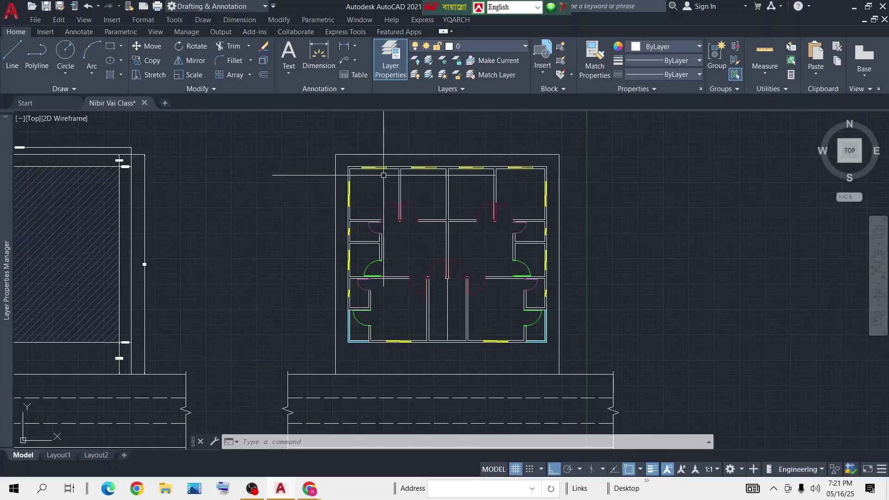
Step: Examine the floor plan's upper exterior wall and the windows set into it
scroll(384, 175, up, 4)
scroll(373, 155, down, 4)
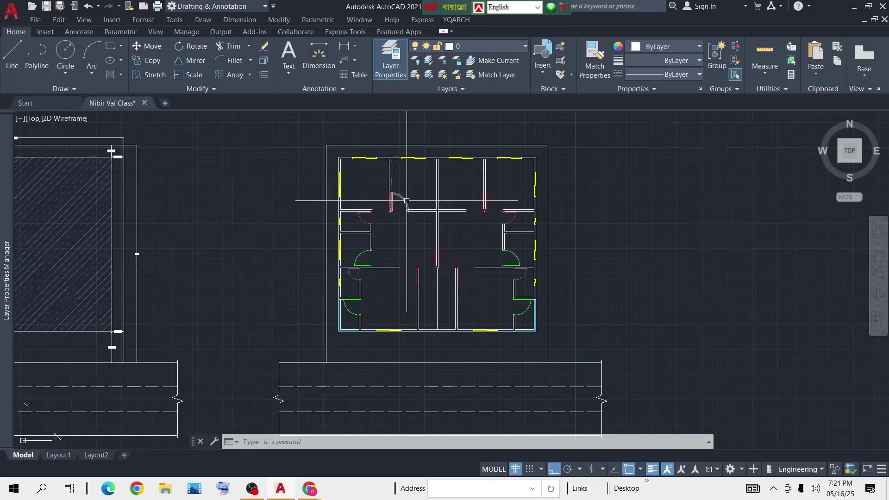
scroll(406, 200, up, 2)
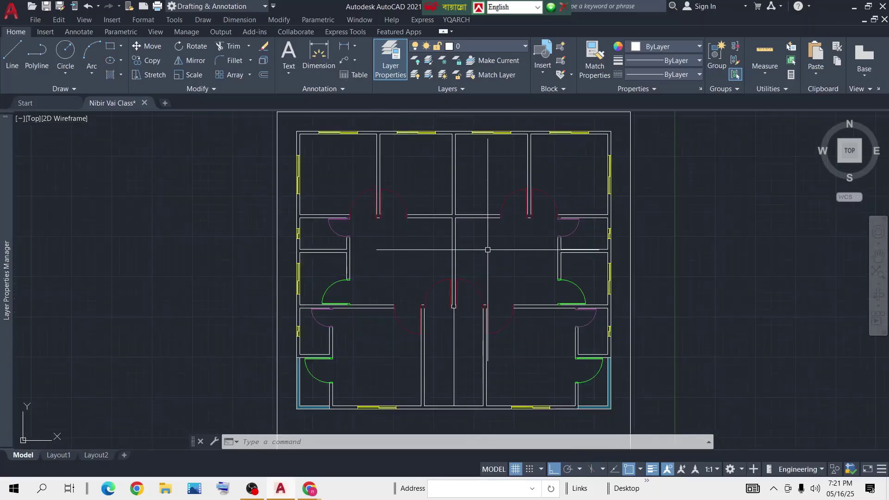
middle_drag(343, 137, 370, 229)
scroll(367, 223, up, 6)
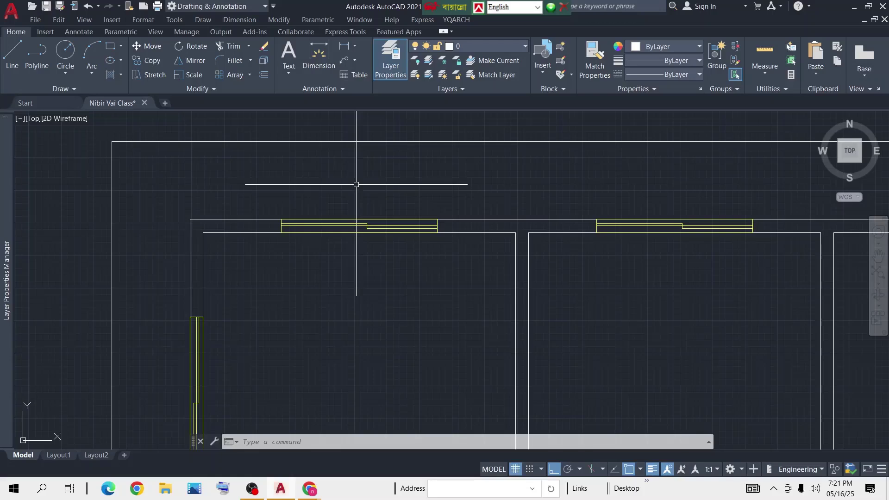
scroll(393, 192, down, 4)
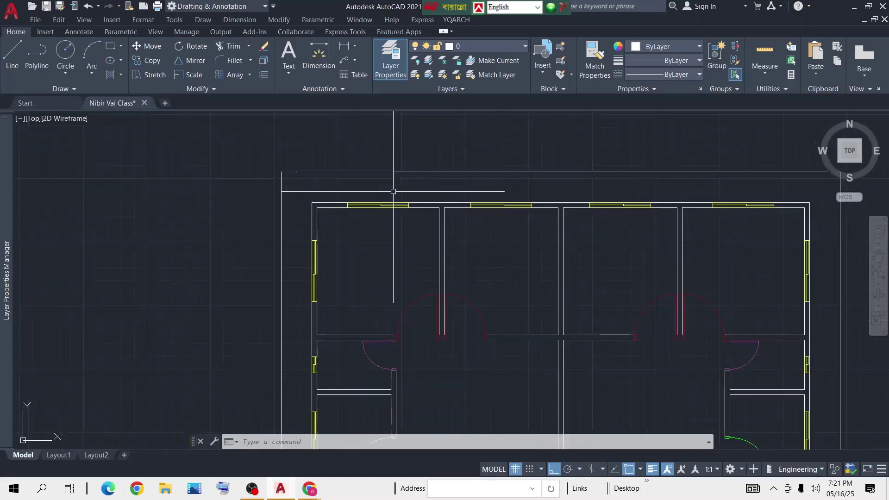
scroll(403, 194, up, 6)
mouse_move(403, 195)
middle_down()
mouse_move(398, 190)
mouse_move(408, 196)
middle_up()
scroll(410, 196, down, 4)
scroll(425, 205, up, 4)
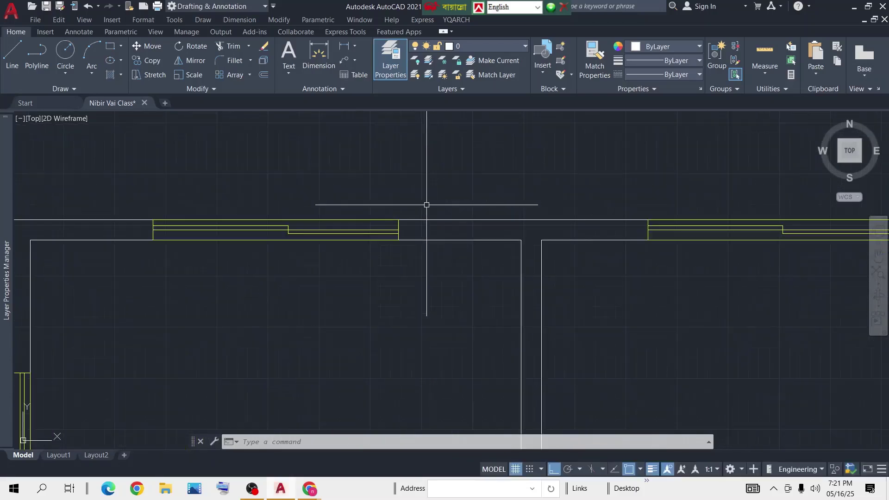
scroll(419, 195, down, 2)
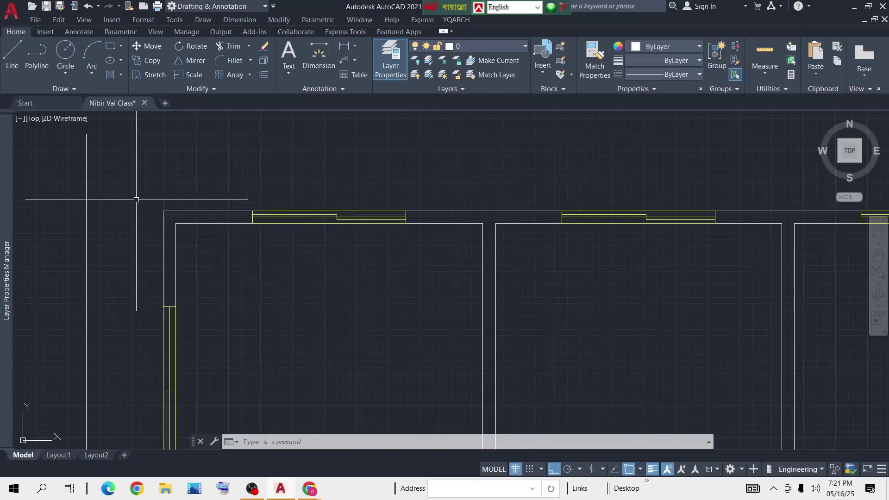
scroll(415, 194, up, 2)
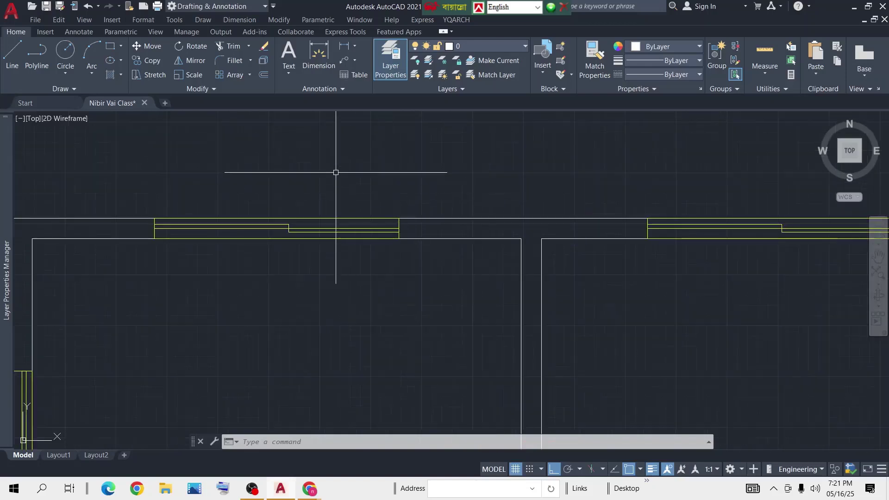
scroll(324, 224, down, 2)
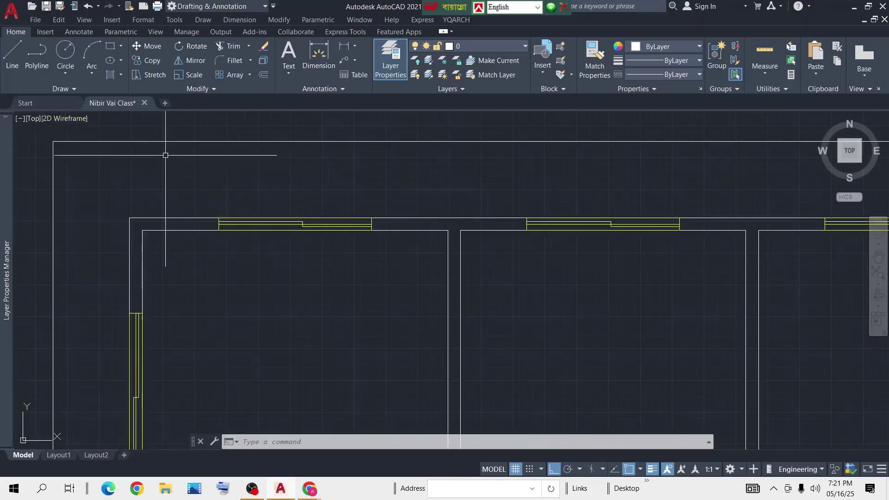
click(14, 60)
scroll(379, 236, up, 3)
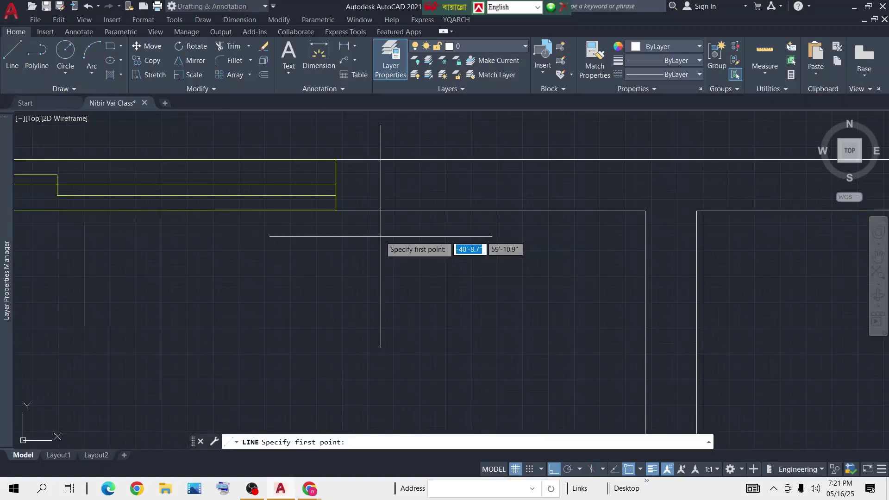
click(337, 211)
scroll(342, 139, up, 2)
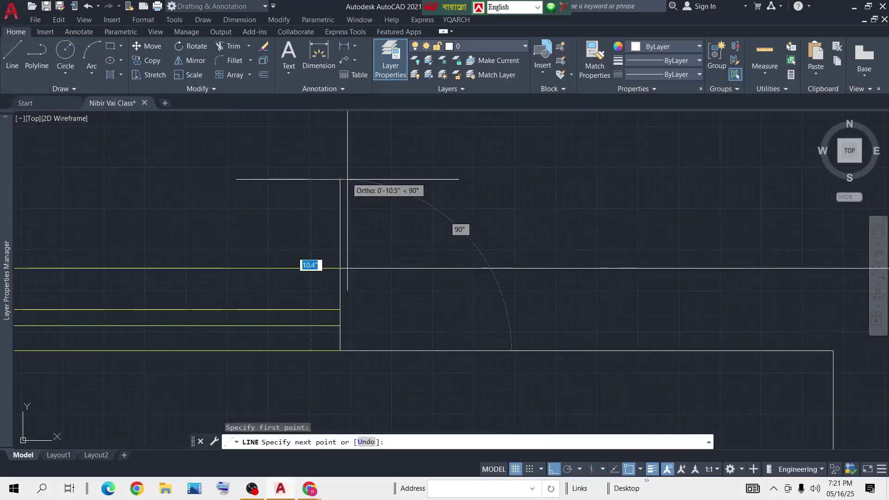
key(Escape)
Step: Draw an 8-inch vertical line upward from the outer right corner of the upper wall's first window
click(19, 59)
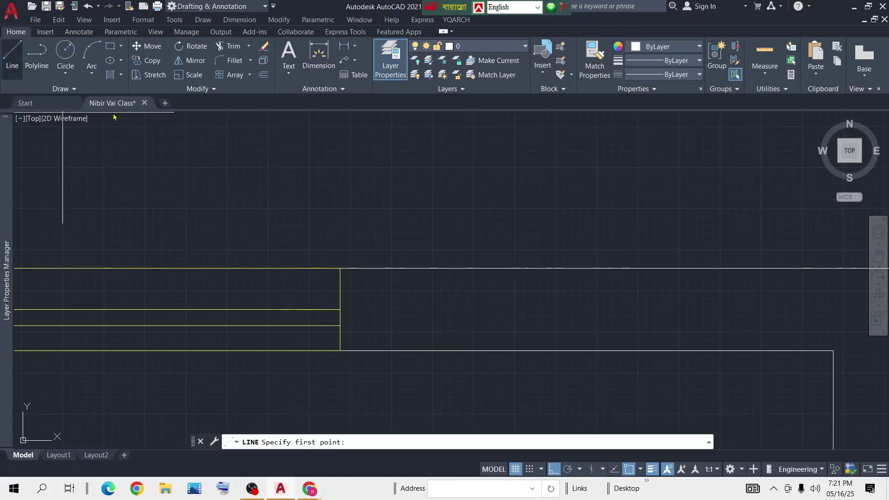
click(340, 269)
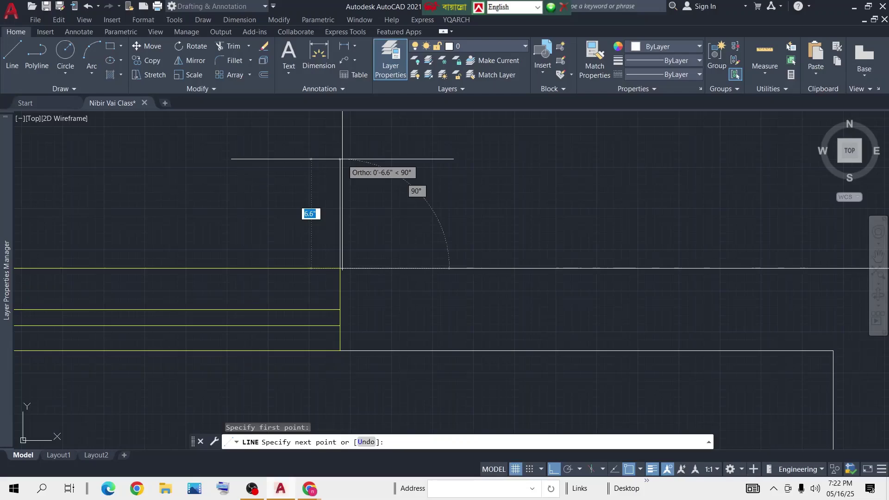
key(Return)
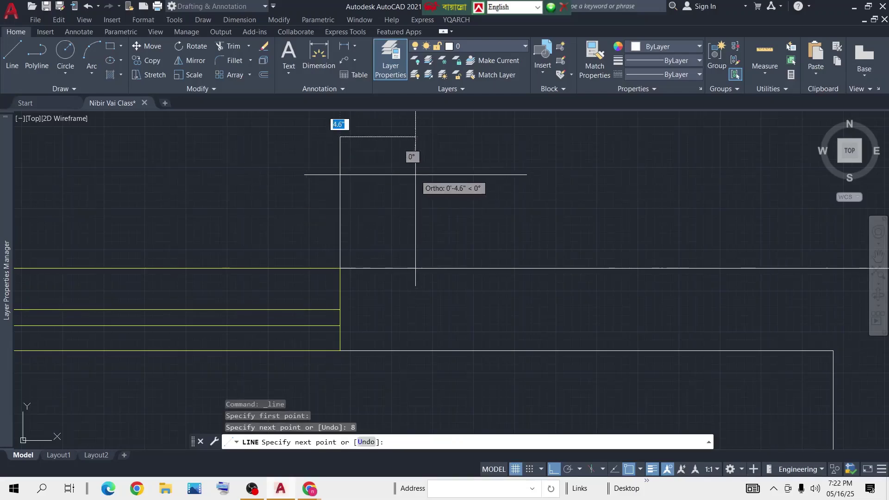
key(Return)
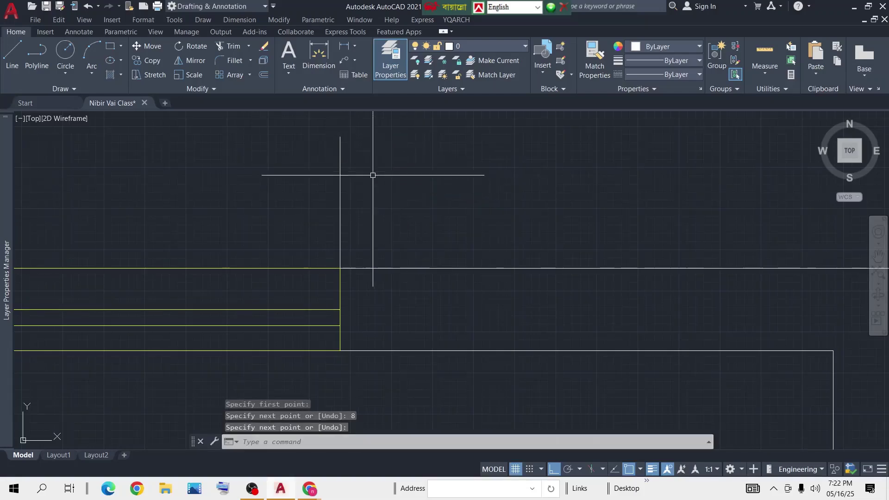
Step: Delete the 8-inch vertical line above the first window's right end
scroll(372, 213, down, 3)
scroll(367, 199, up, 3)
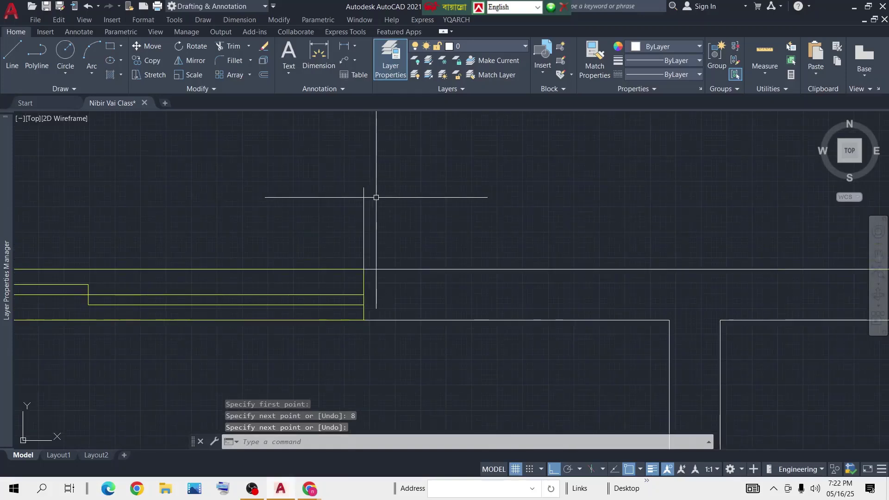
click(387, 190)
click(319, 222)
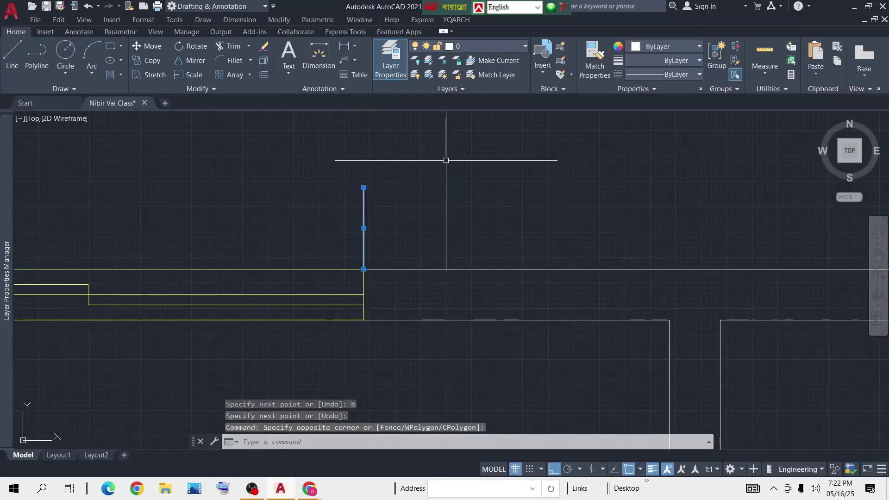
key(Delete)
Step: Draw a 6-inch vertical line upward from the outer right corner of the upper wall's first window
click(13, 65)
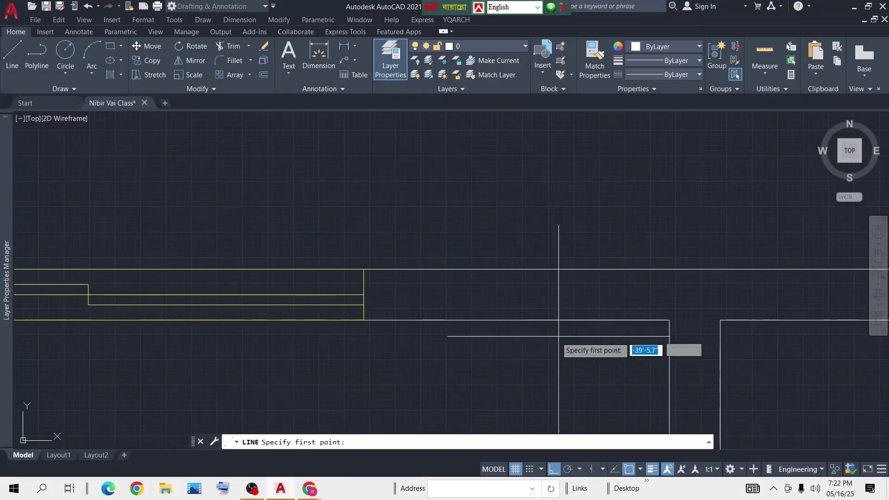
click(363, 269)
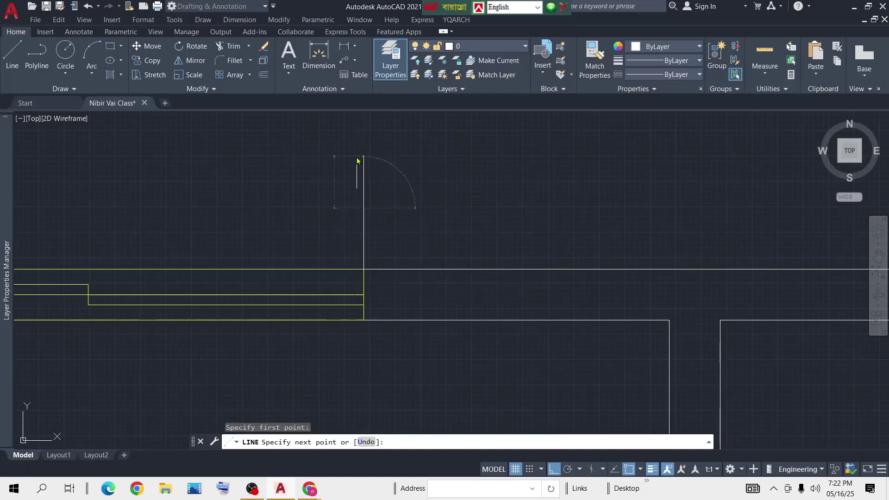
text(6)
key(Return)
key(Return)
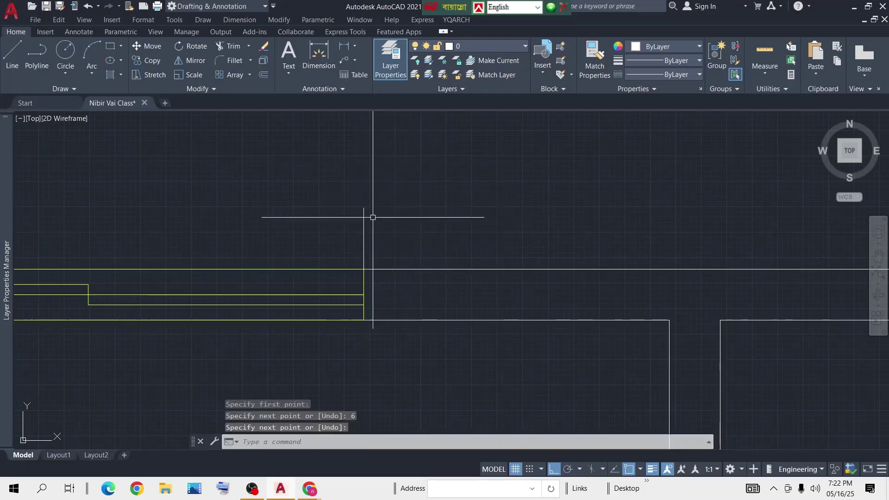
Step: Move the 6-inch line 5 inches to the right, away from the window's right end
scroll(372, 218, up, 2)
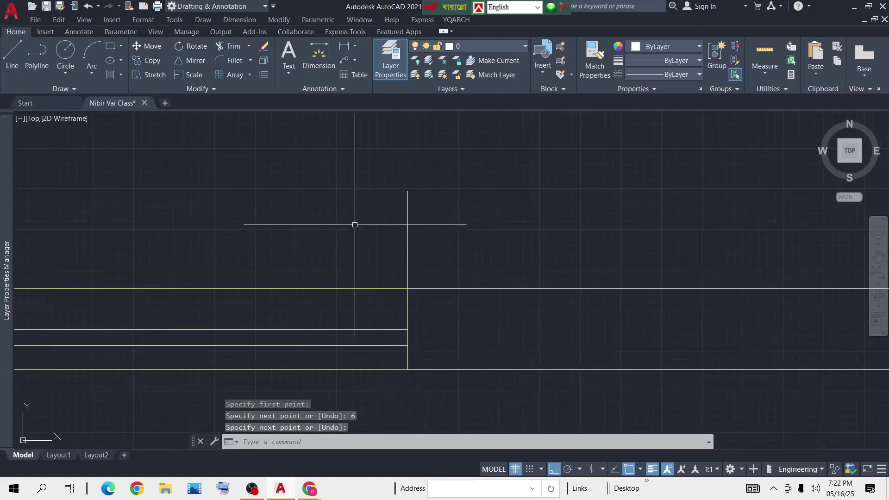
click(471, 182)
click(338, 246)
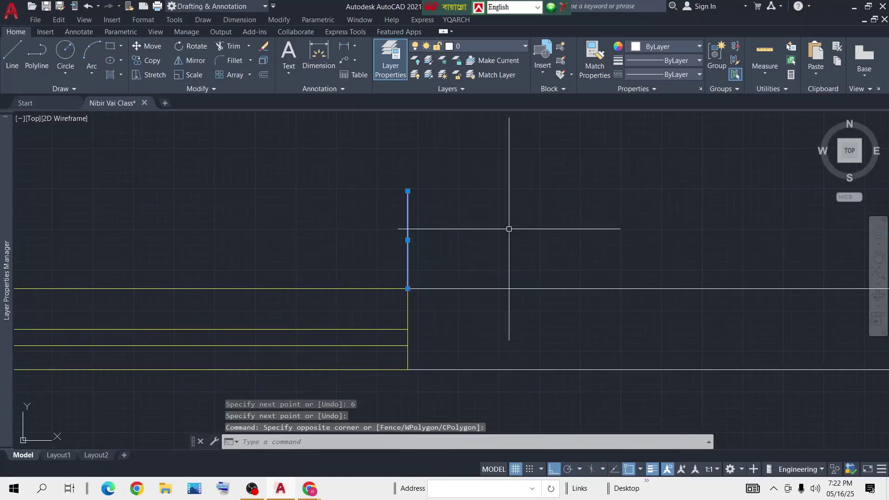
text(m)
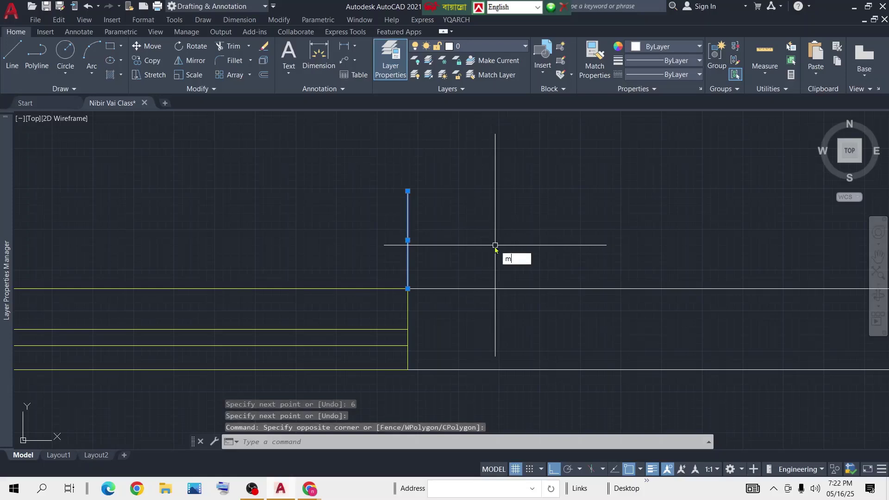
key(Return)
click(408, 288)
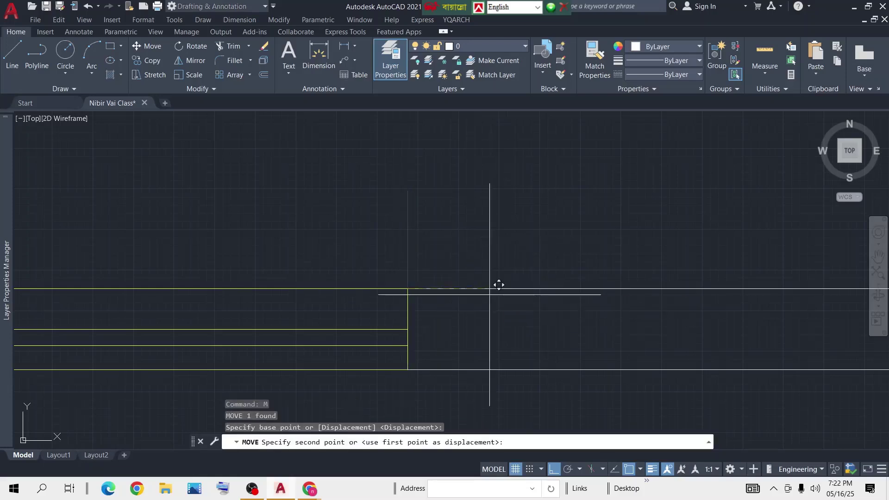
text(5)
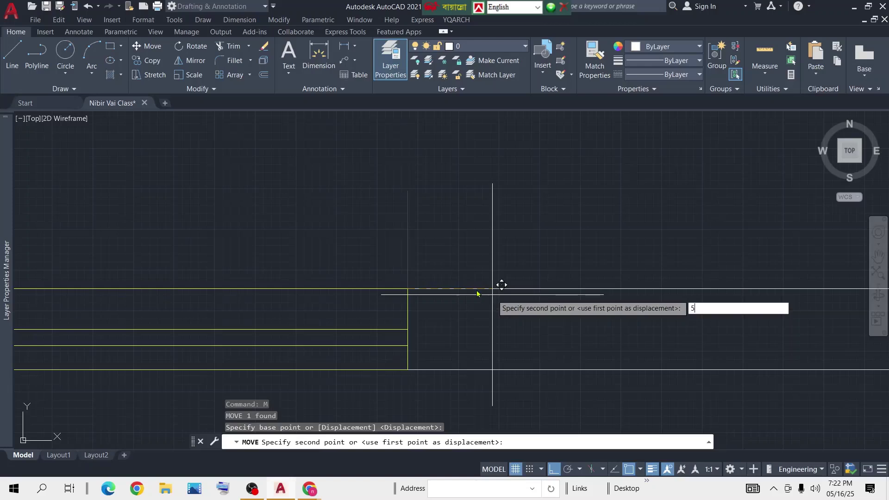
key(Return)
scroll(457, 246, down, 2)
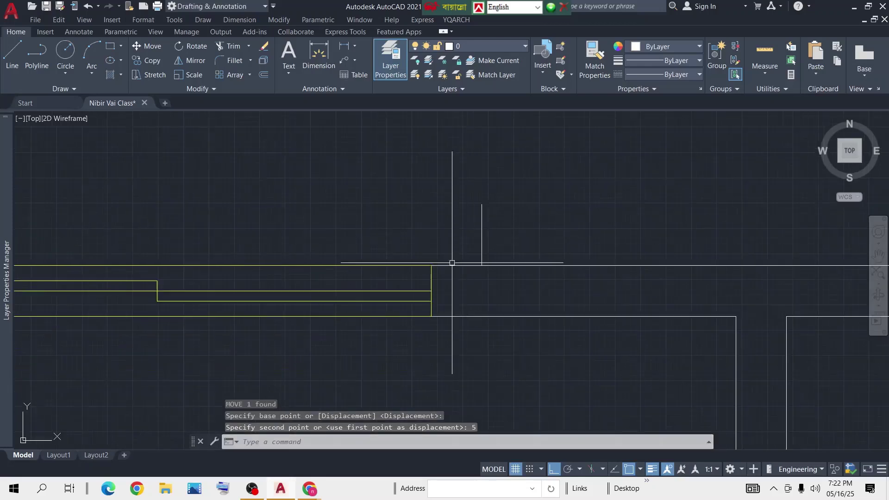
scroll(485, 250, down, 2)
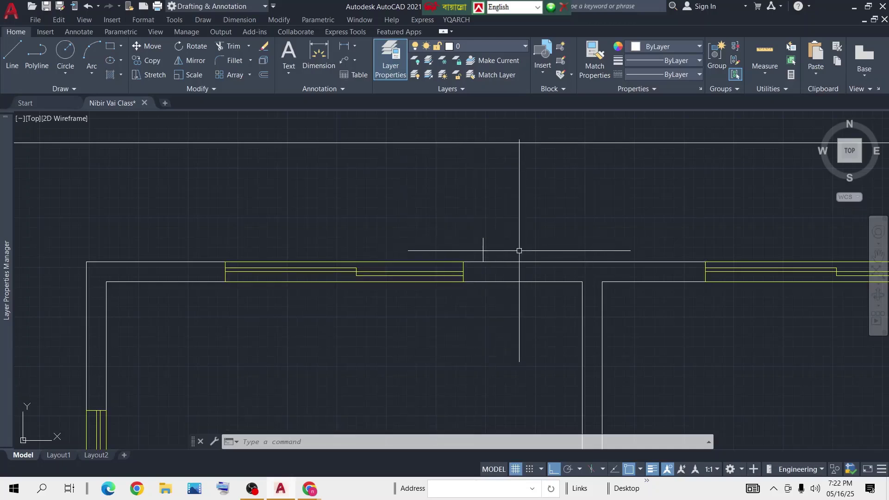
scroll(478, 264, up, 2)
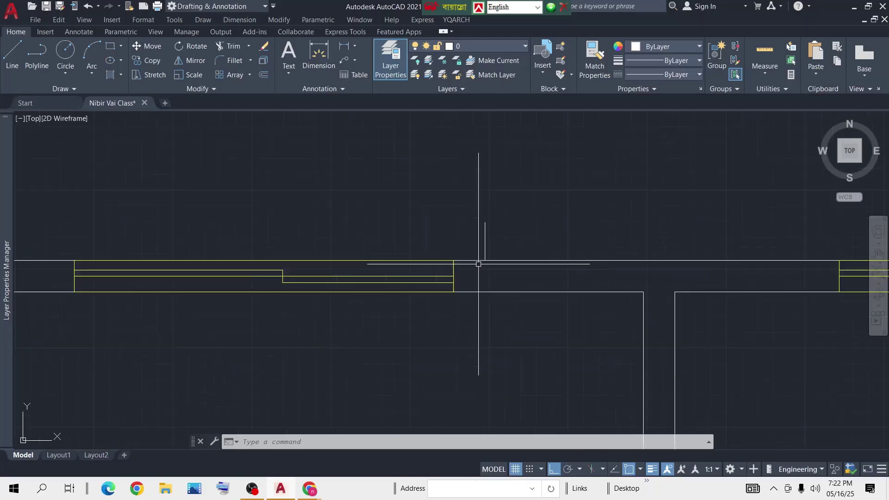
scroll(482, 238, down, 1)
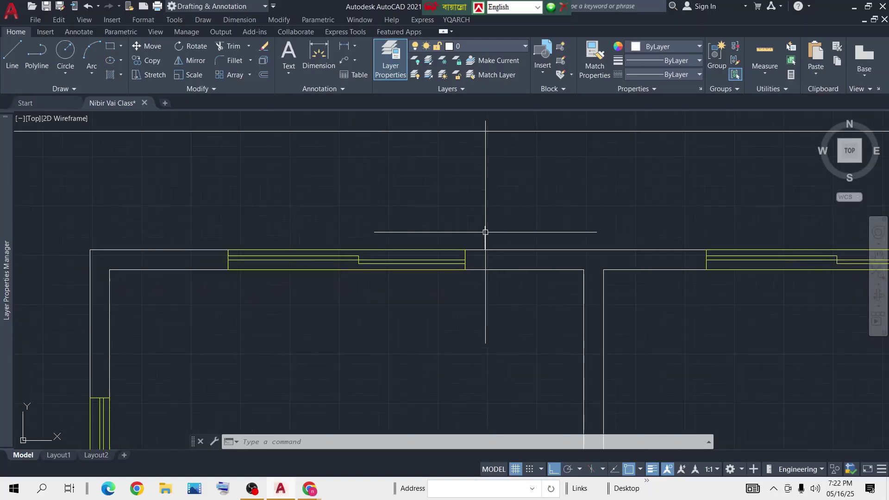
scroll(491, 229, up, 1)
click(518, 216)
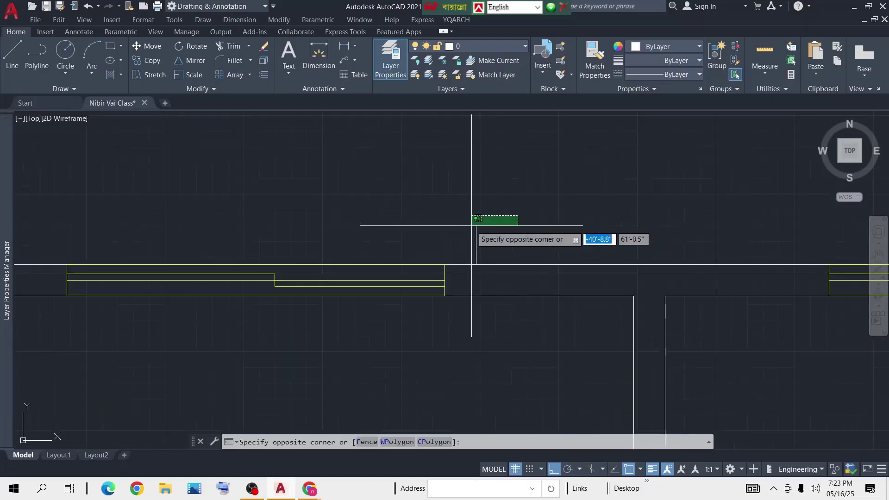
click(531, 223)
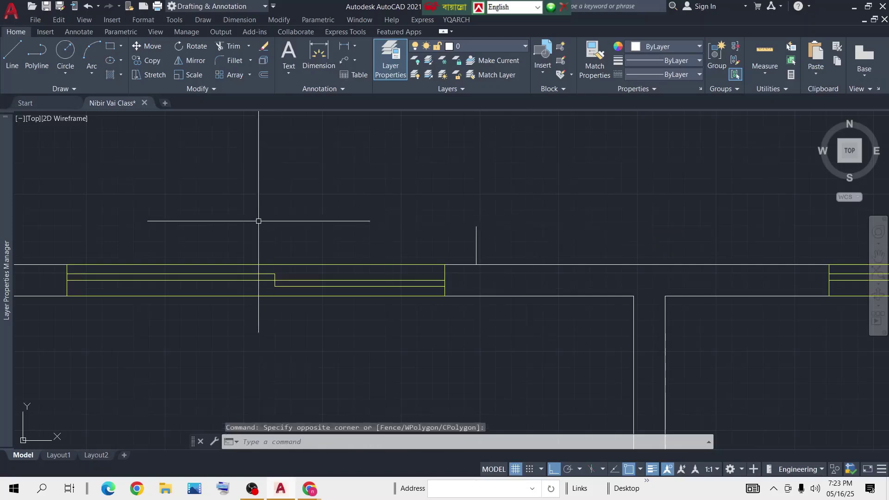
Step: Draw a 6-inch vertical line upward from the outer left corner of the same window
middle_drag(184, 229, 387, 223)
scroll(311, 238, up, 2)
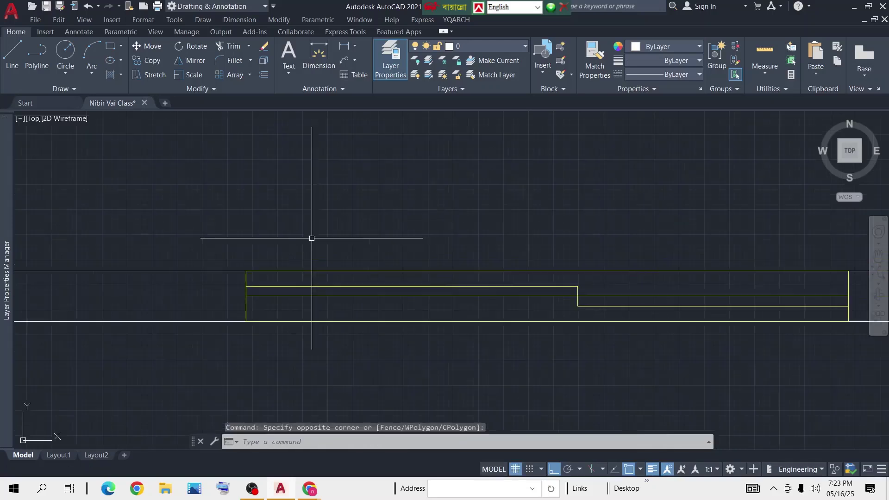
click(13, 55)
click(246, 271)
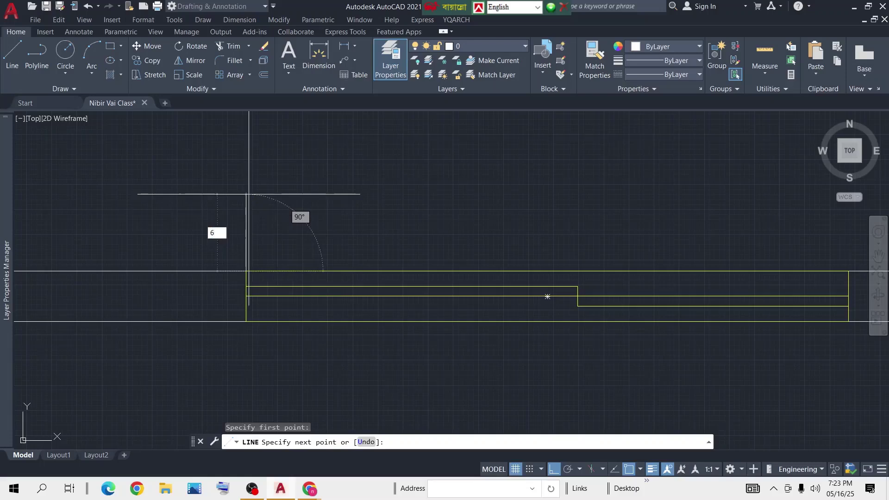
text(6)
key(Return)
key(Return)
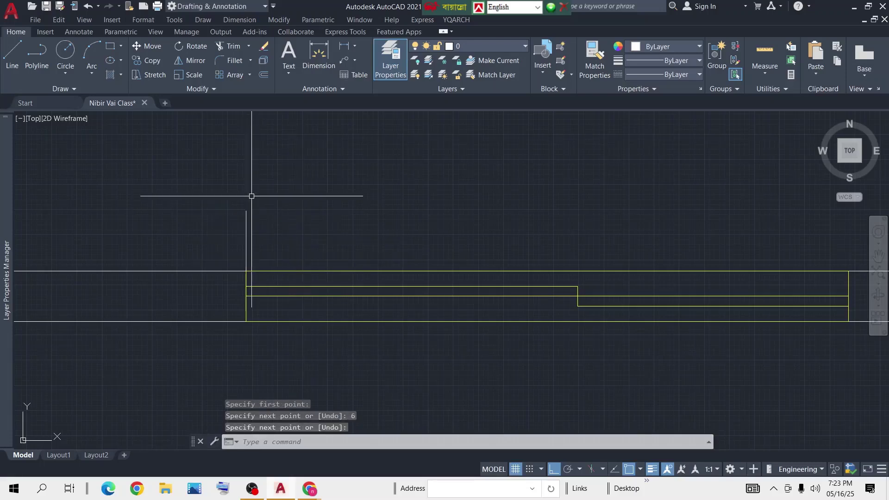
Step: Move the 6-inch line 5 inches to the left, away from the first window's left end
click(279, 181)
click(214, 246)
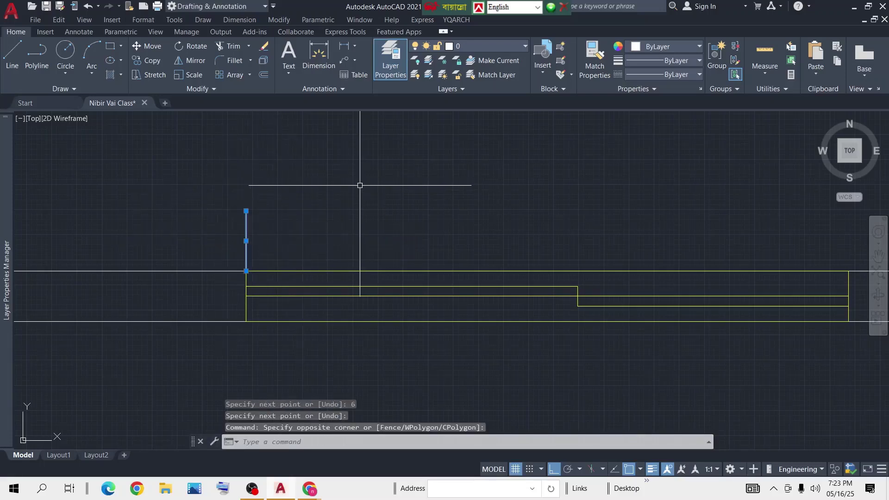
text(m)
key(Return)
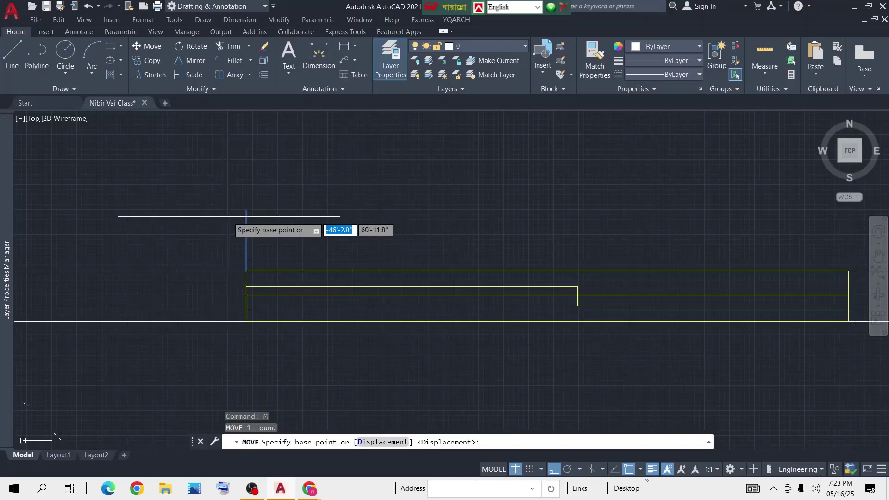
click(307, 209)
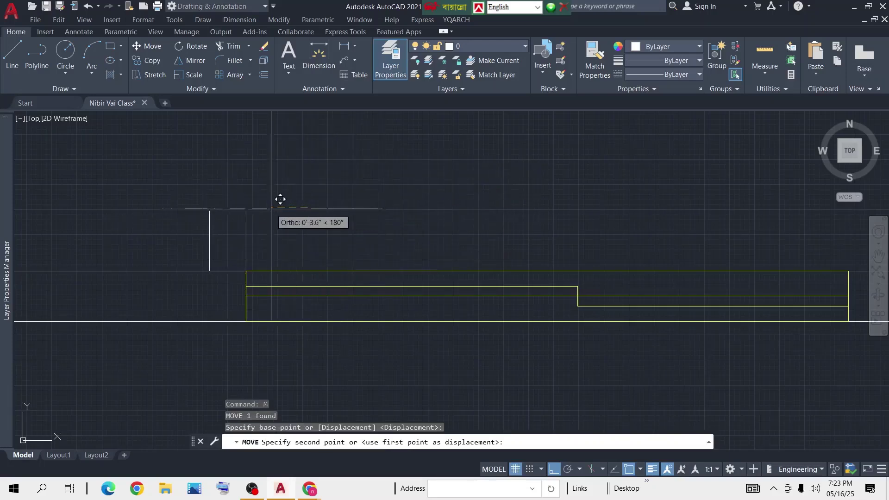
text(5)
key(Return)
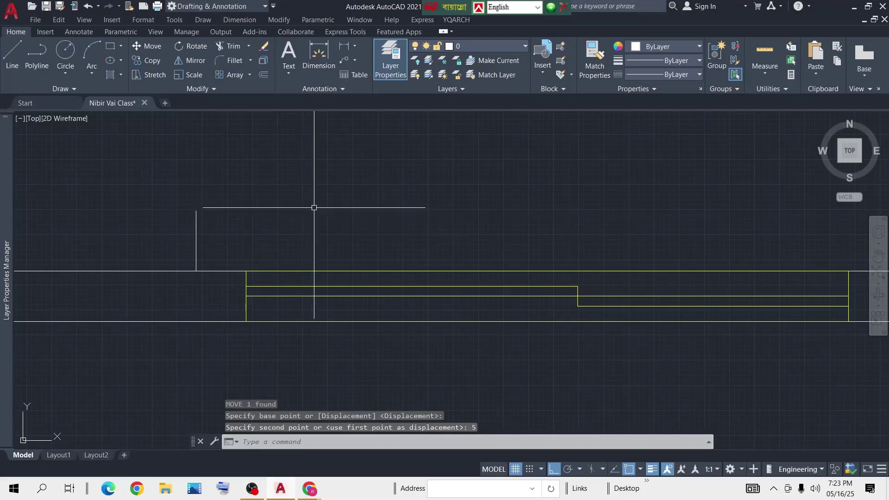
Step: Draw a horizontal line joining the upper ends of the two 6-inch lines above the first window
scroll(300, 232, down, 2)
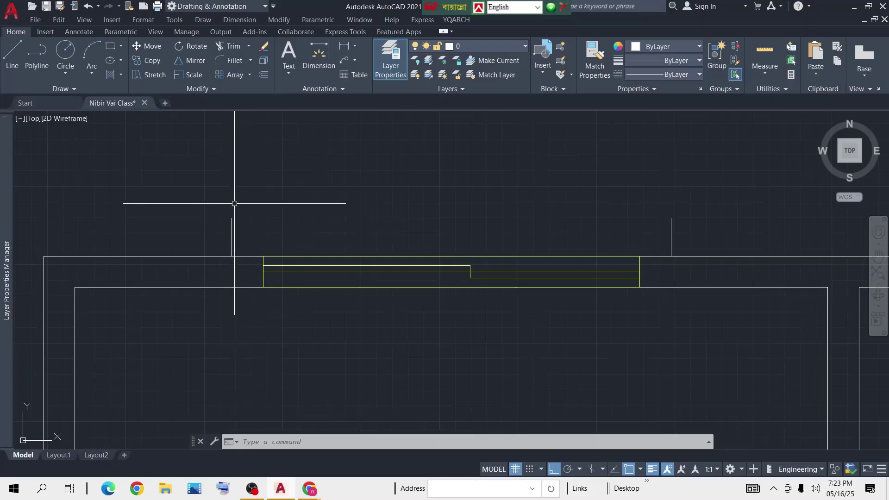
scroll(234, 212, up, 2)
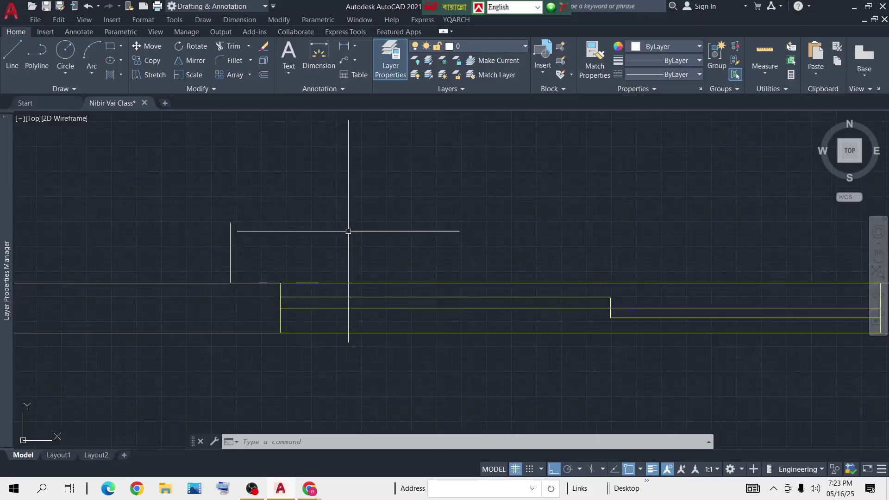
scroll(348, 232, down, 4)
middle_drag(419, 229, 388, 231)
scroll(388, 230, up, 2)
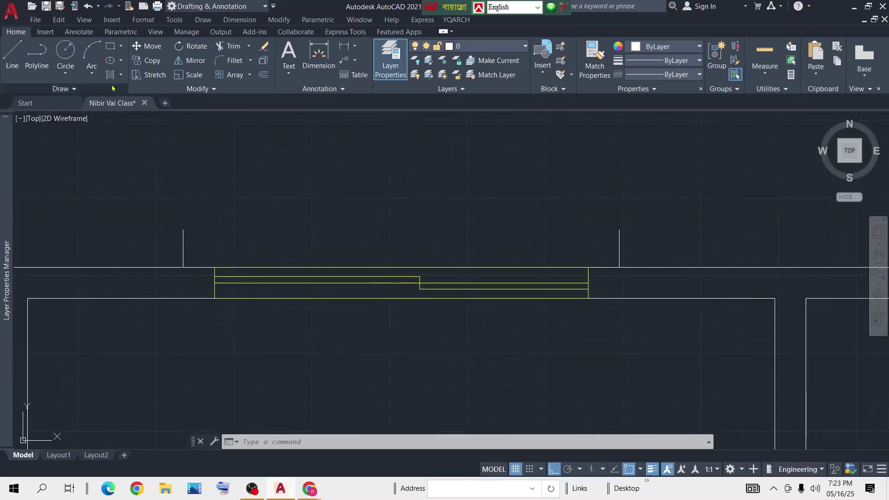
click(12, 55)
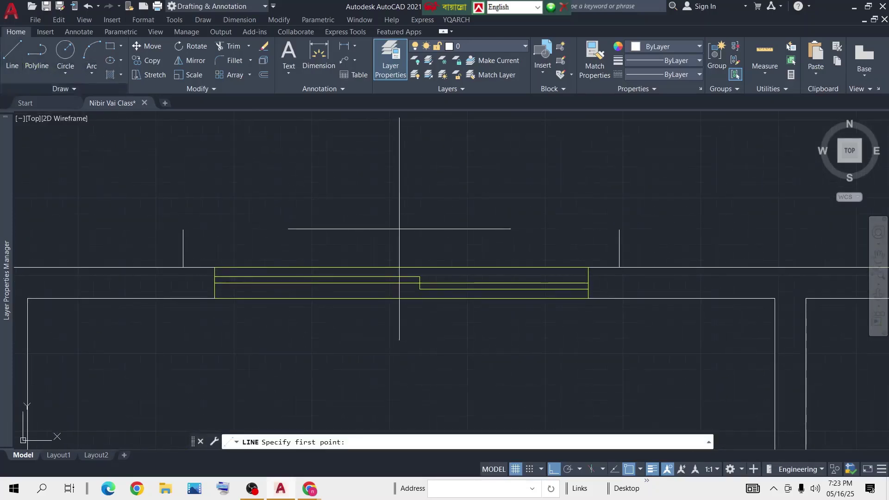
click(183, 230)
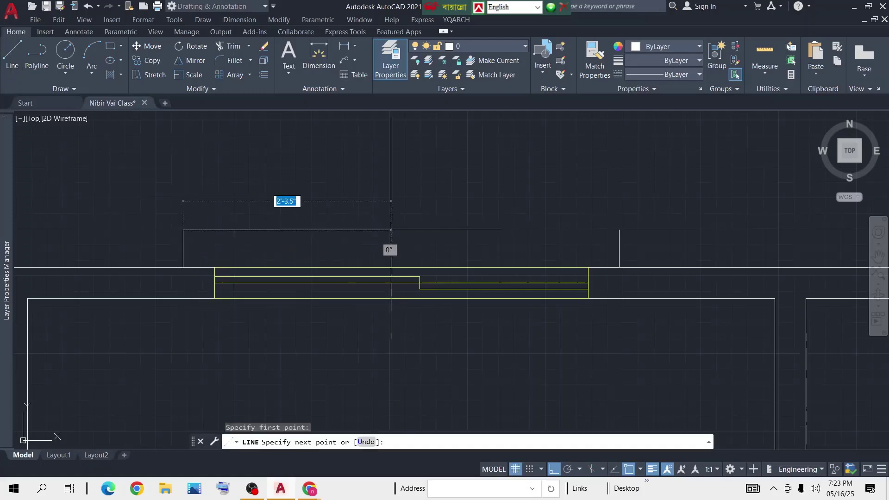
click(619, 229)
key(Return)
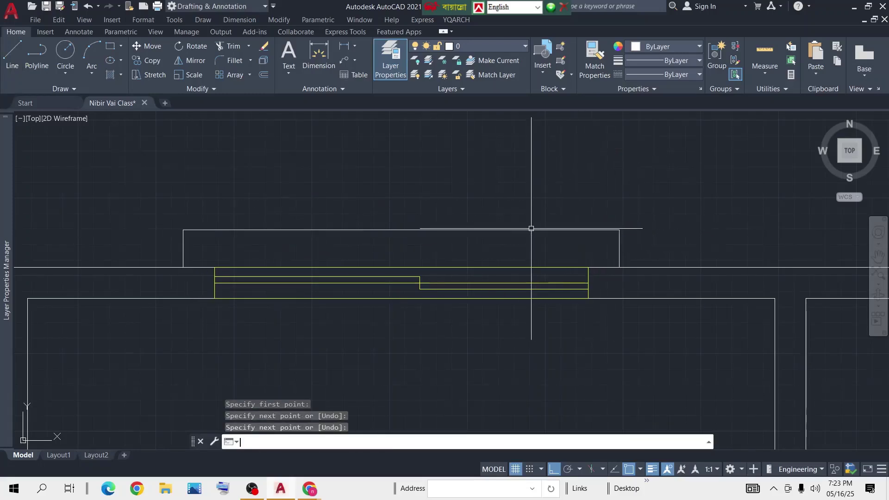
Step: Join the horizontal line and the two 6-inch lines above the first window into one polyline
click(685, 194)
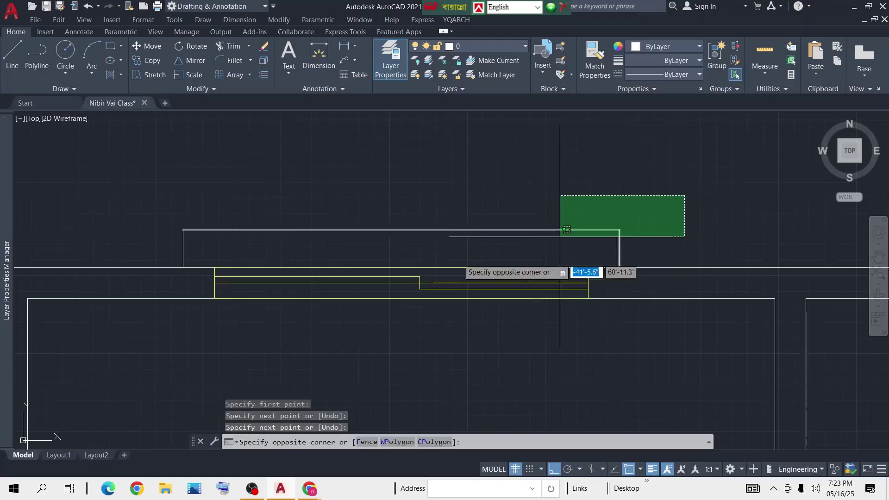
click(162, 252)
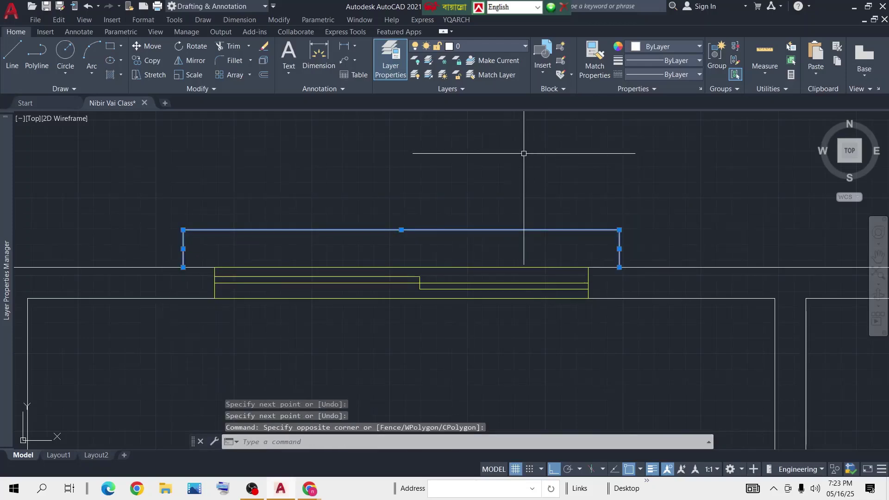
key(Return)
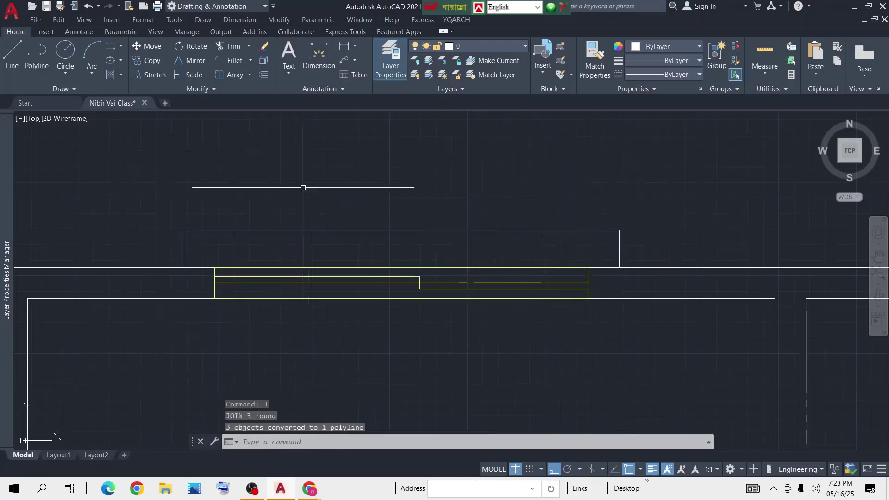
Step: Copy the sunshade outline from the first window's outer left corner to the second window's outer left corner
scroll(648, 199, down, 4)
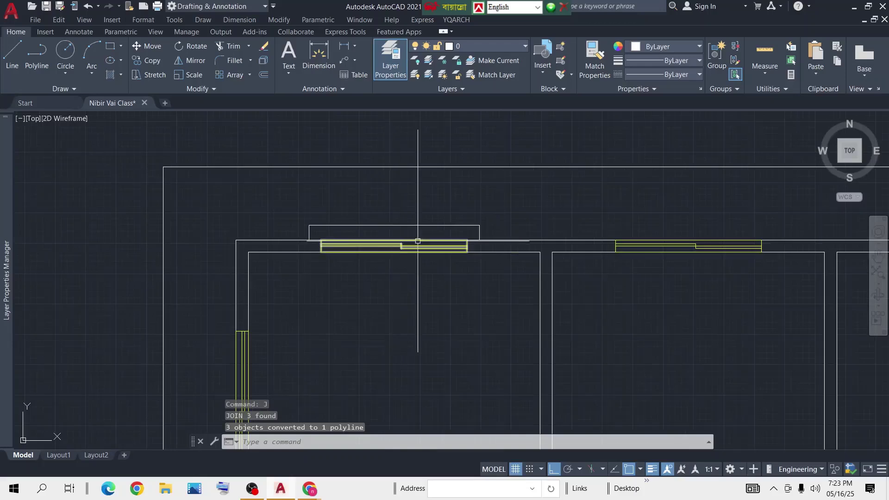
scroll(718, 227, down, 4)
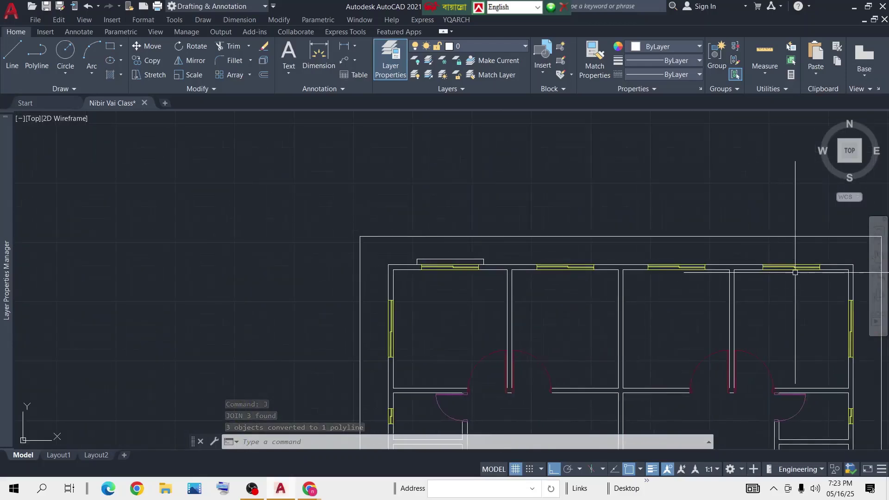
scroll(526, 275, up, 6)
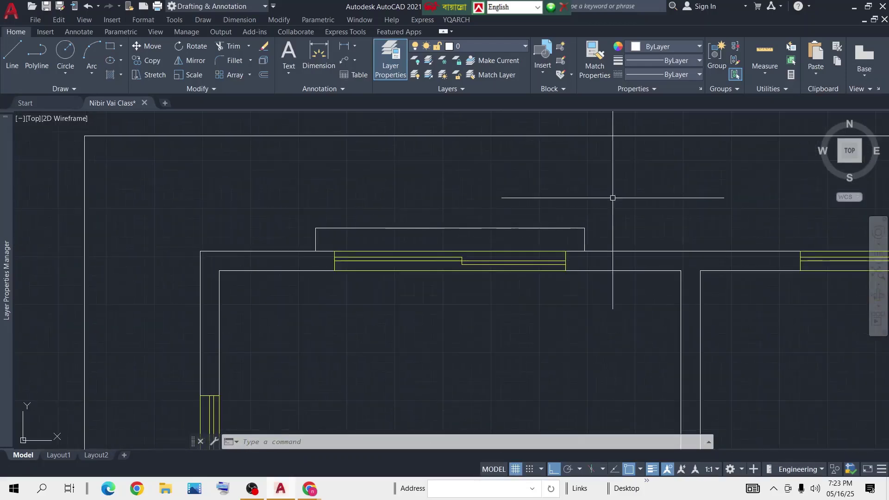
click(680, 196)
click(278, 234)
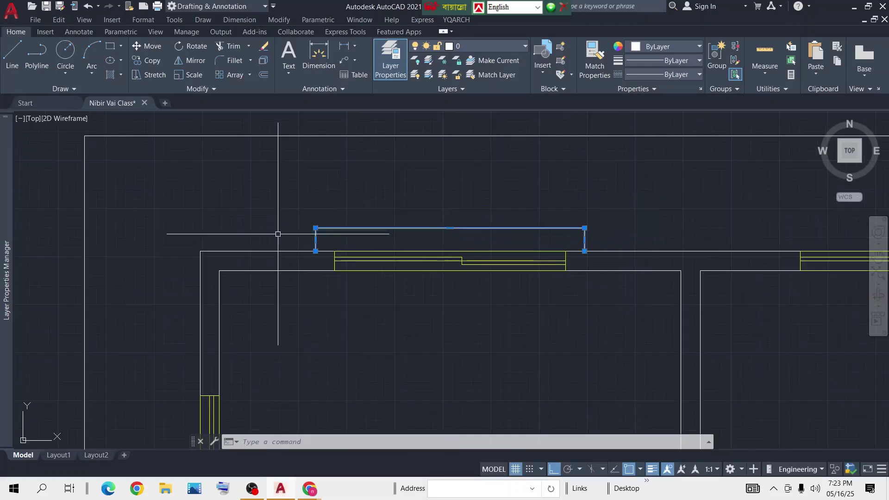
text(cp)
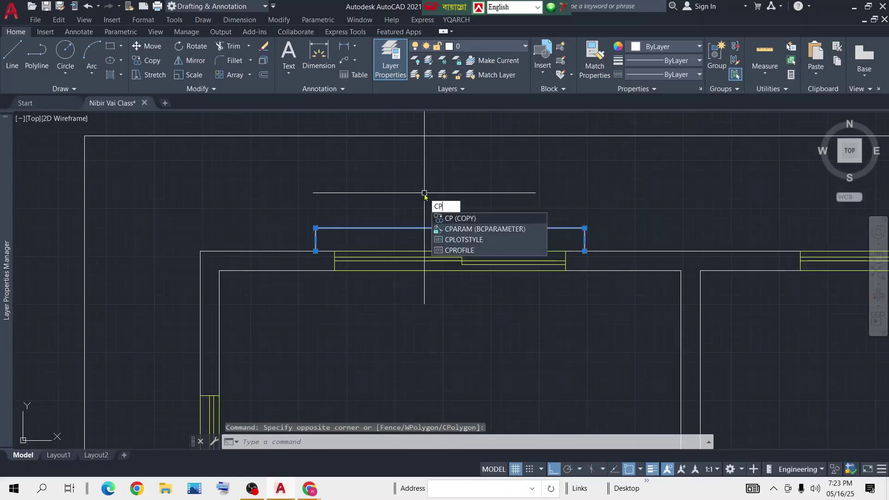
key(Return)
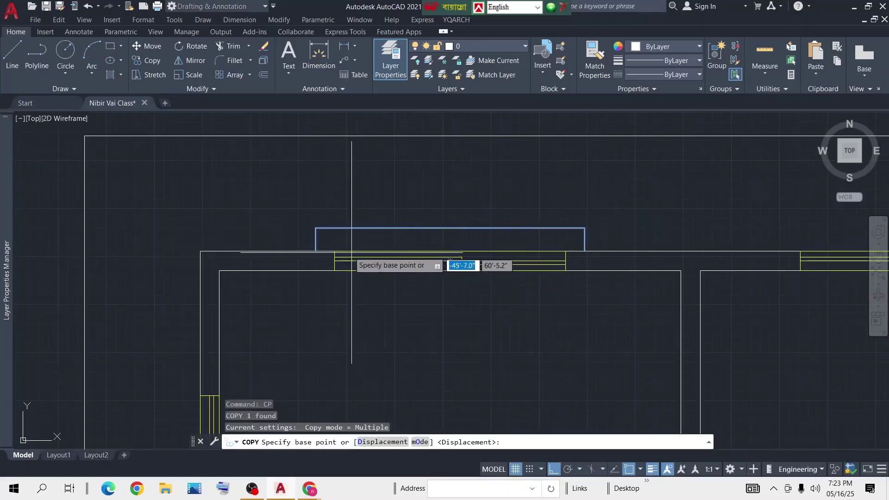
click(335, 251)
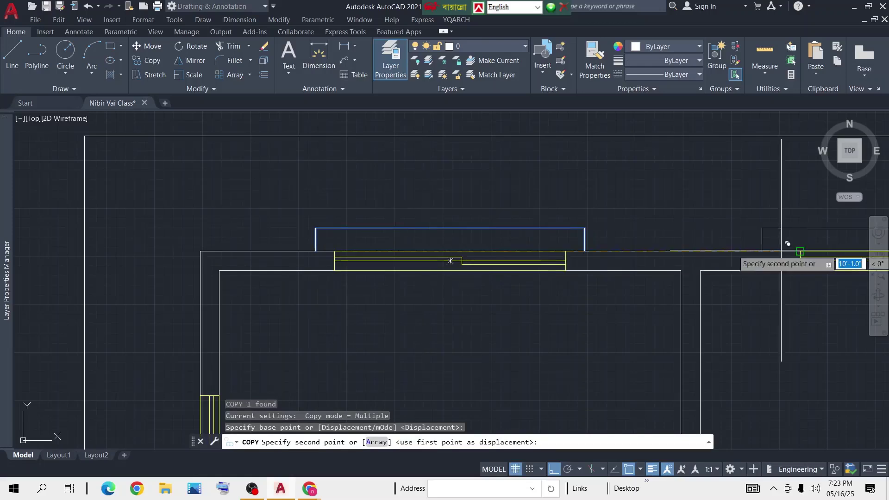
middle_drag(780, 250, 534, 250)
scroll(529, 251, up, 4)
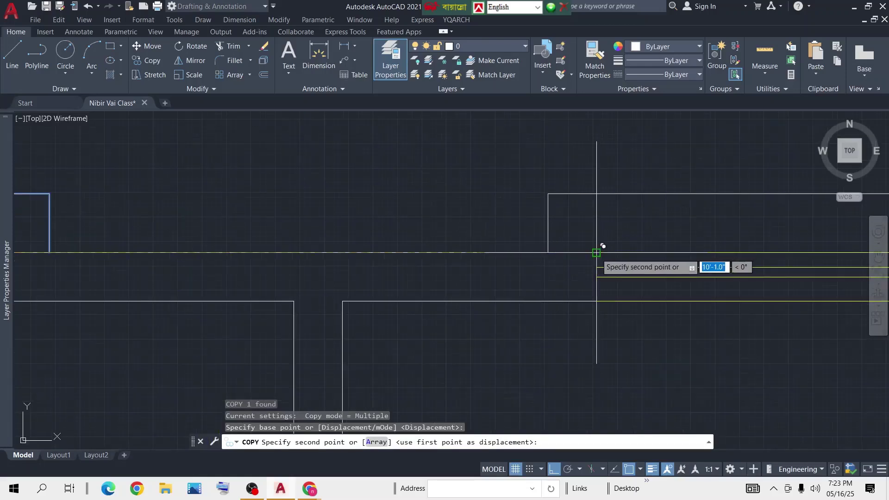
click(598, 253)
Step: Place further copies of the sunshade outline at the outer left corners of the upper wall's third and fourth windows
scroll(448, 224, down, 6)
middle_drag(667, 230, 417, 239)
scroll(304, 246, up, 6)
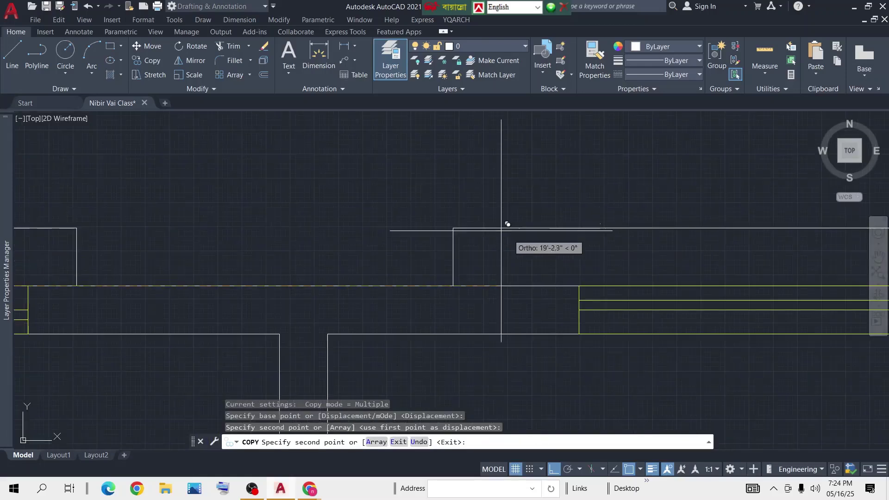
click(581, 284)
scroll(580, 285, down, 6)
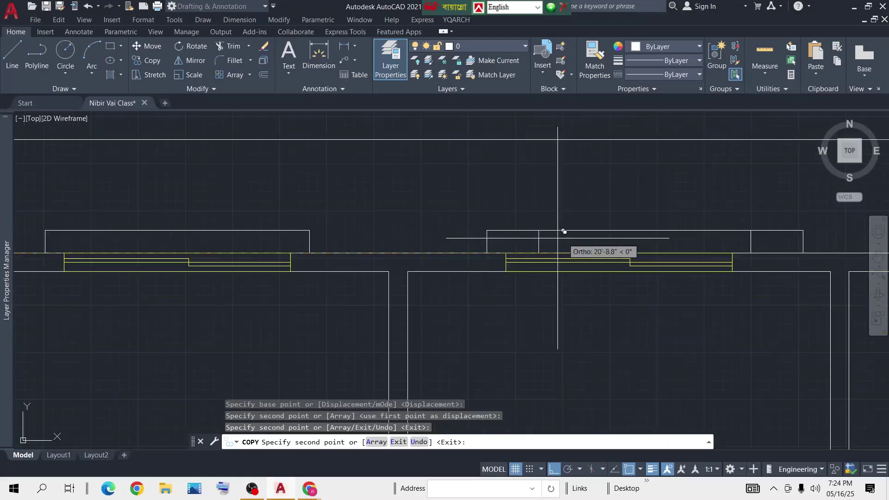
scroll(622, 242, up, 8)
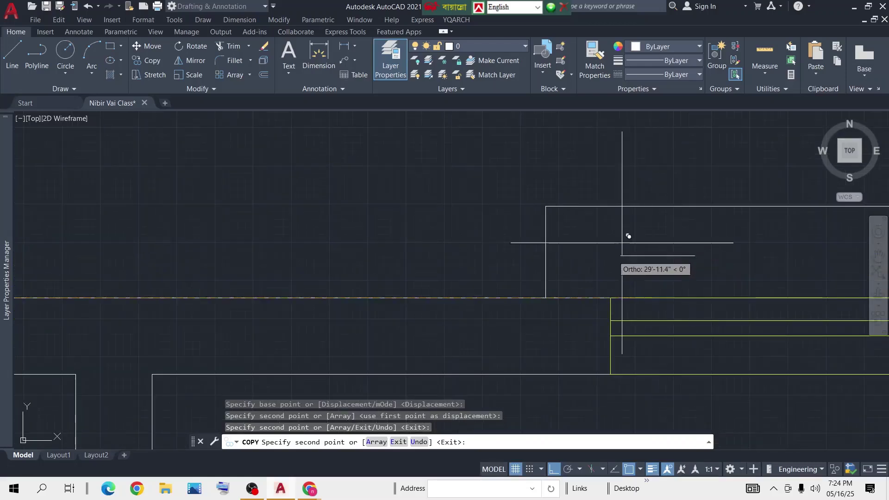
click(611, 298)
scroll(538, 244, down, 4)
scroll(523, 232, down, 4)
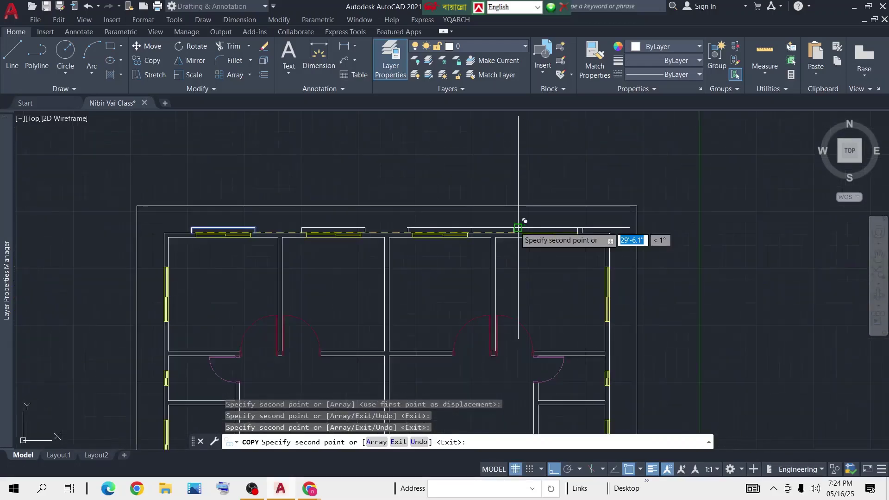
key(Return)
Step: Copy the first window's sunshade outline about 14'-8" to the left, into the empty space outside the plan
scroll(268, 218, up, 5)
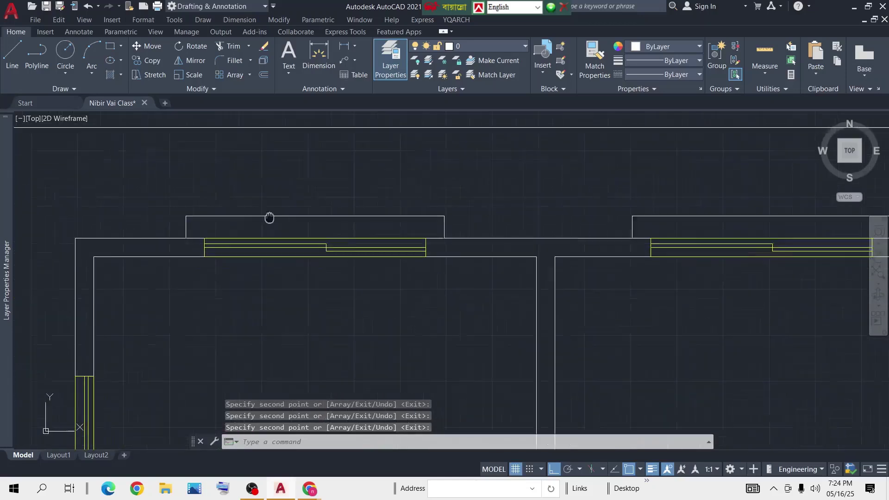
click(522, 182)
click(185, 211)
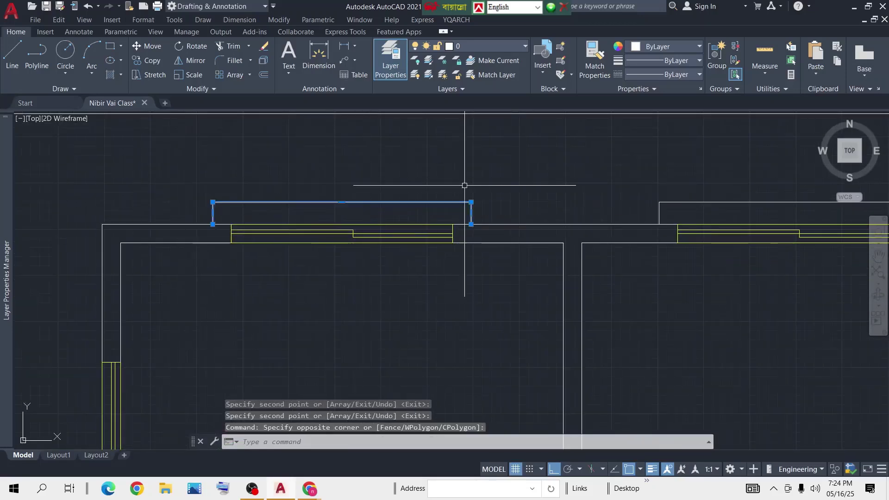
text(co)
key(Return)
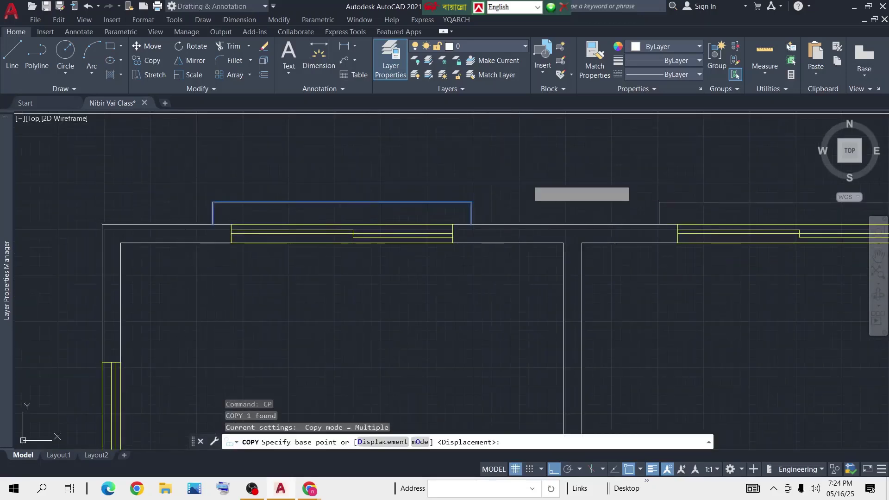
click(530, 181)
scroll(429, 216, down, 5)
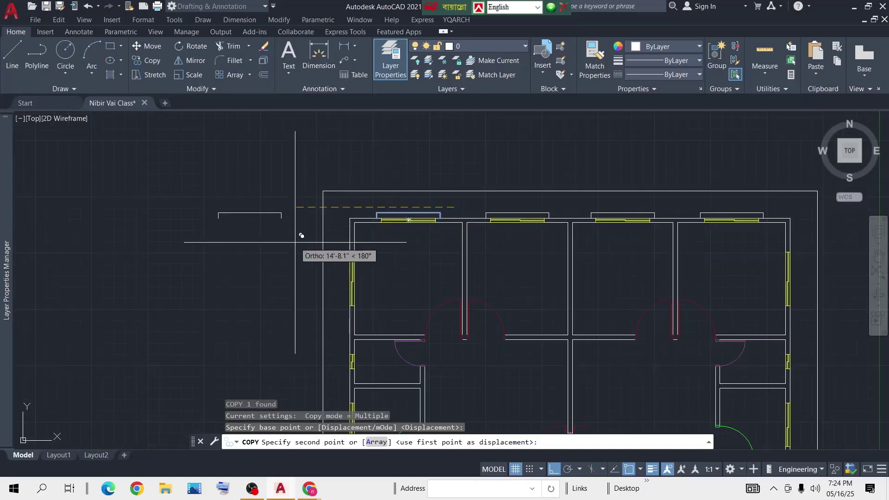
click(293, 214)
key(Return)
Step: Rotate the copied sunshade outline outside the plan 90 degrees counterclockwise so it stands vertically
click(297, 189)
click(213, 254)
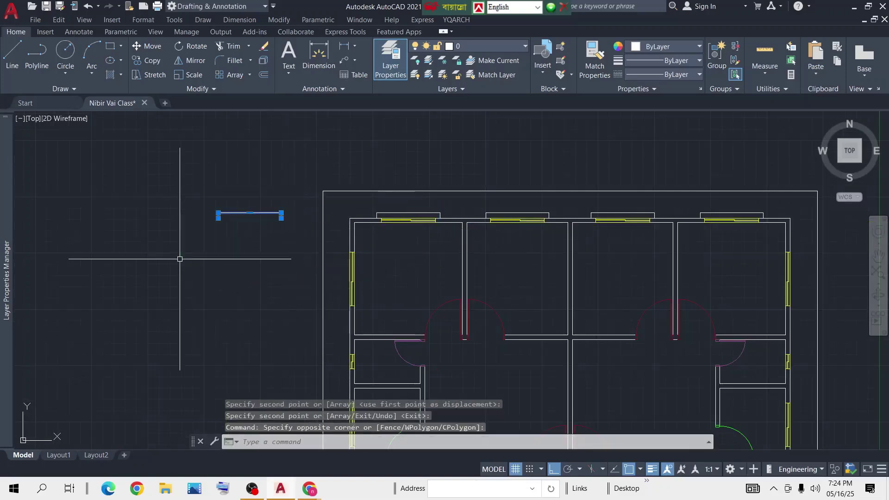
text(ro)
key(Return)
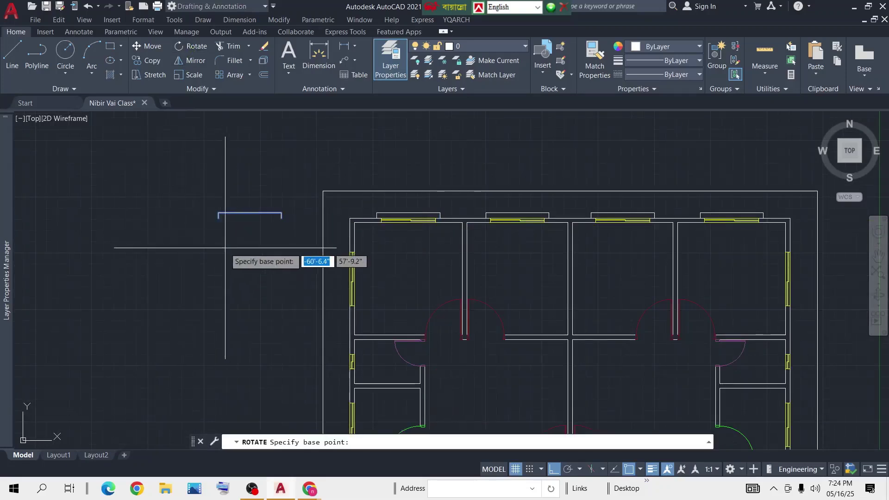
click(225, 247)
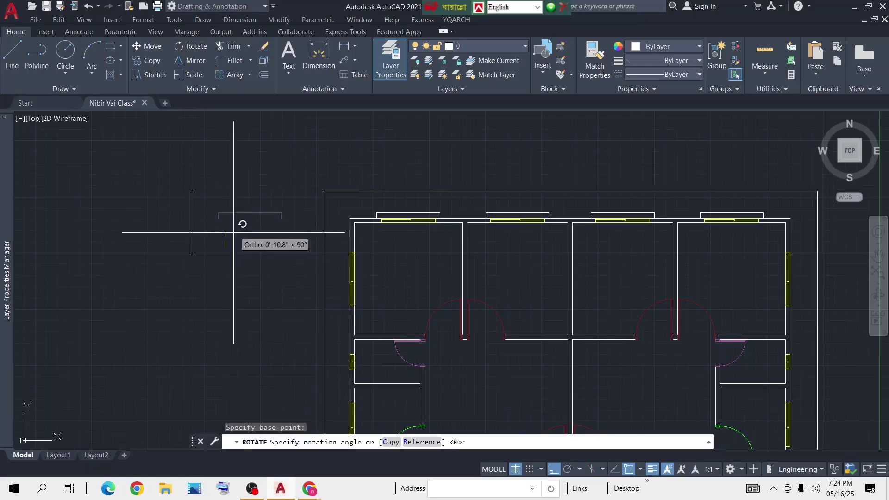
click(257, 163)
click(214, 178)
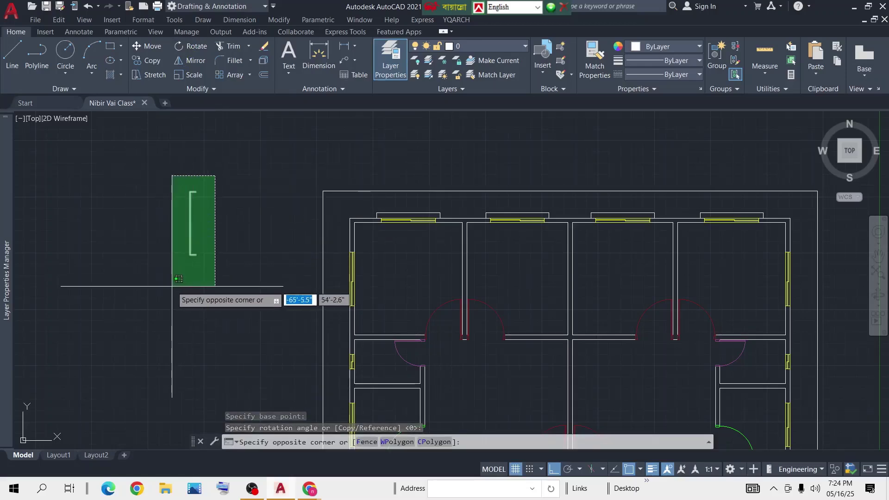
click(175, 277)
scroll(193, 179, up, 5)
middle_drag(220, 206, 225, 169)
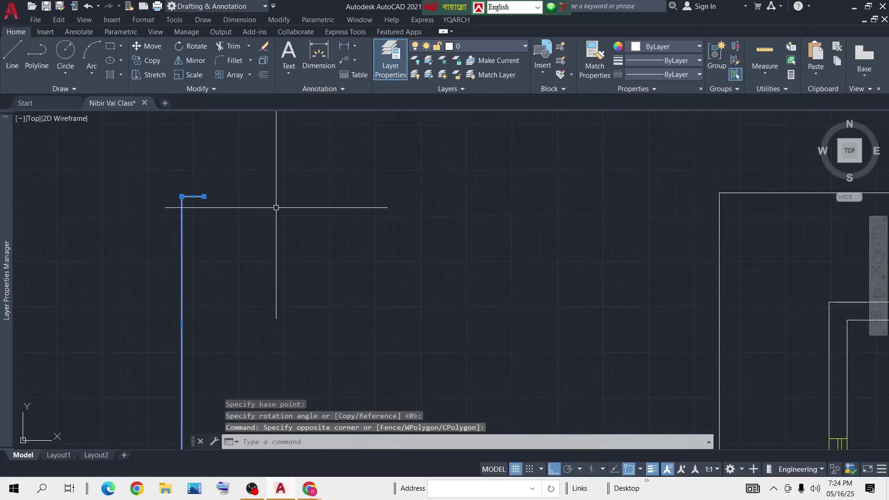
key(Escape)
Step: Draw a 5-inch guide line straight down from the open upper end of the vertical sunshade outline outside the plan
click(12, 64)
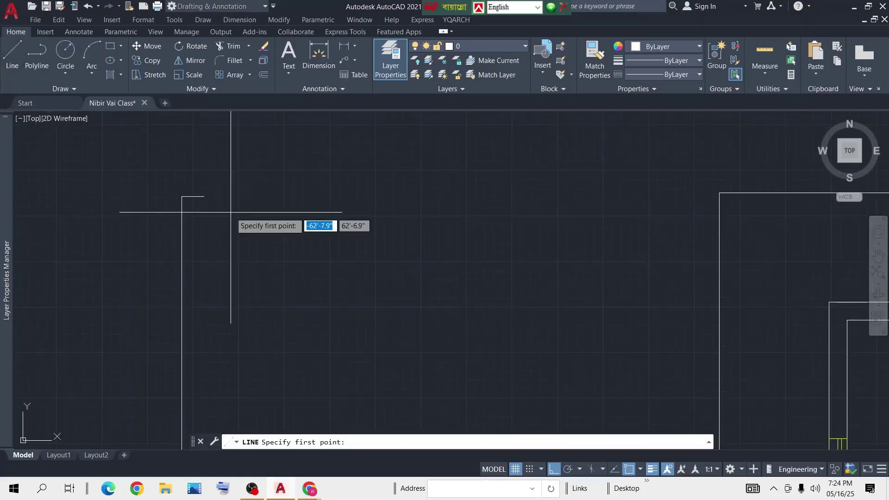
click(205, 197)
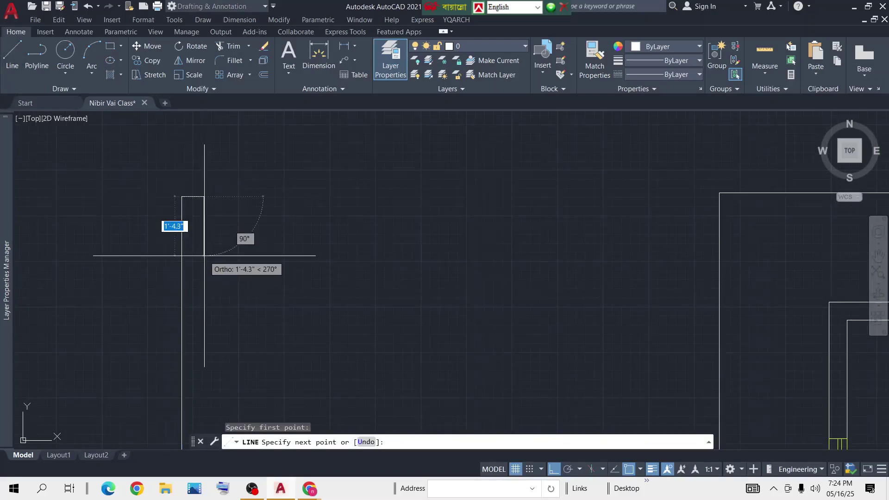
text(5)
key(Return)
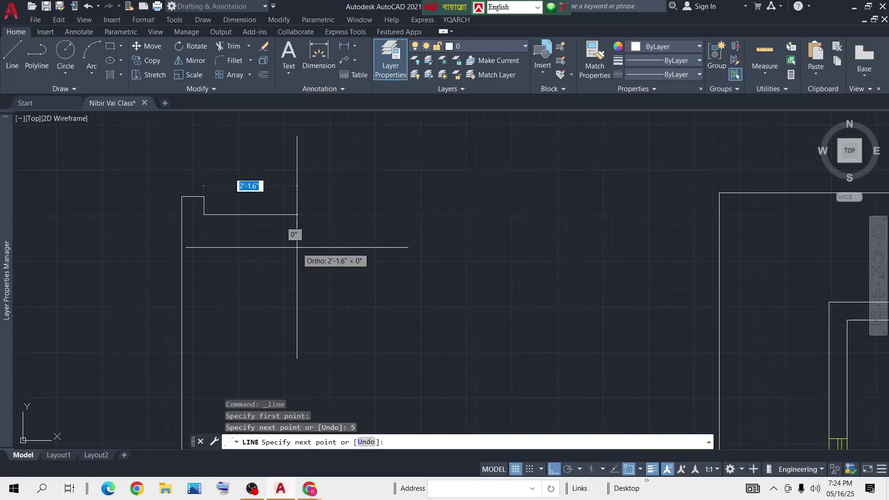
key(Return)
scroll(242, 175, down, 4)
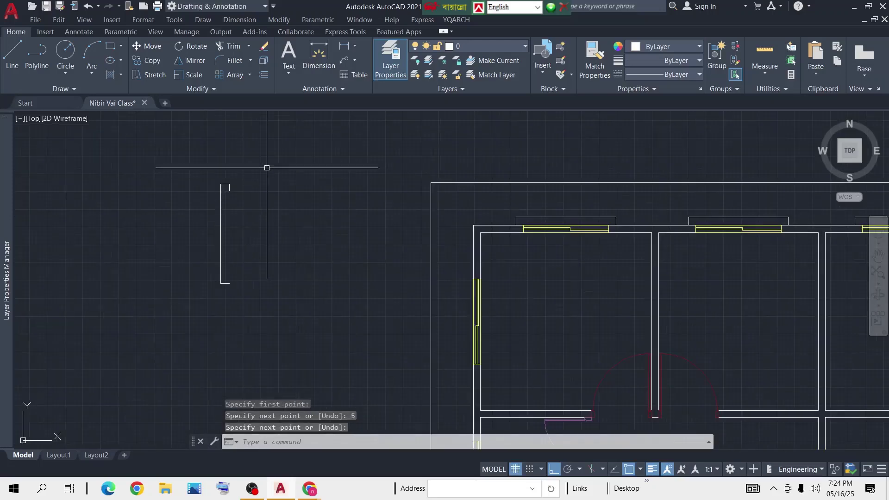
Step: Copy the vertical sunshade outline from its guide line's free end to the upper outer corner of the left wall's topmost window
click(267, 162)
click(157, 289)
text(c)
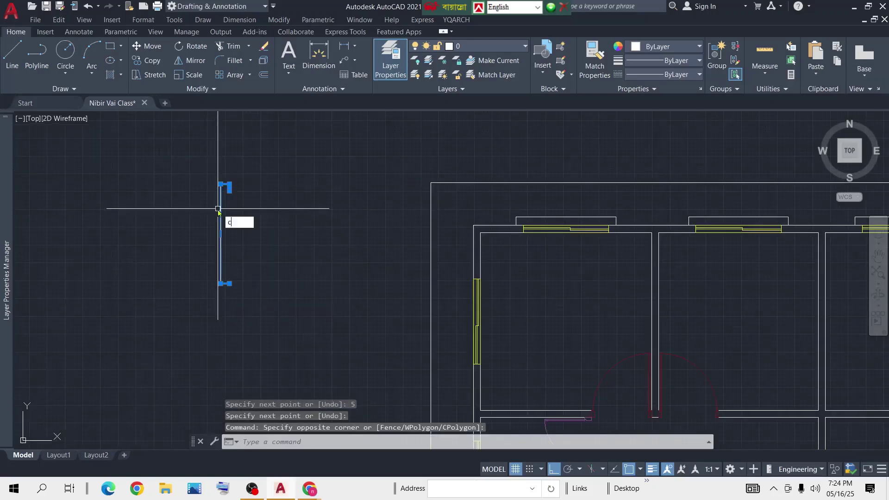
text(p)
key(Return)
scroll(225, 188, up, 3)
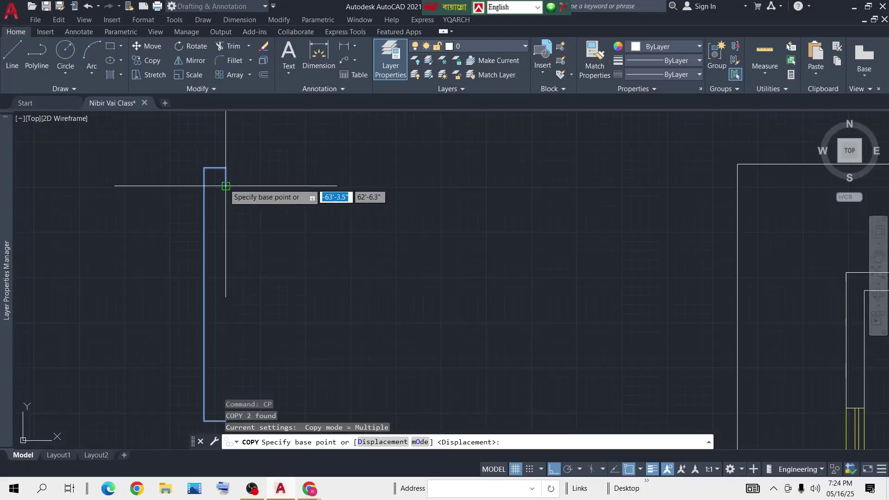
click(226, 186)
middle_drag(492, 282, 412, 197)
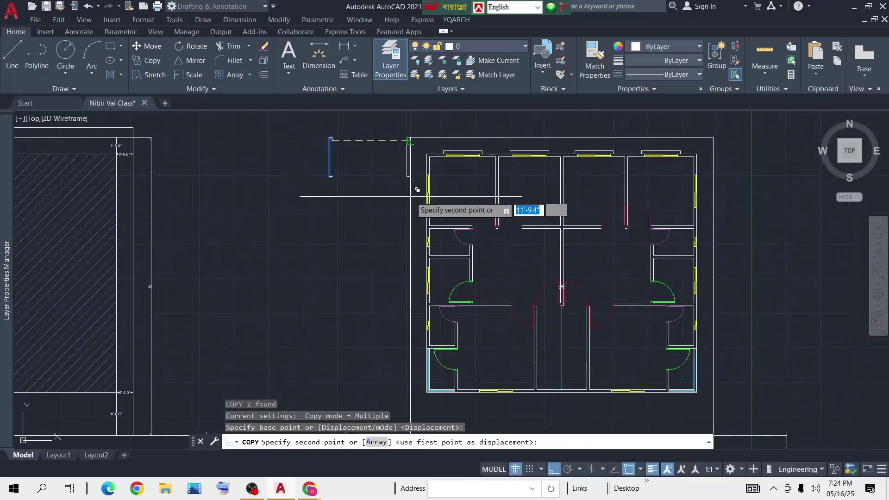
scroll(437, 139, up, 8)
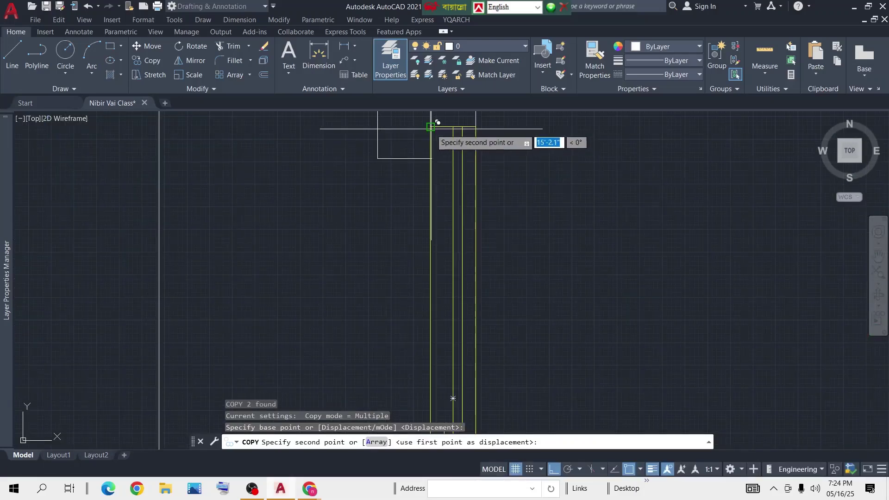
click(435, 119)
scroll(307, 212, down, 5)
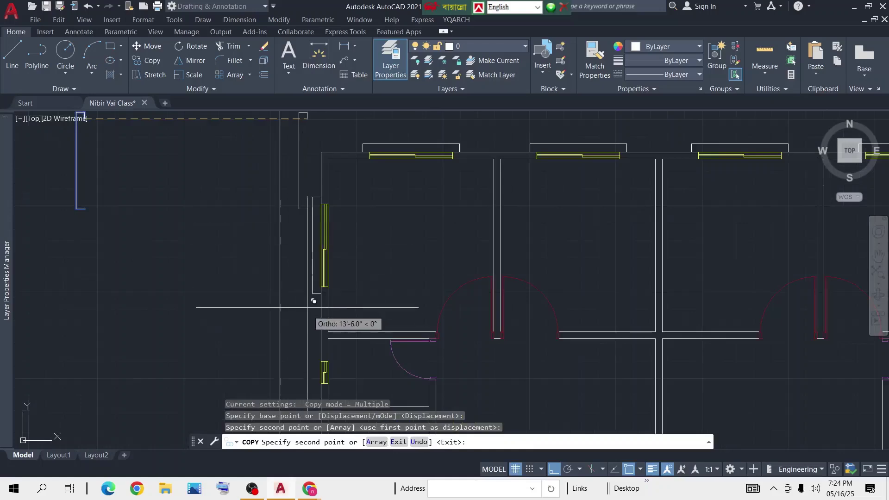
middle_drag(308, 316, 343, 150)
middle_drag(347, 296, 347, 178)
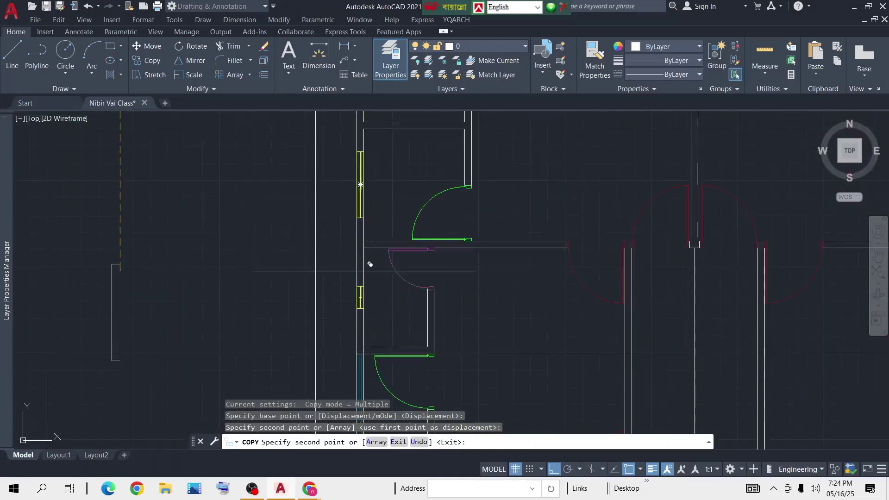
middle_drag(366, 317, 405, 116)
scroll(409, 131, down, 6)
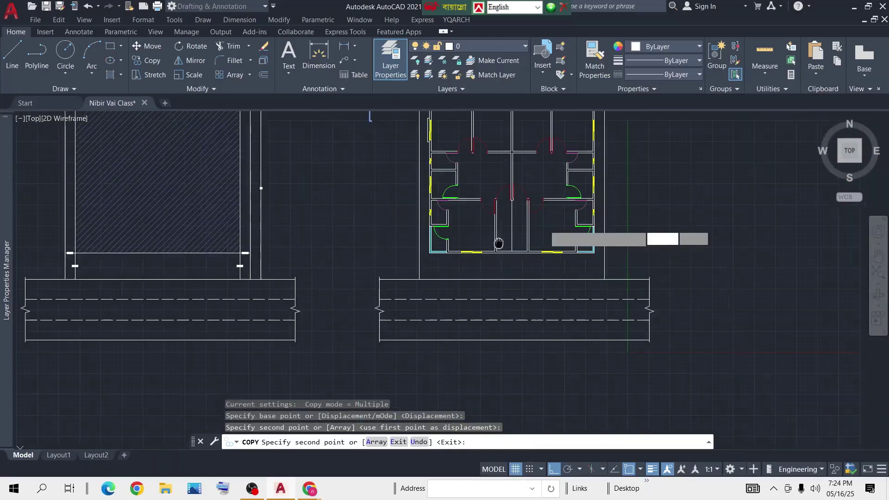
key(Return)
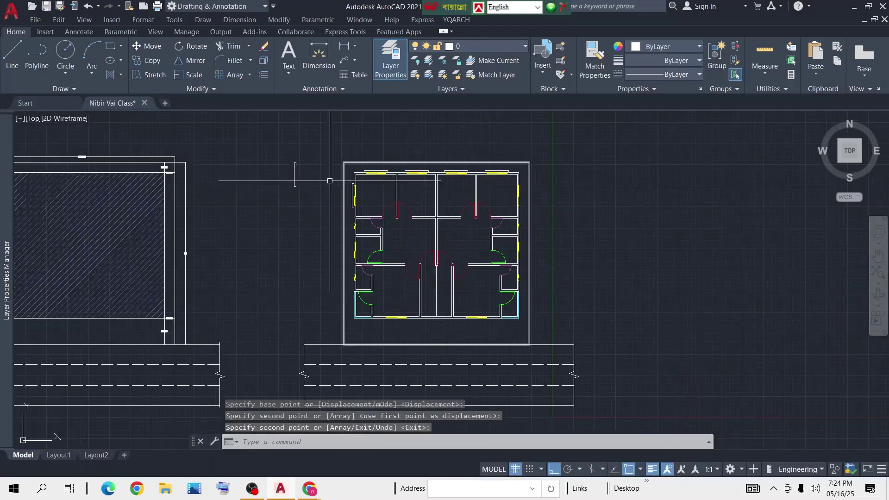
Step: Rotate the spare sunshade outline outside the plan 90 degrees counterclockwise so its open side faces up
click(306, 150)
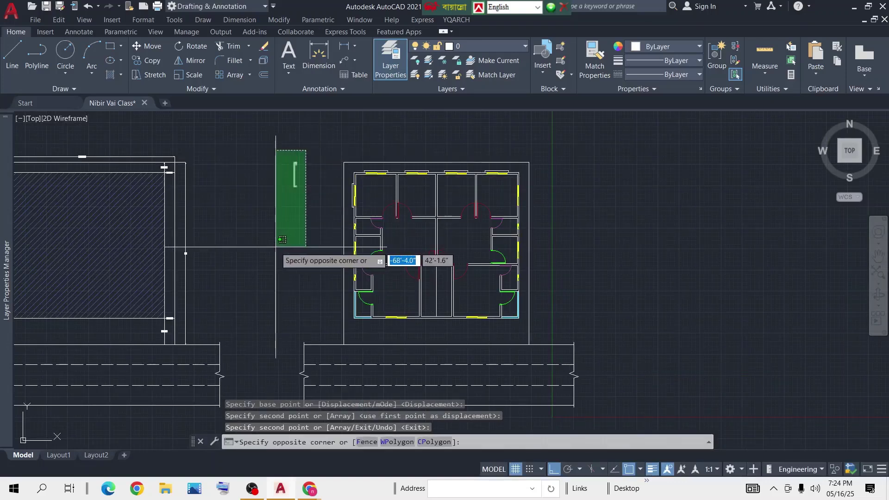
click(275, 247)
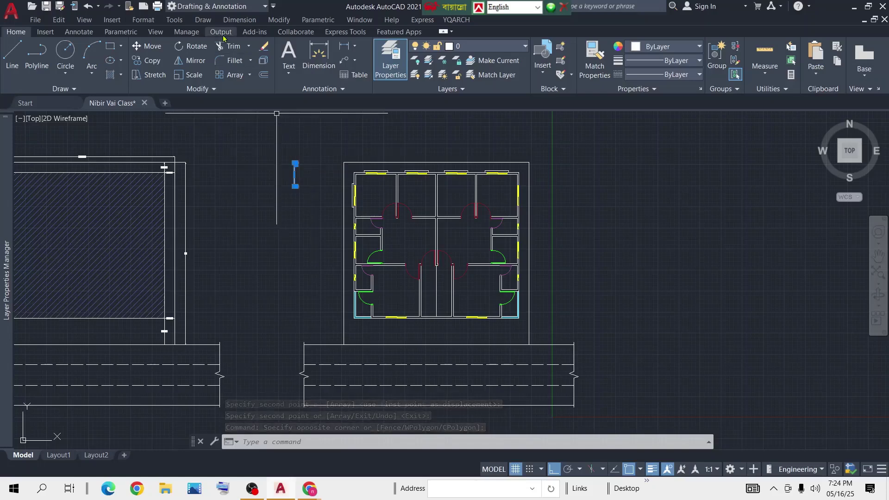
click(194, 47)
click(294, 193)
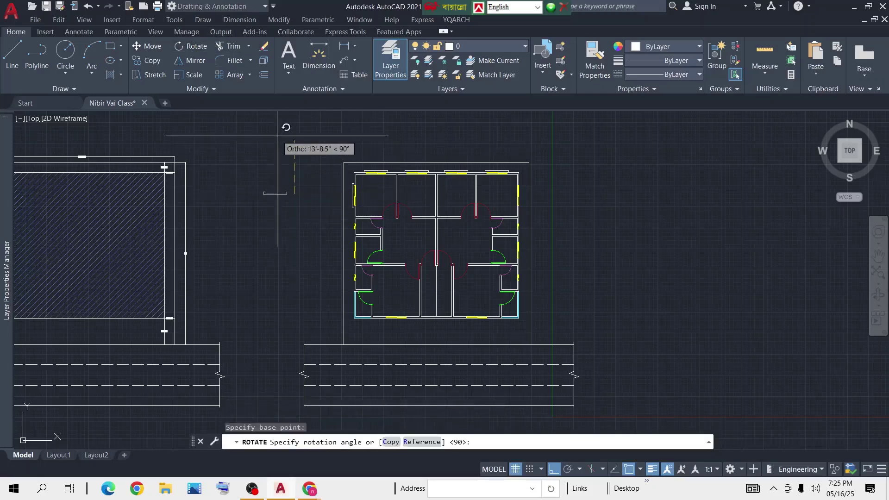
click(251, 146)
scroll(293, 198, up, 6)
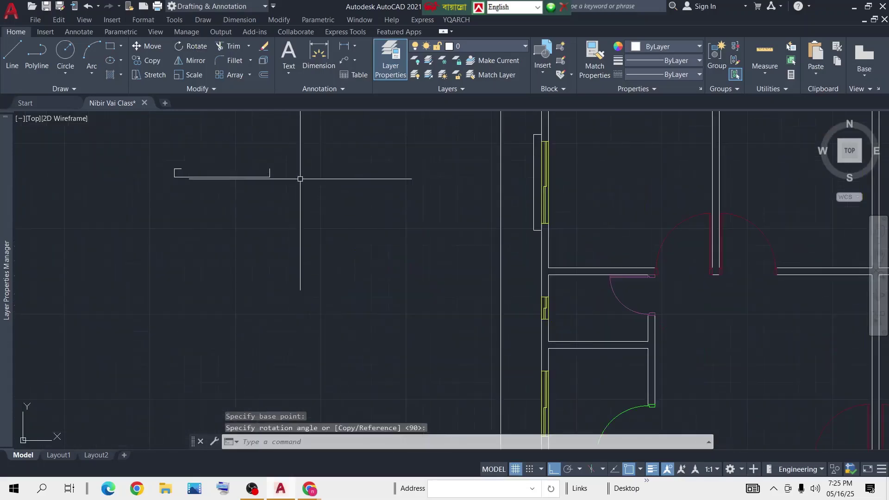
Step: Copy the upward-opening sunshade outline from its guide line's free end to the outer left corner of the lower wall's first window
click(307, 159)
click(146, 226)
text(c)
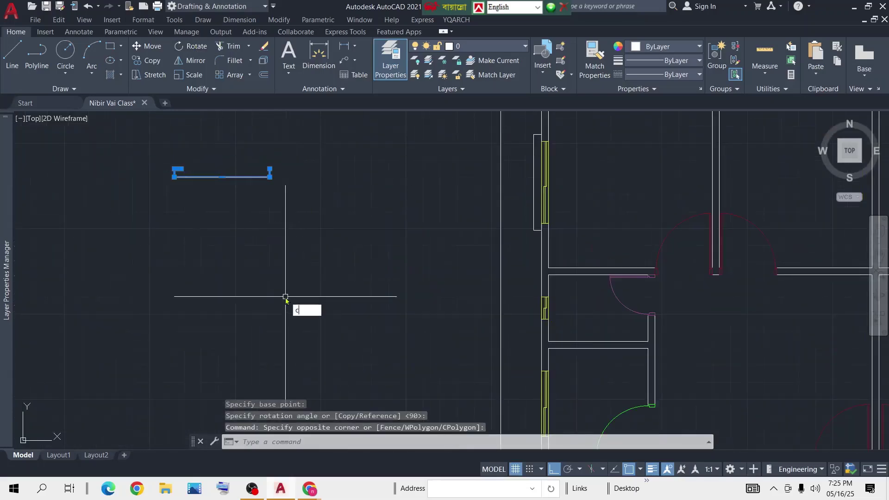
text(p)
key(Return)
scroll(176, 204, up, 5)
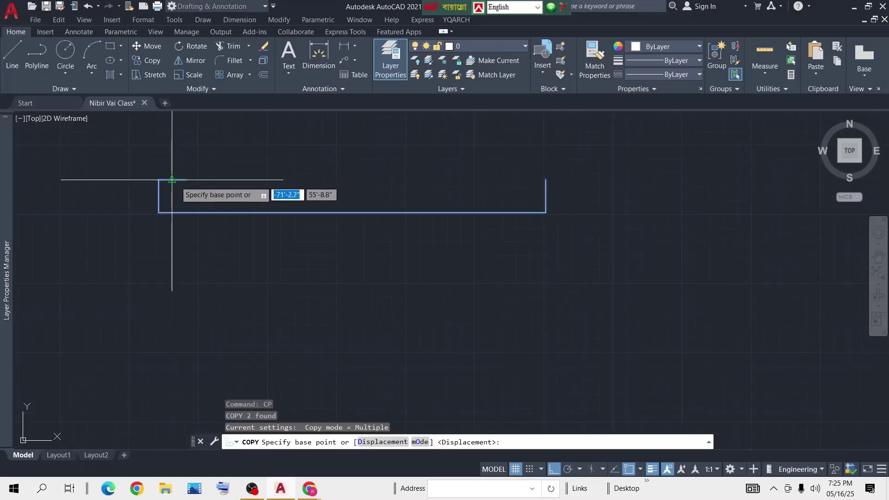
click(185, 179)
scroll(494, 291, down, 3)
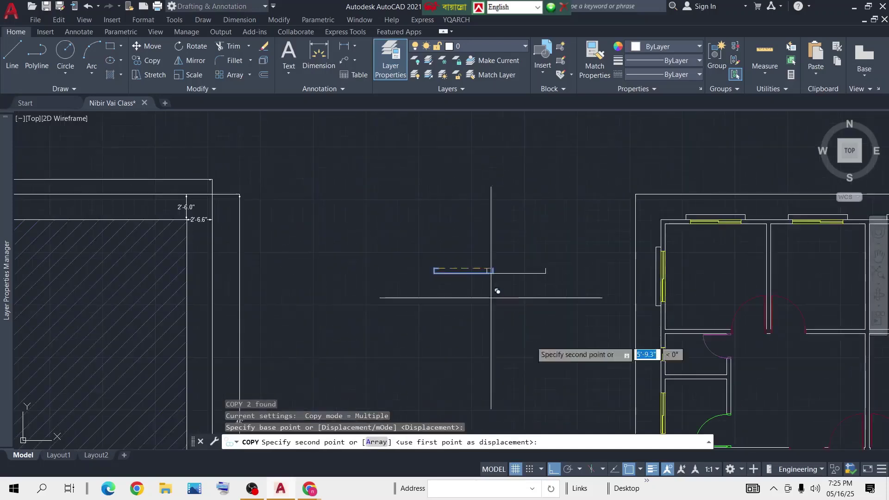
scroll(494, 292, up, 2)
scroll(597, 315, up, 4)
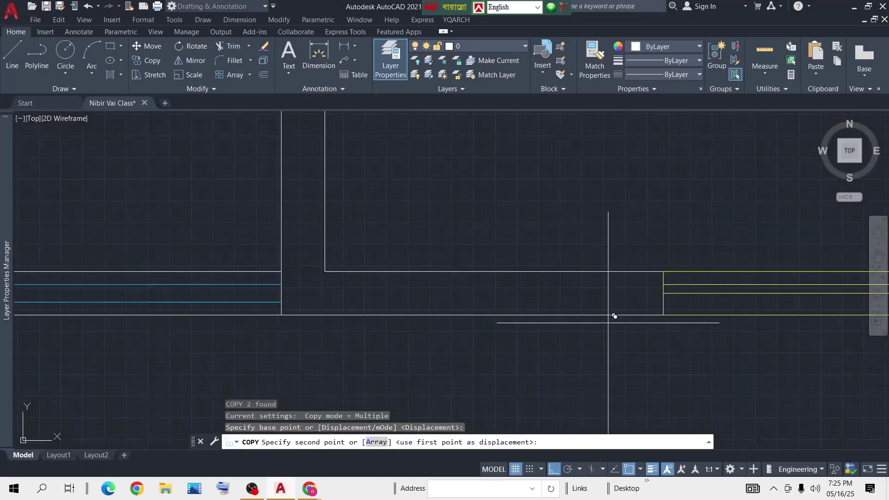
middle_drag(612, 314, 400, 266)
click(429, 242)
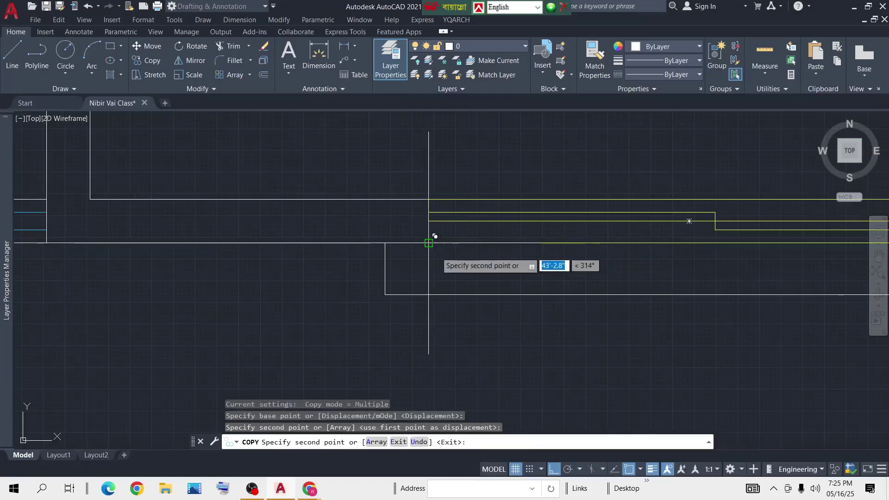
Step: Place another copy of the sunshade outline at the outer left corner of the lower wall's second window
scroll(436, 270, down, 6)
middle_drag(647, 298, 441, 284)
scroll(445, 266, up, 6)
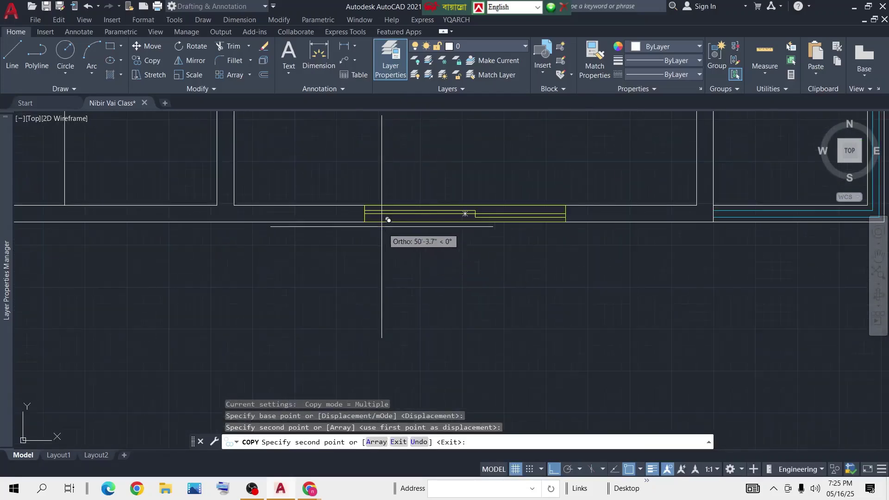
click(365, 222)
scroll(405, 260, down, 8)
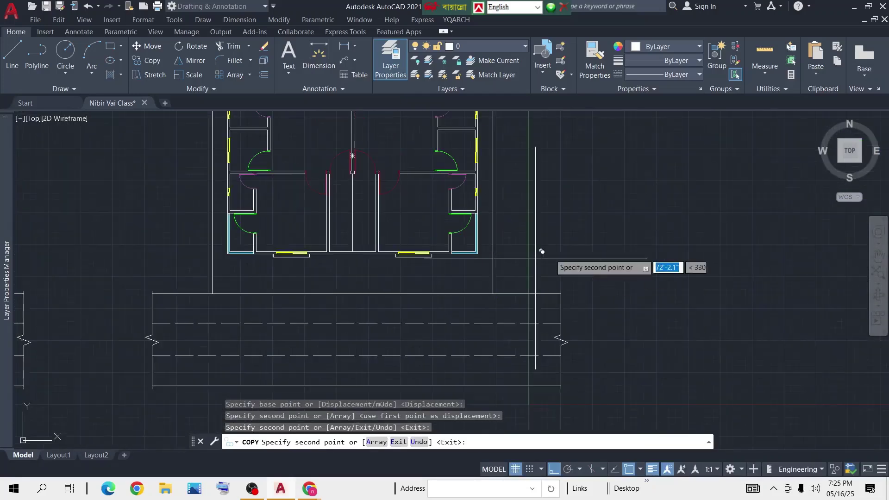
key(Return)
Step: Rotate the spare sunshade outline another 90 degrees counterclockwise so it stands vertically with its open side facing left
scroll(541, 224, down, 5)
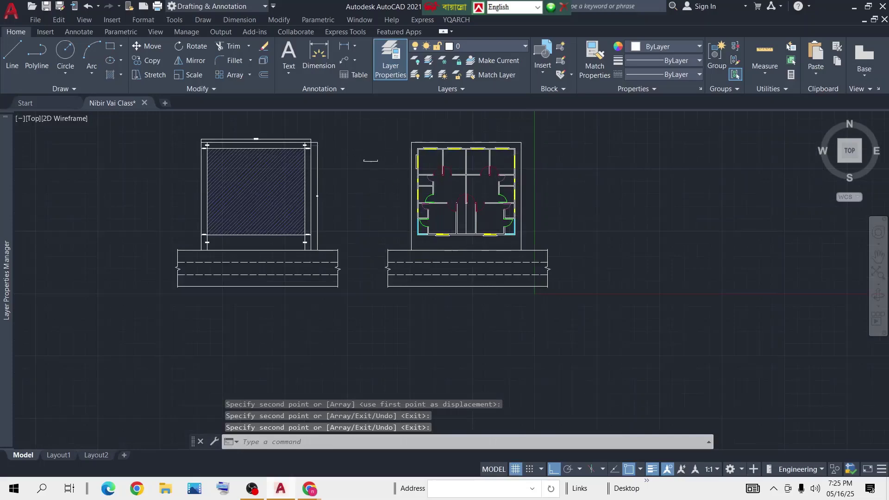
scroll(362, 143, up, 6)
click(490, 198)
click(308, 278)
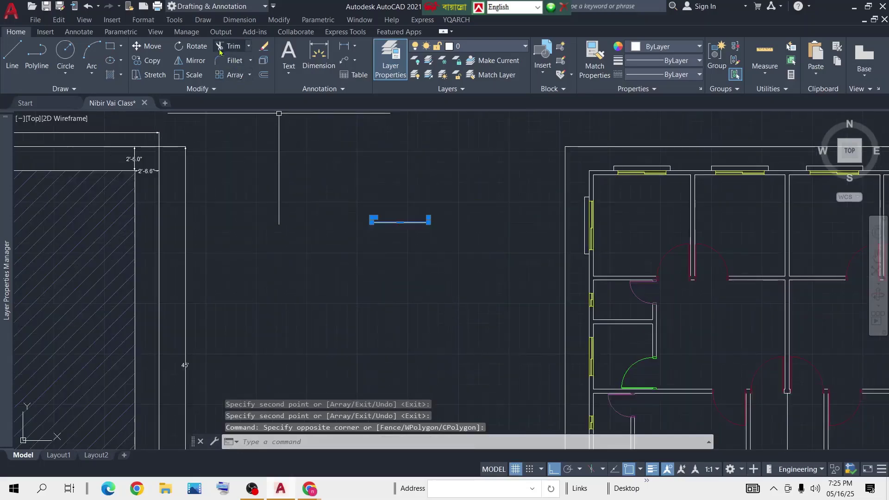
click(196, 46)
click(463, 242)
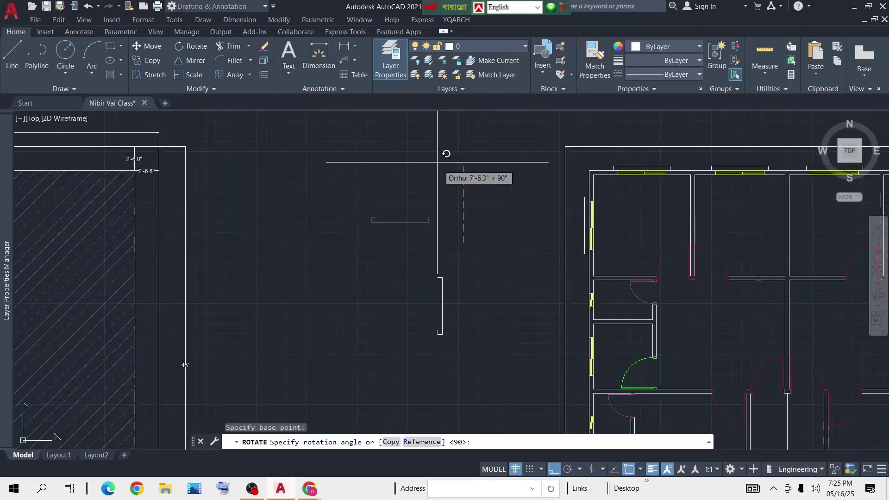
click(434, 154)
Step: Copy the left-opening sunshade outline from its guide line's free end to the lower outer corner of the right wall's topmost window
click(537, 309)
click(413, 348)
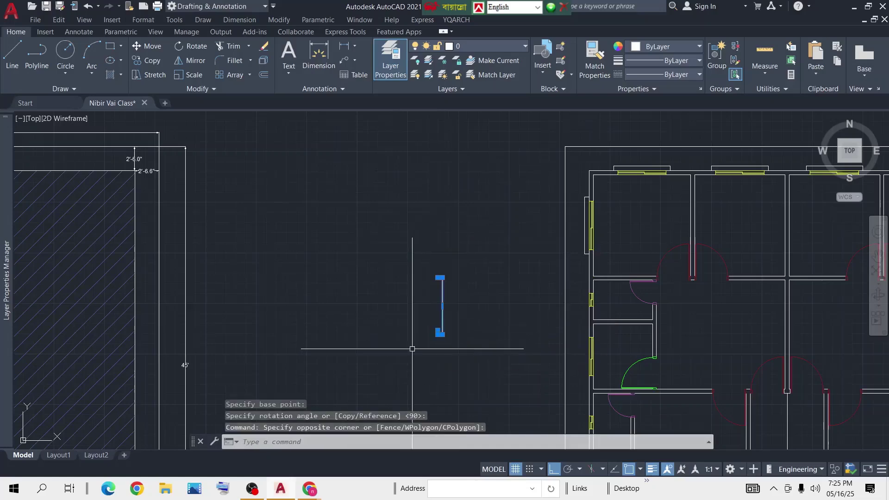
text(cp)
key(Return)
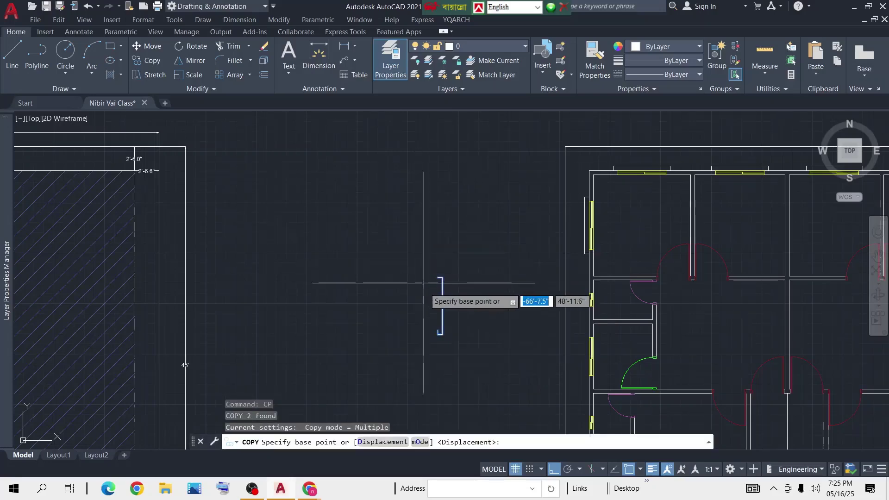
scroll(431, 304, up, 4)
click(462, 414)
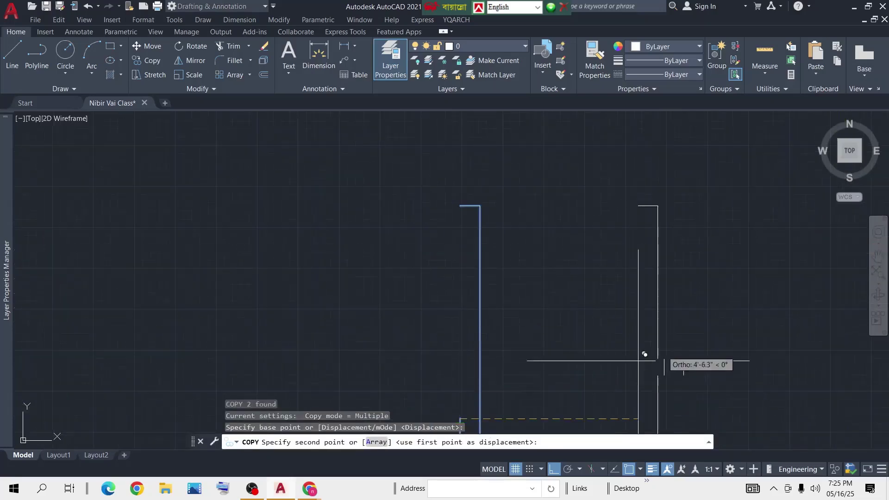
scroll(436, 236, down, 5)
scroll(533, 208, up, 6)
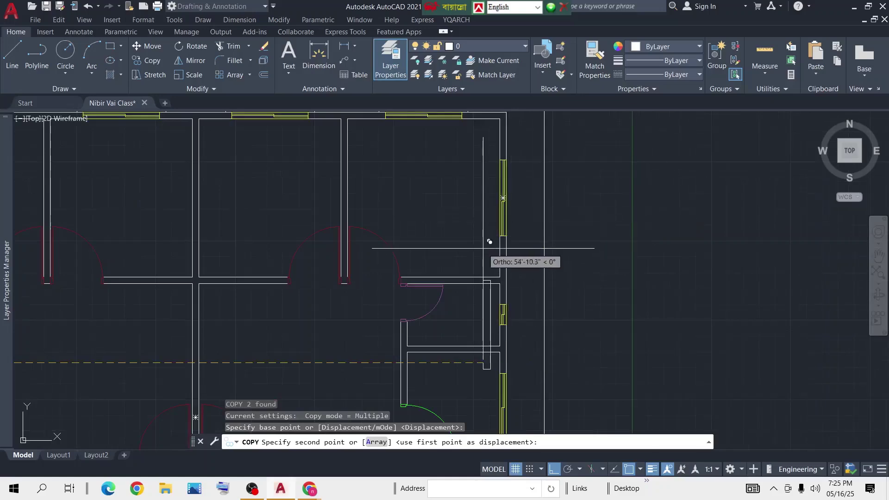
click(506, 200)
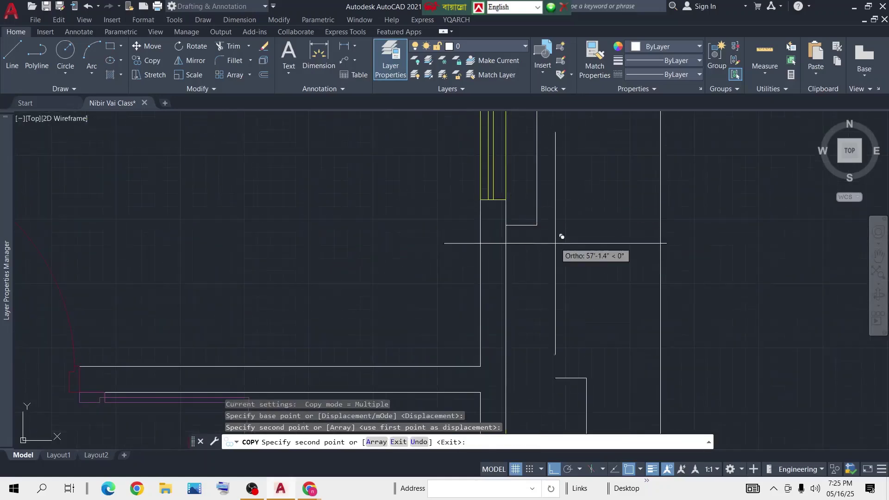
scroll(560, 242, down, 8)
key(Return)
Step: Delete the spare sunshade outline and its guide line from the empty space outside the plan
scroll(571, 284, up, 8)
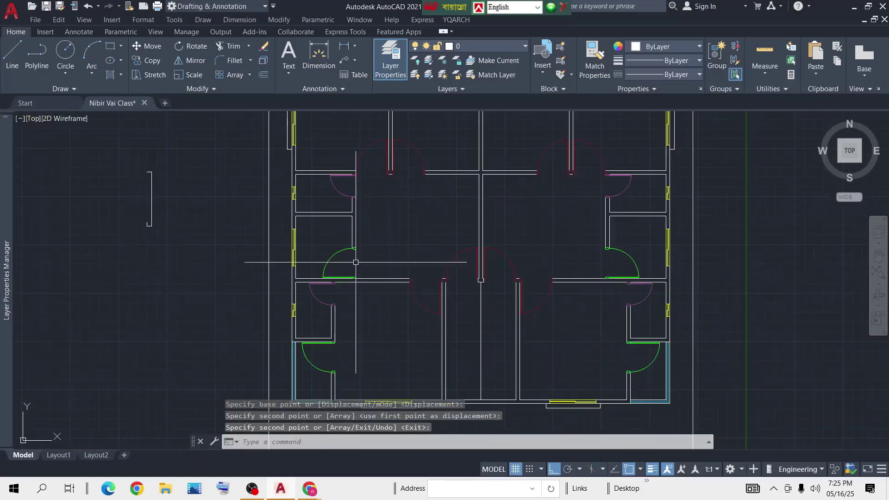
scroll(281, 211, down, 2)
click(243, 175)
click(162, 257)
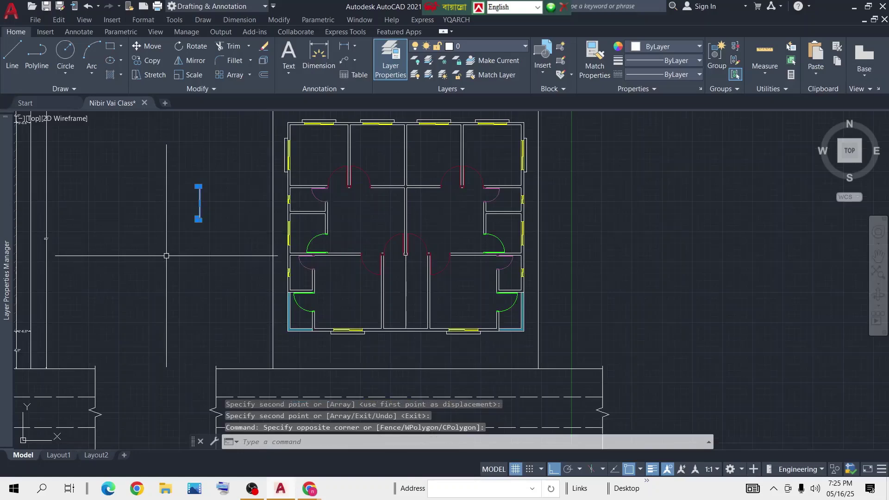
key(Delete)
scroll(290, 222, up, 6)
scroll(297, 224, down, 3)
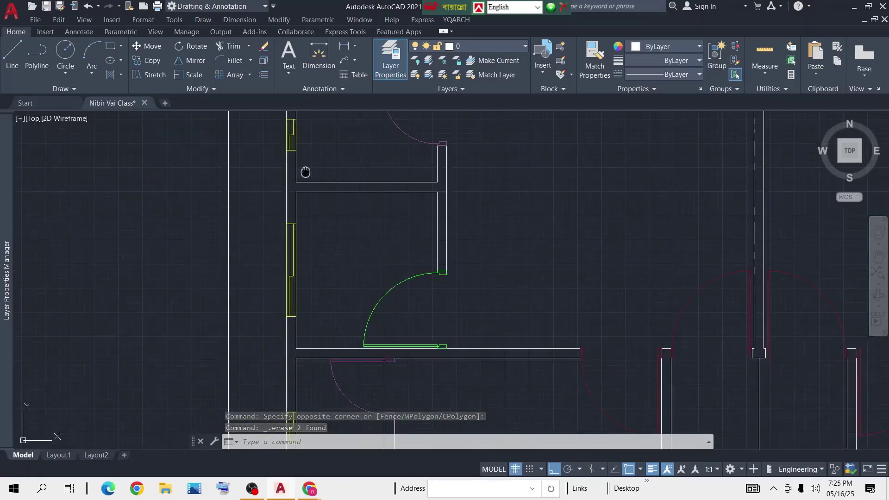
middle_drag(306, 172, 298, 219)
scroll(291, 226, up, 4)
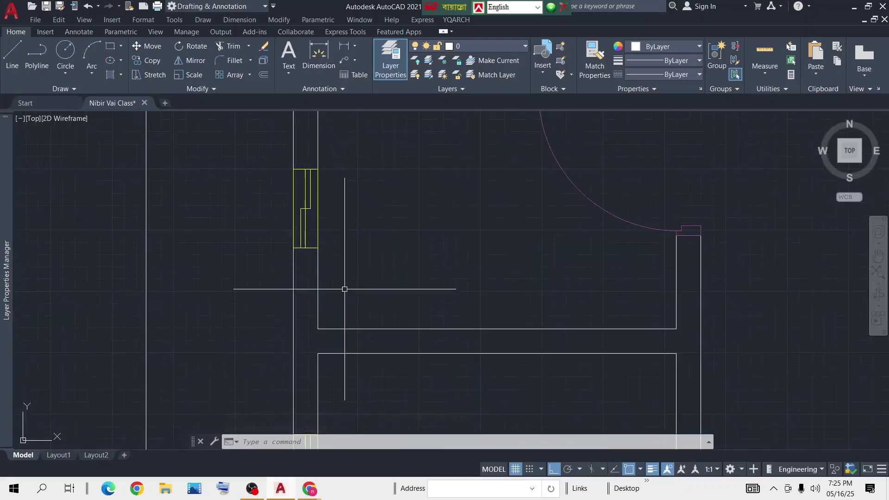
Step: Draw a 6-inch horizontal line outward from the upper outer corner of the left wall's lower large window
middle_drag(347, 296, 369, 192)
scroll(372, 194, down, 4)
scroll(358, 247, up, 6)
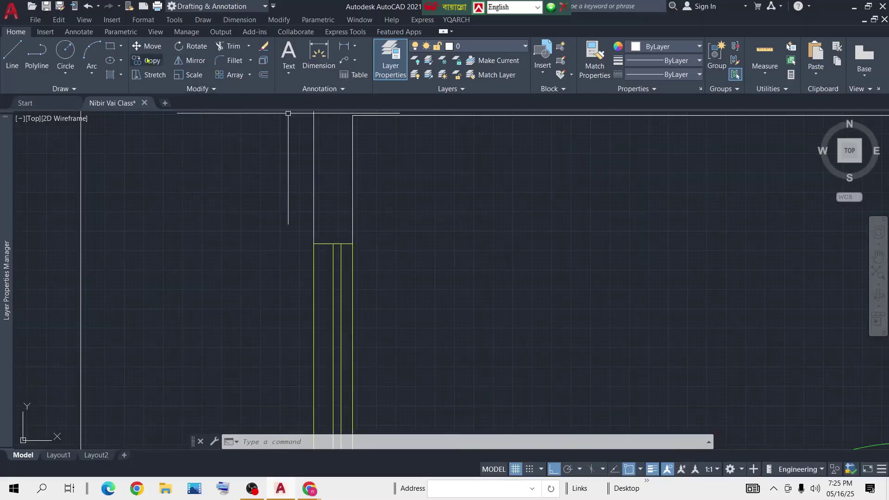
click(13, 51)
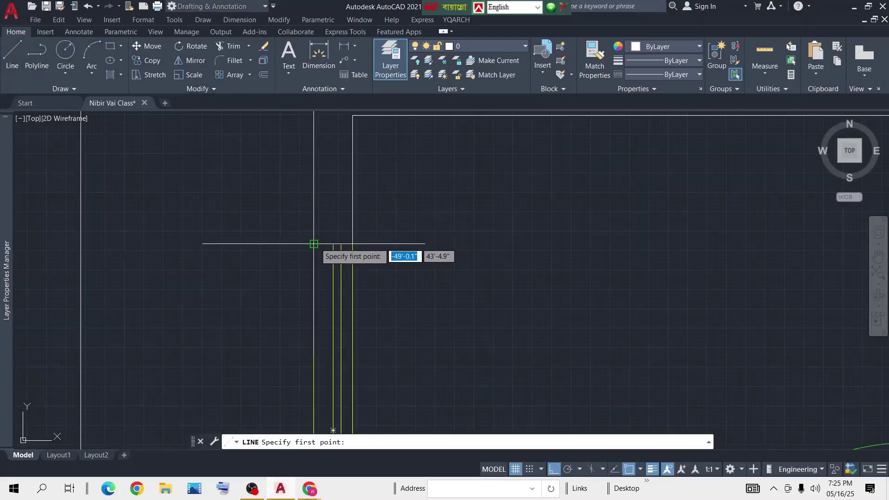
click(314, 243)
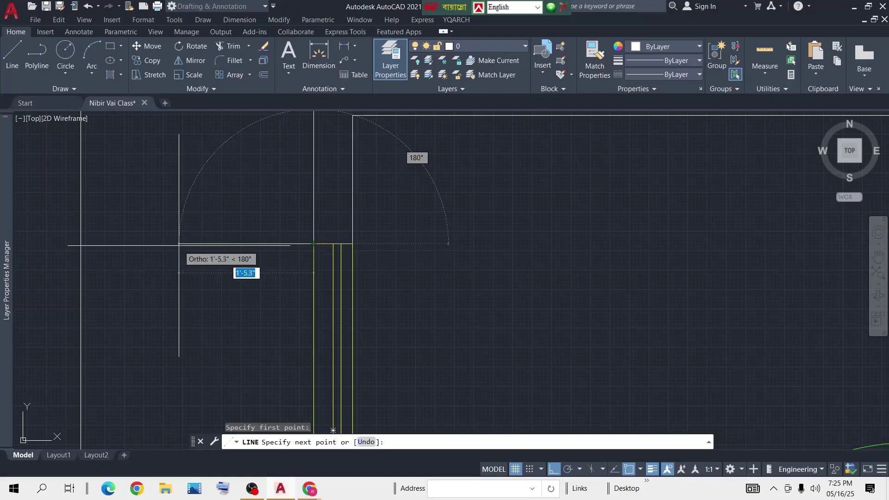
text(6)
key(Return)
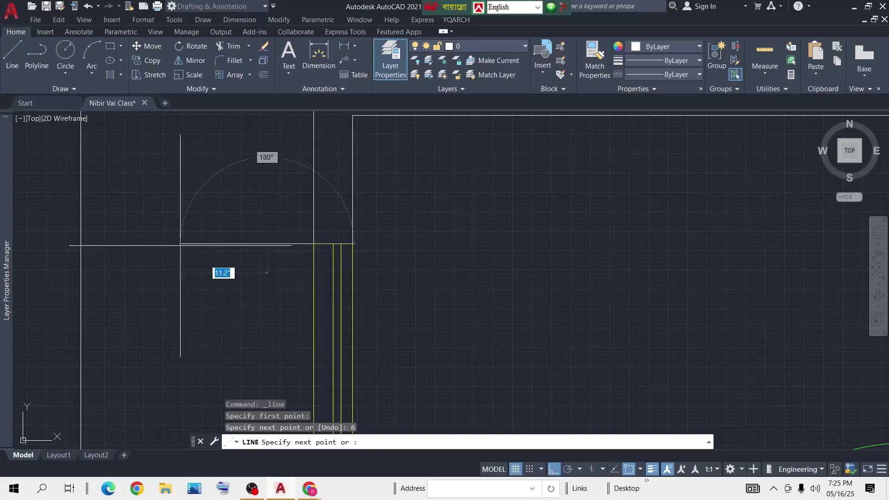
key(Return)
Step: Move the 6-inch line 5 inches up along the wall, past the window's upper end
click(287, 211)
click(212, 301)
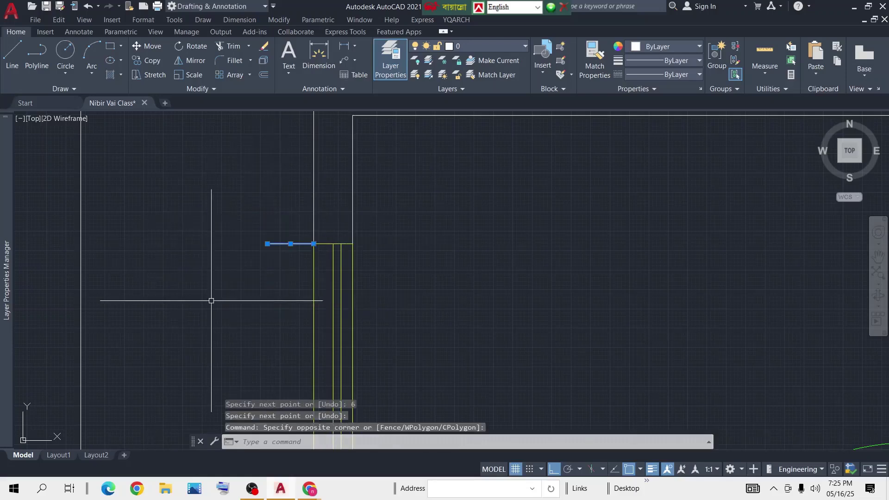
text(M)
key(Return)
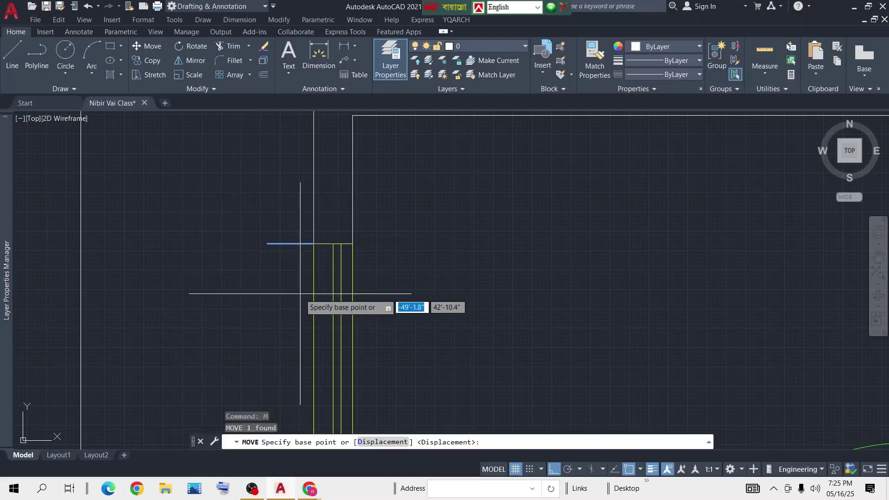
click(314, 243)
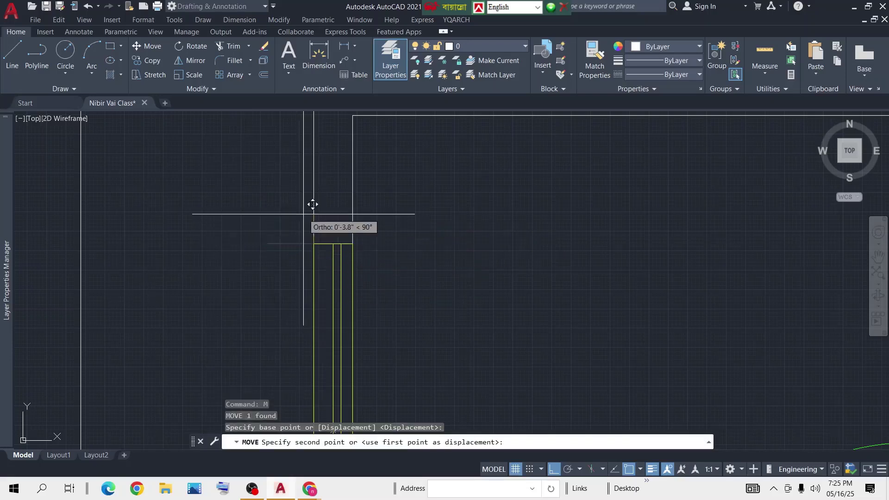
text(5)
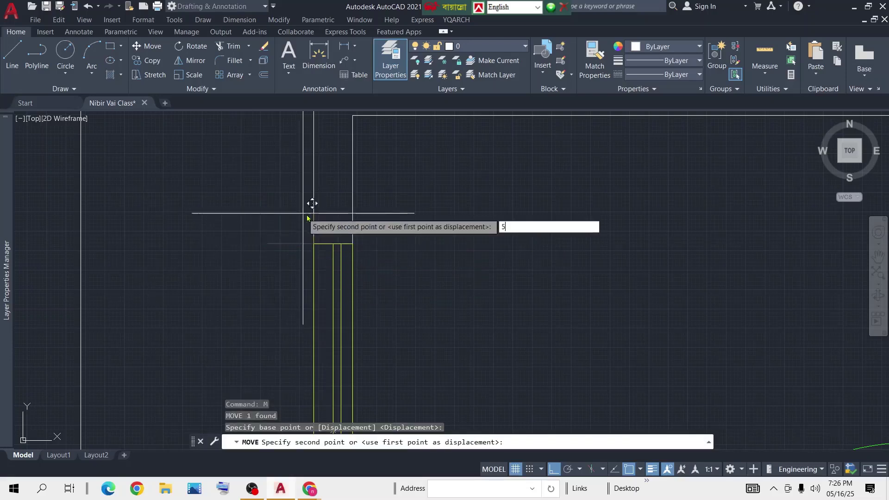
key(Return)
scroll(288, 242, down, 2)
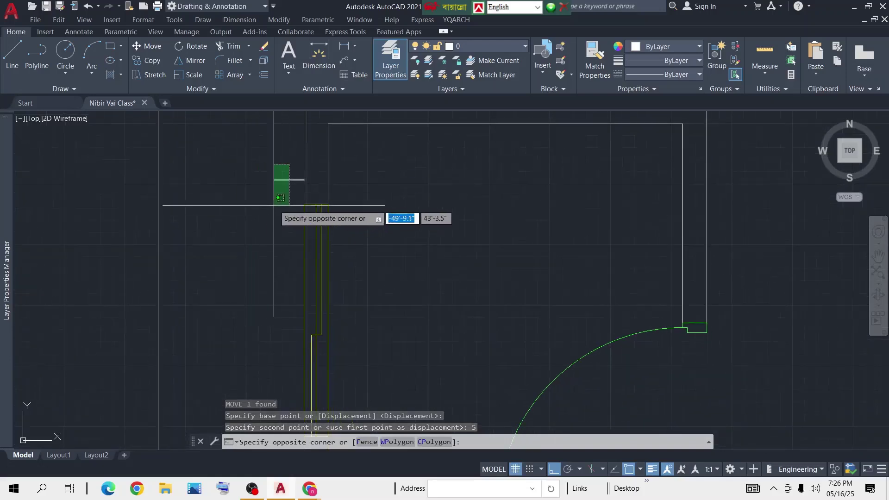
click(282, 158)
click(294, 154)
click(252, 218)
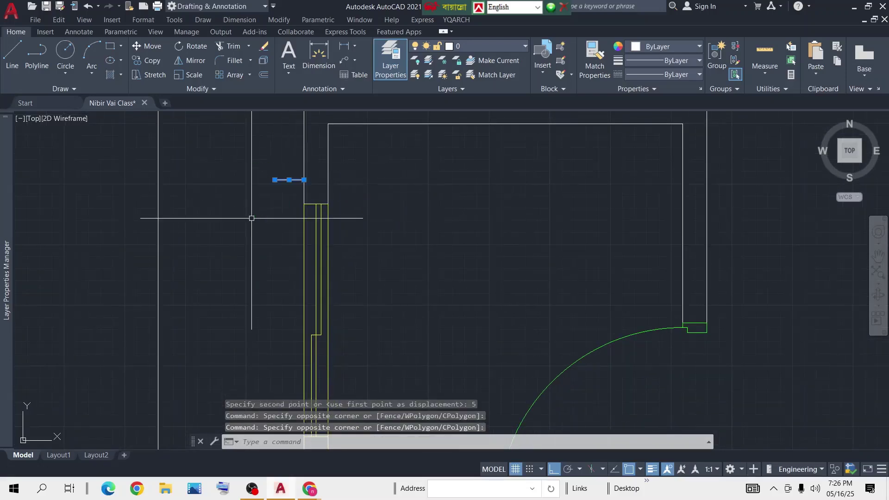
text(cp)
key(Return)
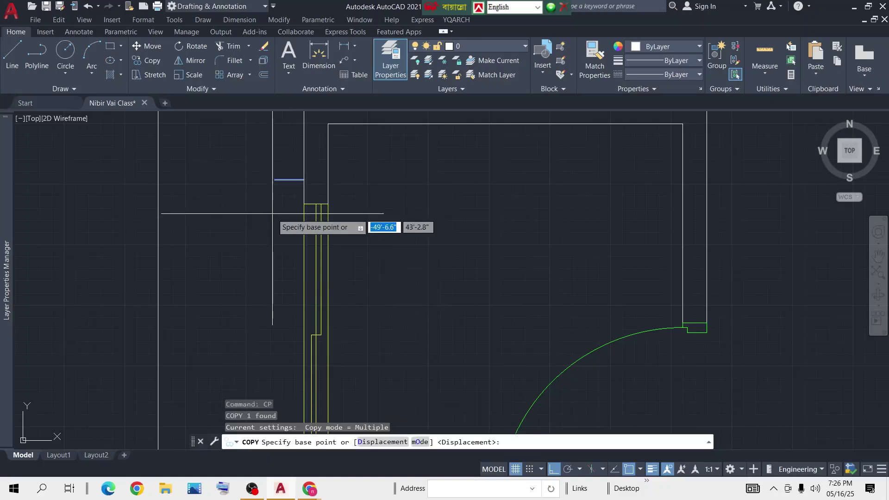
scroll(318, 135, down, 3)
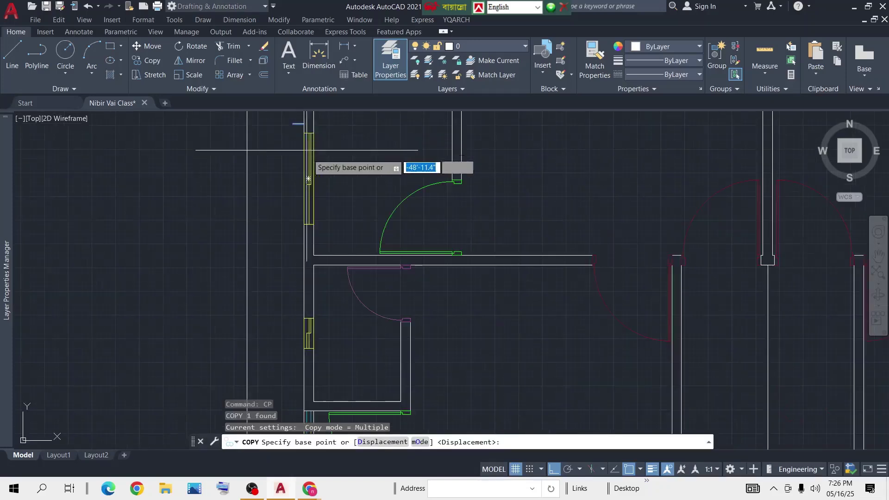
scroll(298, 187, up, 2)
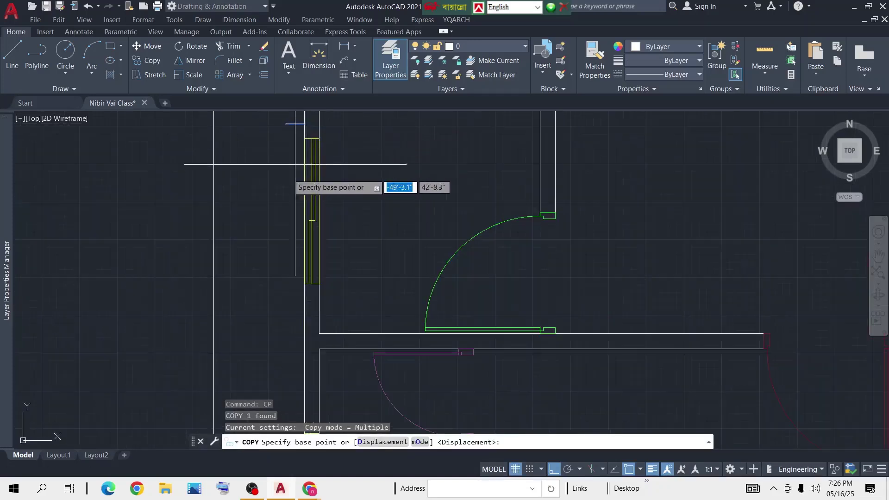
key(Return)
key(Escape)
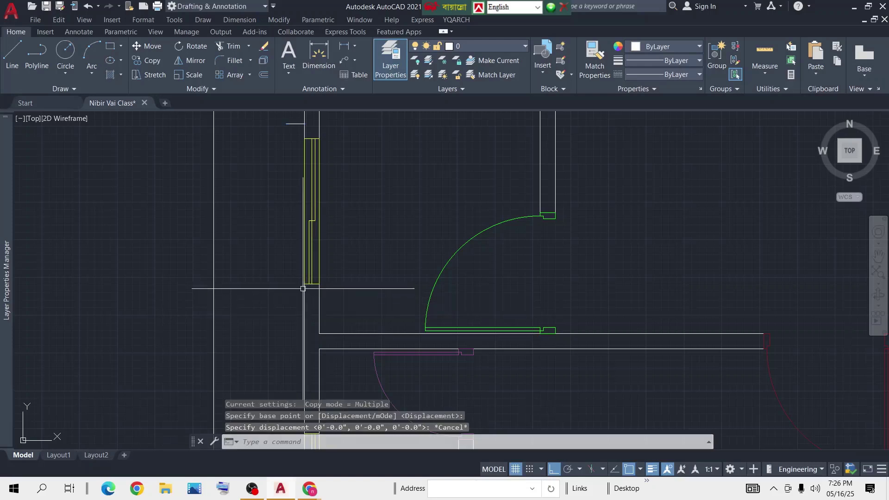
Step: Draw a 6-inch horizontal line outward from the same window's lower outer corner
scroll(303, 279, up, 6)
click(12, 54)
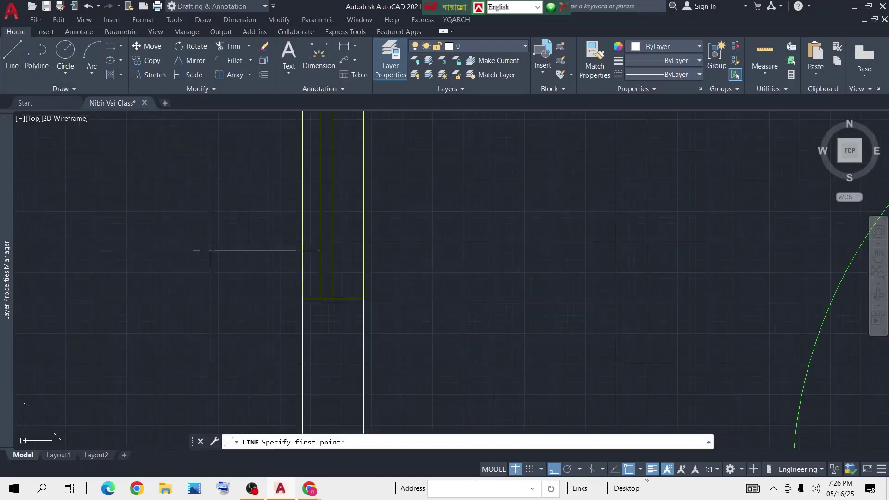
click(303, 299)
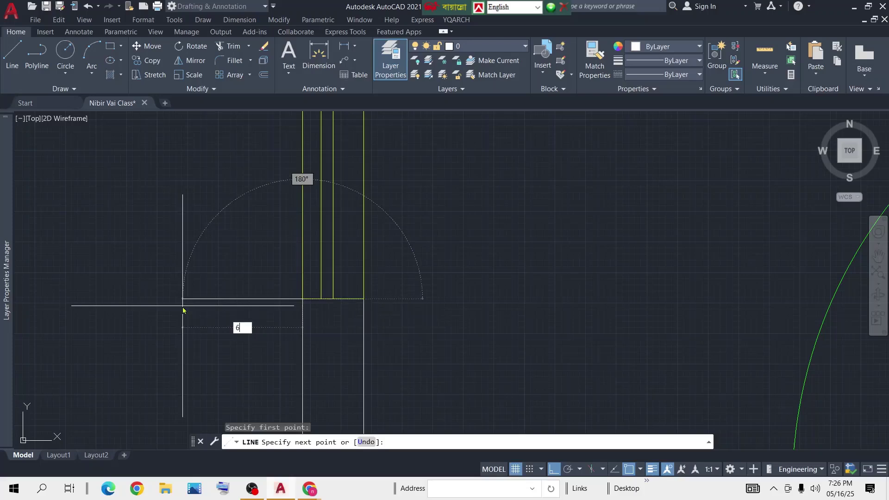
text(6)
key(Return)
key(Return)
Step: Move the lower 6-inch line 5 inches down along the wall, past the window's lower end
click(267, 299)
click(188, 326)
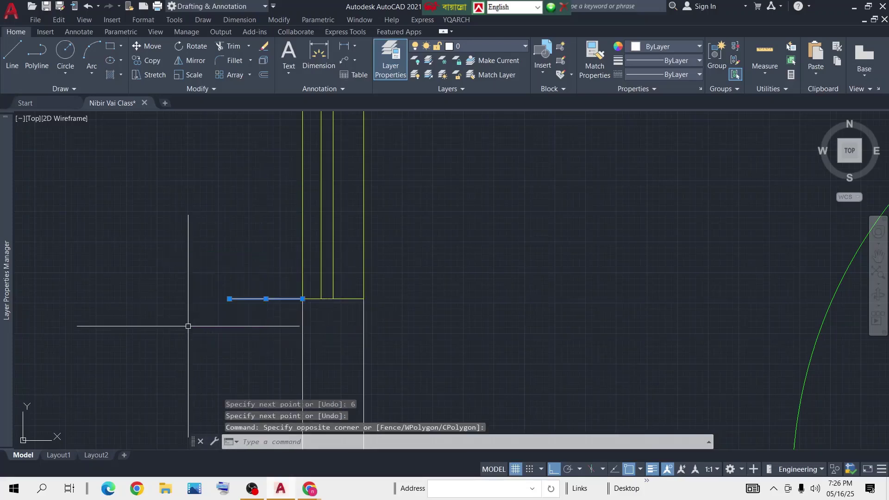
text(m)
key(Return)
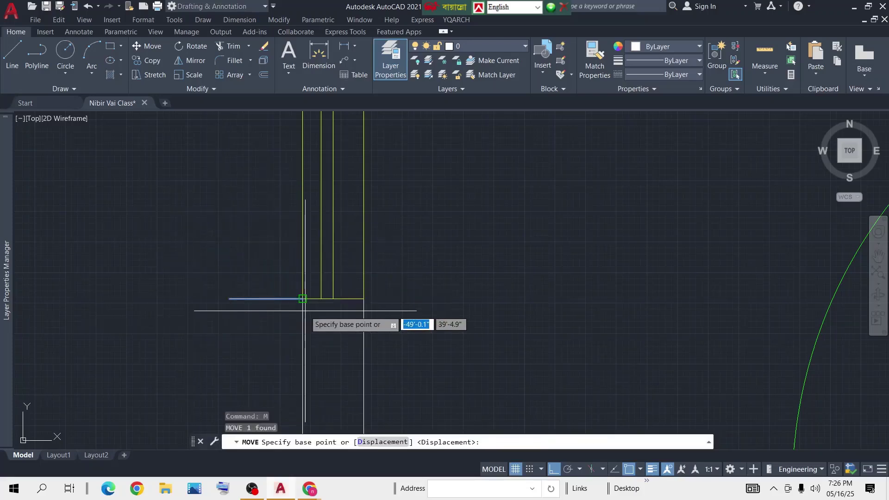
click(303, 299)
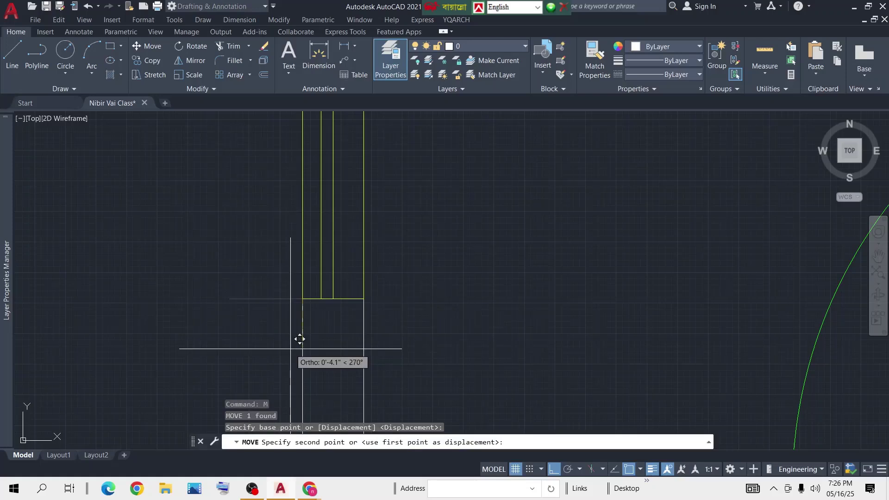
text(5)
key(Return)
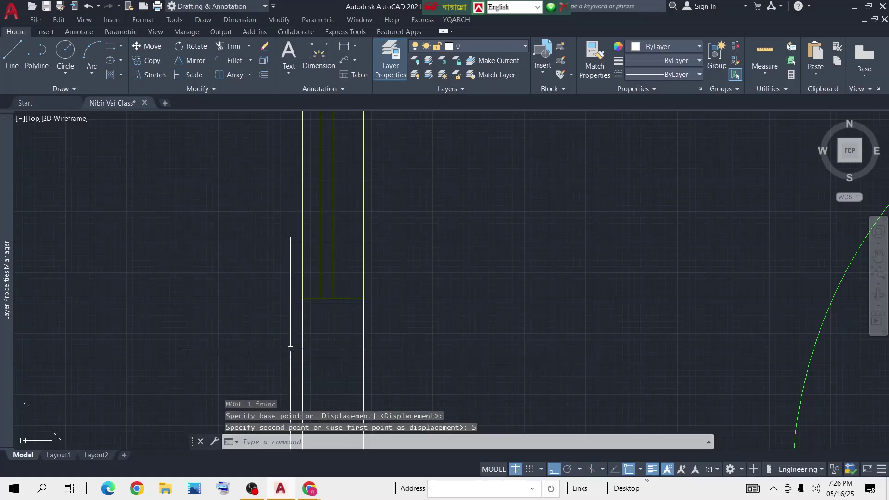
Step: Connect the free ends of the two 6-inch lines with a vertical line to close the sunshade's outer edge
scroll(329, 348, down, 5)
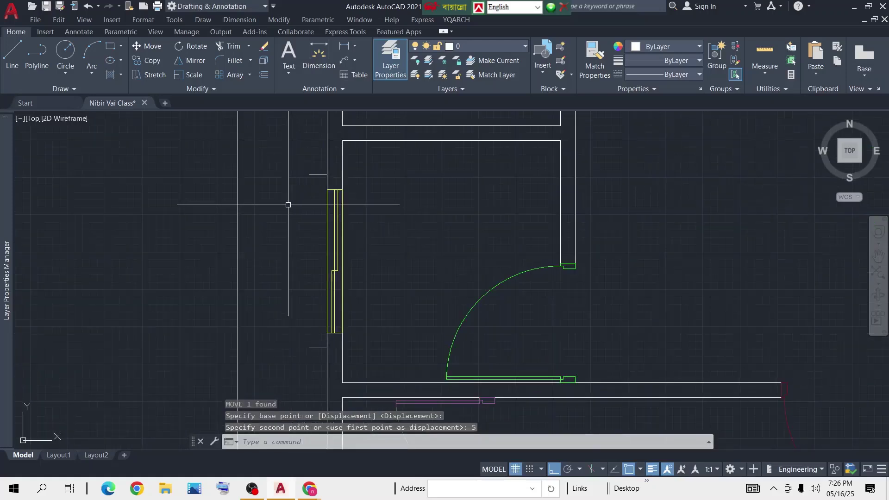
text(l)
key(Return)
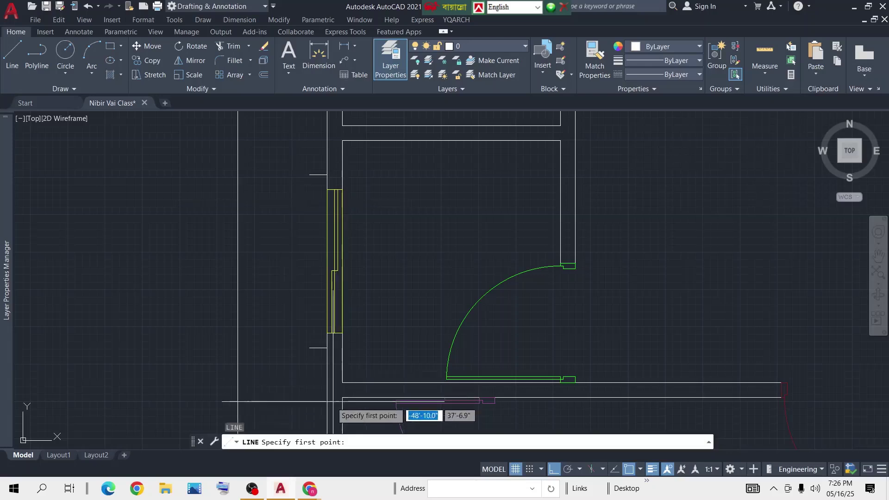
click(309, 348)
click(310, 175)
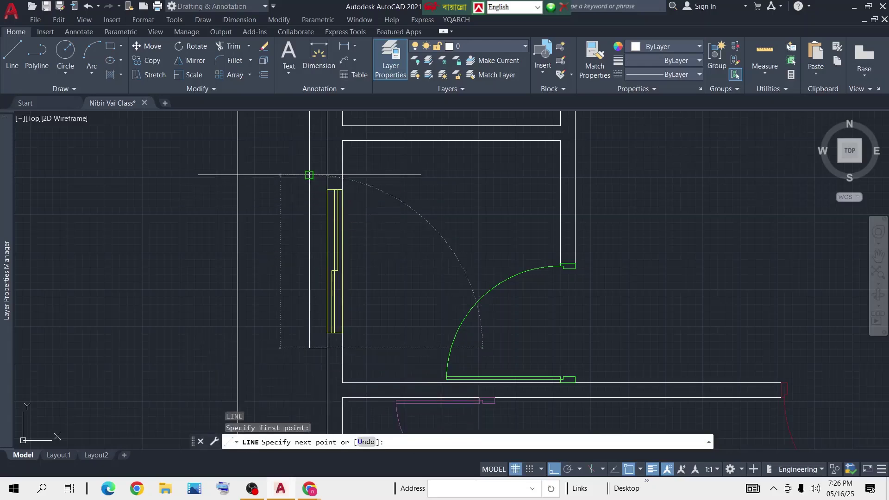
click(327, 175)
key(Return)
Step: Join the three sunshade lines beside the left wall's lower large window into one polyline
middle_drag(310, 204, 299, 177)
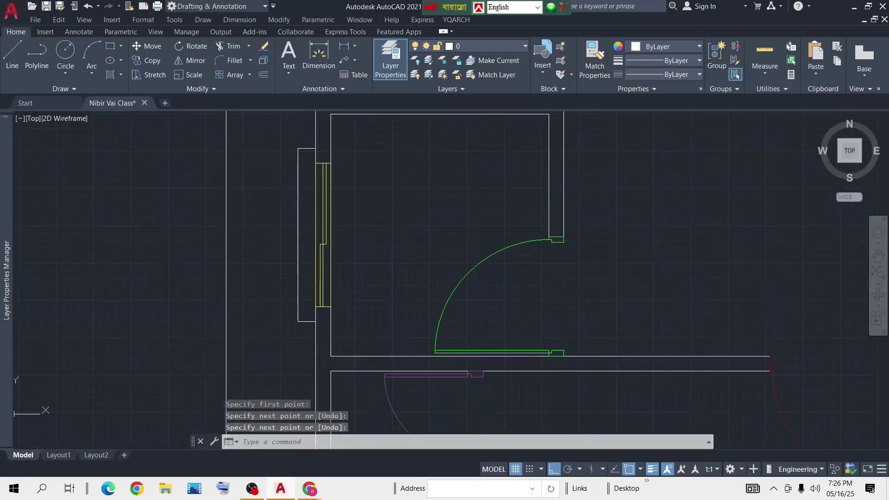
click(307, 142)
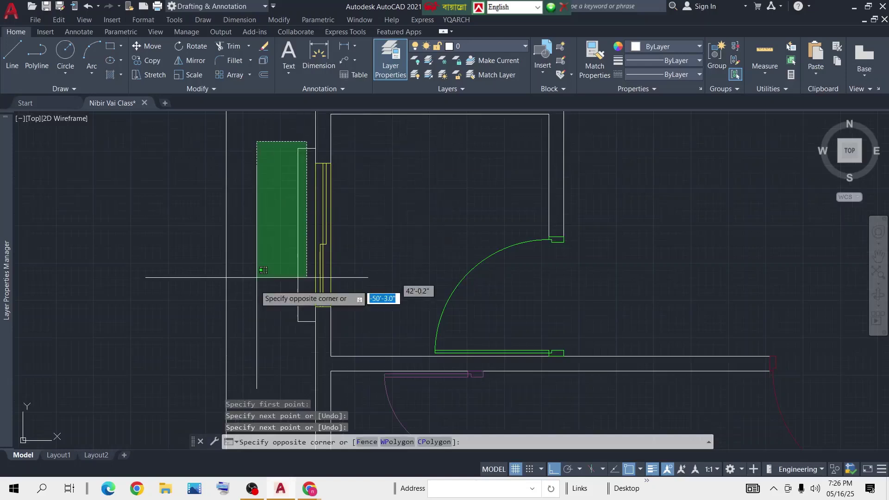
click(254, 345)
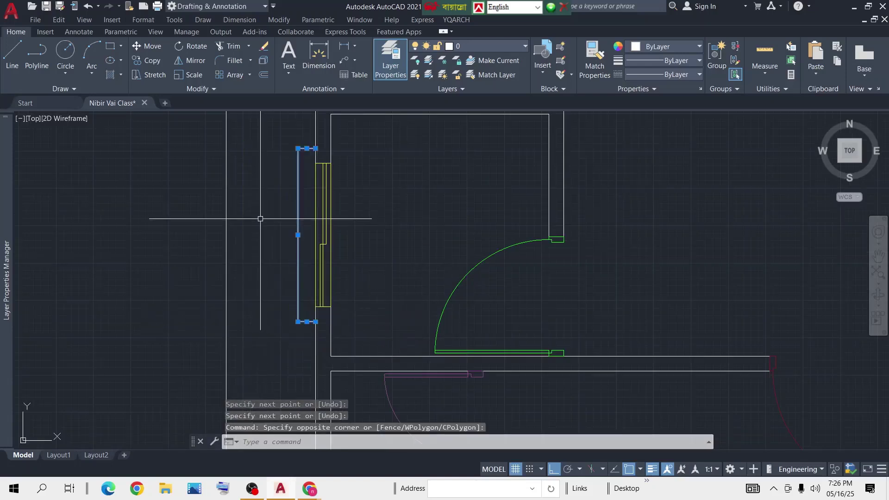
text(j)
key(Return)
click(306, 136)
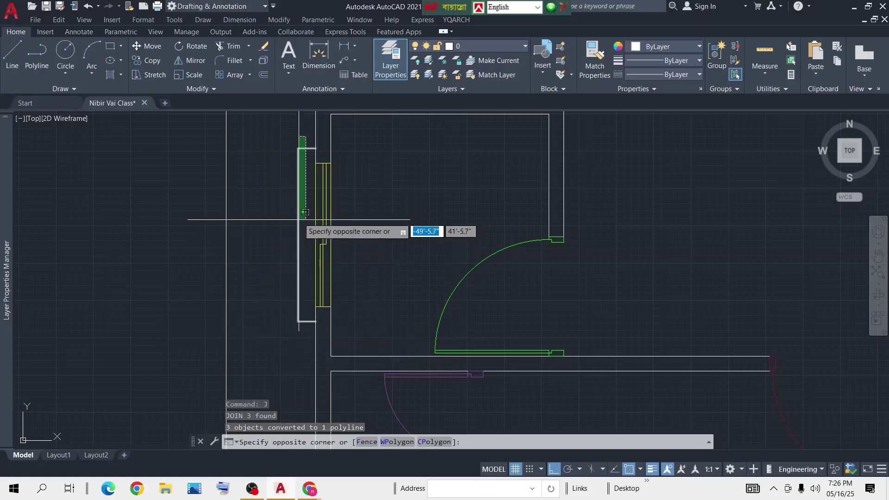
click(280, 123)
Step: Mirror the joined sunshade outline across the plan's vertical centre axis to the matching right wall window, keeping the original
scroll(342, 249, down, 6)
mouse_move(435, 217)
middle_down()
mouse_move(327, 218)
mouse_move(59, 181)
middle_up()
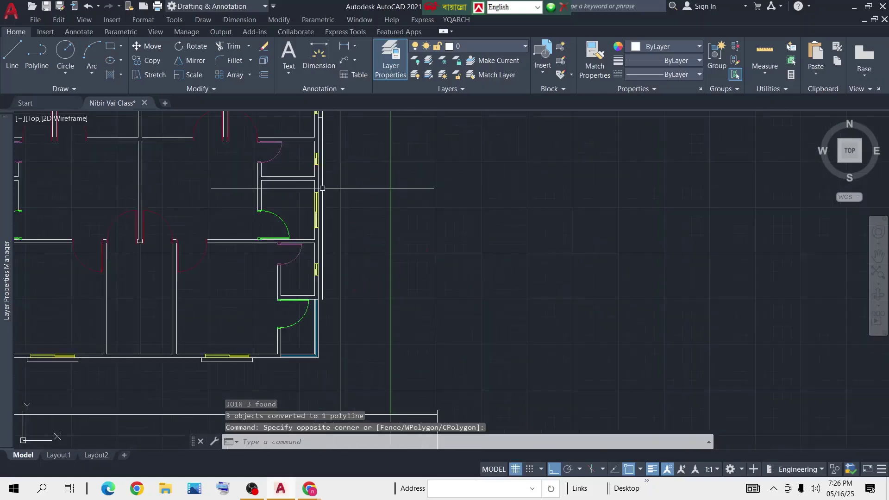
middle_drag(169, 206, 334, 219)
scroll(122, 204, up, 6)
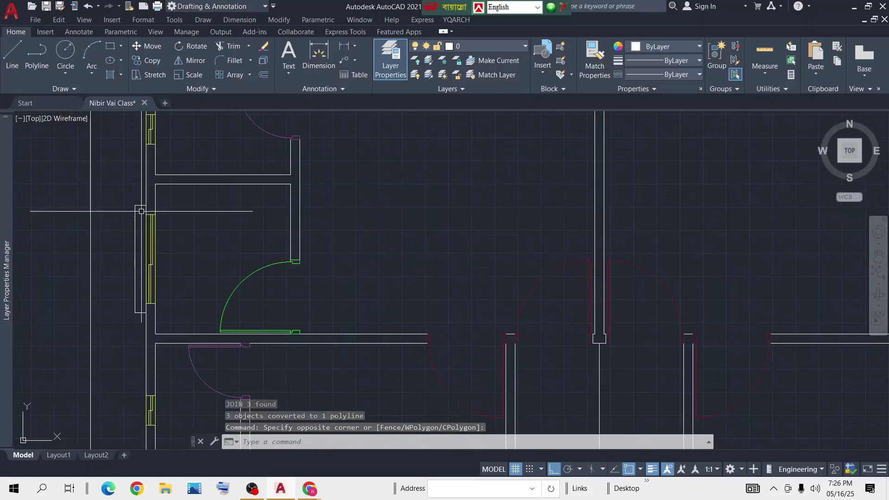
click(149, 181)
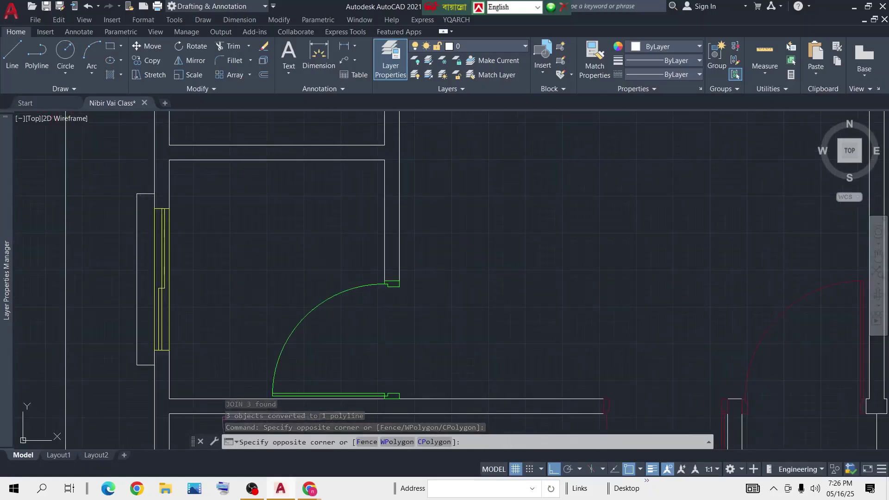
click(80, 365)
scroll(326, 324, down, 8)
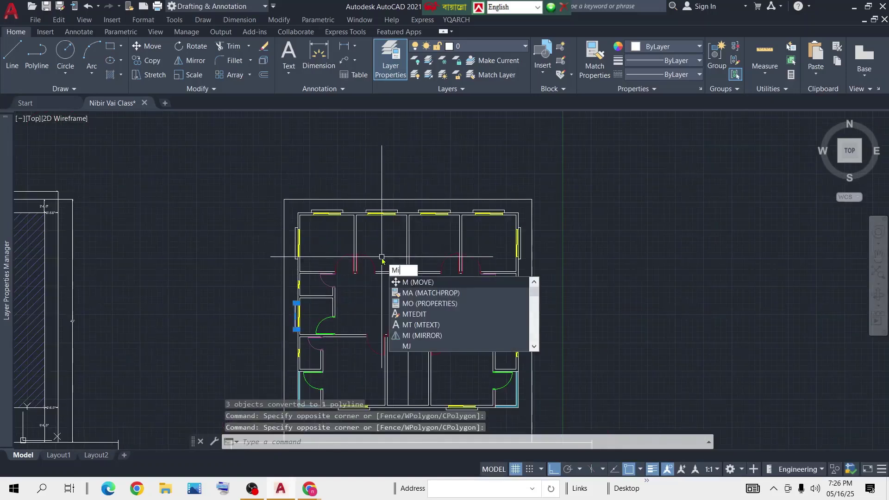
key(Return)
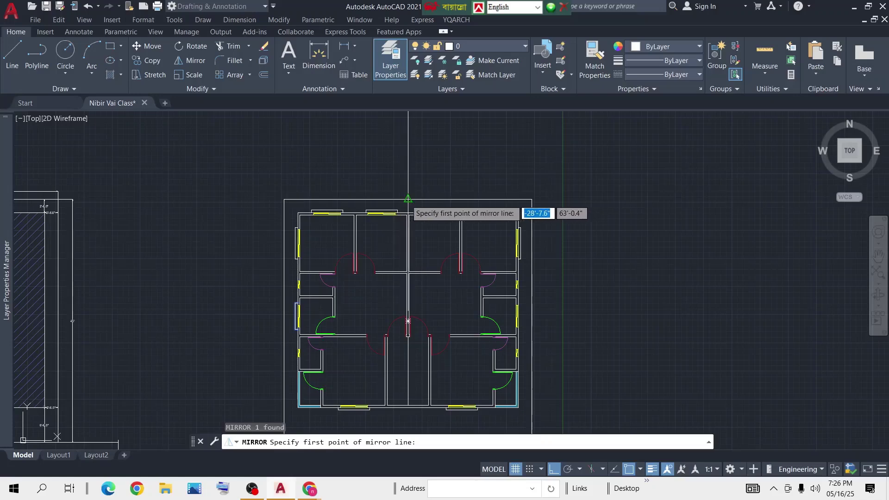
click(408, 199)
click(405, 142)
key(Return)
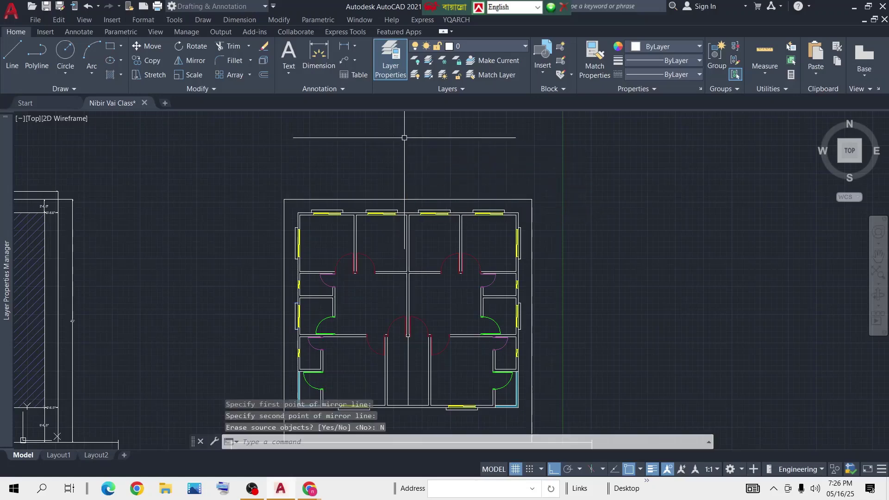
scroll(519, 310, up, 5)
scroll(516, 291, down, 5)
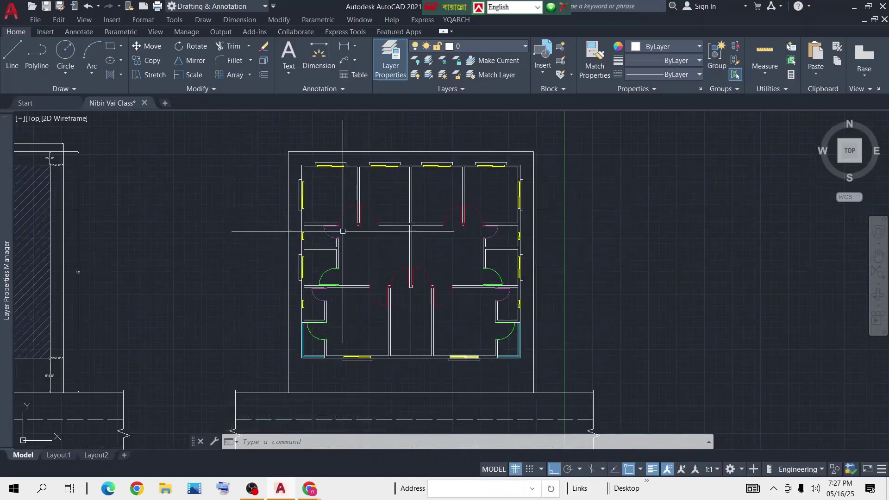
scroll(291, 184, up, 7)
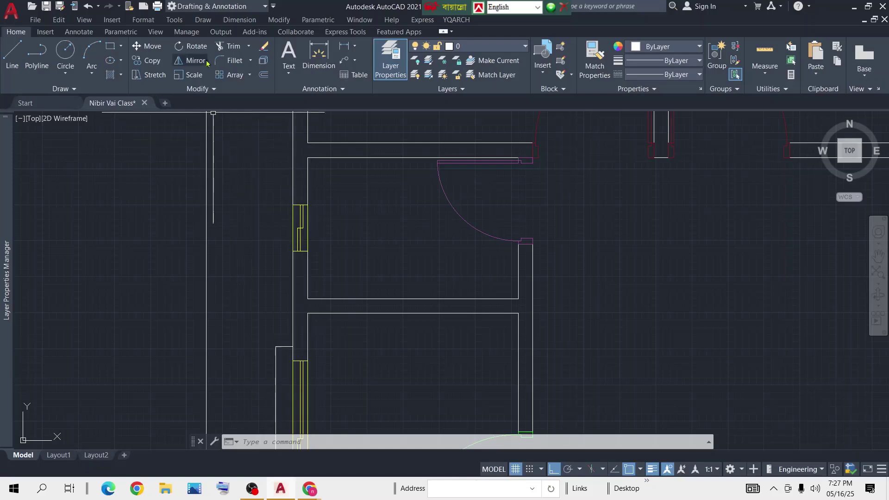
Step: Draw a 6-inch horizontal line outward from the upper outer corner of the left wall's small window
click(8, 57)
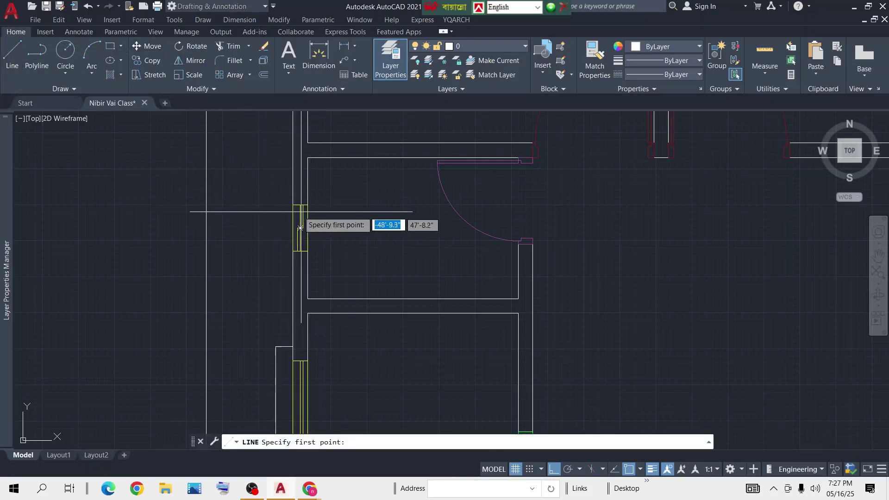
click(293, 204)
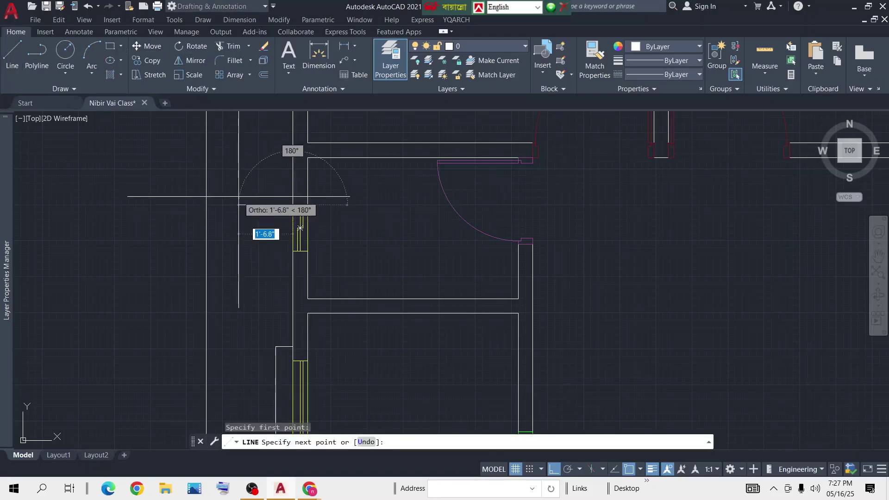
text(6)
key(Return)
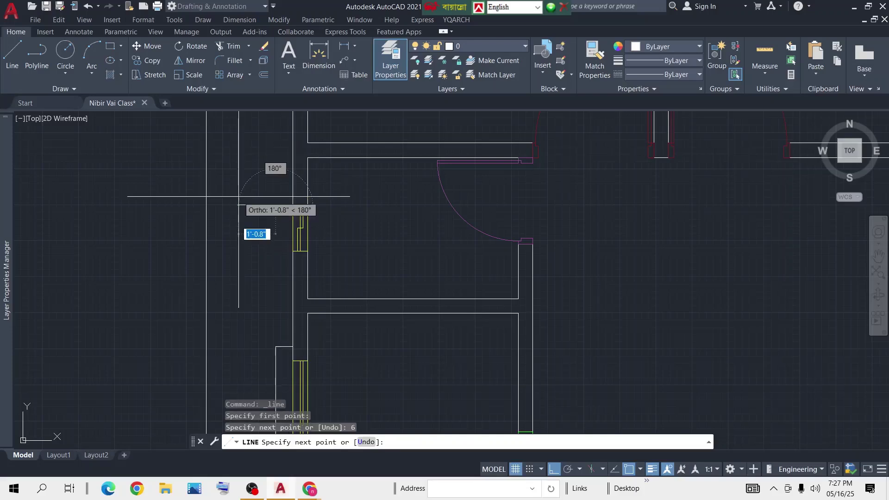
key(Return)
click(292, 197)
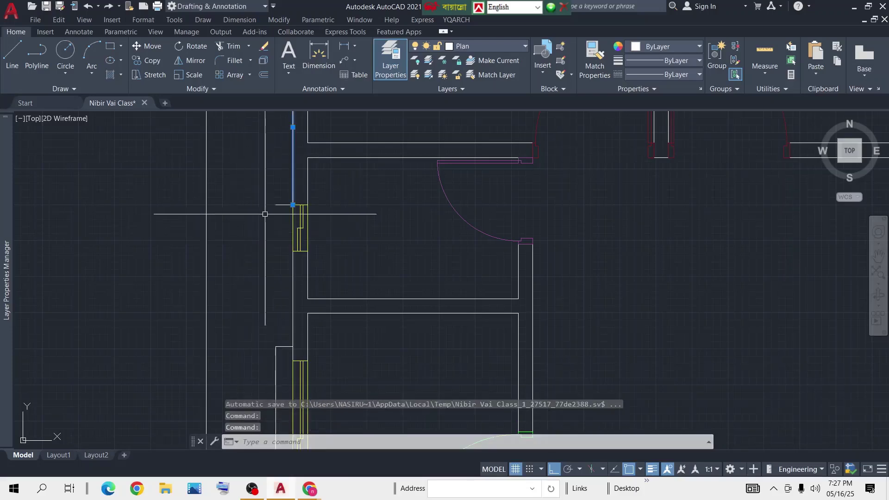
key(Escape)
Step: Move the 6-inch line 5 inches up along the wall, past the small window's upper end
click(281, 170)
click(258, 234)
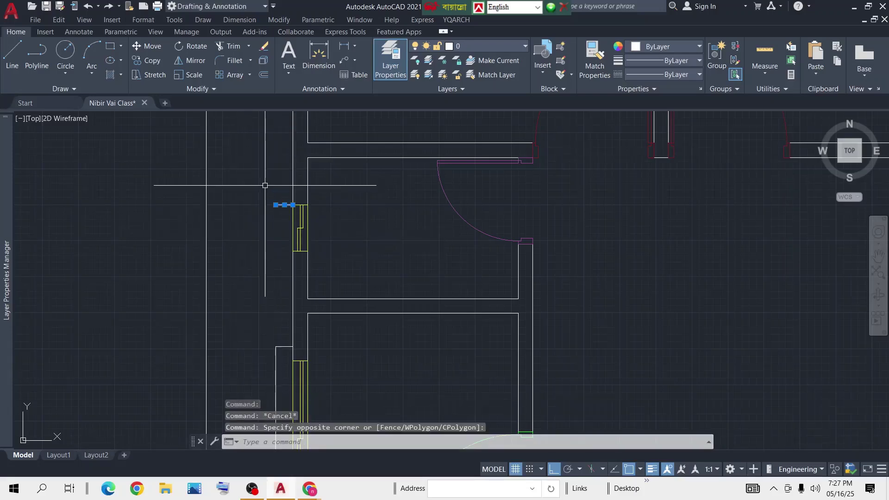
text(m)
key(Return)
scroll(293, 201, up, 6)
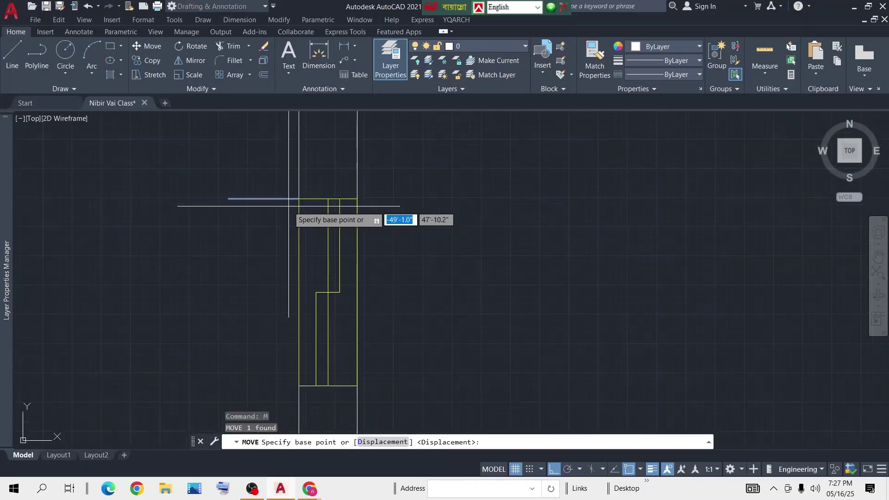
click(299, 200)
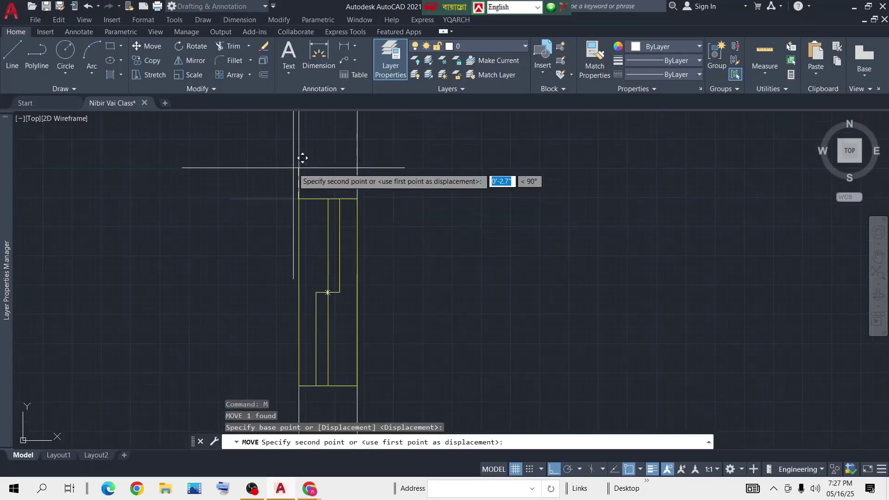
key(Return)
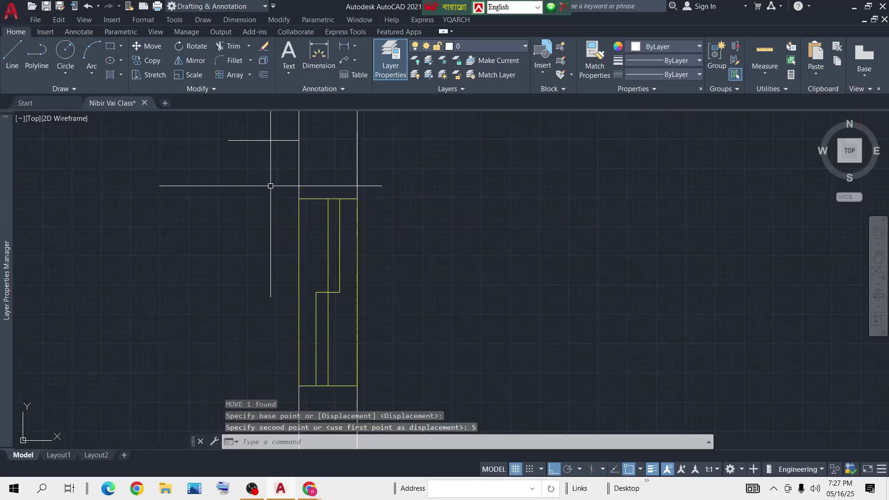
Step: Draw a second 6-inch horizontal line outward from the small window's lower outer corner
scroll(255, 200, down, 4)
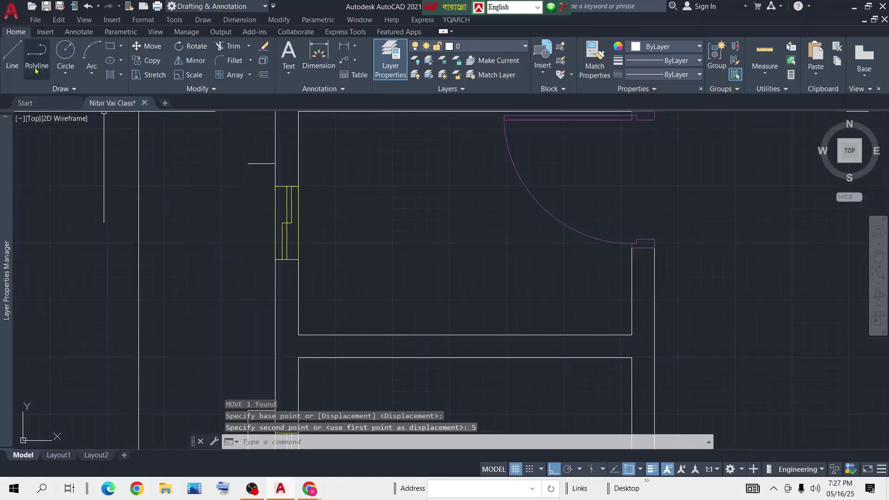
click(12, 53)
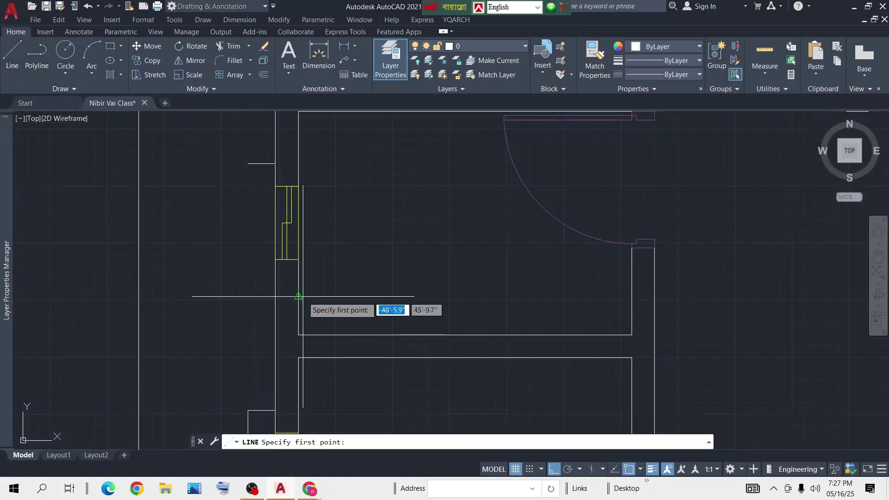
click(275, 259)
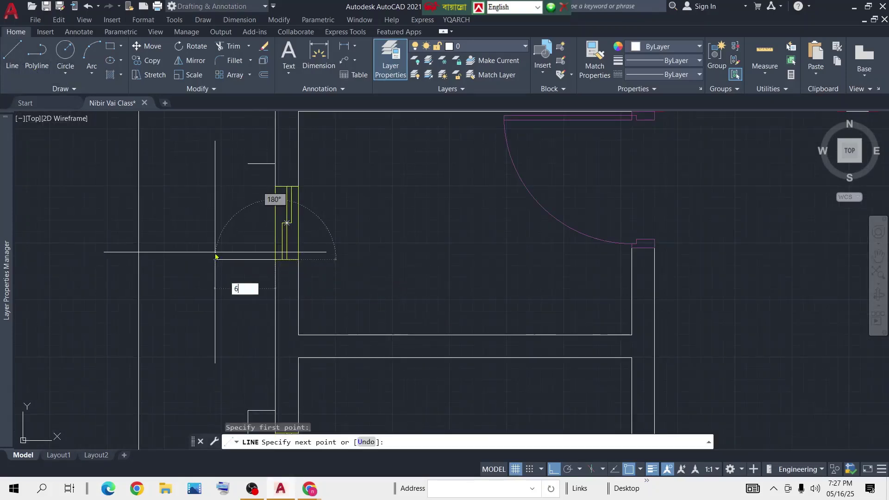
text(6)
key(Return)
key(Return)
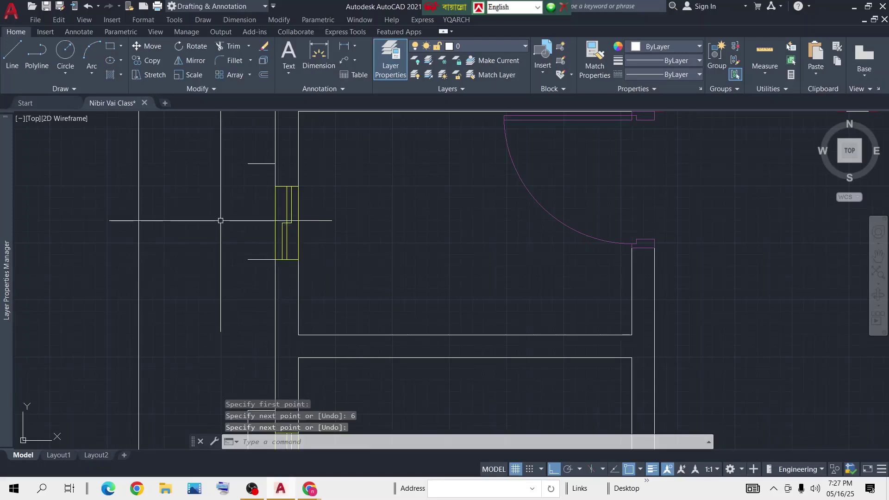
Step: Connect the free ends of the small window's two 6-inch lines with a vertical line
key(Return)
click(248, 259)
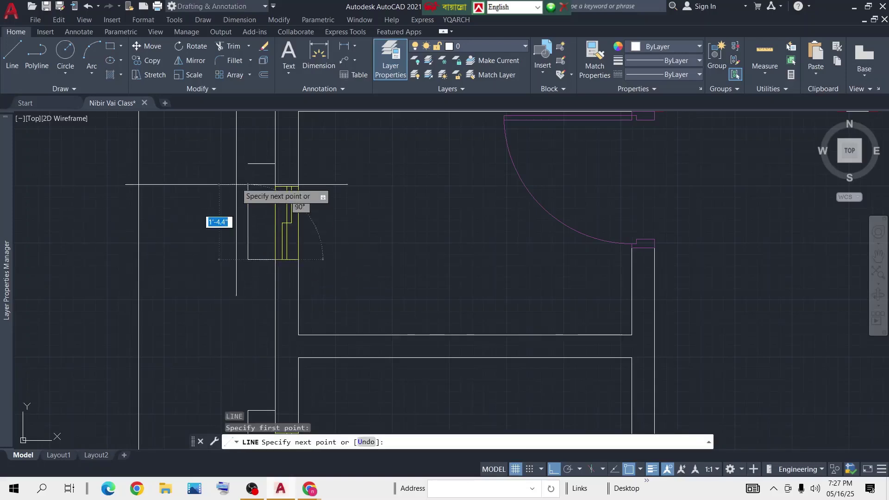
click(248, 164)
key(Return)
Step: Try to move the small window's lower 6-inch line, selected together with the vertical line, 5 inches down
click(254, 155)
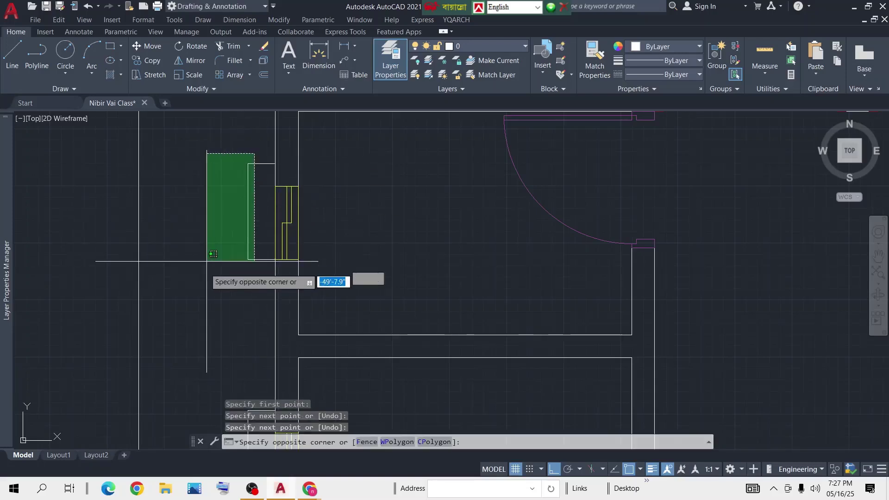
click(204, 294)
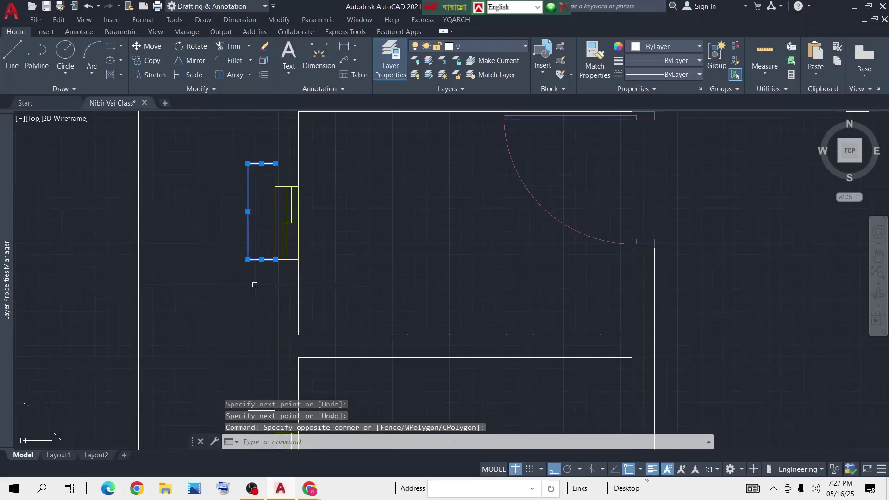
scroll(254, 285, up, 4)
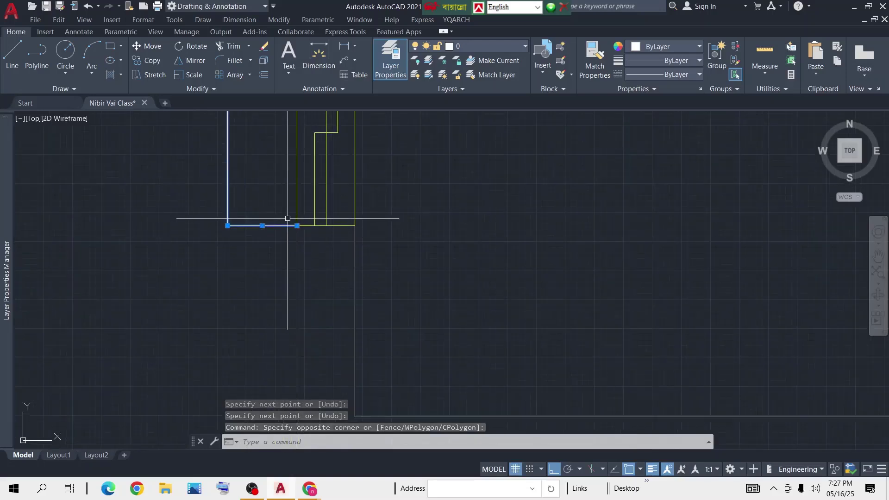
key(Escape)
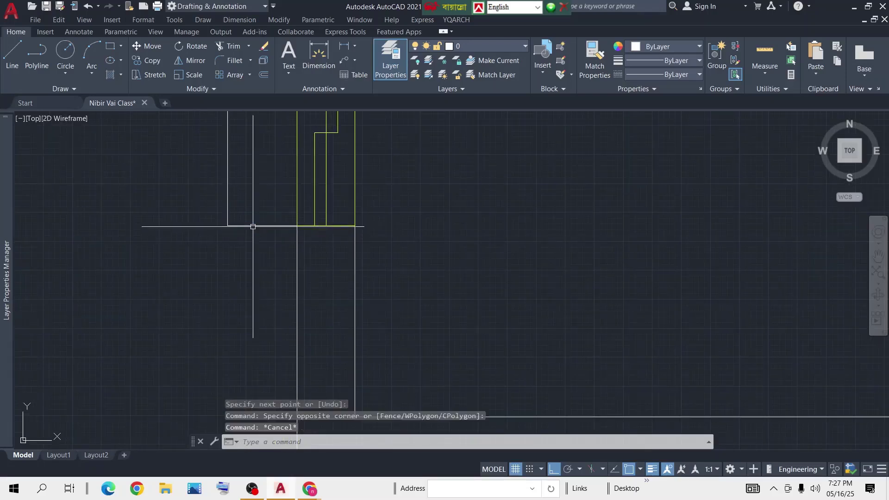
click(260, 213)
click(191, 264)
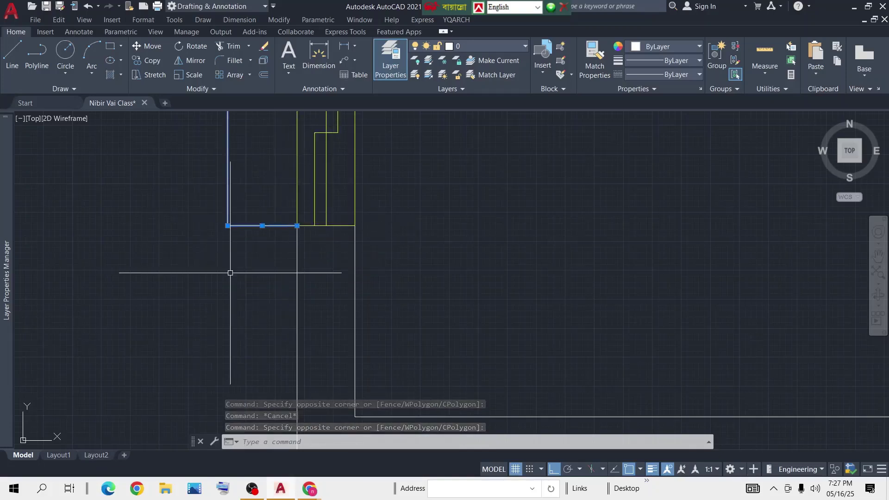
text(m)
key(Return)
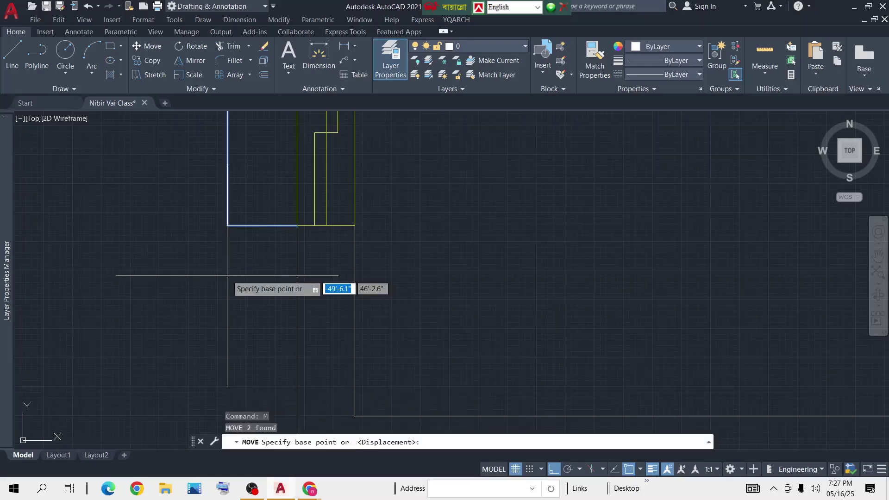
click(297, 226)
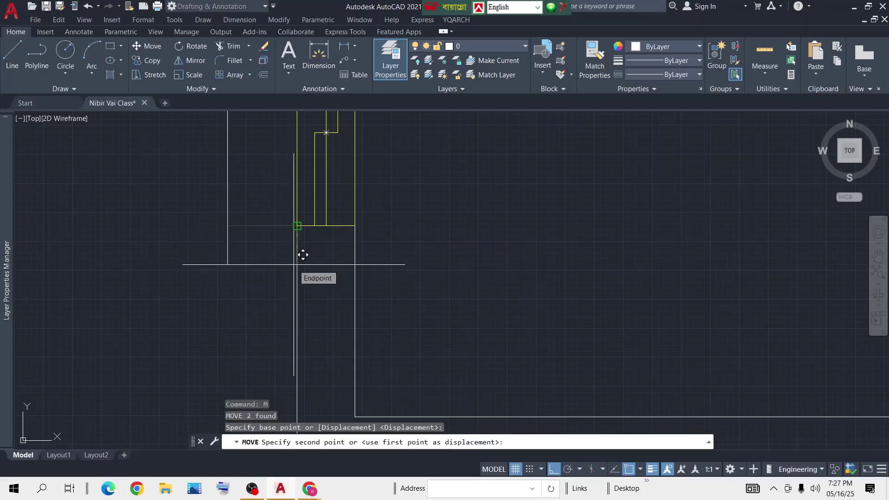
text(5)
key(Return)
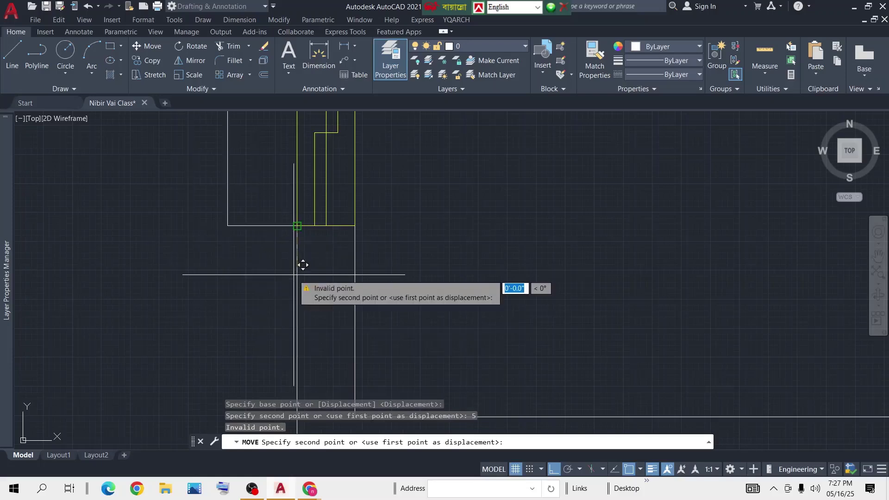
text(5)
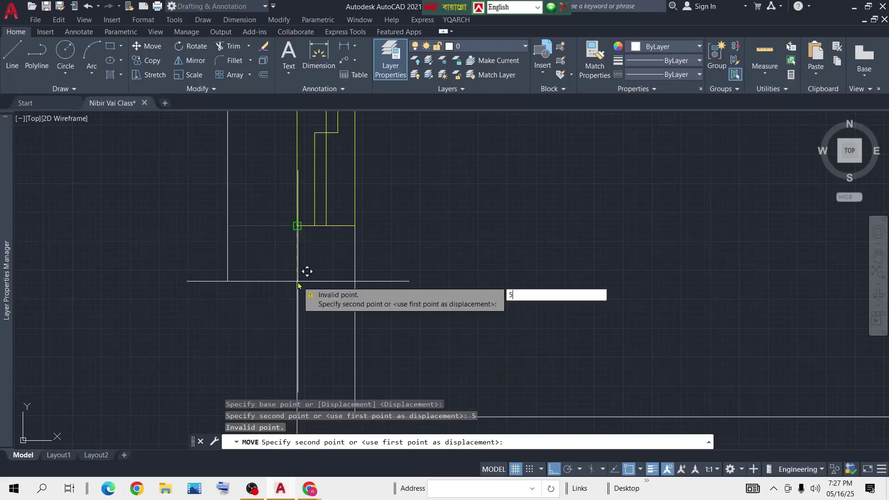
key(Return)
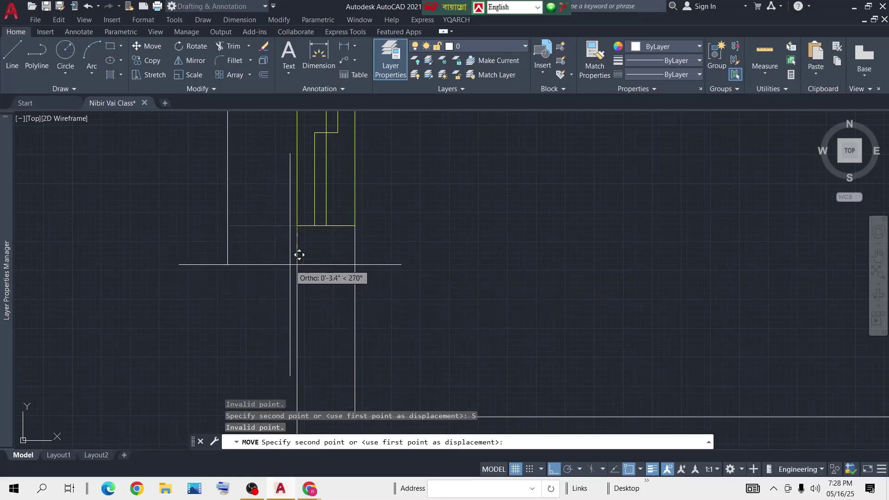
key(Escape)
Step: Erase the small window's lower 6-inch line and undo the erasure
drag(268, 219, 250, 262)
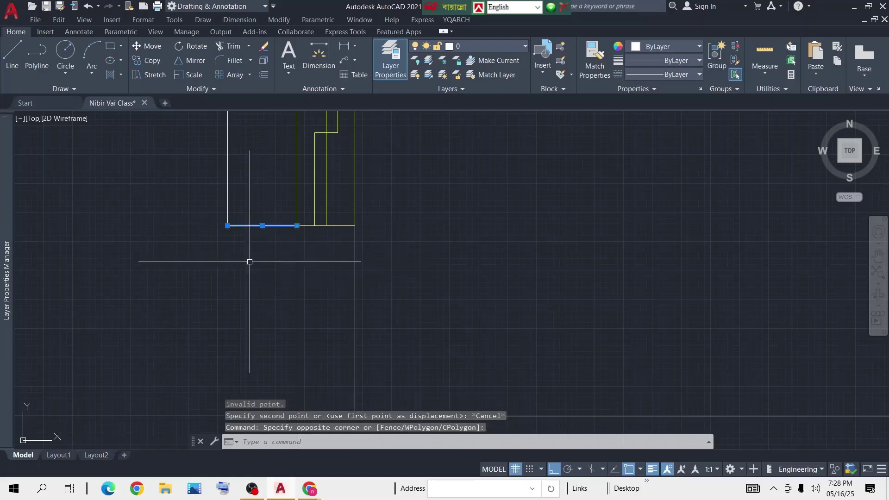
key(Delete)
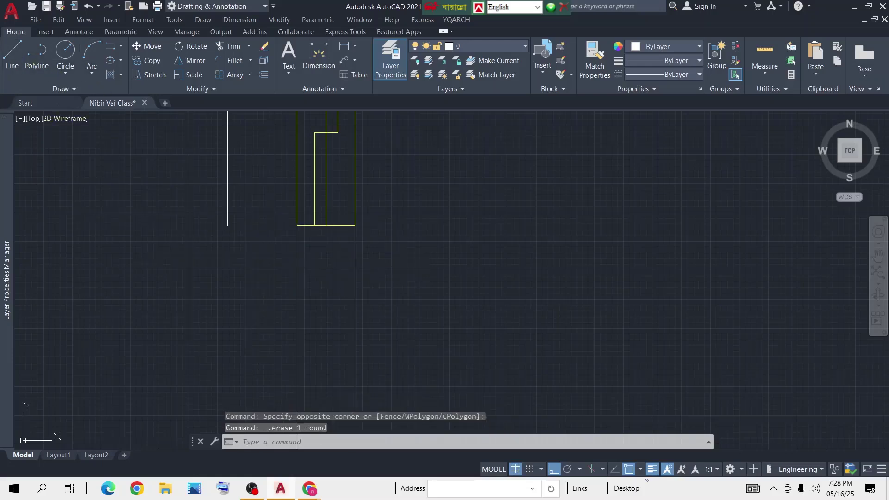
key(ctrl+z)
key(ctrl+z)
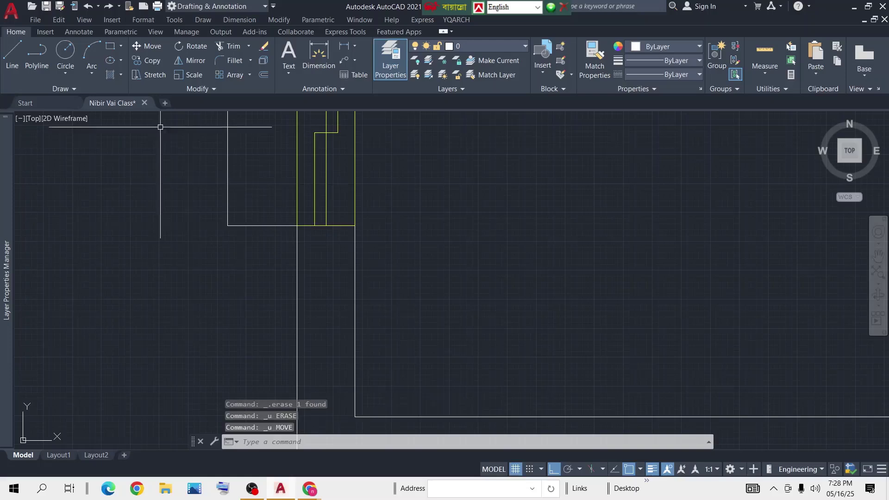
Step: Move only the lower 6-inch line 5 inches down along the wall, past the small window's lower end
click(270, 201)
click(234, 299)
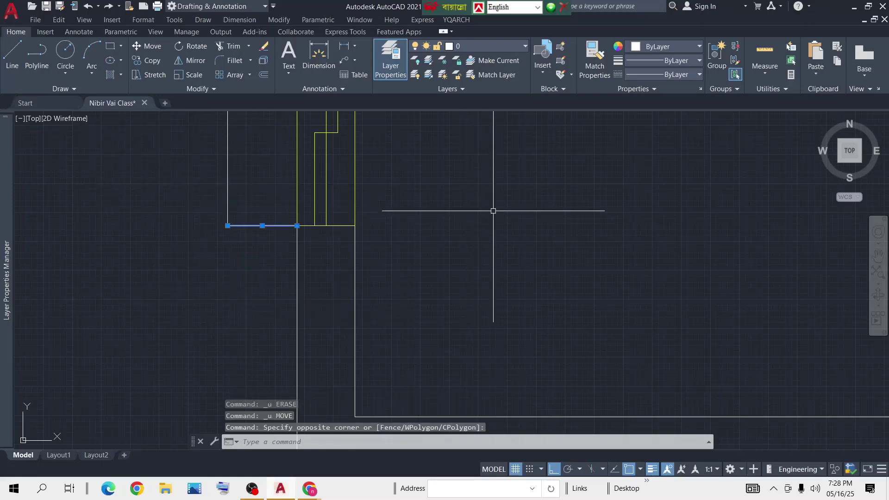
key(Return)
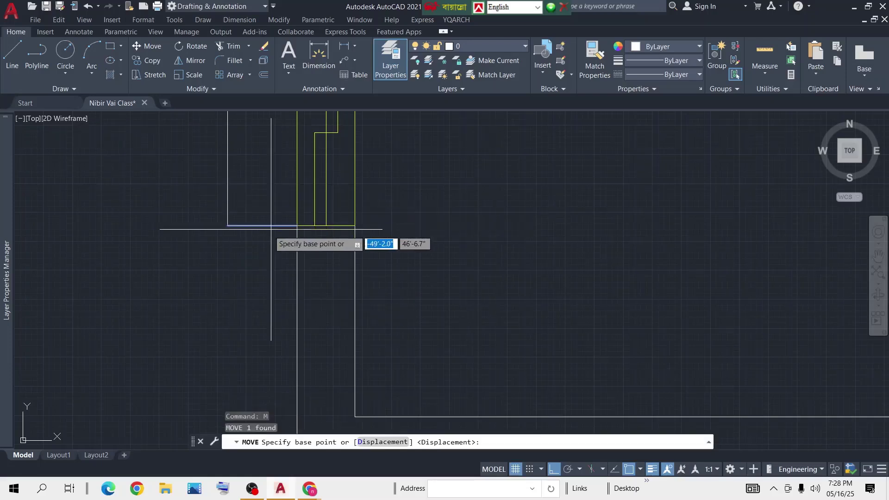
click(297, 225)
text(5)
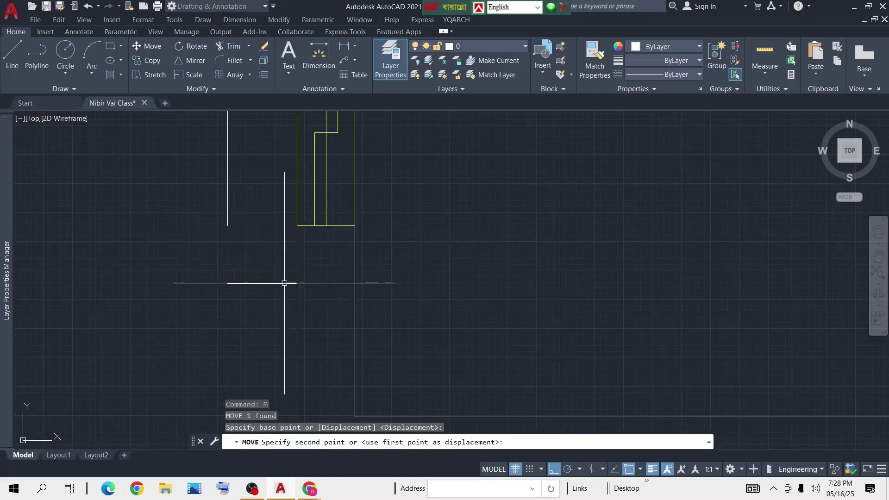
key(Return)
Step: Extend the sunshade's vertical line down to the lowered 6-inch line to close the outline's outer edge
middle_drag(230, 227, 233, 232)
scroll(233, 233, down, 4)
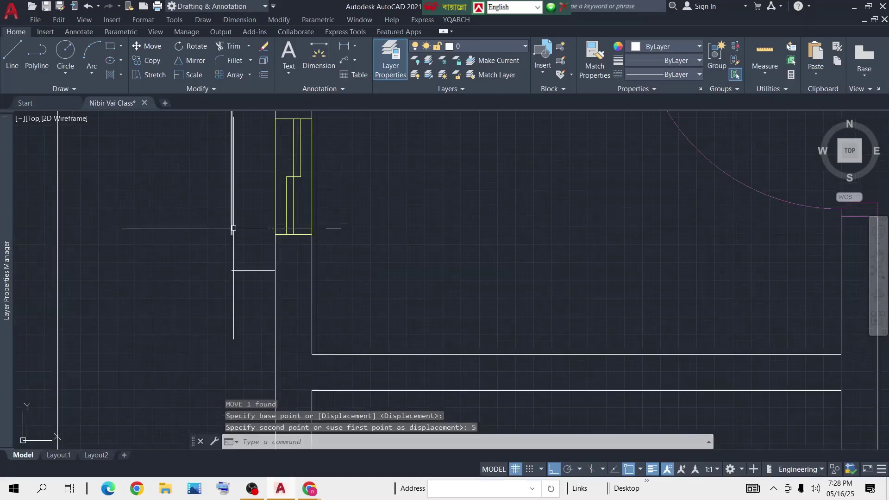
scroll(232, 228, up, 4)
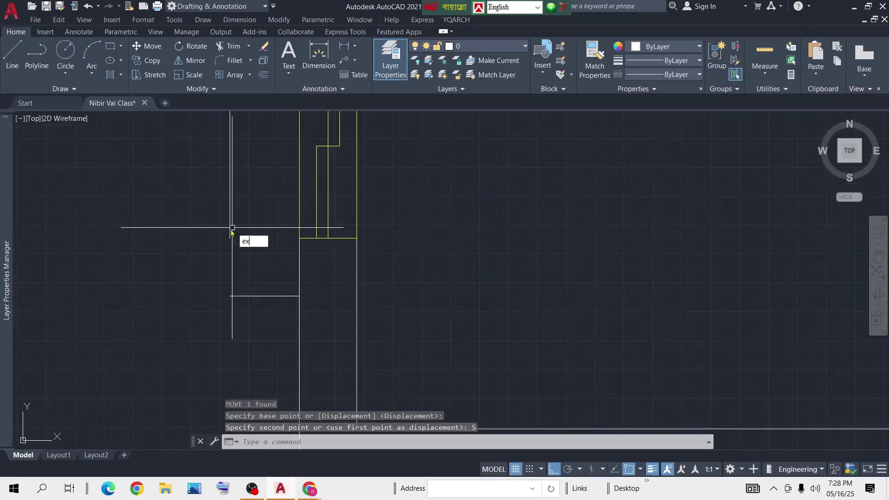
key(Return)
scroll(218, 276, down, 3)
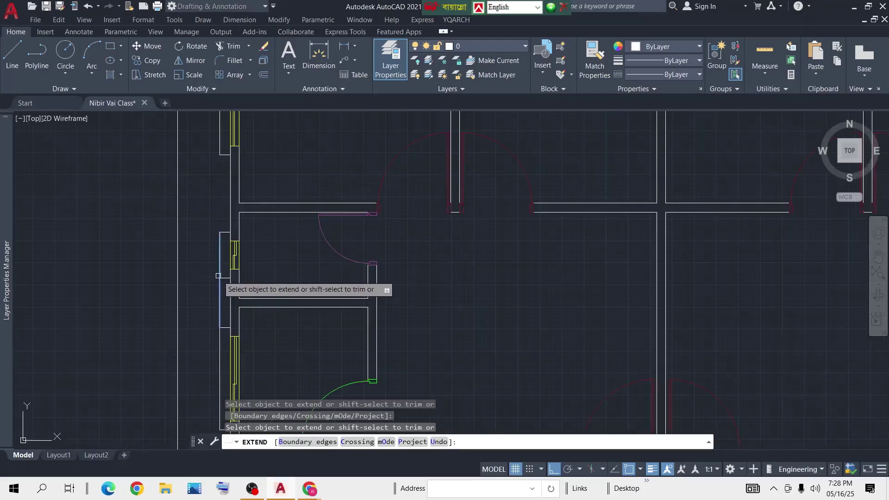
key(Return)
Step: Join the three sunshade lines beside the left wall's small window into one polyline
scroll(204, 237, up, 3)
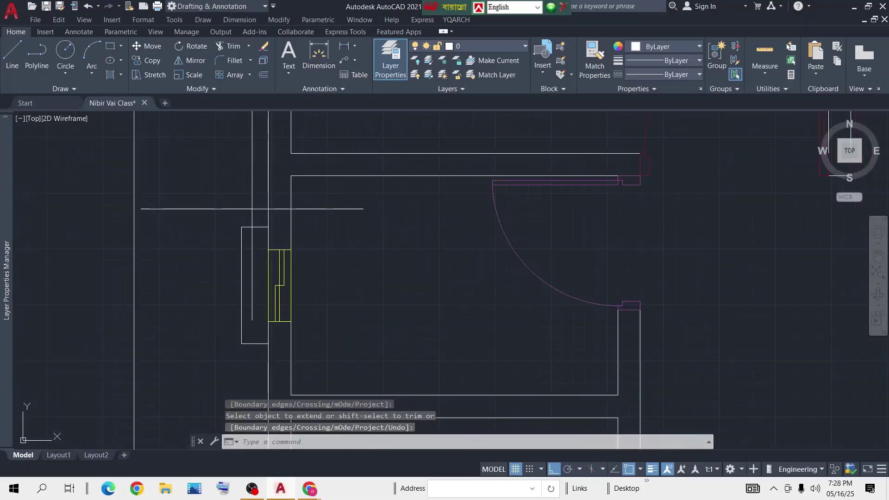
click(252, 209)
click(199, 351)
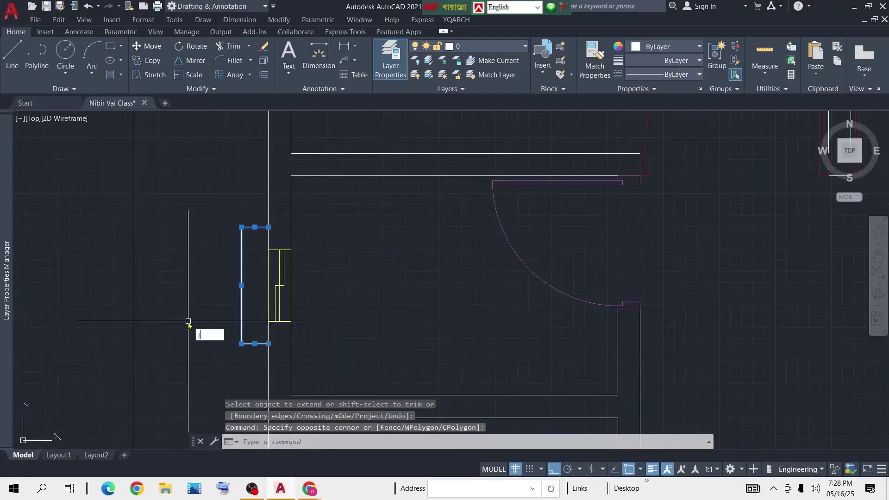
key(Return)
scroll(225, 302, down, 5)
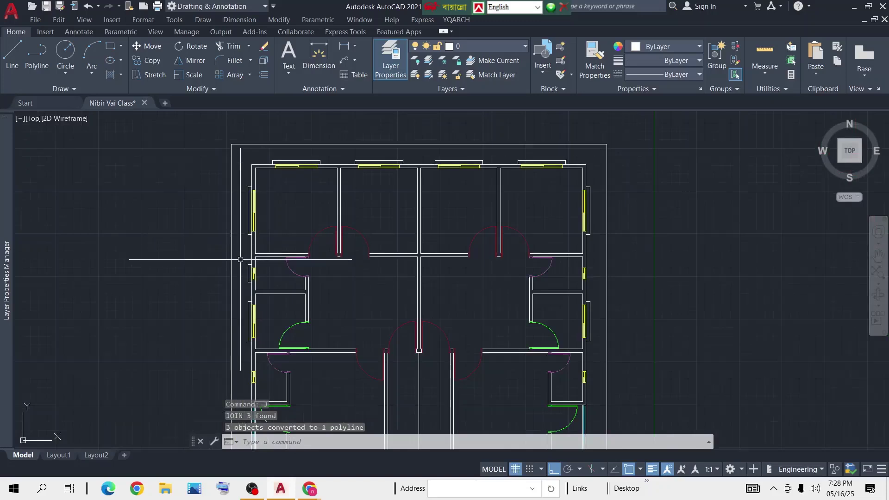
Step: Mirror the left wall's small-window sunshade about the building's vertical centreline onto the right wall, keeping the original
scroll(240, 259, up, 5)
click(299, 245)
click(214, 380)
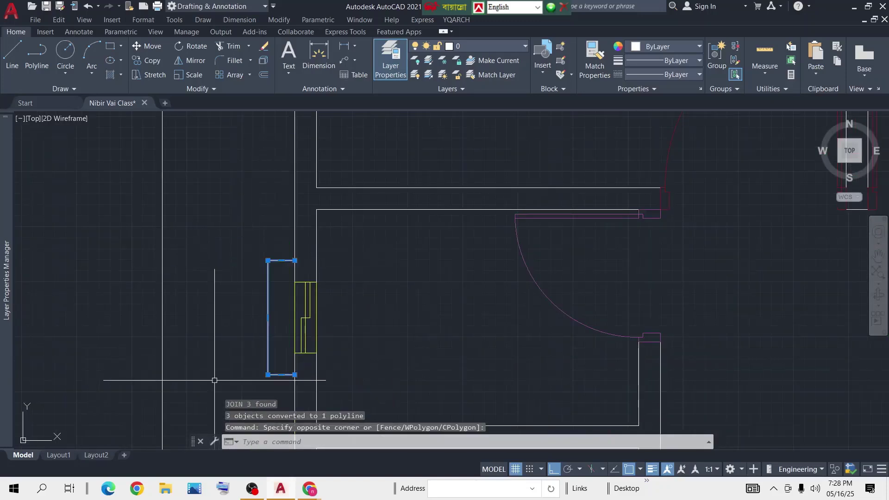
scroll(244, 335, down, 5)
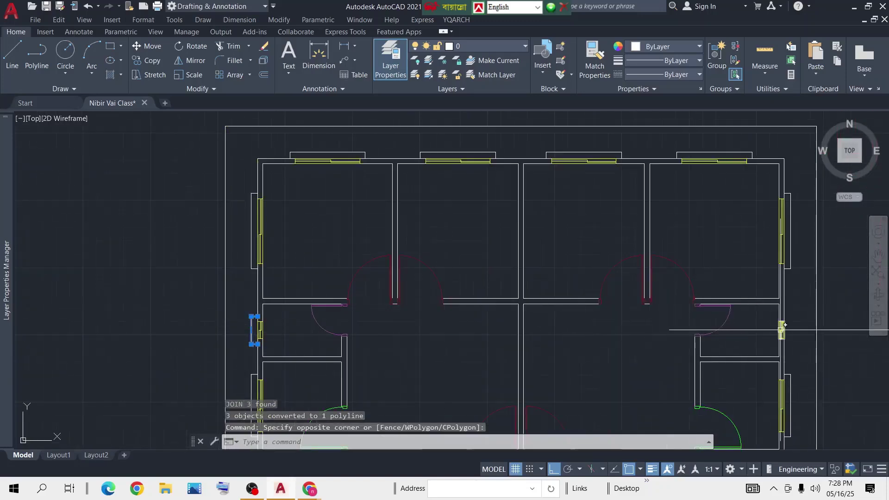
text(m)
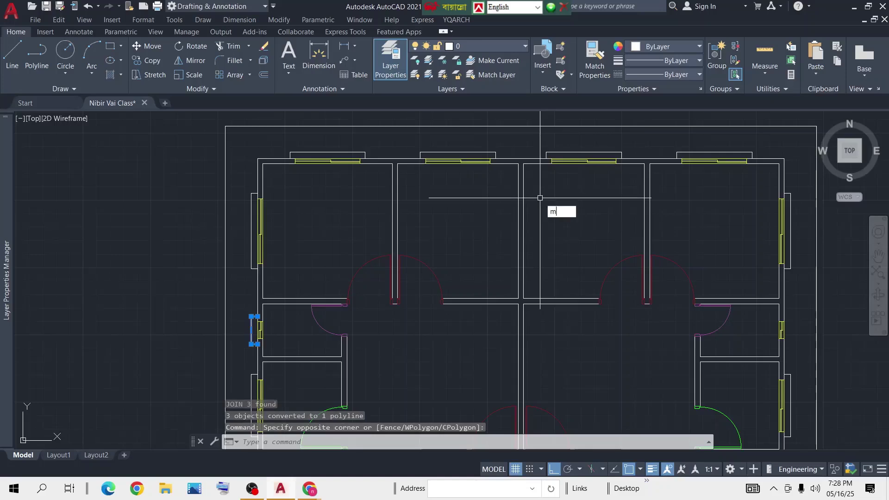
text(i)
key(Return)
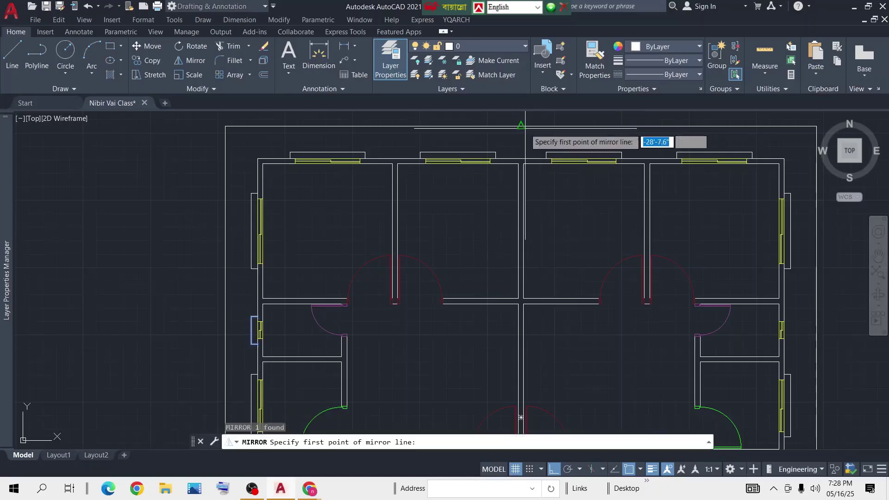
click(521, 125)
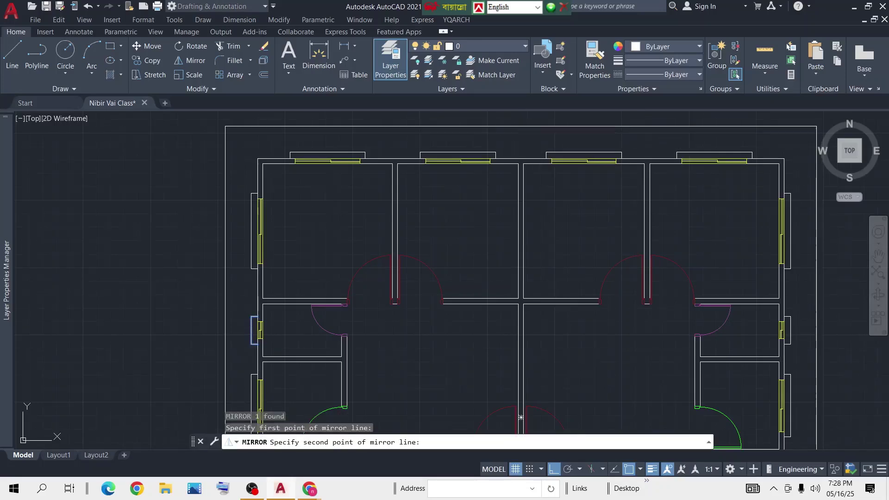
middle_drag(503, 206, 505, 233)
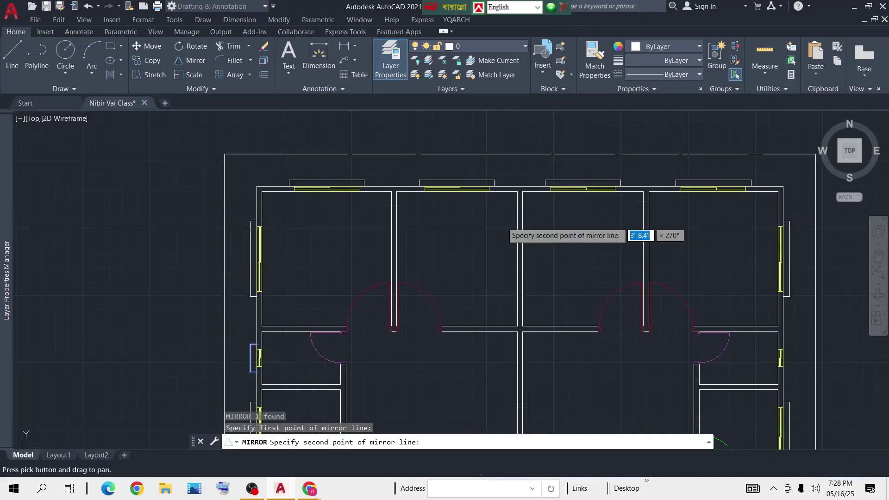
click(517, 118)
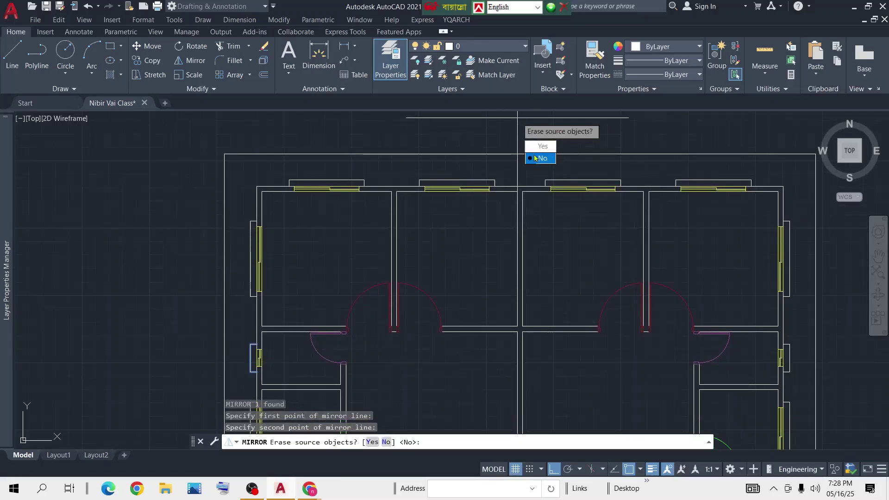
click(535, 158)
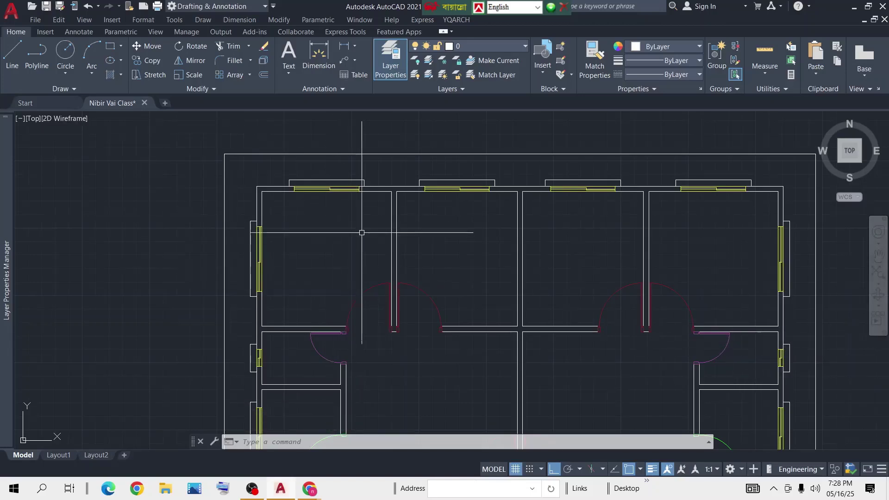
Step: Copy both small-window sunshades straight down to the lower small windows on the side walls, using the window's upper outer corner as base point
scroll(361, 234, down, 4)
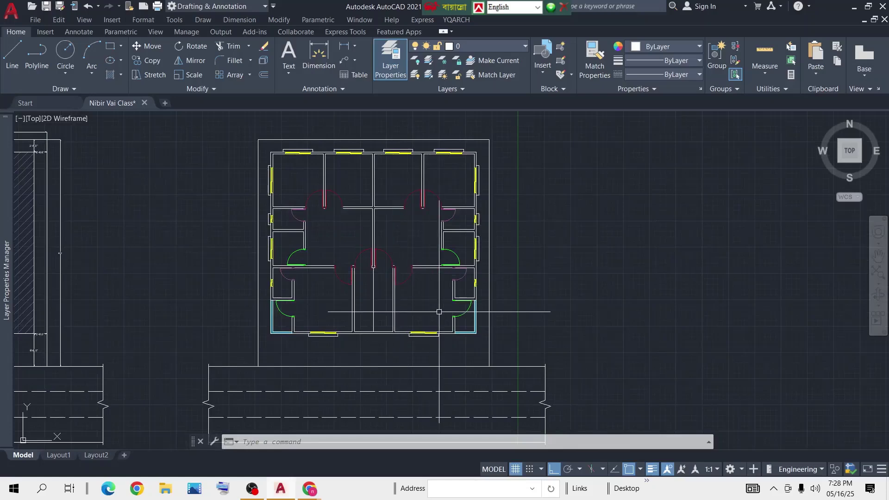
scroll(285, 298, up, 5)
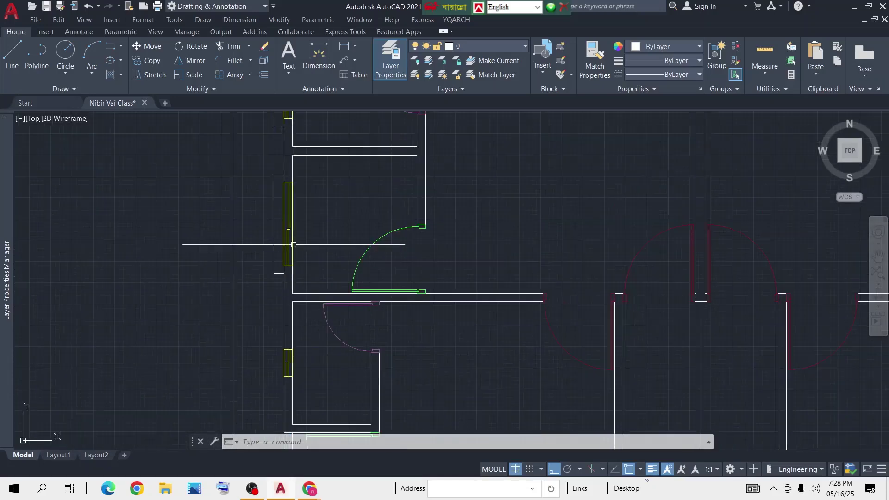
scroll(284, 167, up, 4)
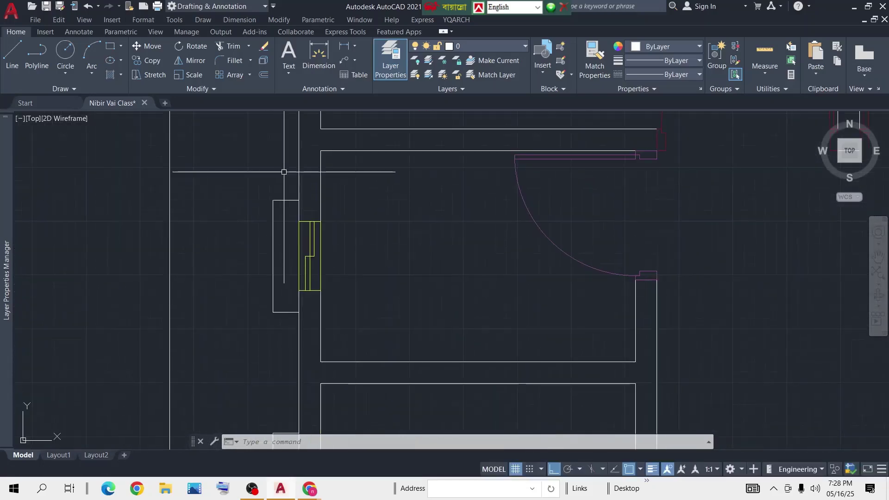
click(284, 172)
click(254, 317)
scroll(476, 284, down, 6)
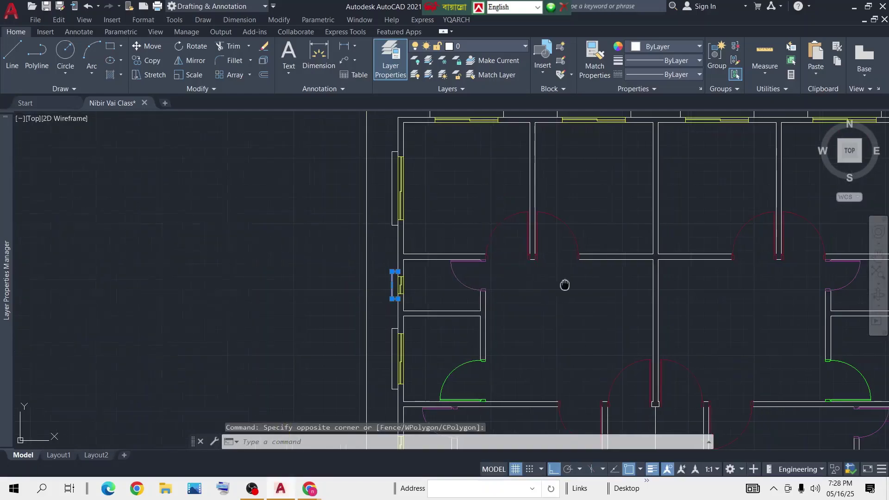
scroll(402, 223, up, 8)
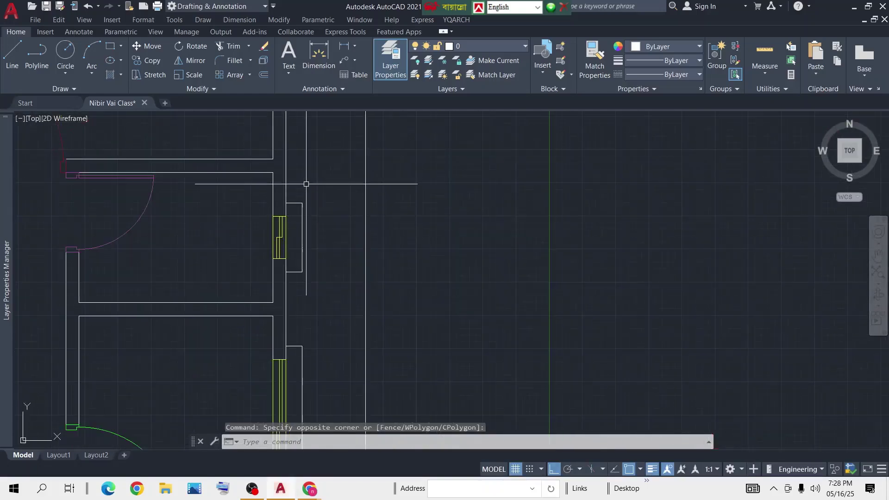
click(328, 192)
click(297, 300)
scroll(385, 315, down, 7)
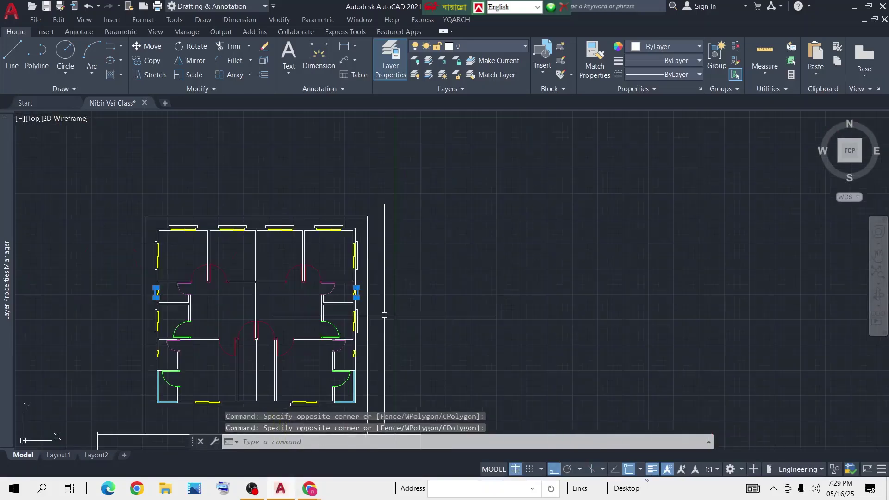
scroll(355, 282, up, 6)
text(Cp)
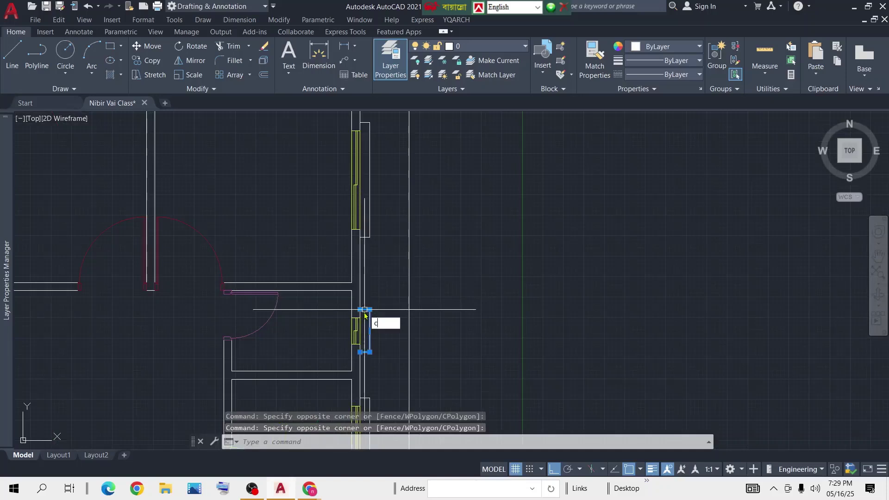
key(Return)
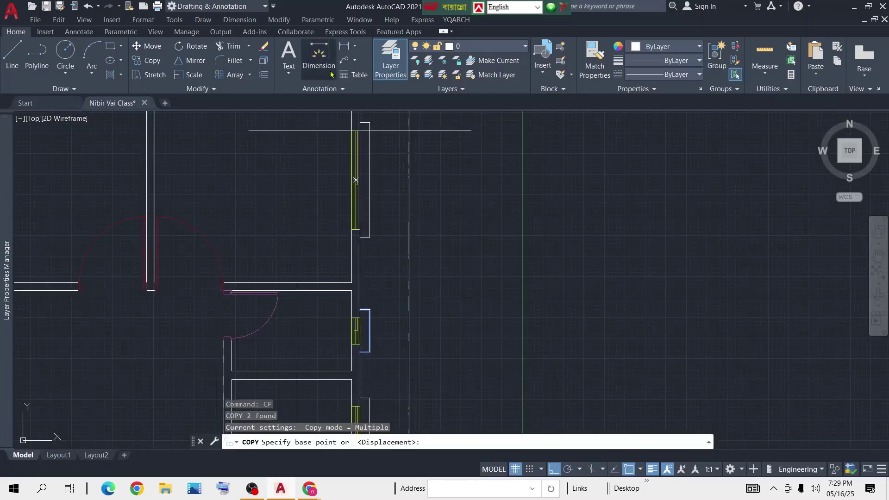
scroll(364, 278, up, 6)
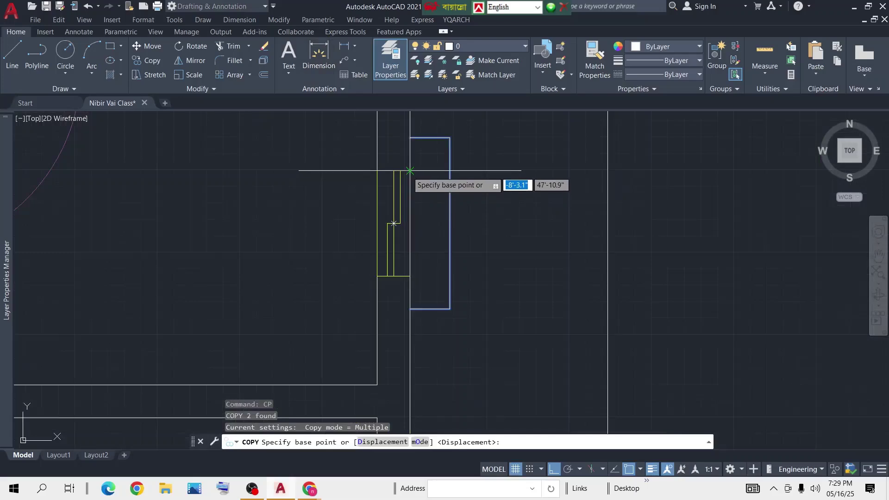
click(410, 171)
scroll(412, 171, down, 6)
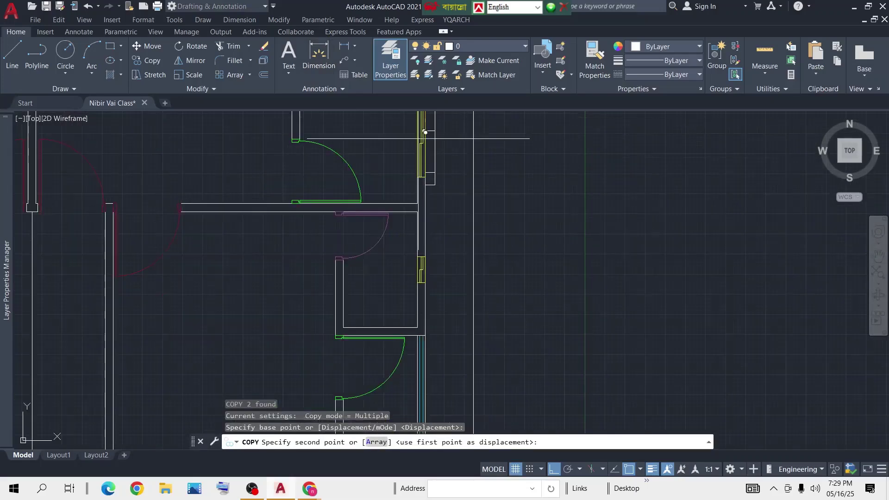
scroll(422, 260, up, 5)
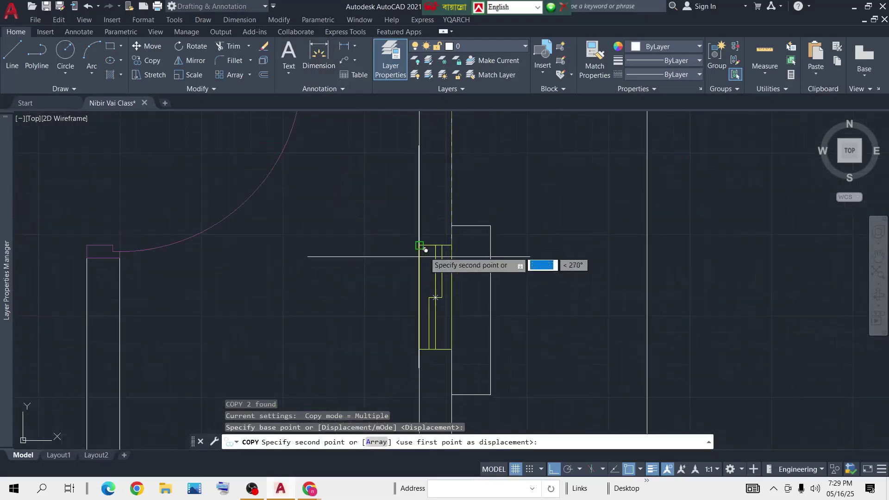
click(454, 240)
scroll(486, 223, down, 5)
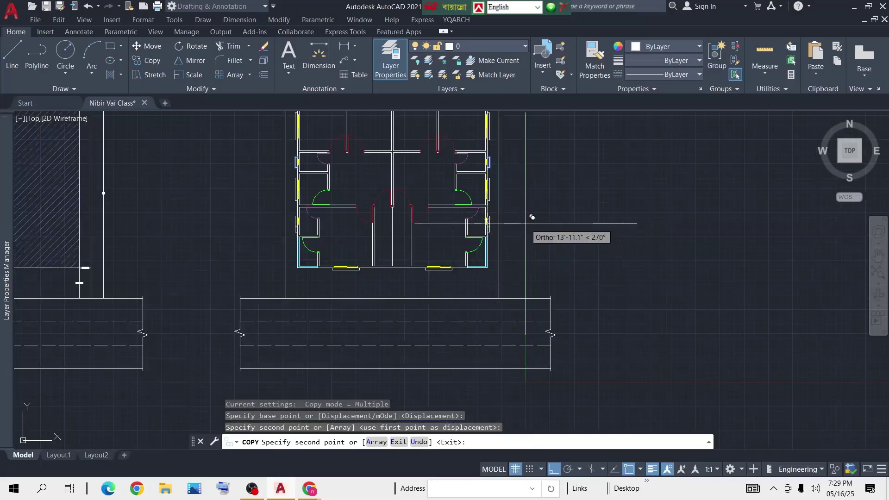
key(Return)
scroll(305, 216, up, 7)
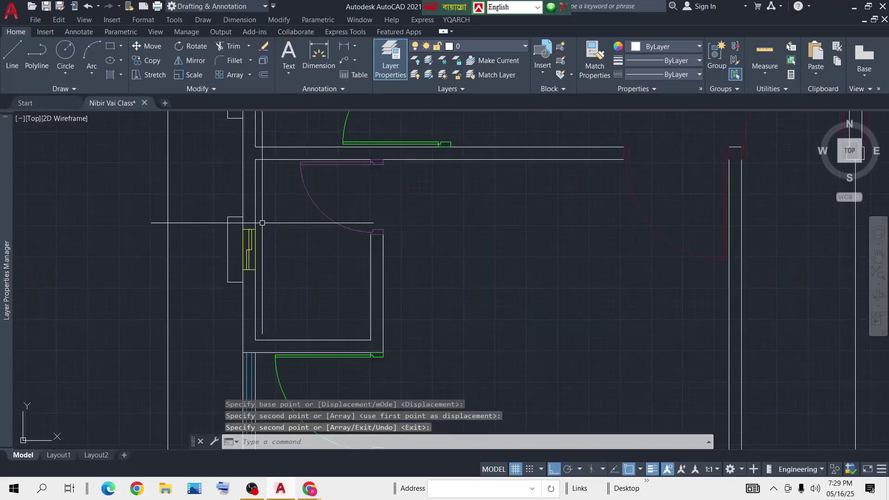
scroll(262, 223, down, 6)
middle_drag(344, 188, 348, 244)
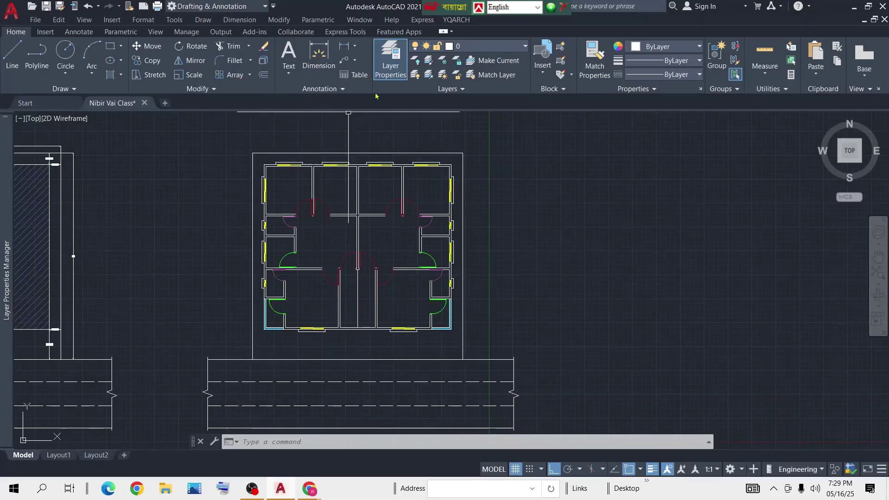
Step: Create a new layer named Sunsed
click(390, 69)
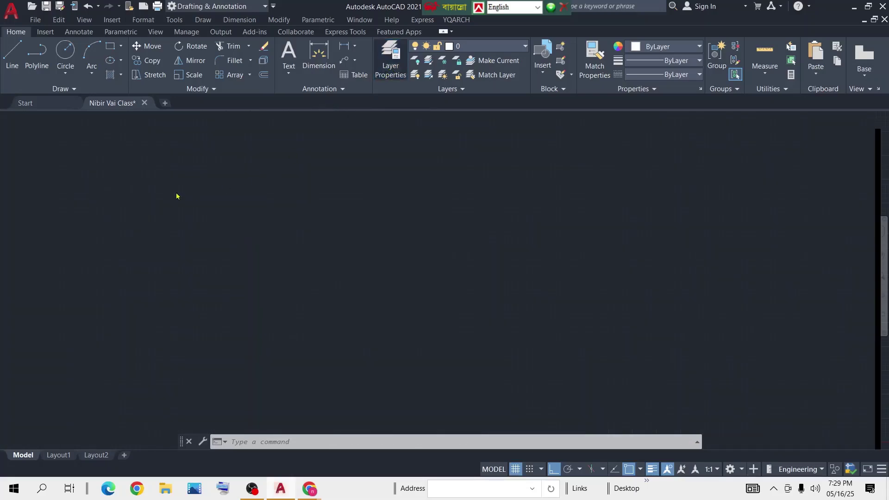
click(397, 66)
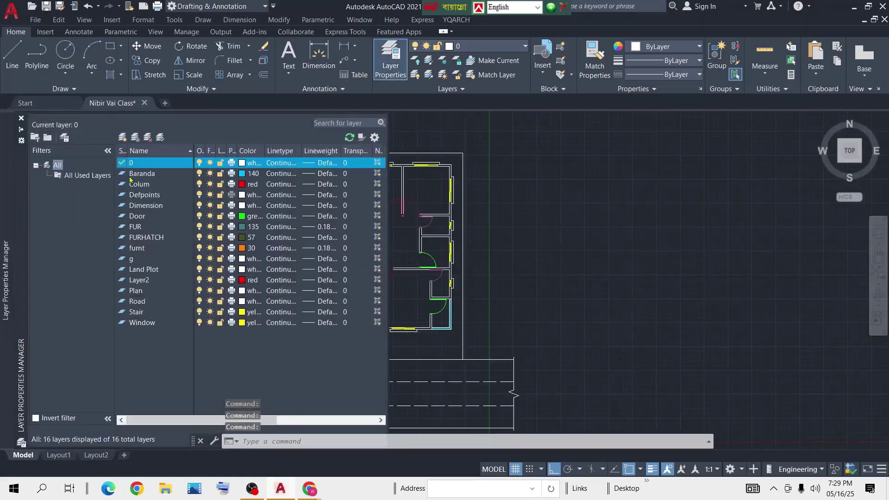
click(123, 137)
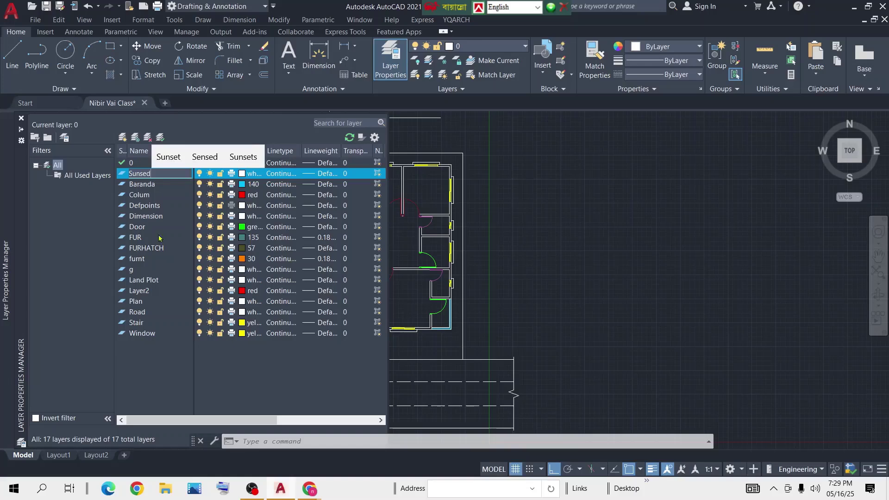
key(Return)
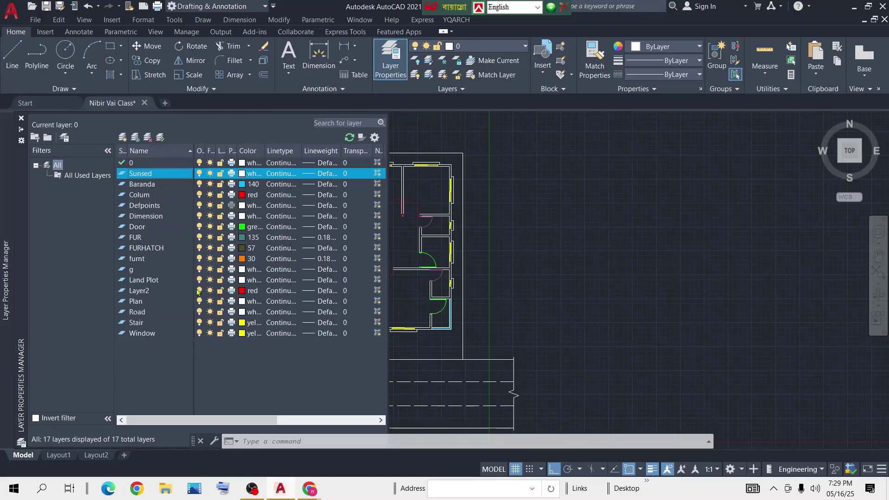
click(560, 196)
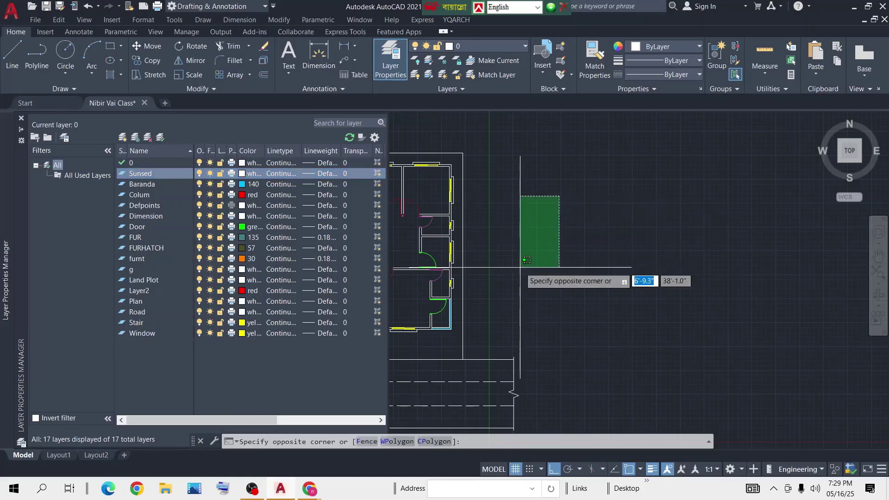
click(519, 268)
middle_drag(541, 241, 643, 243)
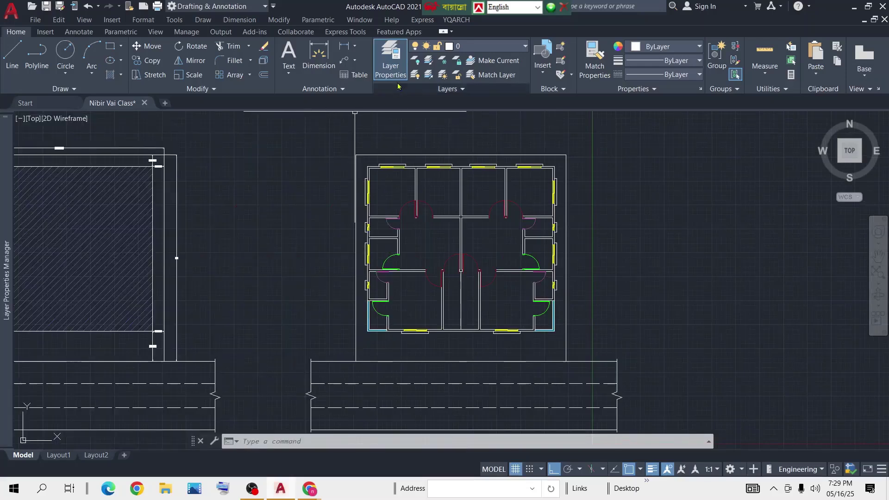
Step: Turn off the Door, Window, Plan and Baranda layers to isolate the sunshade outlines
click(525, 46)
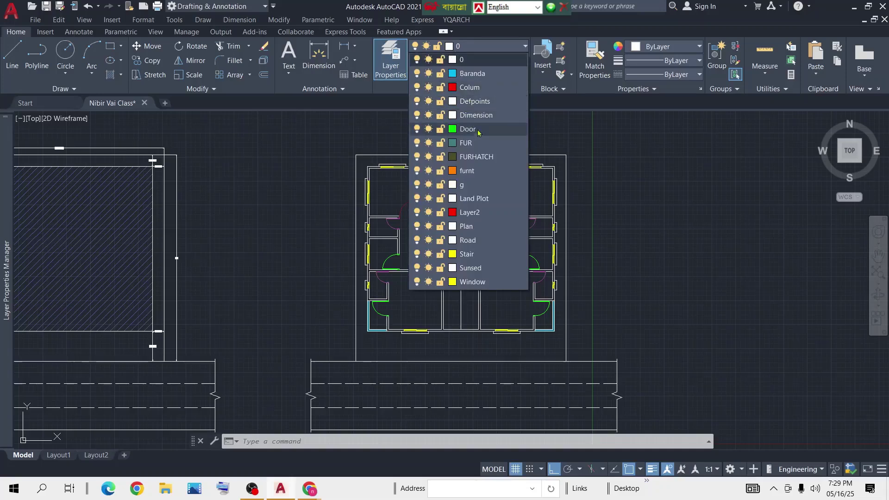
click(417, 129)
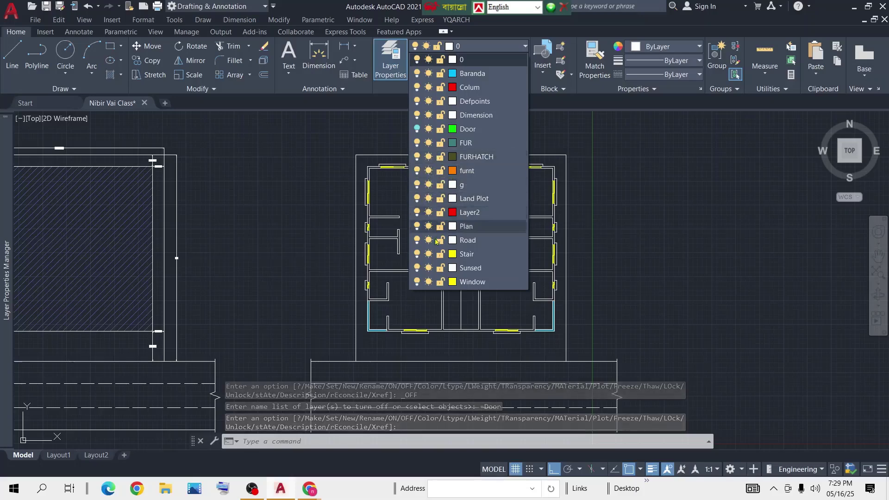
click(417, 281)
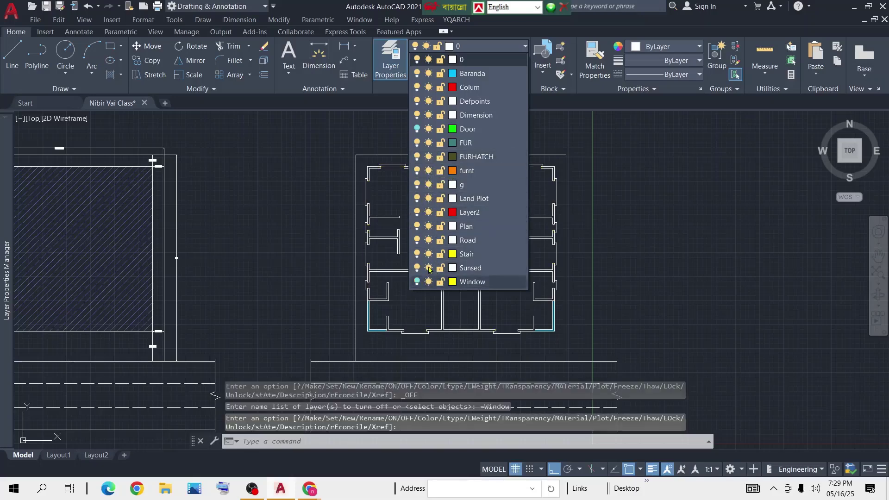
click(418, 226)
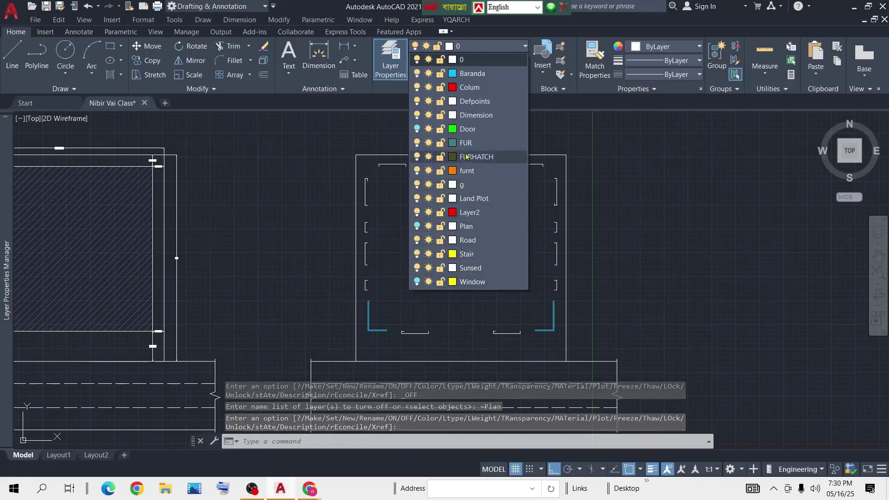
click(418, 74)
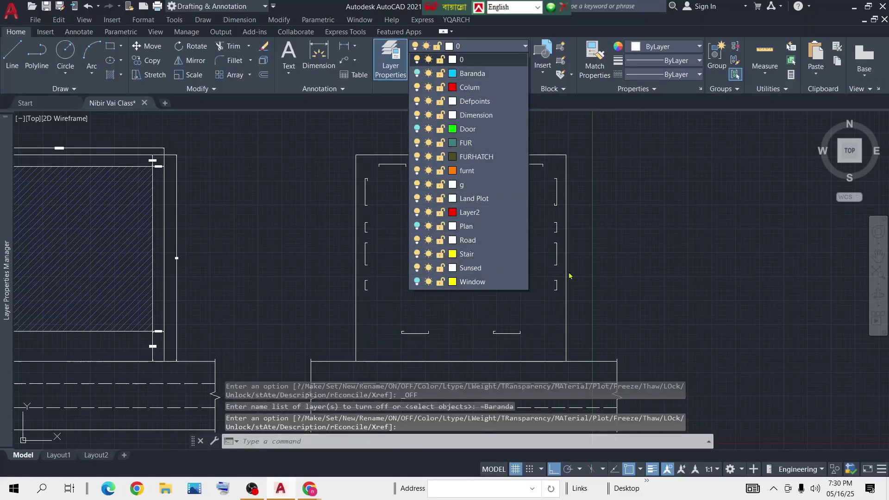
Step: Assign all the sunshade outlines along the four sides of the building plan to the Sunsed layer
click(561, 161)
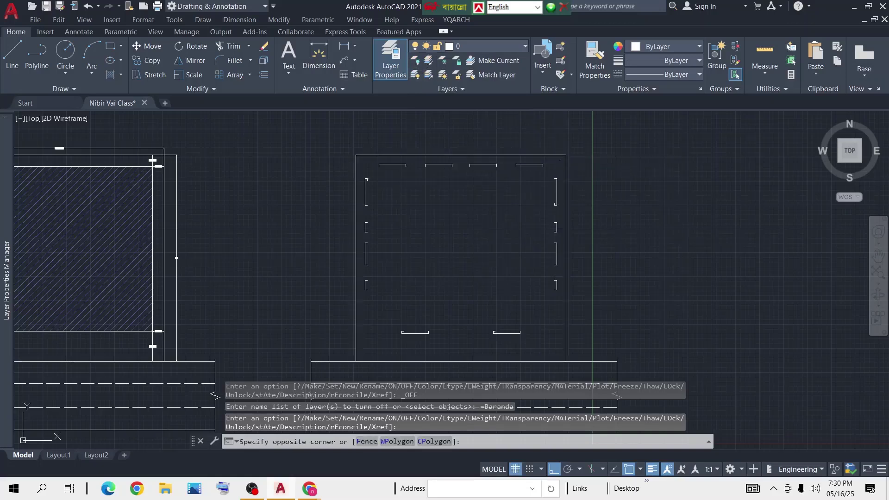
click(359, 341)
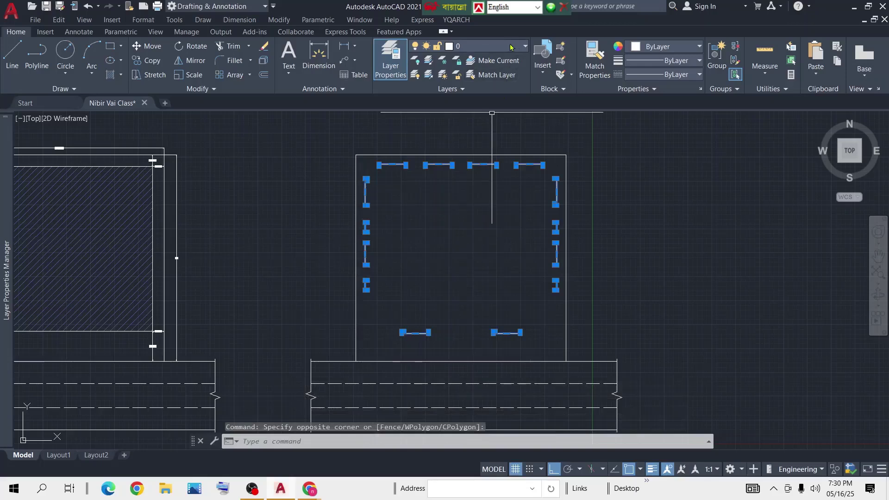
click(526, 47)
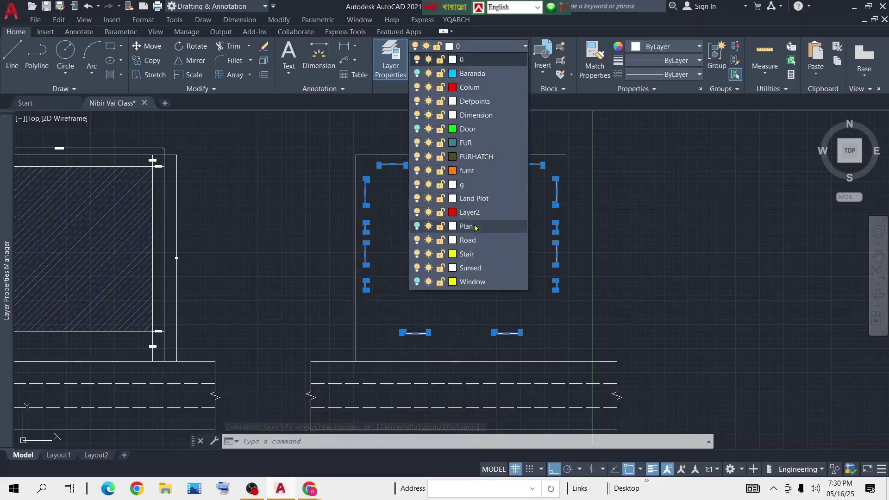
click(472, 267)
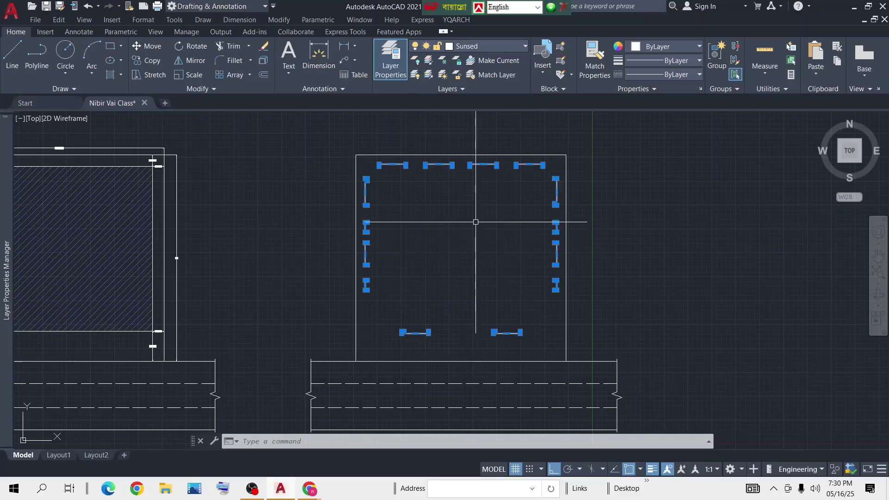
click(463, 212)
key(Escape)
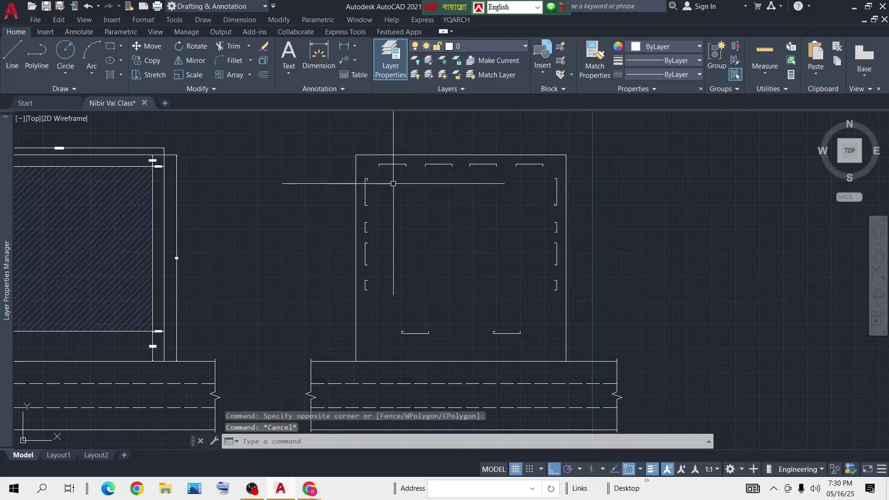
Step: Erase the stray short line segments at the ends of the two upper side-wall sunshades and the two bottom-wall sunshades, keeping the outlines themselves
scroll(376, 184, up, 5)
click(340, 167)
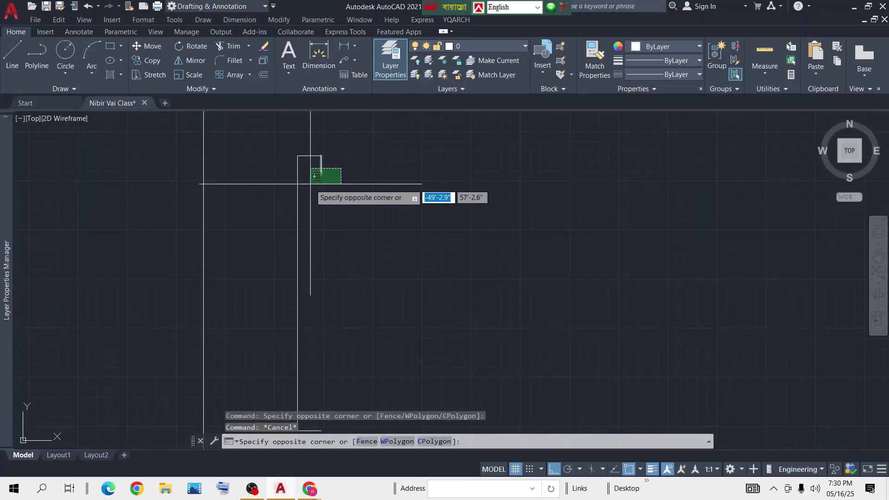
click(313, 188)
scroll(404, 284, down, 4)
middle_drag(404, 284, 383, 196)
scroll(362, 190, up, 5)
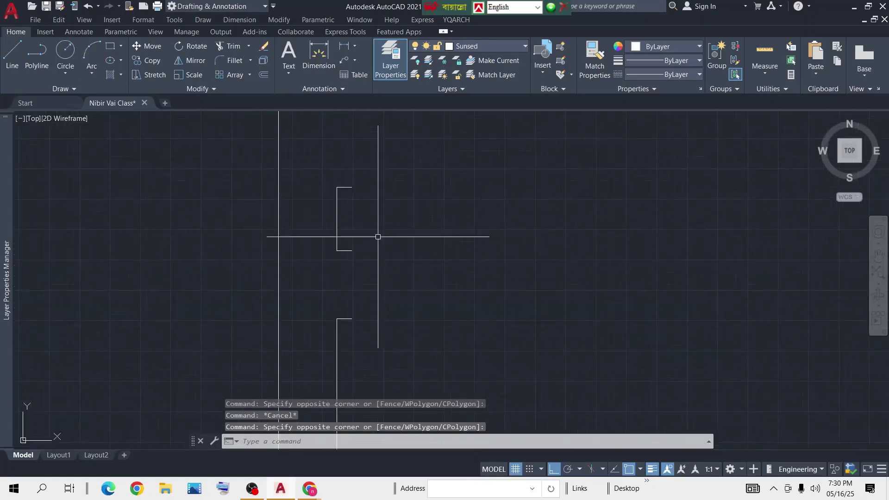
middle_drag(381, 246, 370, 175)
scroll(369, 175, down, 5)
scroll(419, 324, up, 8)
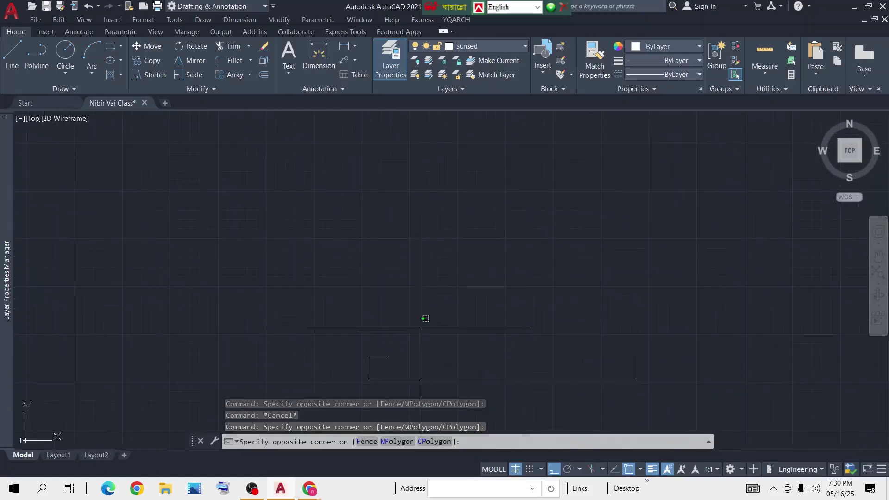
click(418, 358)
click(389, 344)
scroll(404, 249, down, 9)
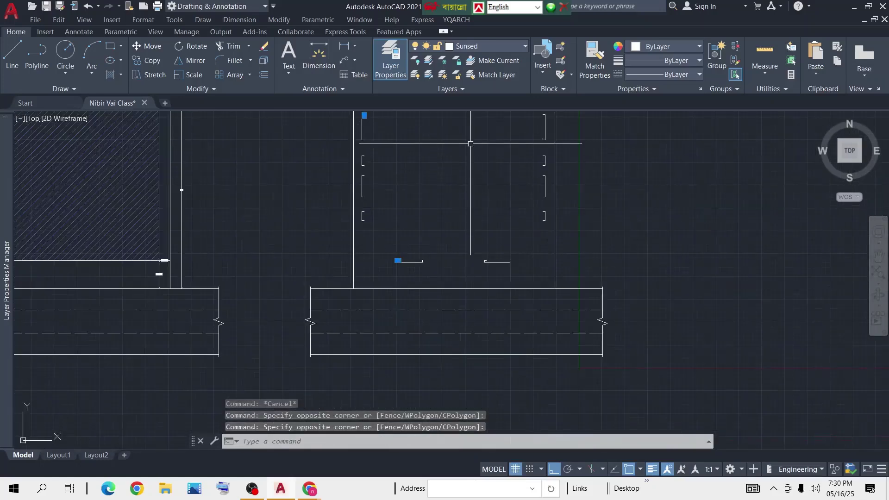
middle_drag(470, 143, 467, 237)
scroll(538, 216, up, 8)
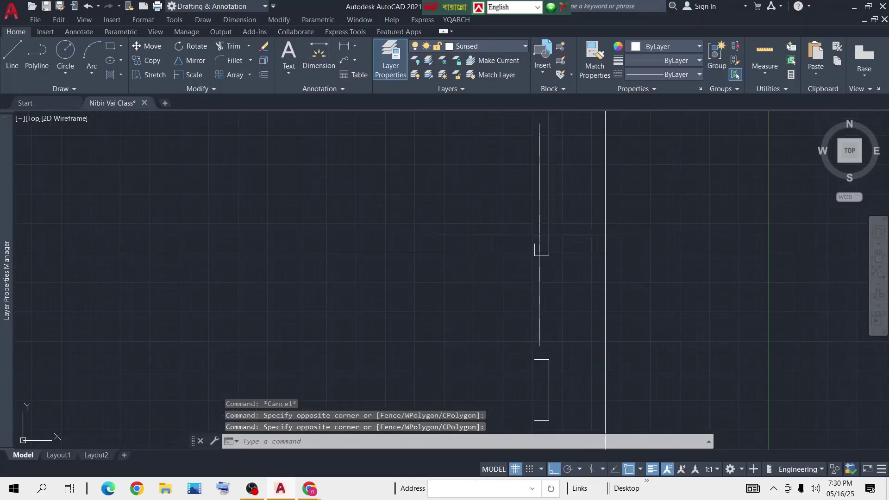
click(540, 239)
click(497, 253)
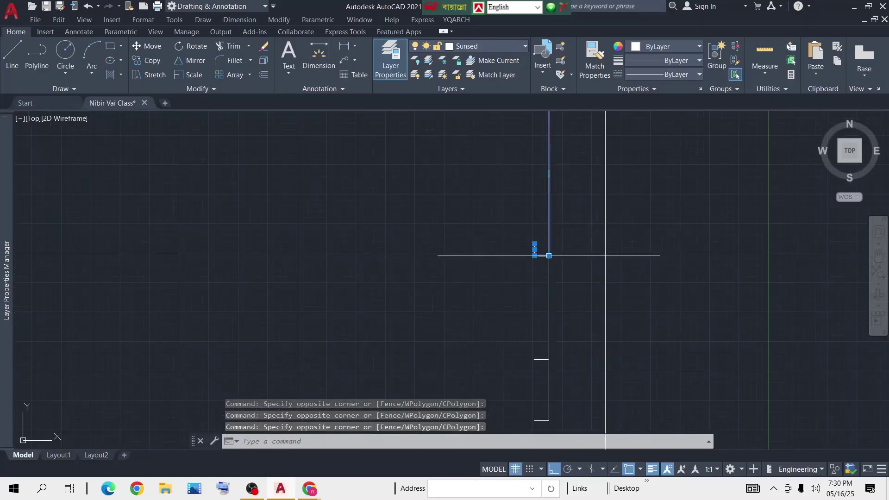
scroll(548, 252, up, 8)
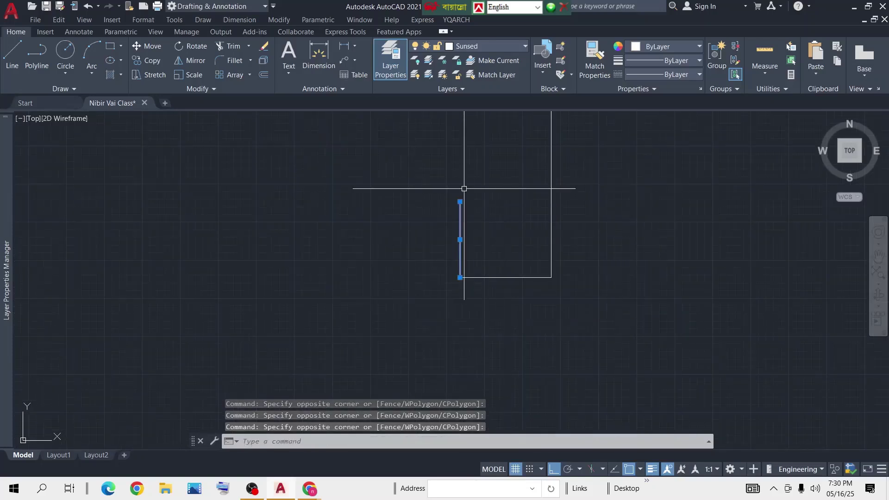
click(493, 202)
click(460, 281)
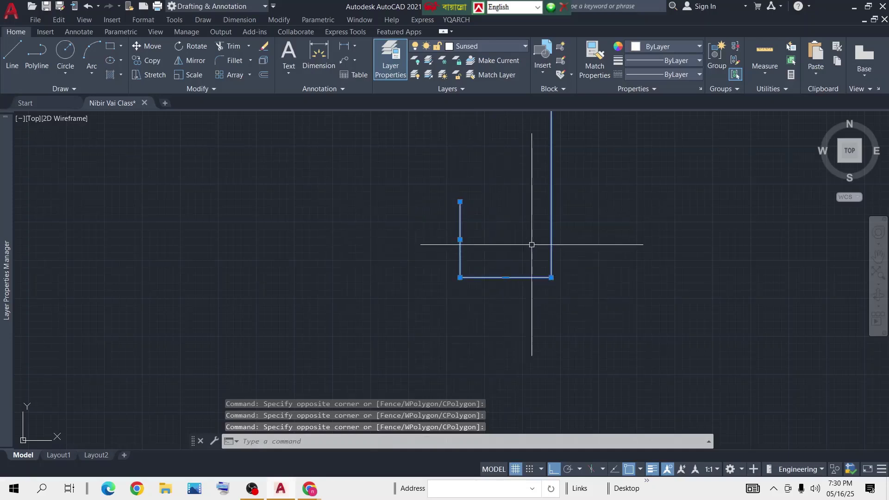
click(626, 216)
click(531, 298)
scroll(531, 301, down, 5)
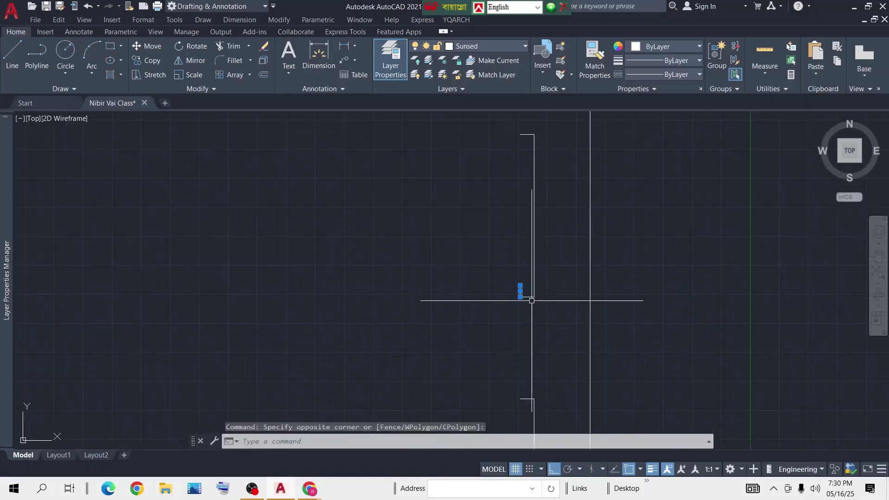
middle_drag(515, 304, 516, 239)
scroll(516, 239, down, 4)
middle_drag(510, 346, 489, 232)
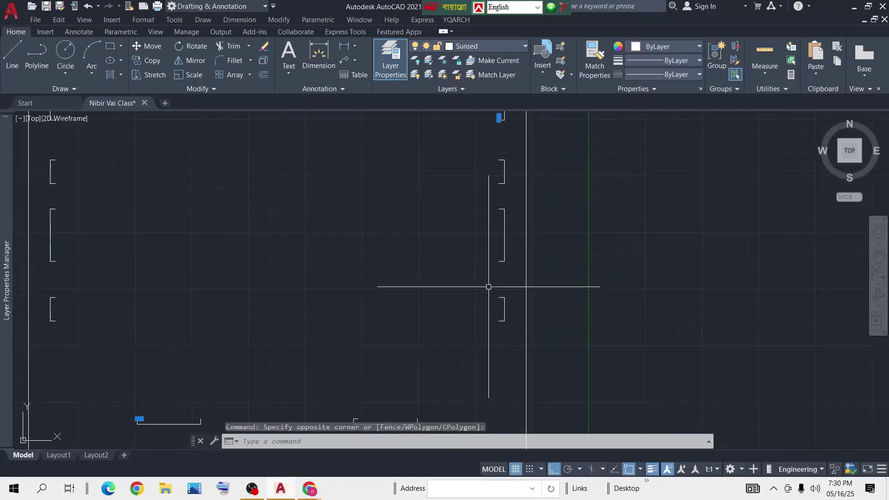
scroll(492, 308, up, 2)
scroll(490, 307, down, 6)
scroll(430, 341, up, 8)
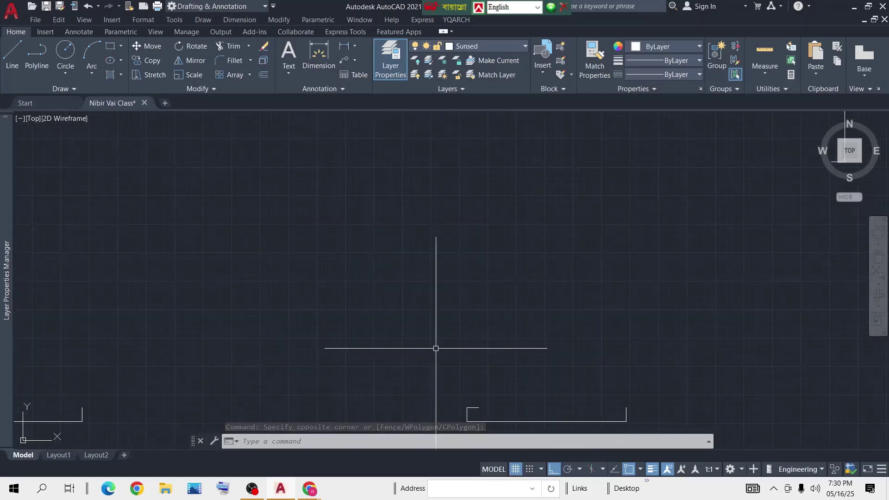
scroll(475, 413, up, 8)
click(538, 318)
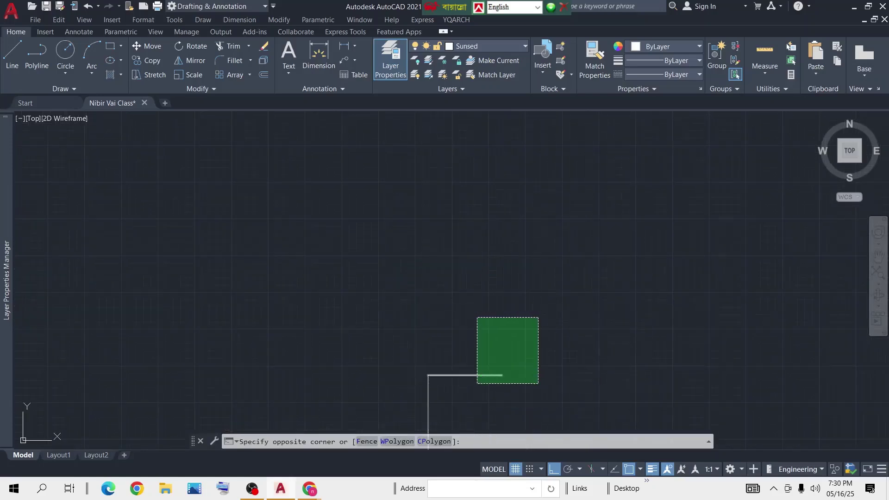
click(428, 375)
scroll(455, 276, down, 5)
key(Delete)
scroll(447, 252, down, 3)
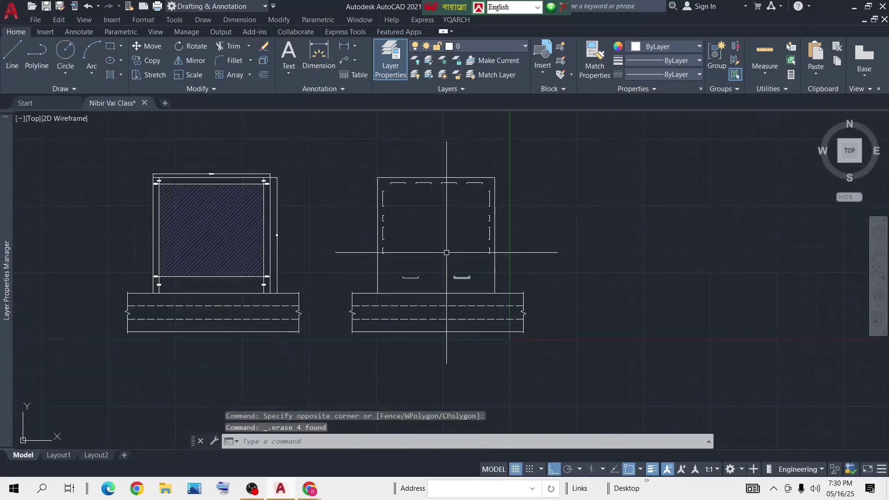
Step: Turn the Baranda, Door, Plan and Window layers back on and save the drawing
scroll(431, 185, up, 4)
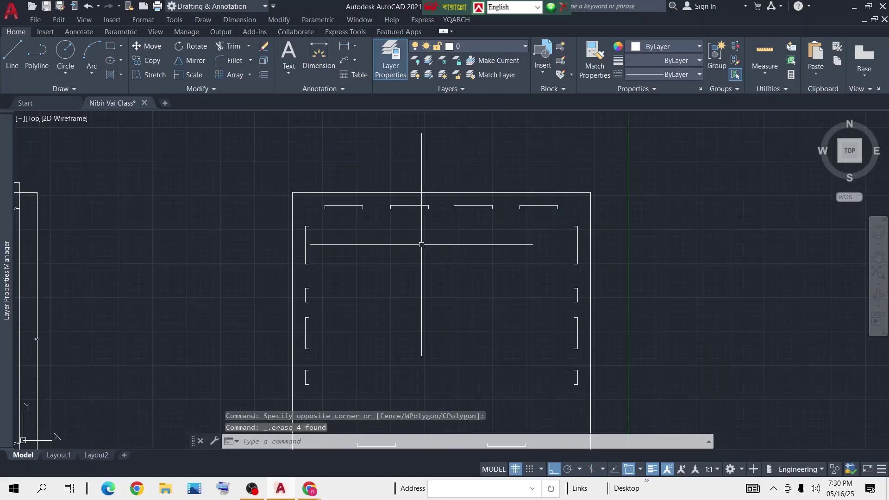
middle_drag(445, 259, 446, 228)
scroll(446, 229, down, 2)
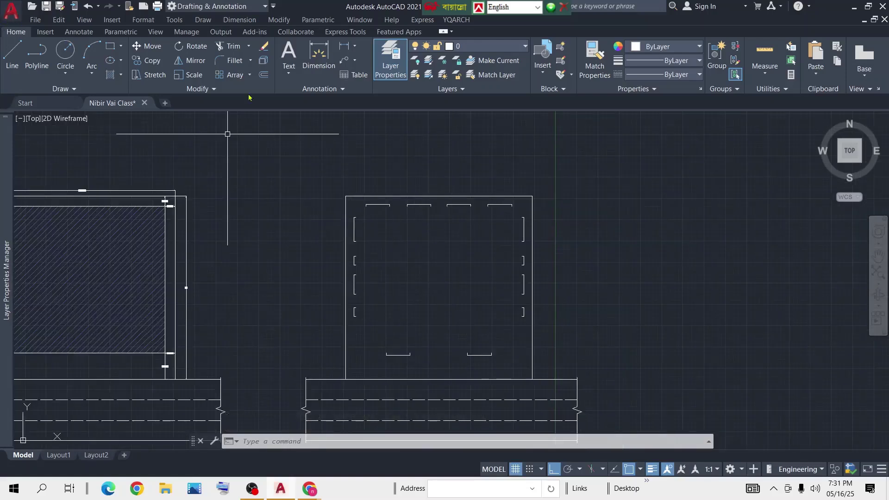
click(525, 47)
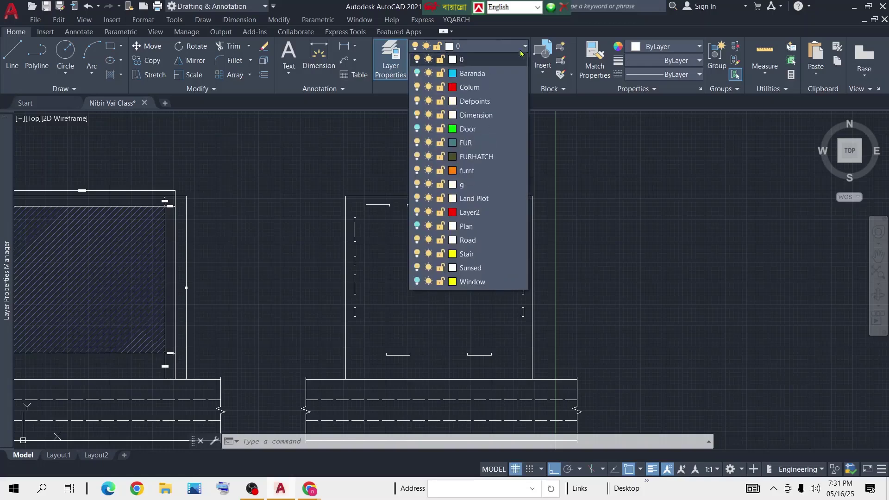
click(417, 129)
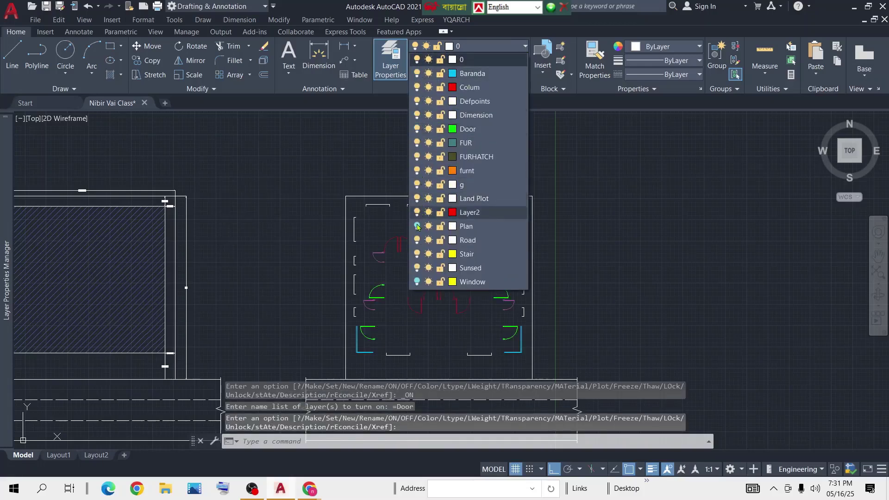
click(417, 226)
click(417, 281)
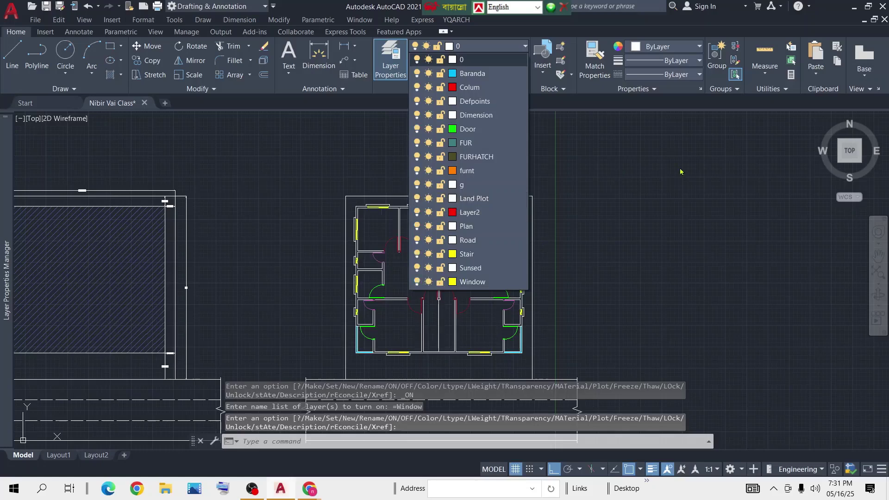
click(608, 271)
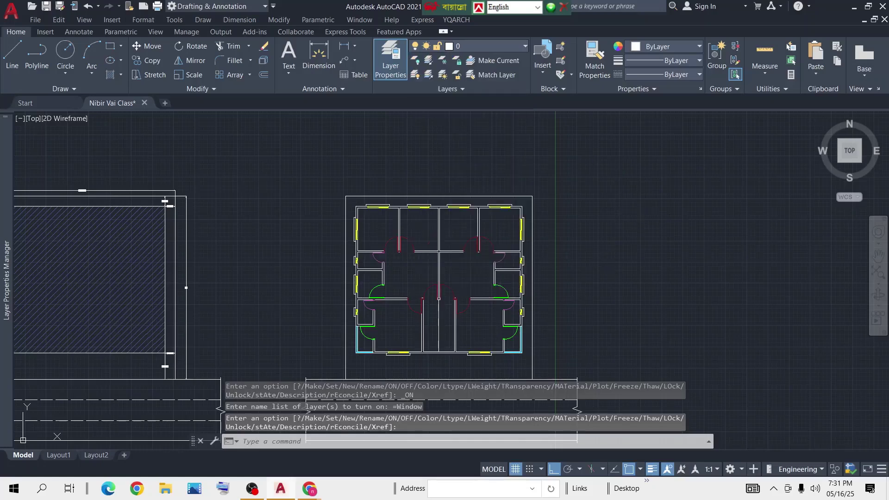
click(10, 17)
click(18, 124)
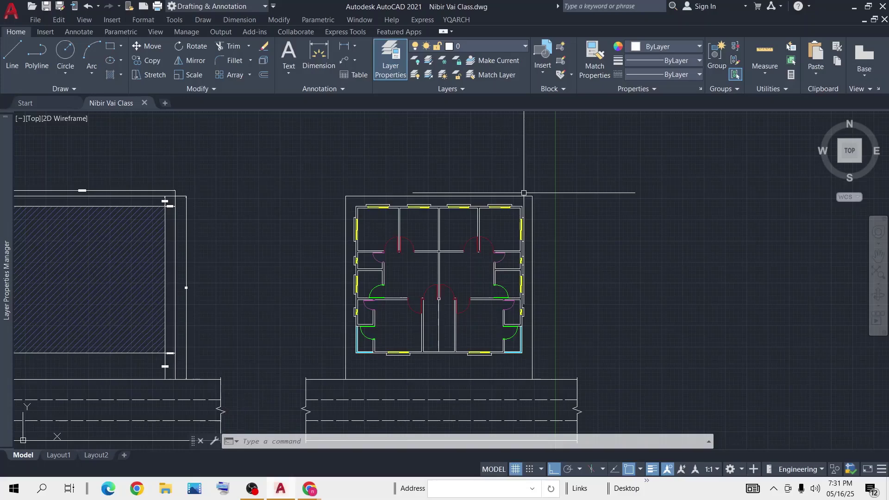
Step: Examine the sunshade outlines at the exterior windows of the floor plan, checking their placement along the top and side walls
scroll(338, 230, up, 4)
scroll(397, 174, down, 4)
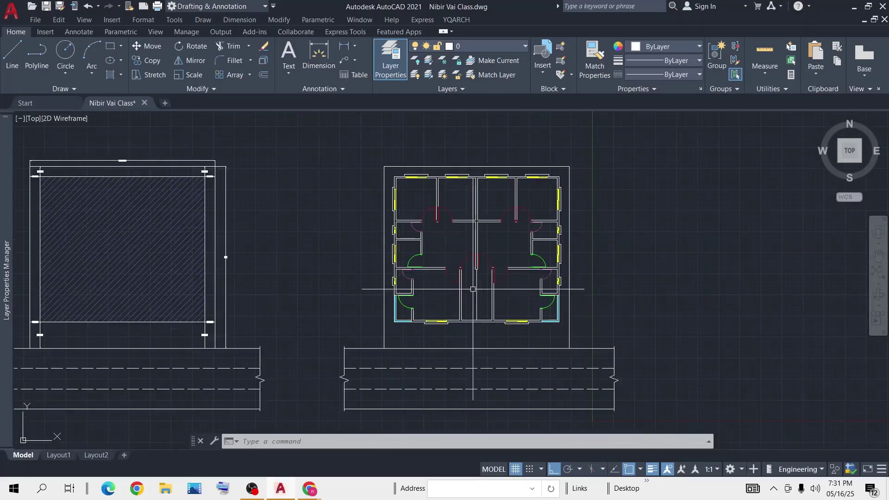
scroll(371, 260, up, 4)
scroll(374, 259, down, 4)
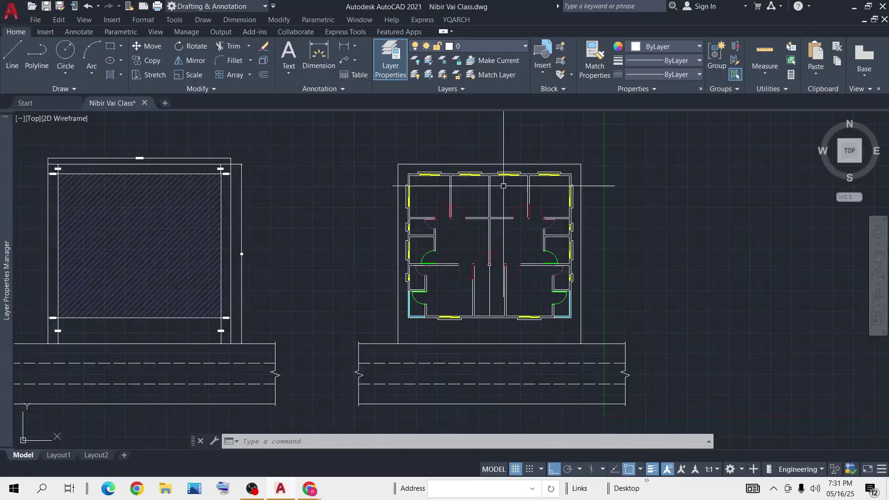
scroll(433, 181, up, 2)
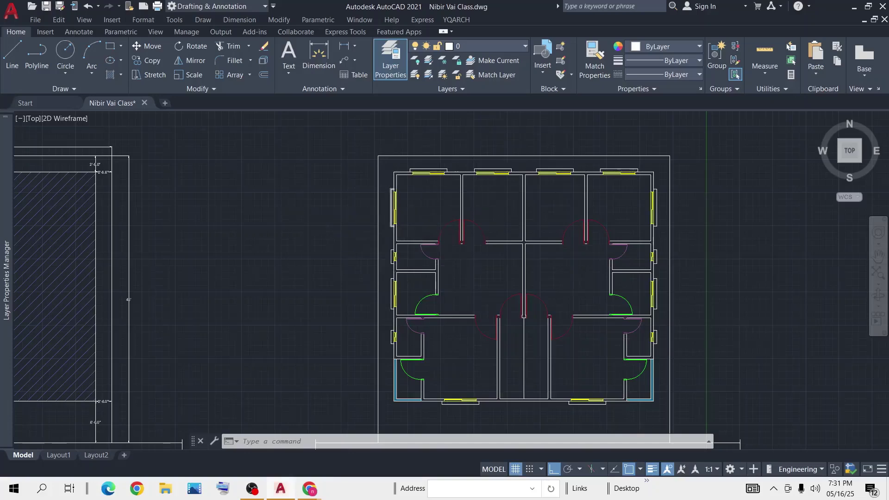
scroll(391, 208, up, 4)
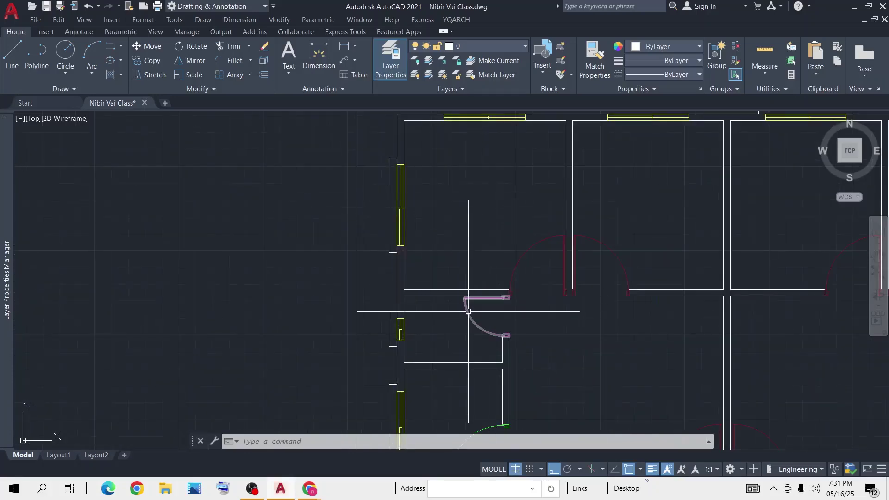
scroll(468, 311, down, 5)
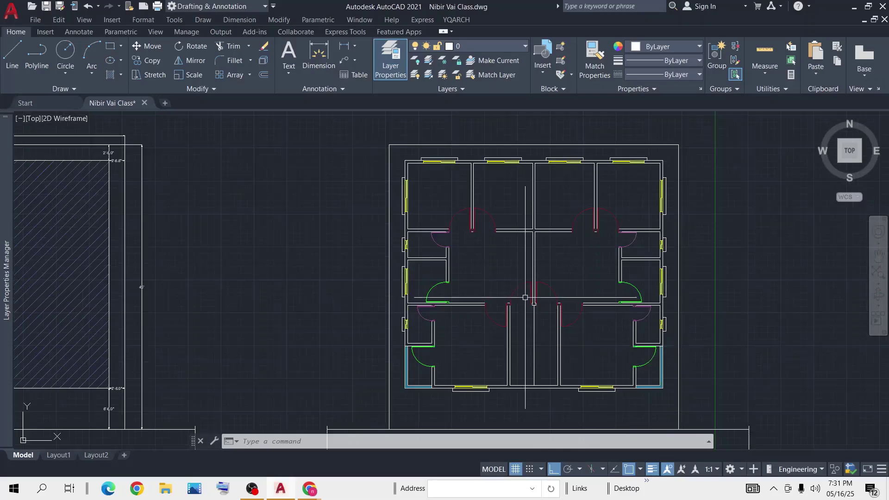
scroll(437, 195, up, 4)
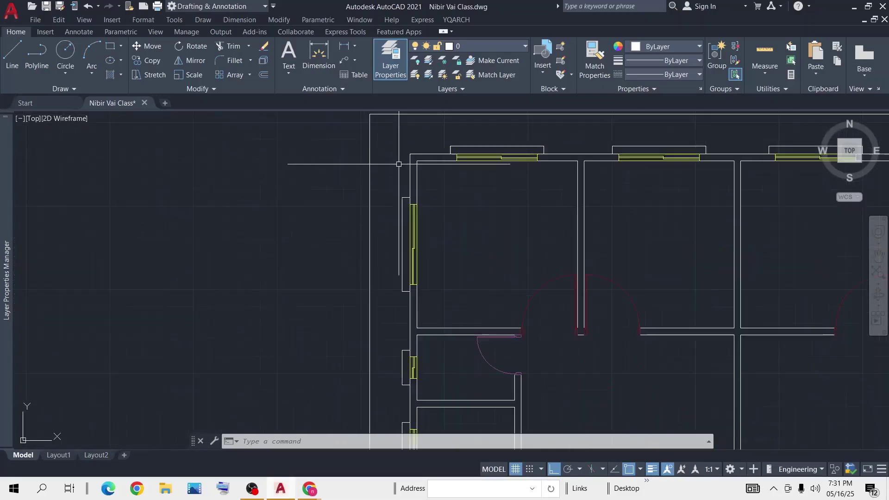
scroll(485, 245, down, 4)
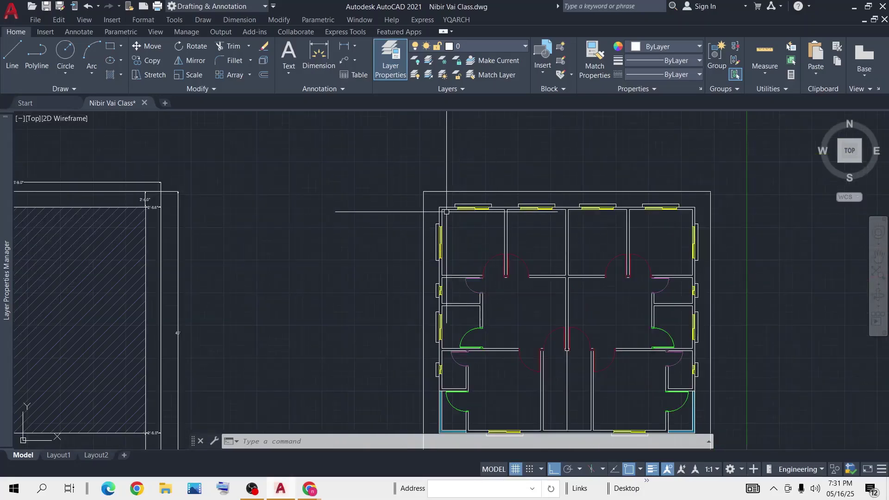
scroll(448, 213, up, 4)
scroll(678, 276, down, 5)
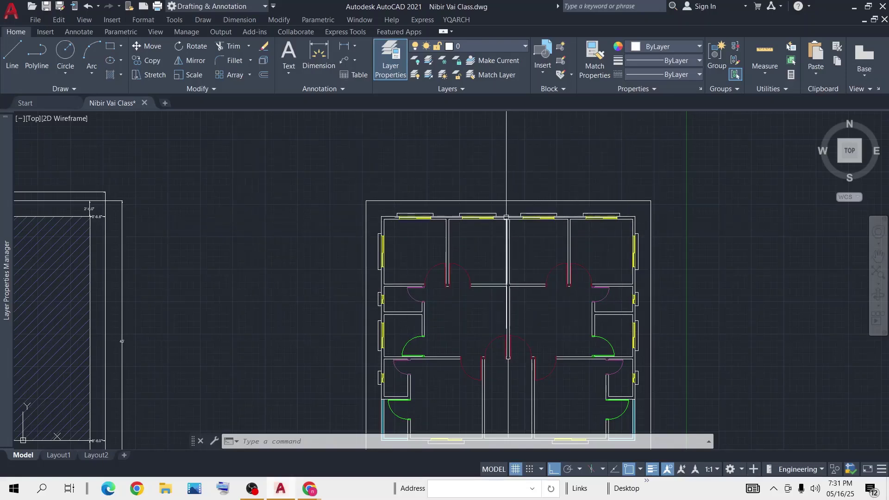
scroll(512, 218, up, 4)
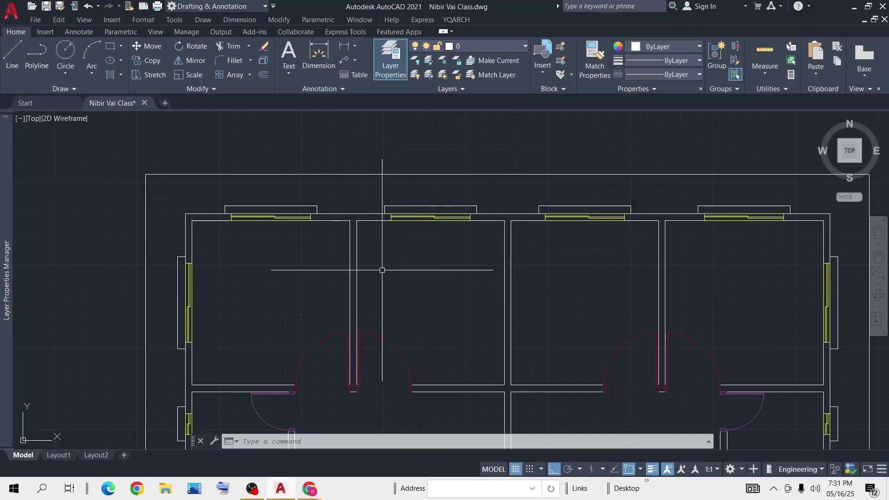
scroll(272, 245, down, 4)
scroll(265, 240, up, 4)
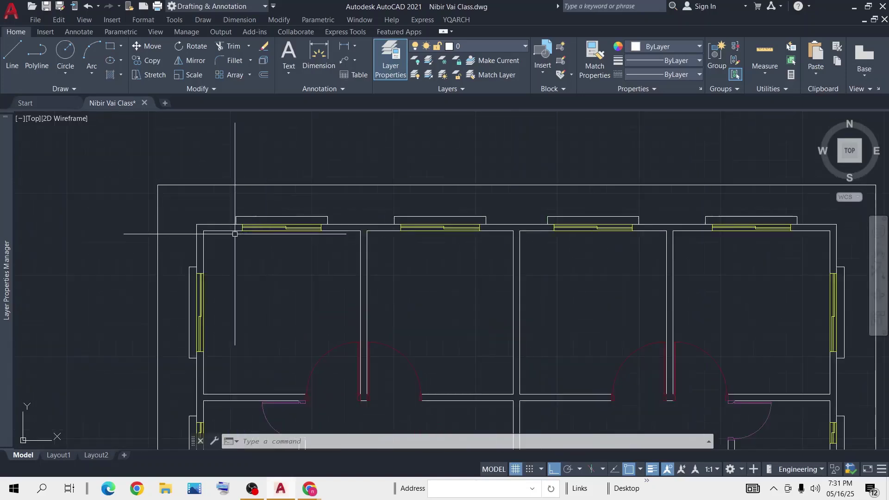
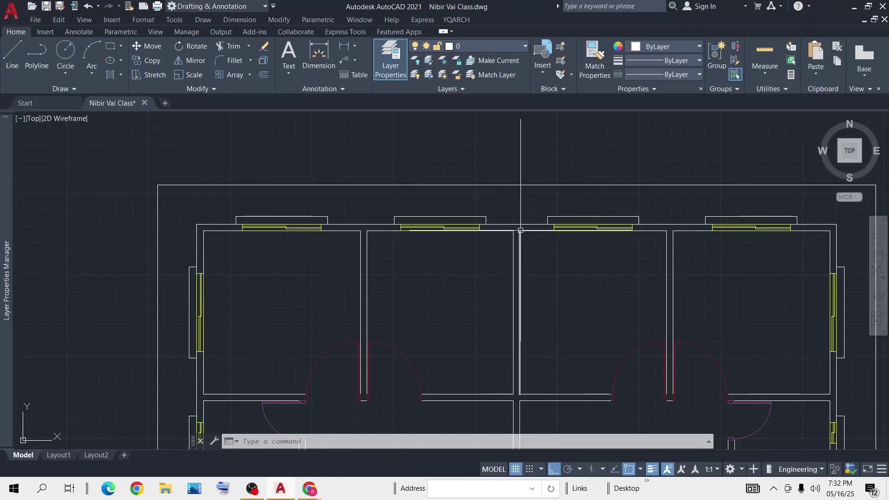
Step: Examine the rooms, doors and window sunshades from the top wall down to the bottom wall of the floor plan
scroll(512, 242, up, 2)
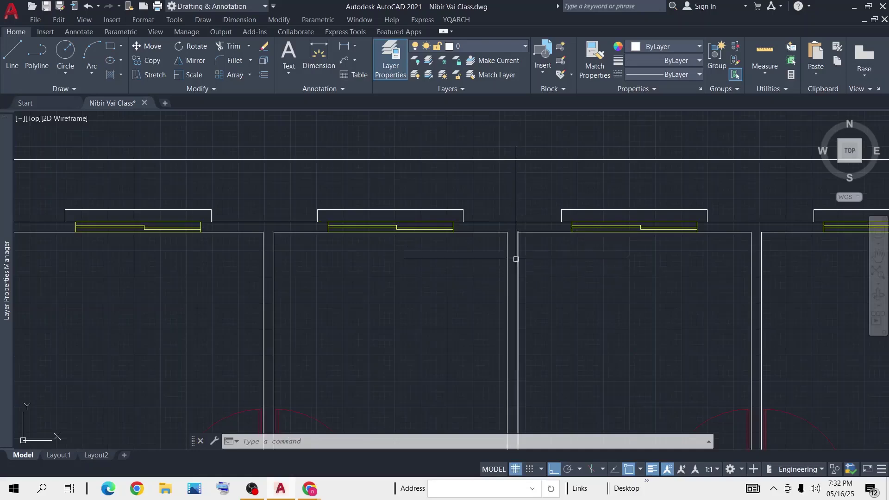
scroll(518, 257, down, 3)
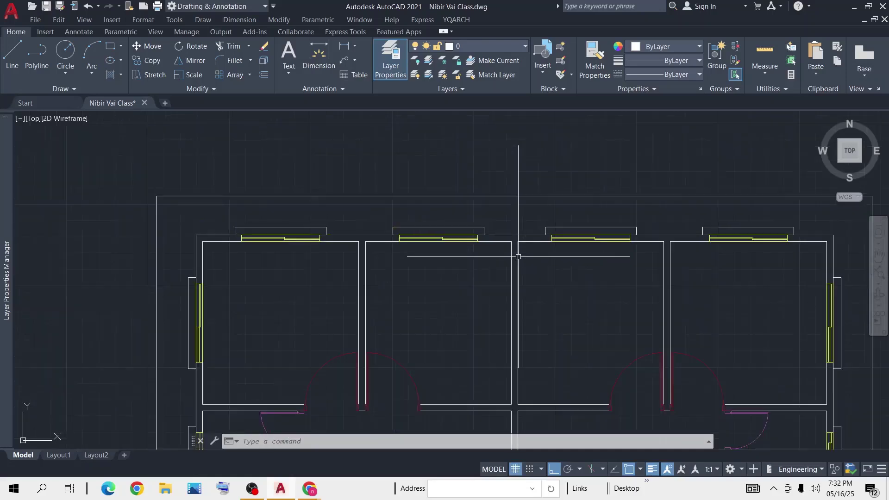
scroll(483, 264, up, 2)
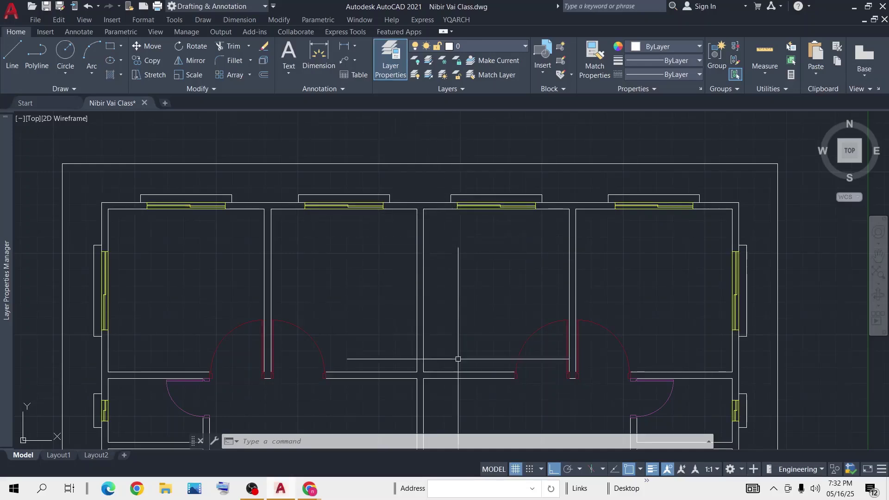
scroll(416, 373, down, 2)
middle_drag(415, 370, 406, 288)
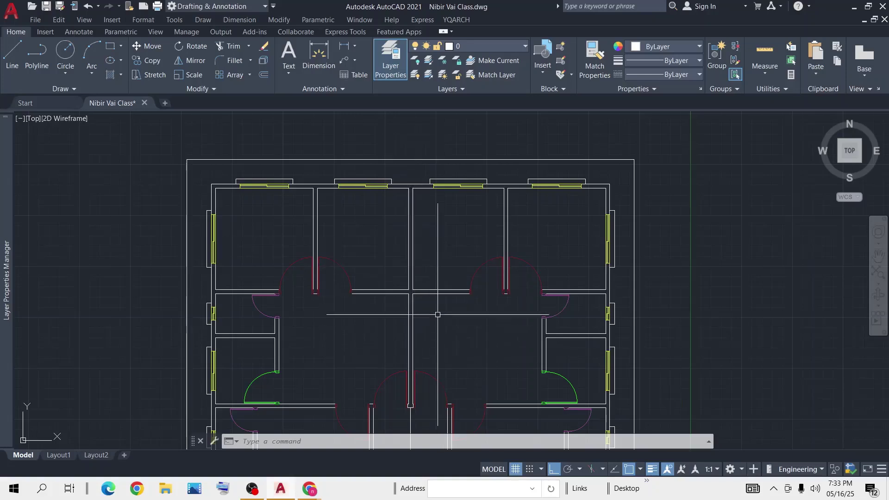
middle_drag(441, 304, 436, 254)
middle_drag(436, 306, 447, 245)
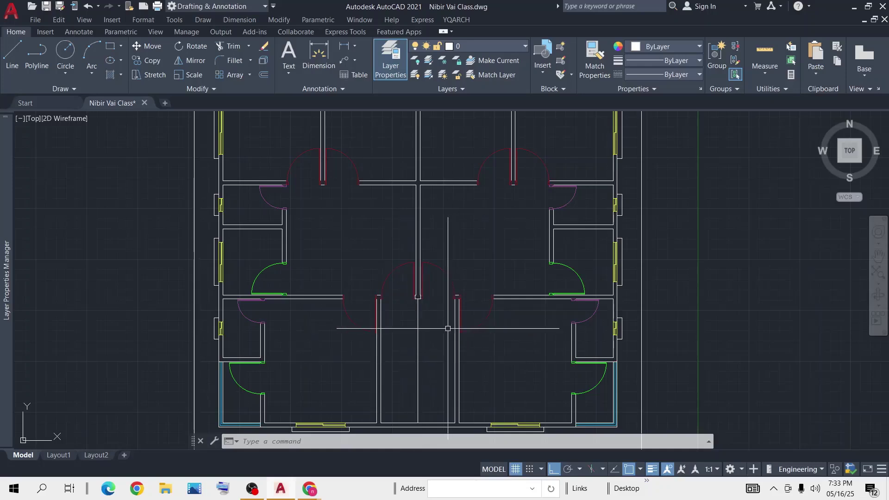
scroll(407, 294, down, 4)
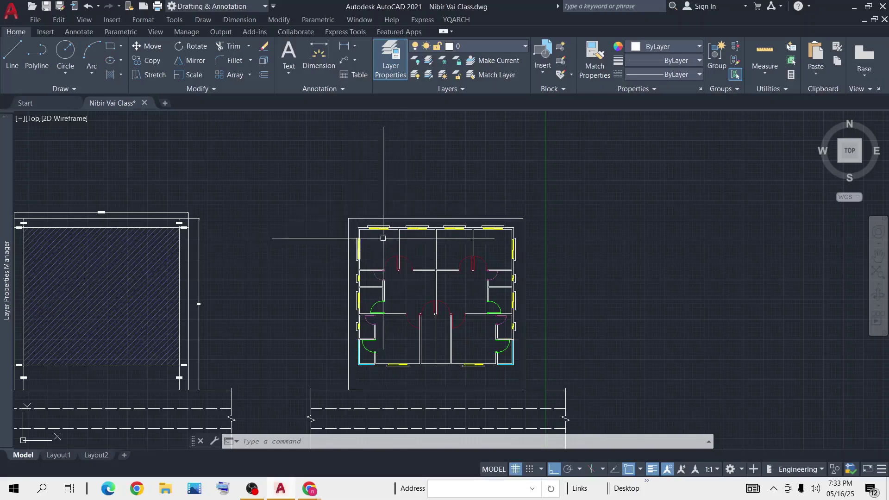
Step: Inspect the wall corners and junctions in the upper rooms and compare the floor plan with the neighbouring site layout
scroll(360, 225, up, 2)
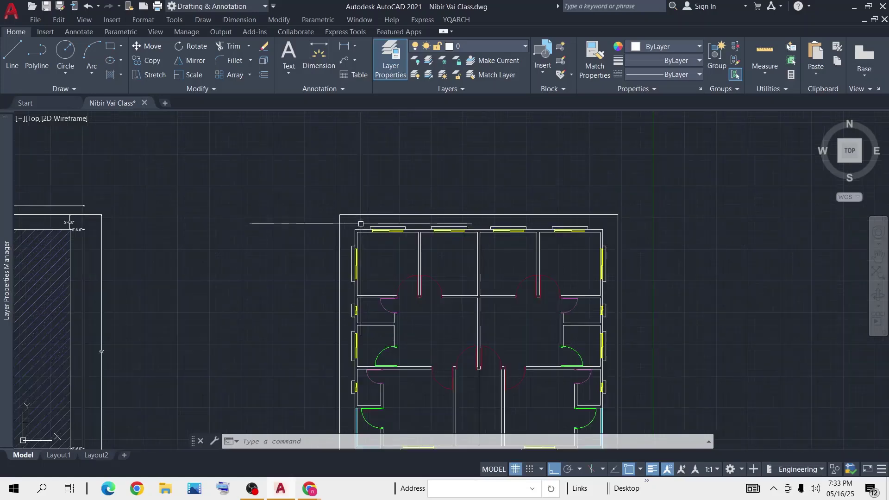
scroll(377, 251, up, 4)
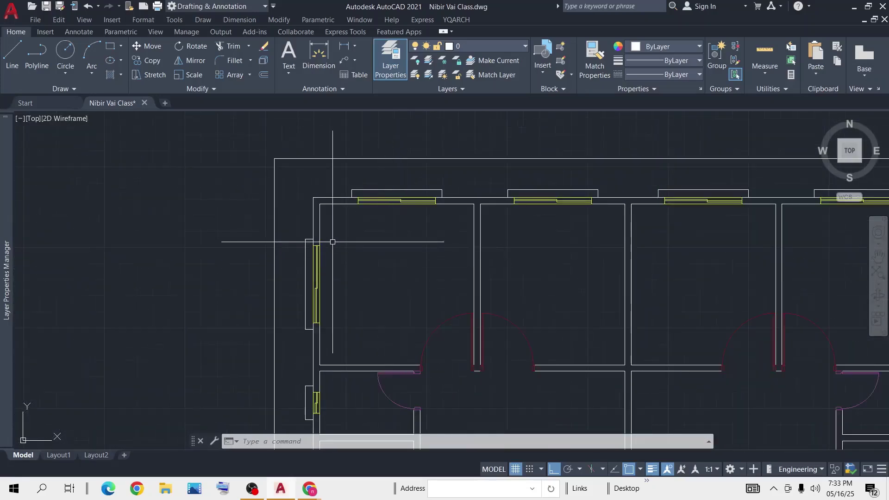
scroll(359, 249, down, 6)
scroll(356, 231, up, 4)
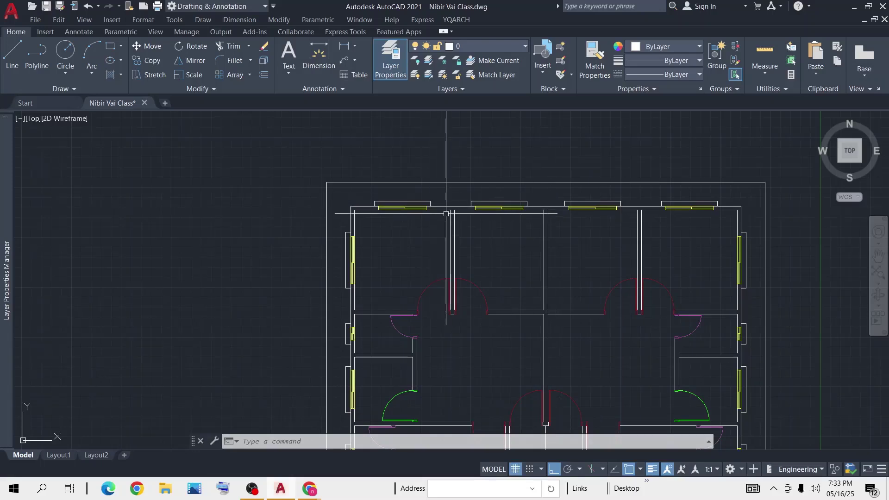
scroll(379, 248, down, 2)
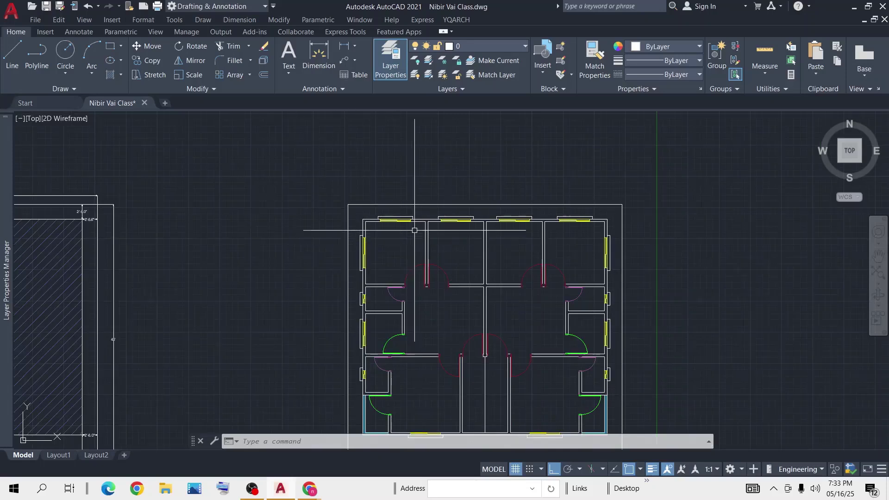
mouse_move(394, 218)
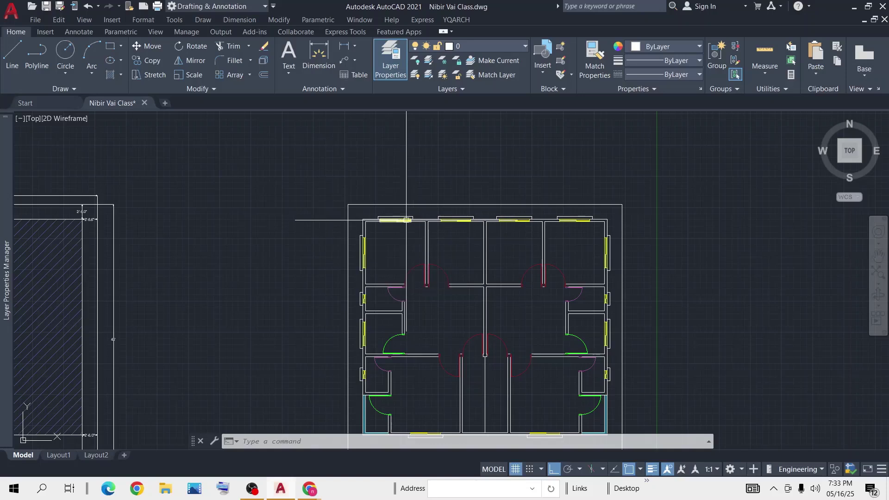
scroll(410, 218, up, 2)
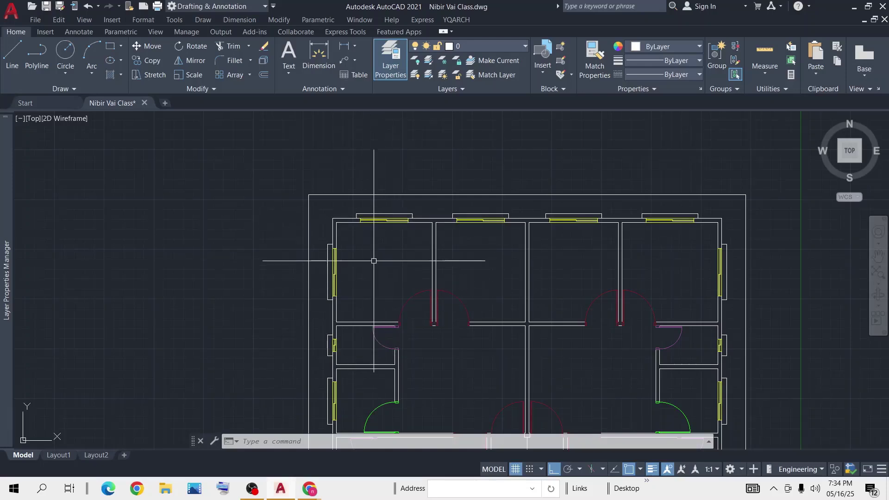
scroll(377, 204, down, 1)
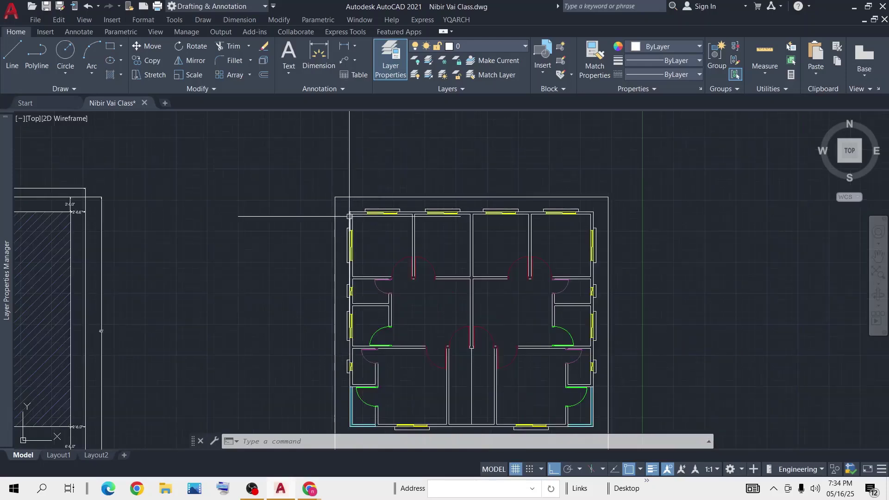
scroll(372, 217, up, 1)
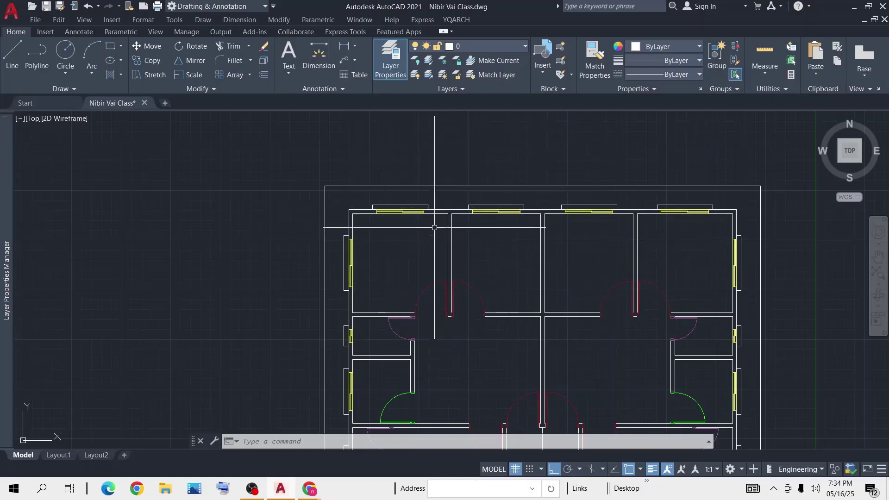
scroll(454, 217, down, 2)
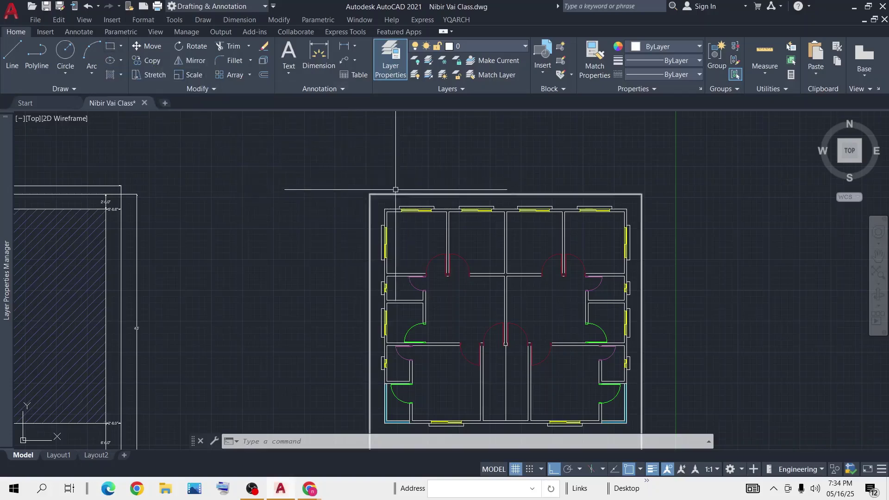
scroll(67, 214, down, 2)
scroll(424, 222, down, 1)
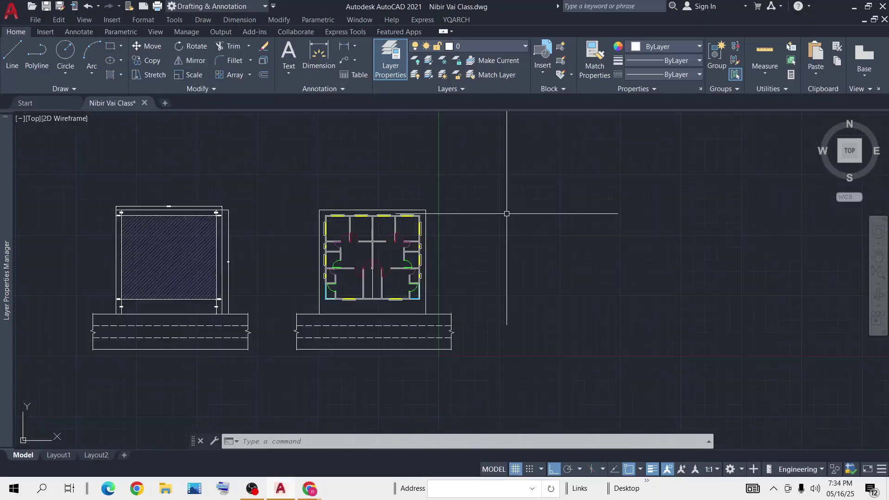
click(110, 47)
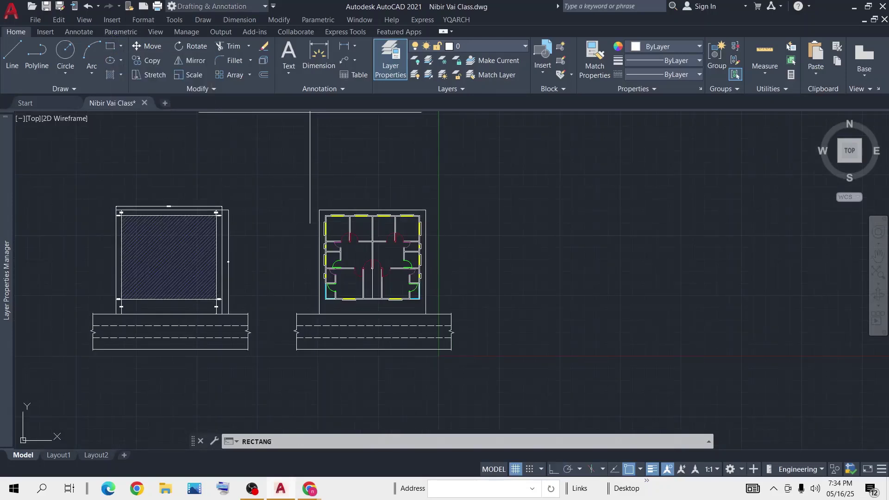
click(512, 189)
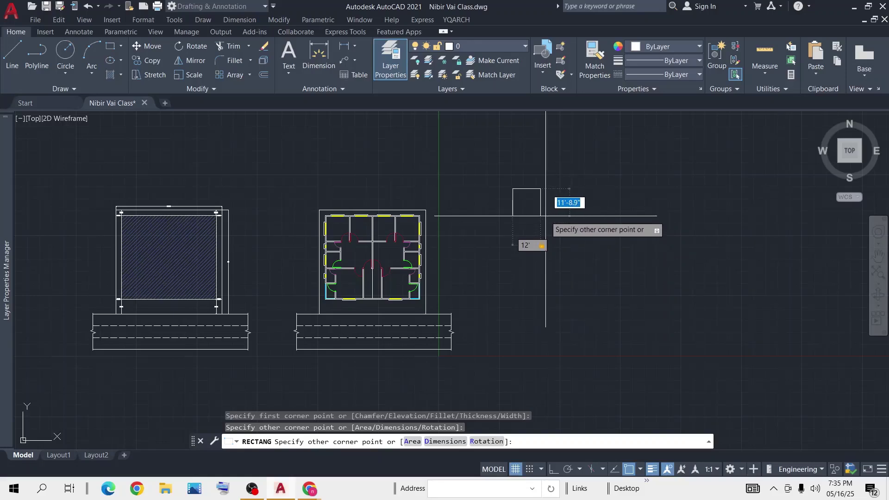
key(Escape)
key(F8)
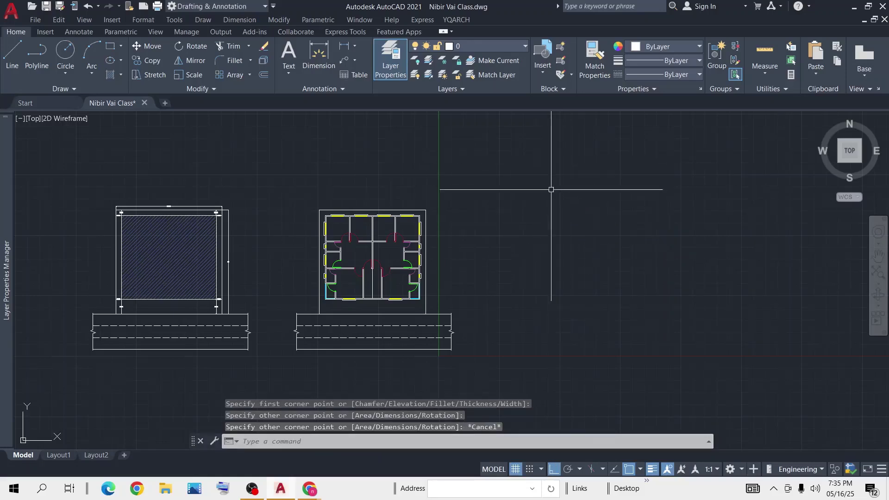
Step: Draw a rectangle 1' wide and 16" high in the empty area to the right of the floor plan
click(115, 49)
key(F8)
click(519, 188)
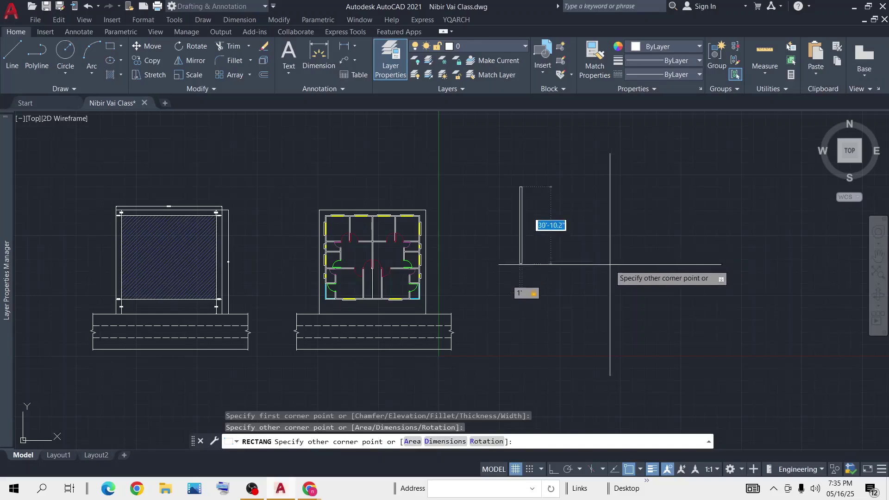
scroll(519, 195, up, 6)
scroll(520, 195, up, 3)
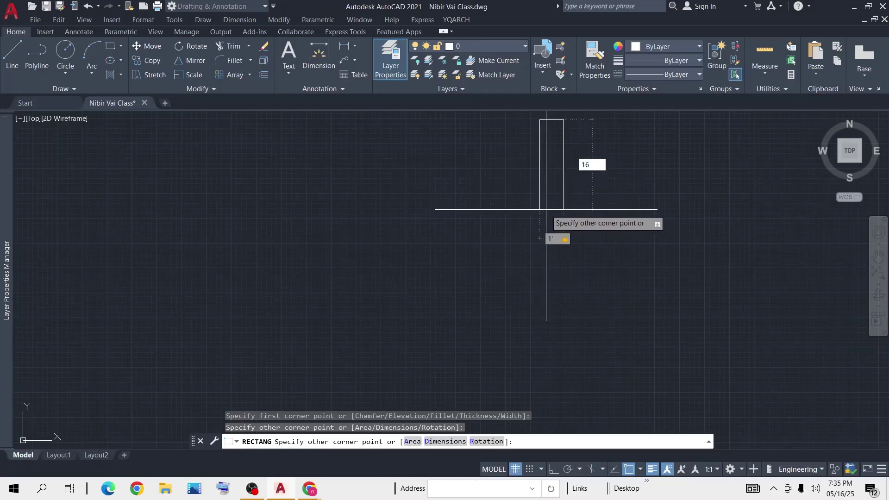
key(Return)
Step: Move the small rectangle horizontally closer to the floor plan, into the empty space just beyond its upper right corner
scroll(548, 211, down, 6)
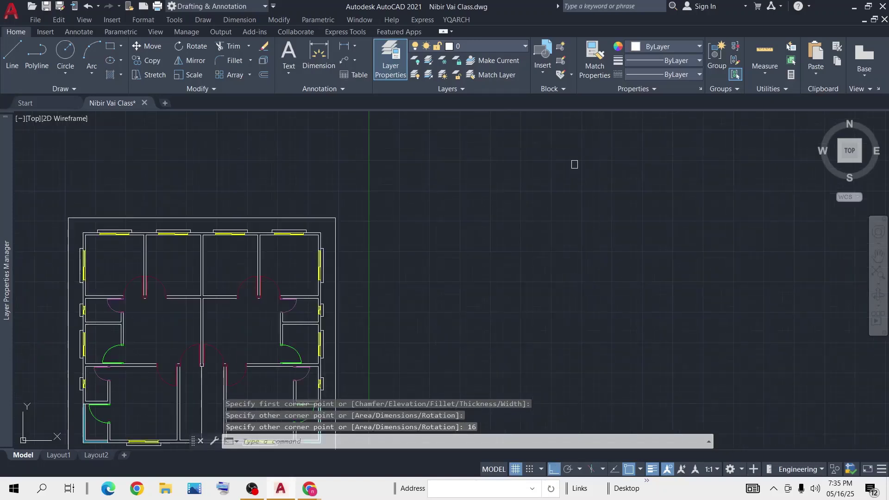
click(602, 149)
click(516, 197)
text(m)
key(Return)
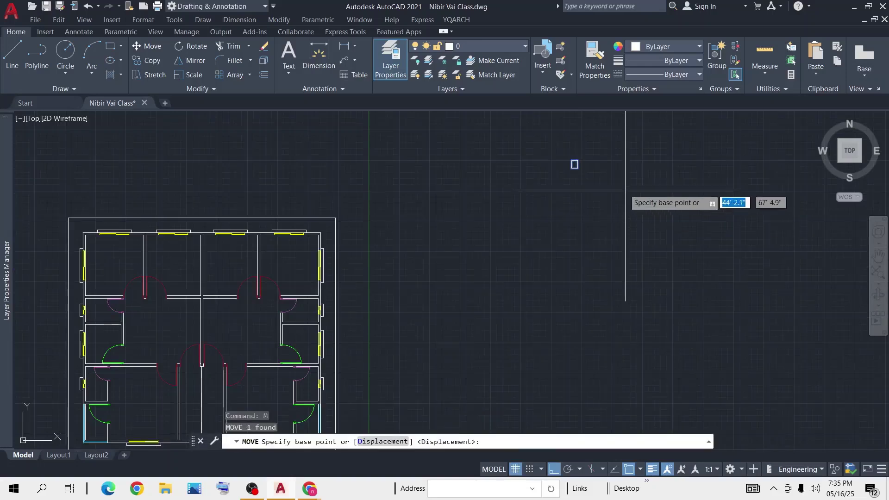
click(601, 162)
click(403, 325)
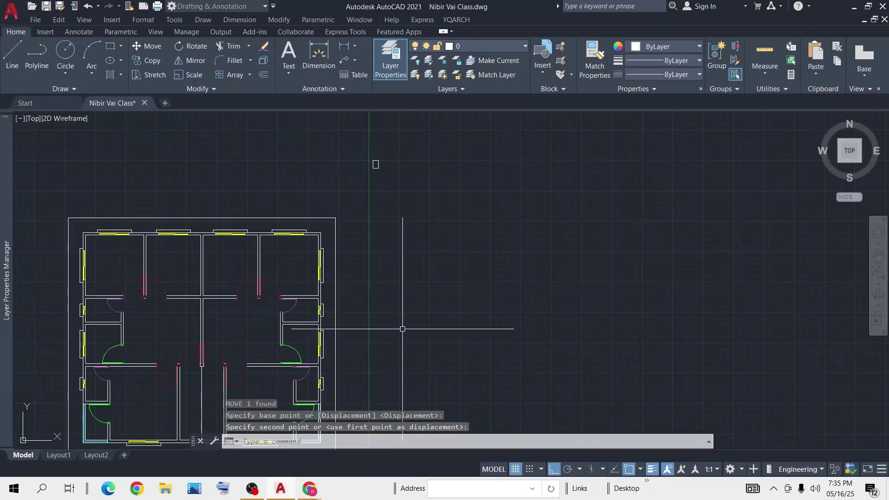
Step: Dimension the small rectangle's width above its top edge and its height beside its right edge
scroll(391, 158, up, 5)
click(318, 56)
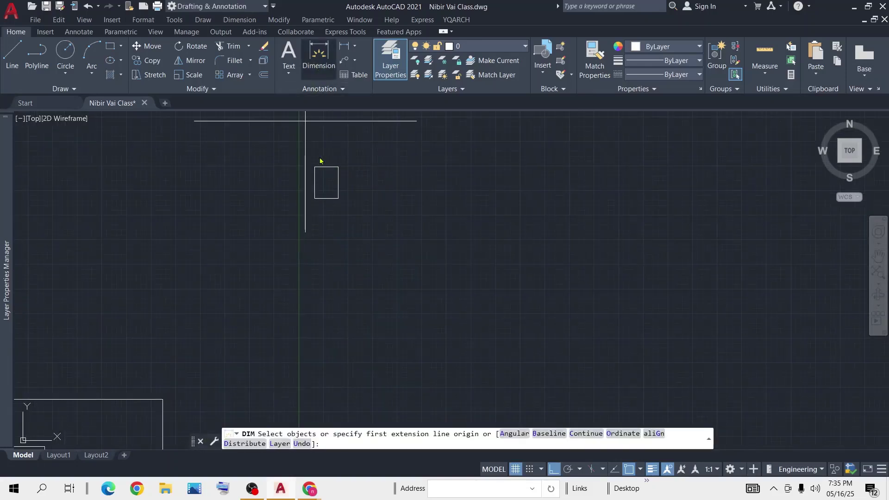
click(314, 167)
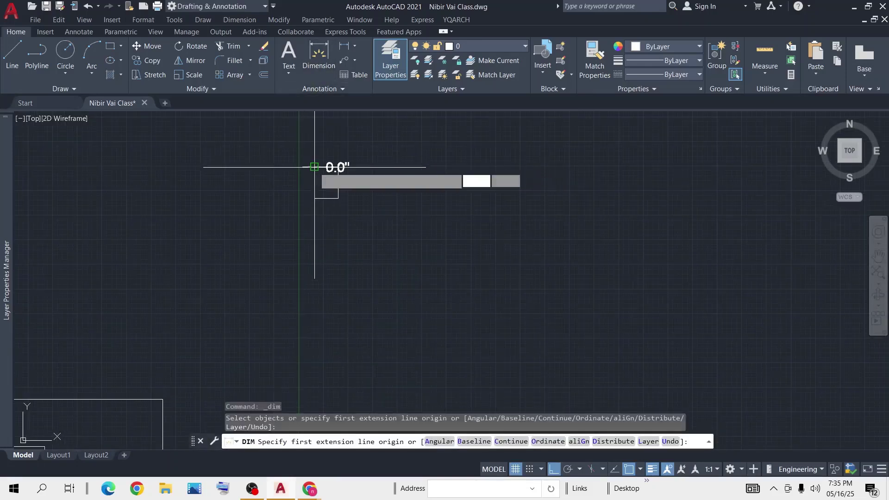
click(339, 167)
click(324, 151)
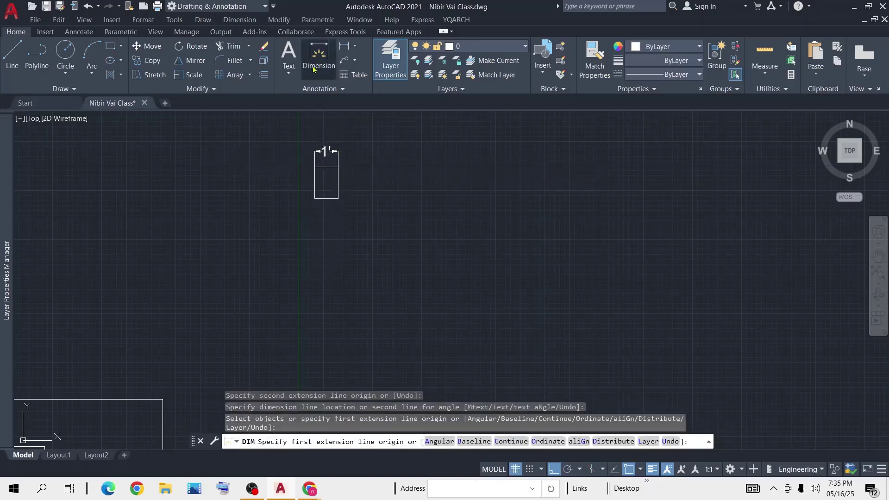
click(313, 70)
click(338, 167)
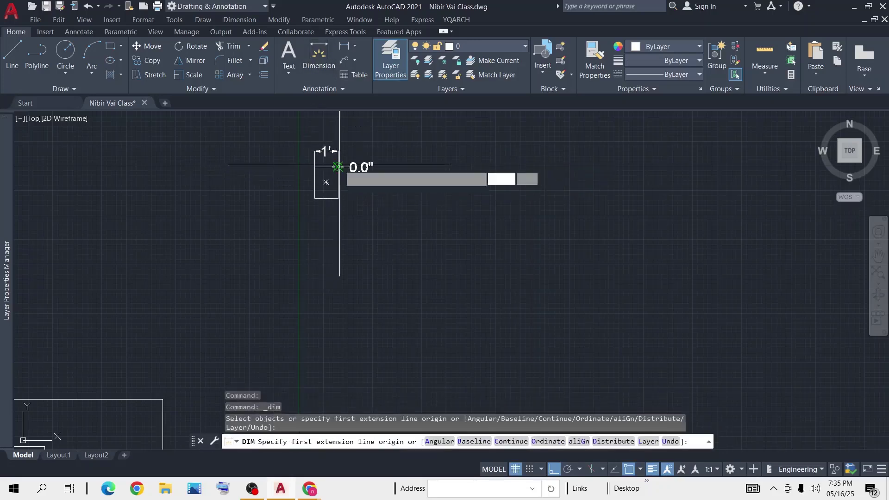
click(338, 198)
click(373, 194)
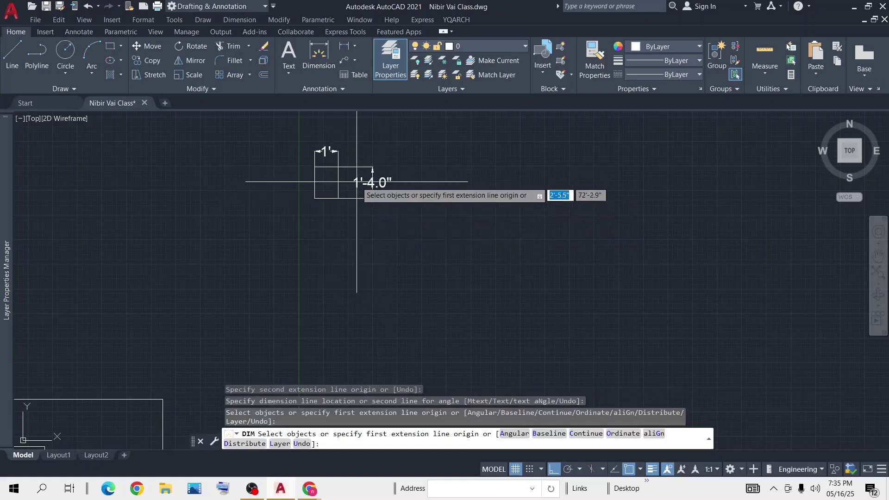
key(Return)
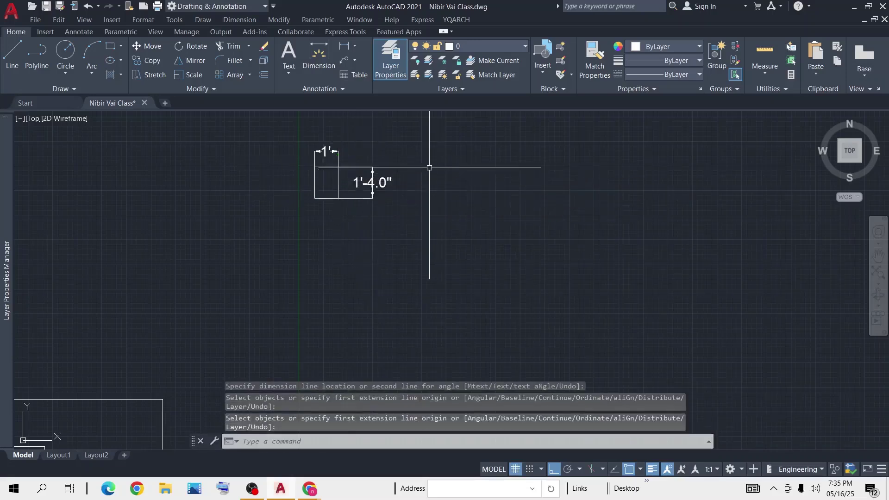
Step: Erase the width and height dimensions from the small rectangle, keeping the rectangle itself
click(417, 153)
click(358, 195)
click(365, 135)
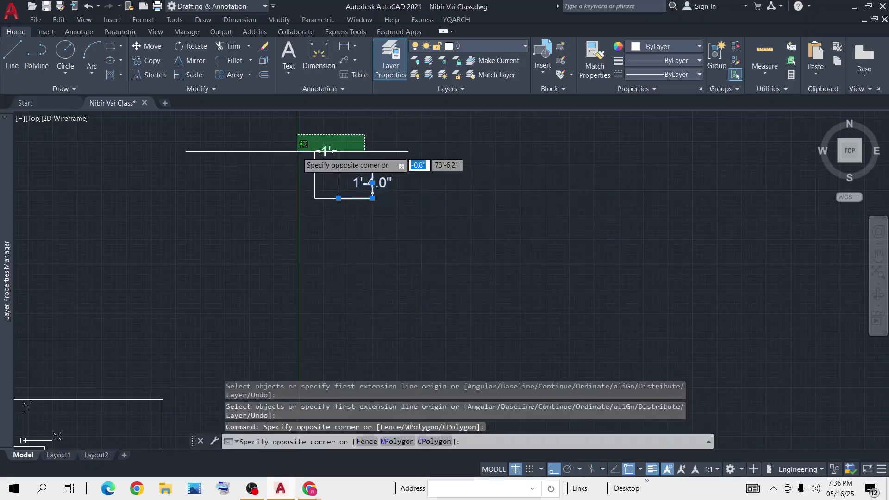
click(297, 152)
key(Delete)
scroll(412, 217, down, 5)
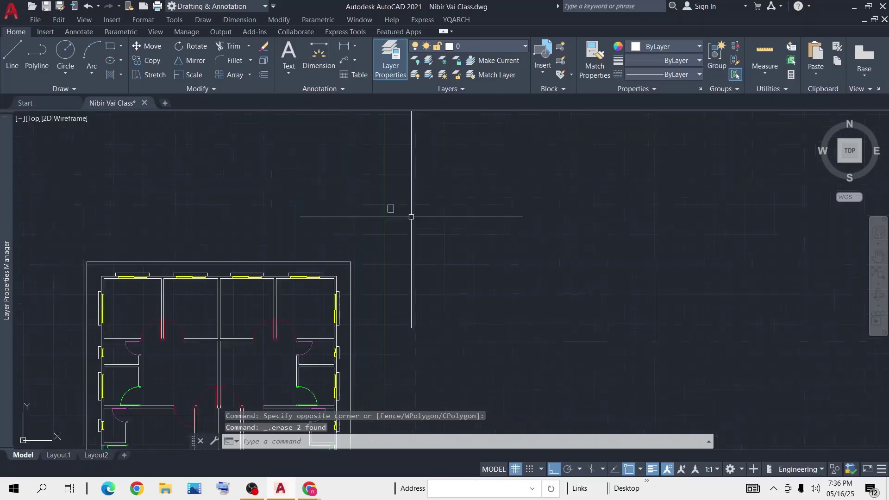
Step: Draw a 12-inch-wide, 16-inch-high rectangle as a polyline in the empty area right of the floor plan
middle_drag(506, 297, 486, 278)
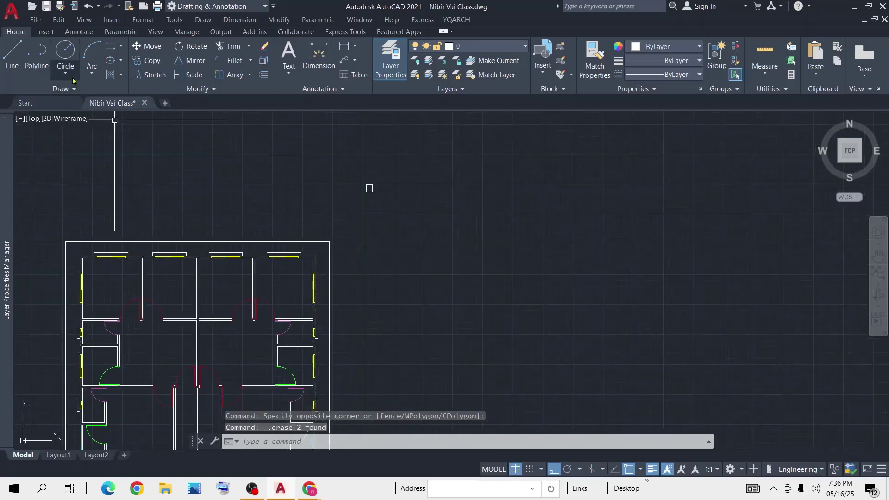
click(37, 55)
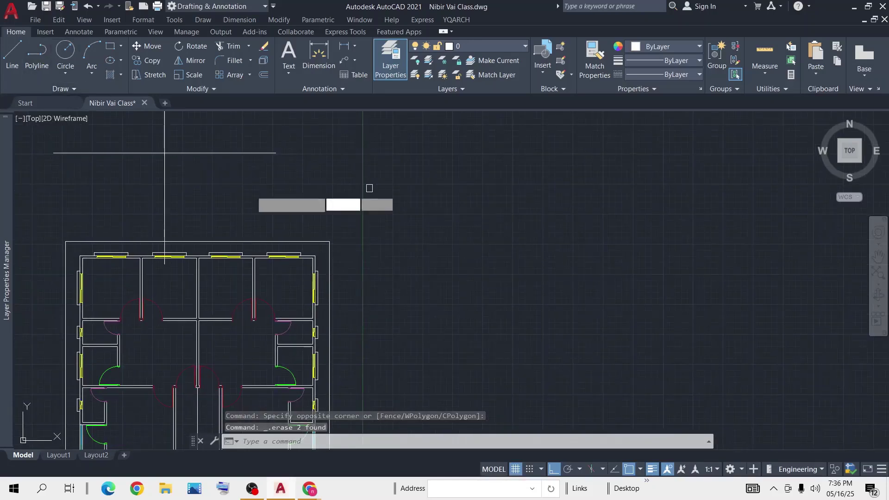
click(411, 278)
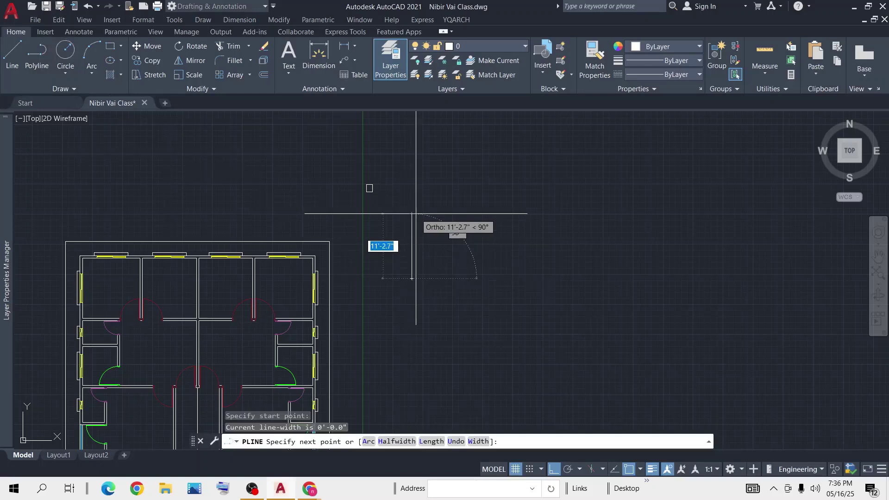
text(16)
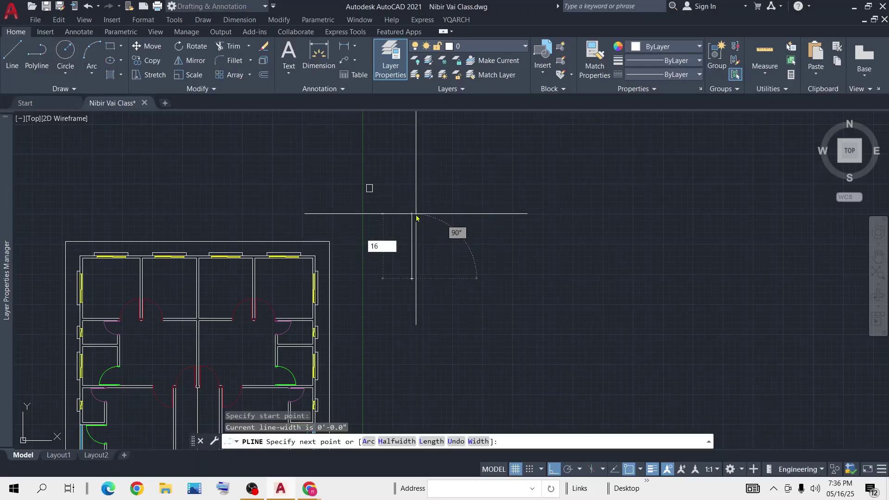
key(Return)
text(1)
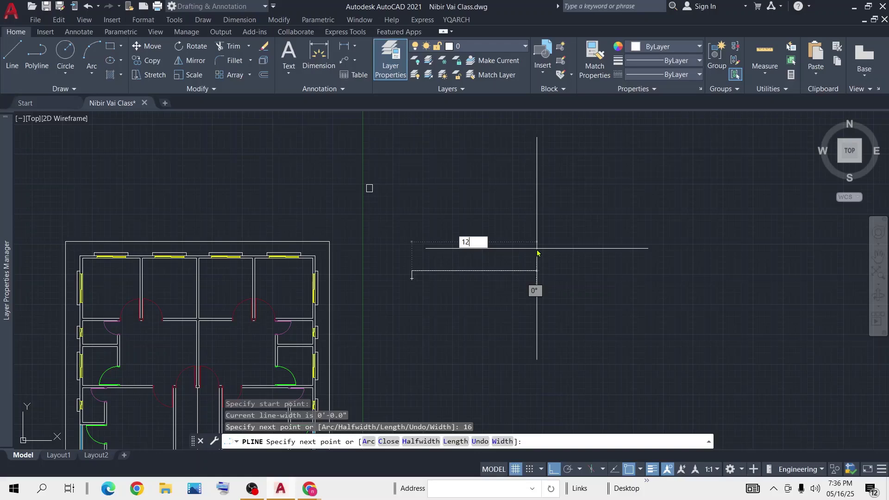
text(2)
key(Return)
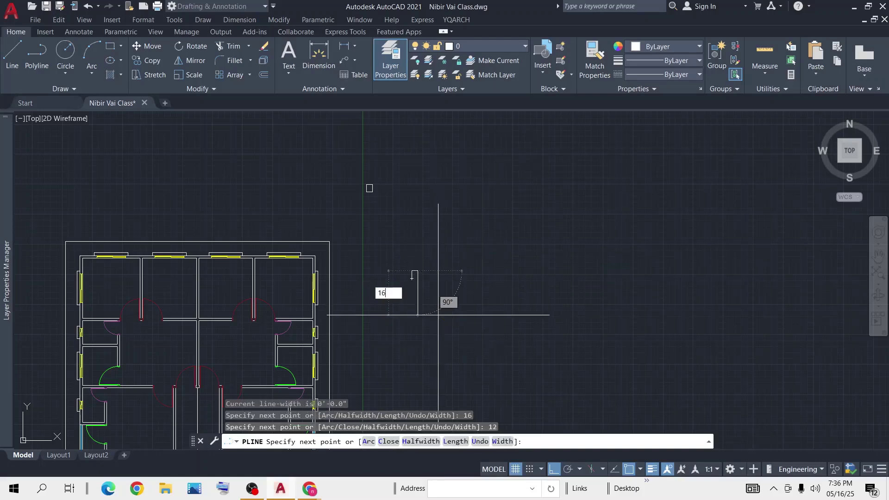
text(16)
key(Return)
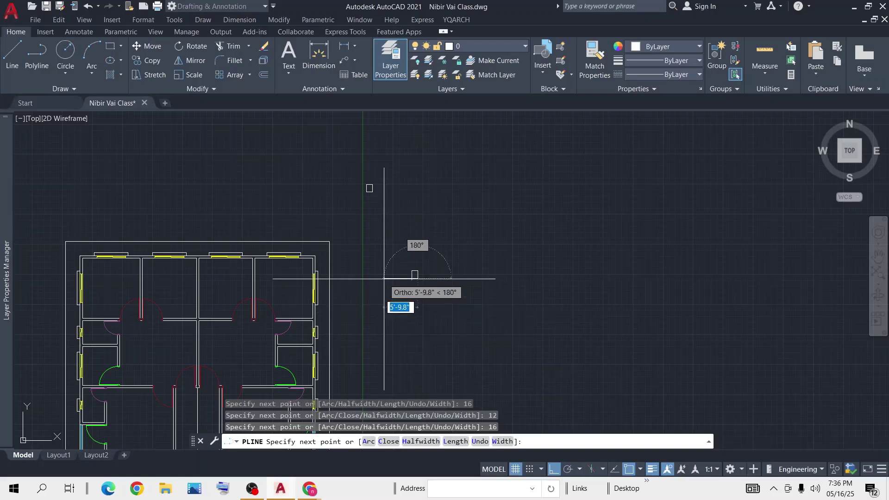
text(12)
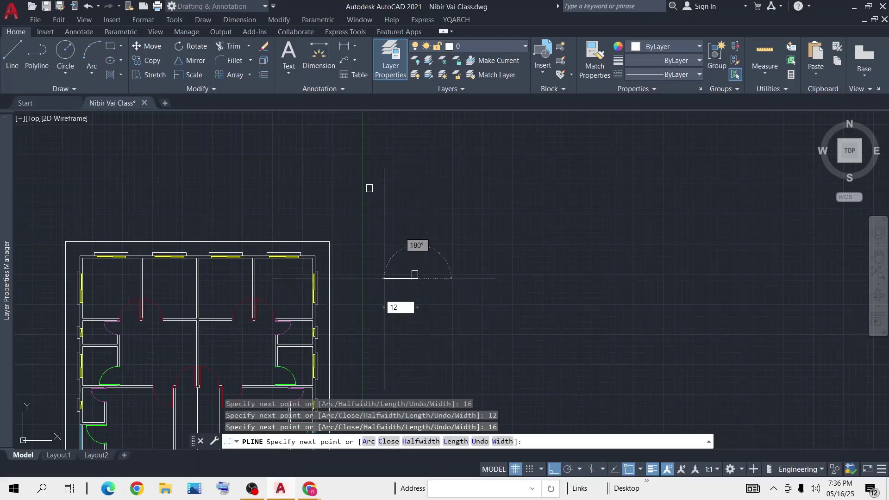
key(Return)
key(Return)
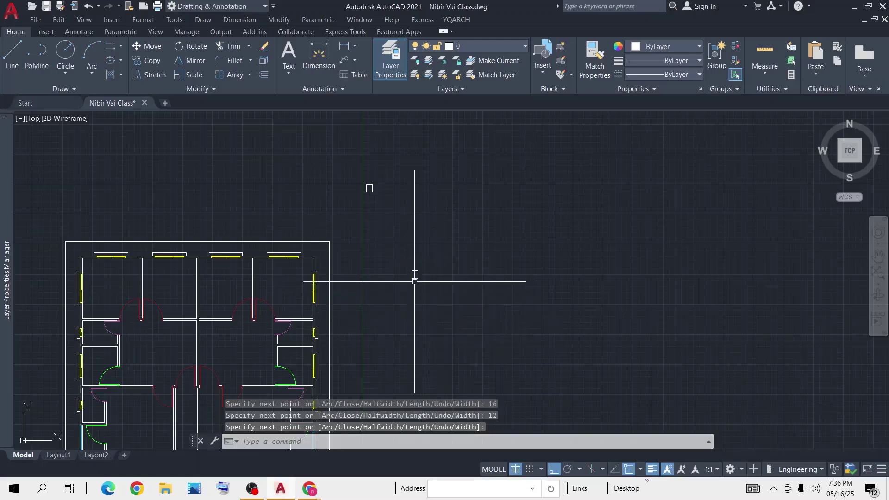
Step: Draw another 12 by 16 inch rectangle with separate lines, just to the right of the polyline rectangle
scroll(415, 280, up, 4)
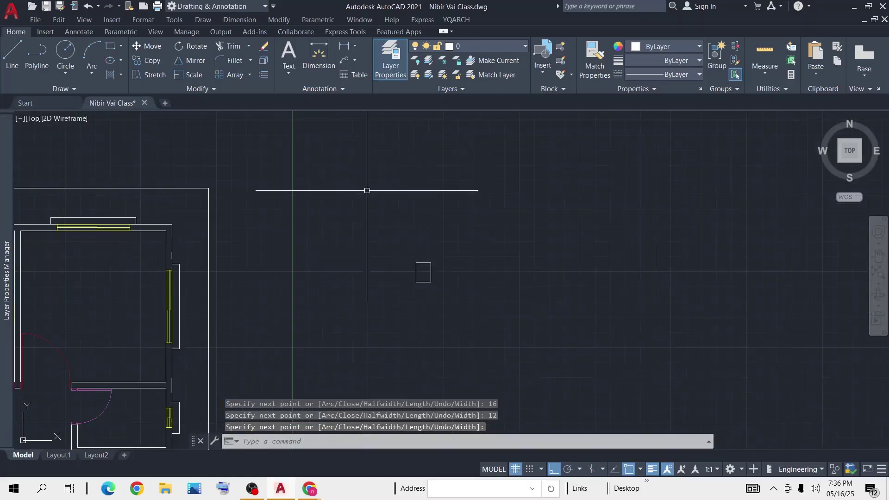
scroll(367, 191, down, 4)
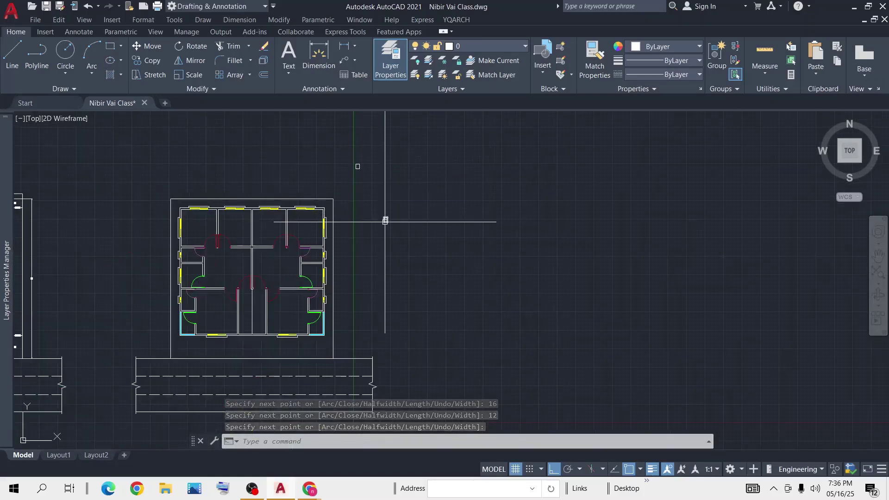
scroll(384, 218, up, 4)
scroll(383, 215, down, 2)
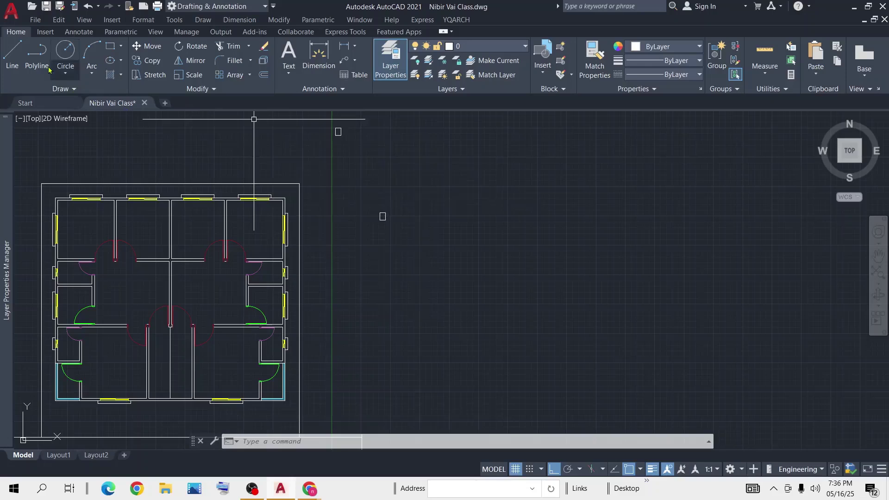
click(12, 53)
click(418, 230)
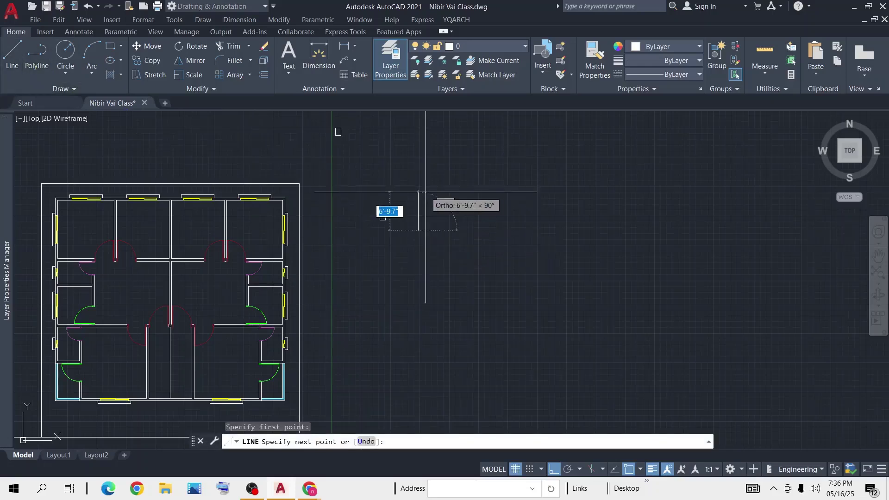
text(16)
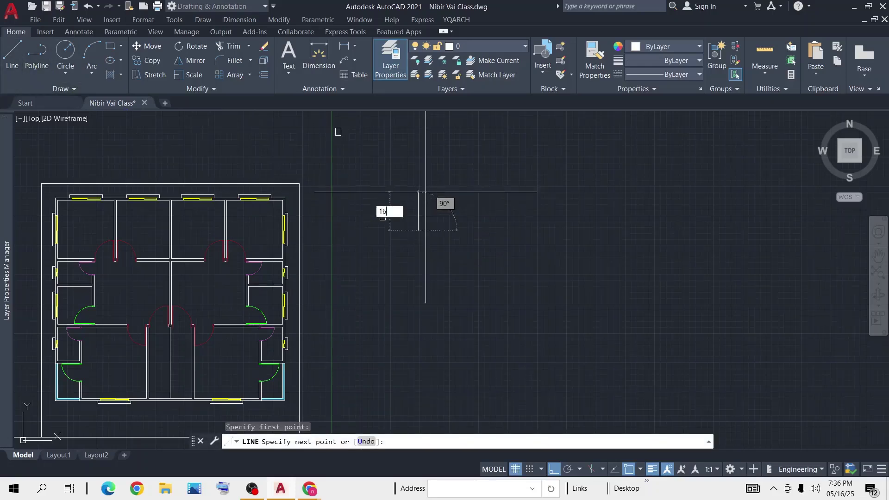
key(Return)
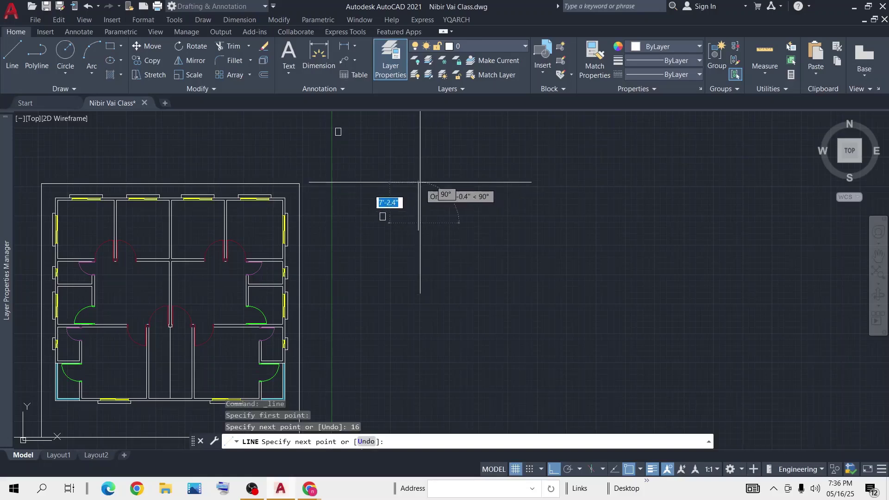
text(12)
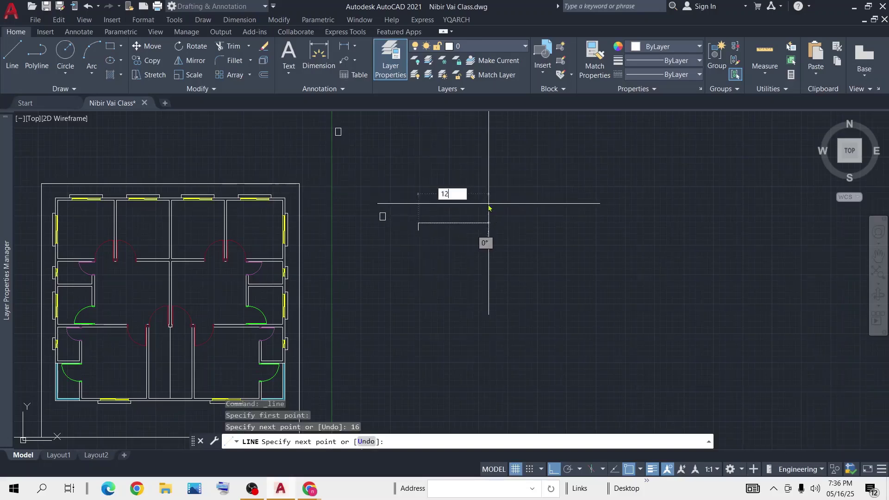
key(Return)
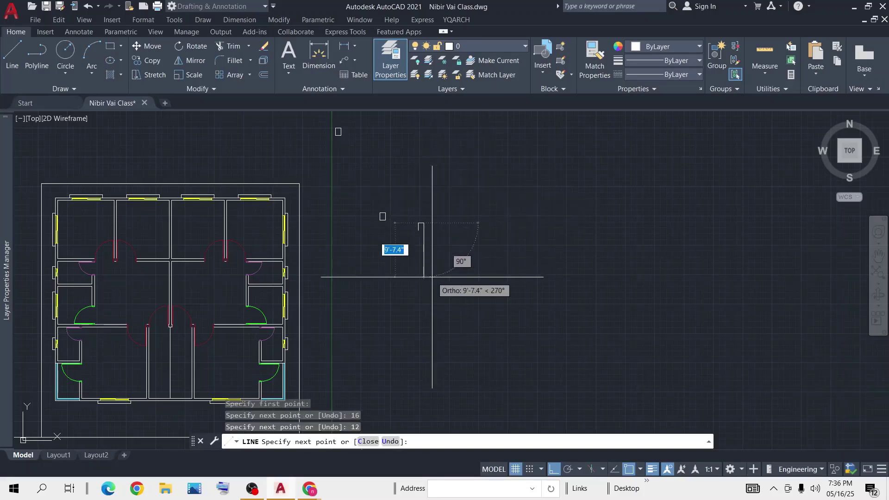
text(16)
key(Return)
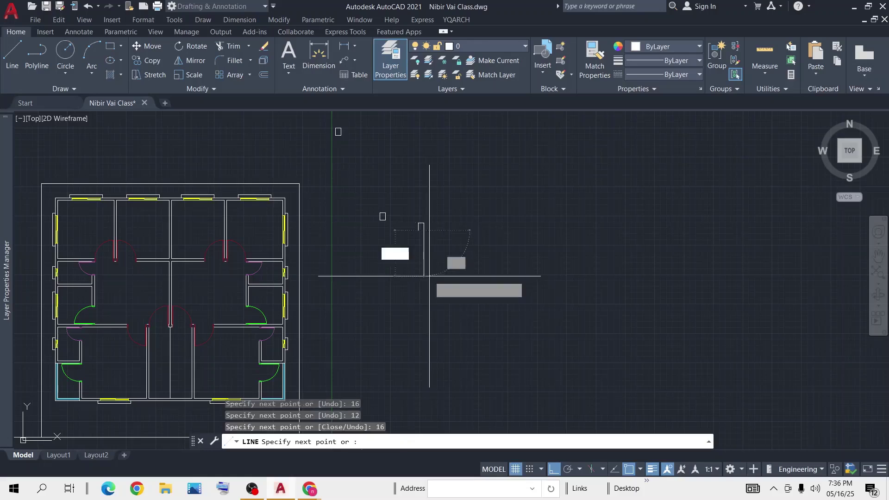
text(12)
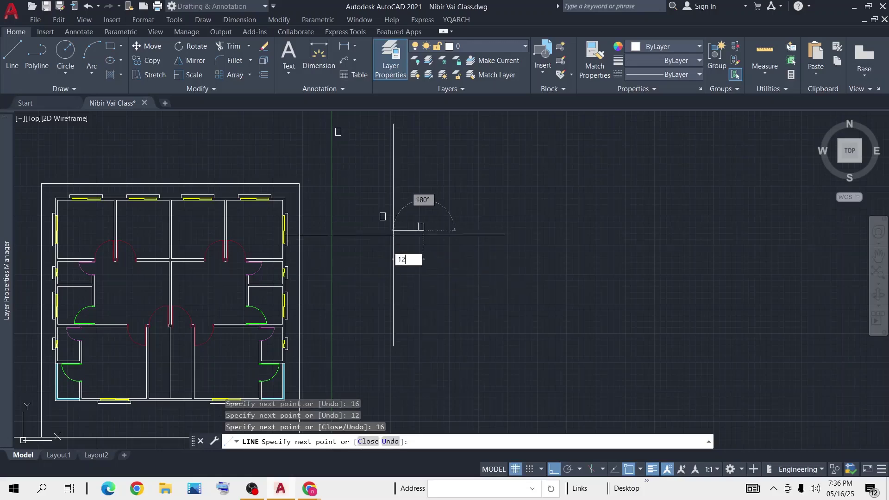
key(Return)
key(Escape)
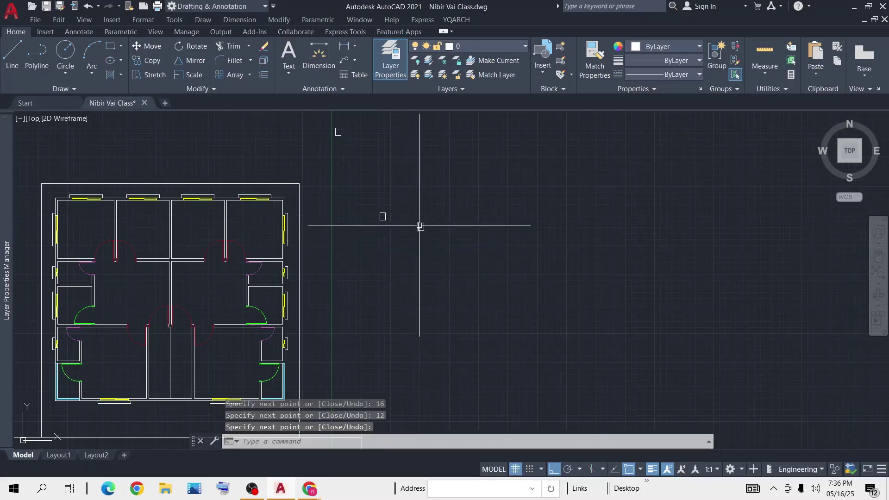
Step: Join the four separate lines of the rightmost rectangle into a single polyline
scroll(421, 226, up, 3)
middle_drag(428, 227, 437, 250)
scroll(411, 233, down, 4)
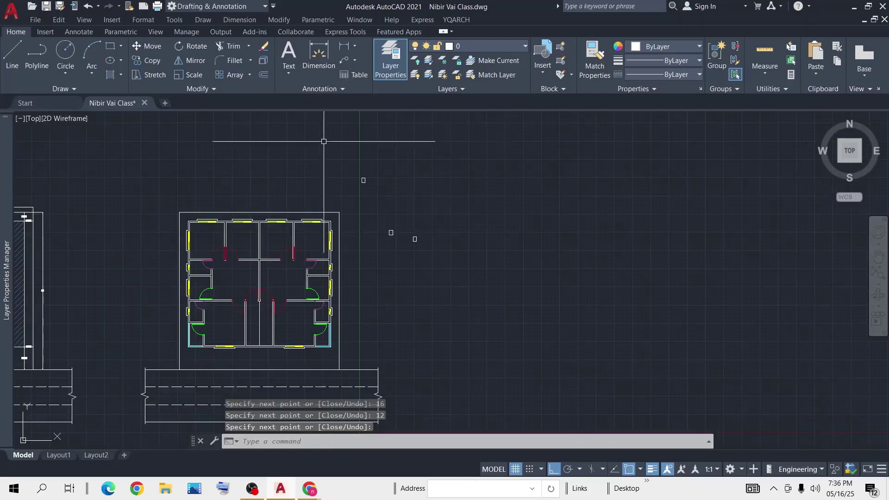
scroll(408, 237, up, 6)
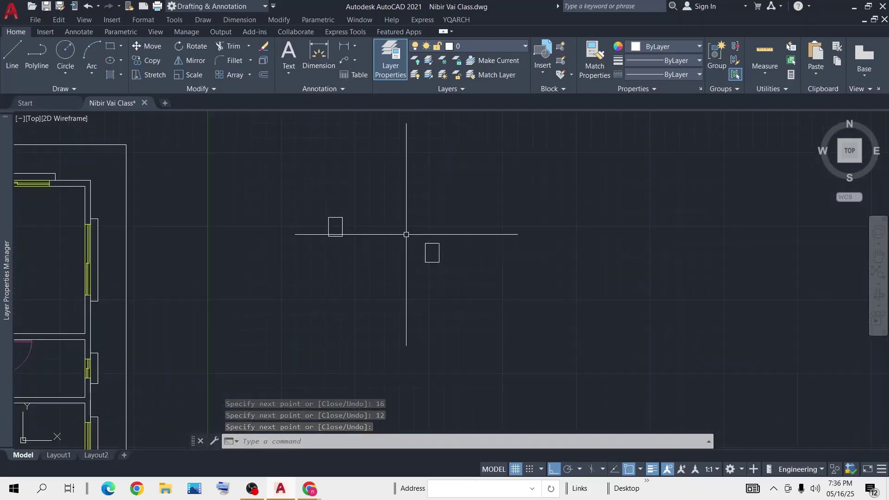
click(432, 243)
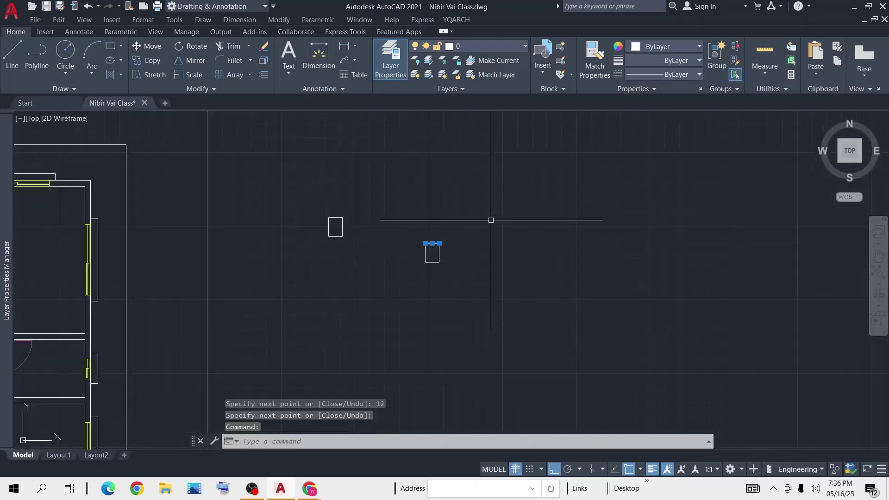
key(Escape)
click(468, 227)
click(406, 295)
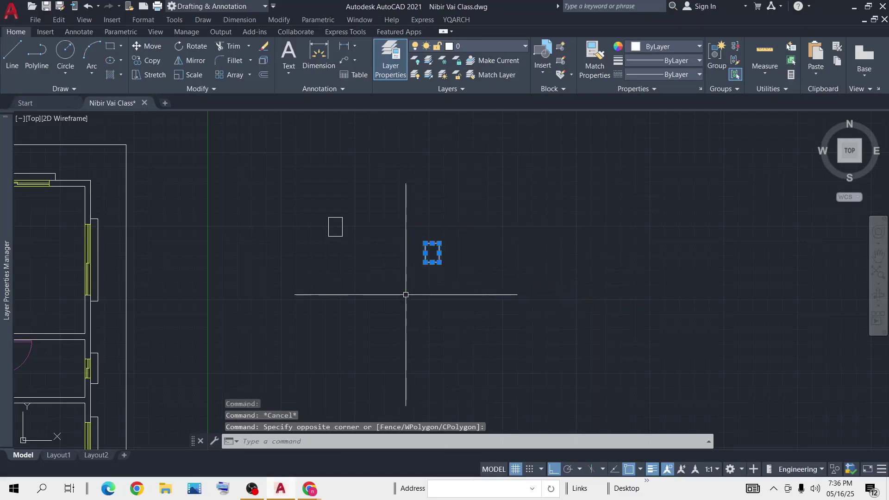
key(Return)
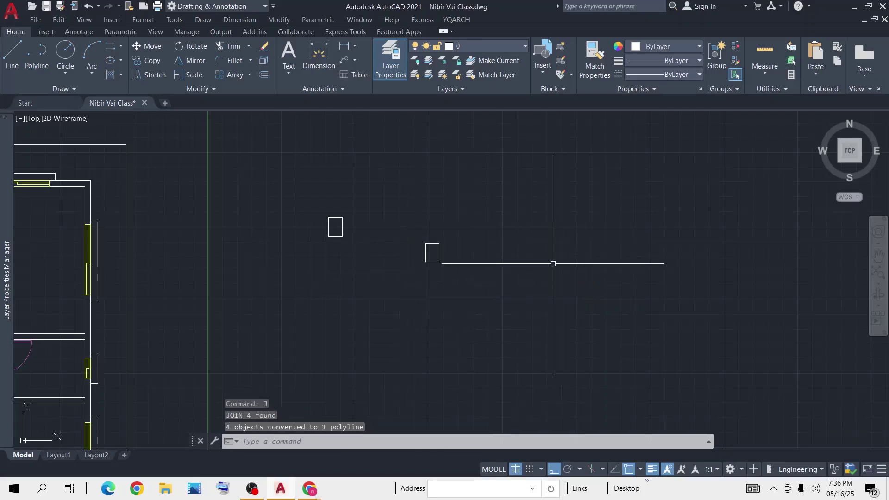
Step: Delete the joined rectangle, the rightmost of the small rectangles beside the floor plan
scroll(463, 261, down, 5)
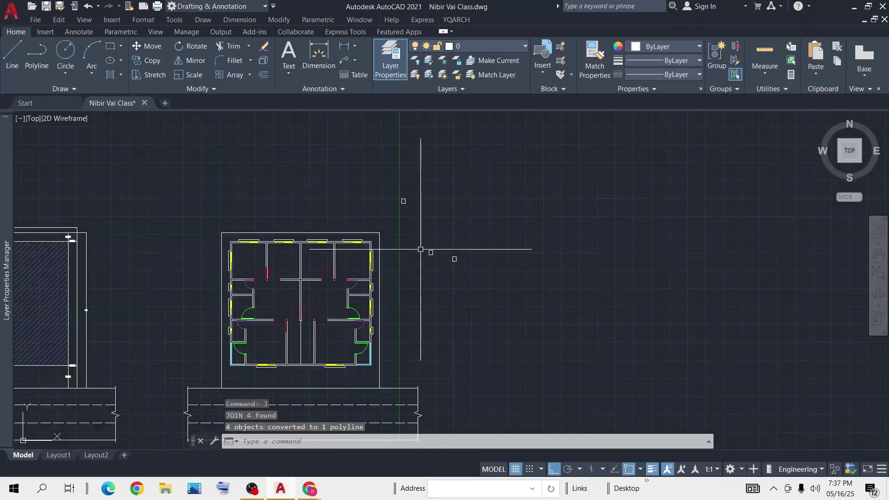
scroll(435, 256, up, 3)
click(521, 223)
click(473, 300)
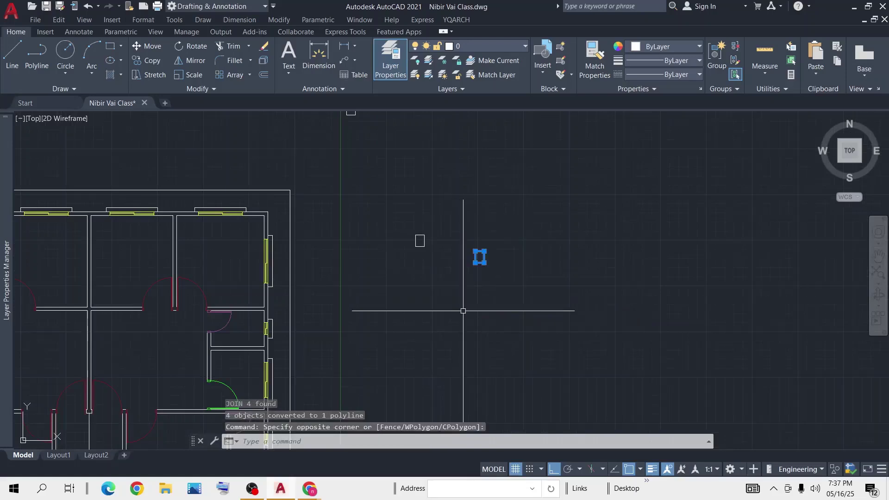
key(Delete)
middle_drag(368, 212, 399, 286)
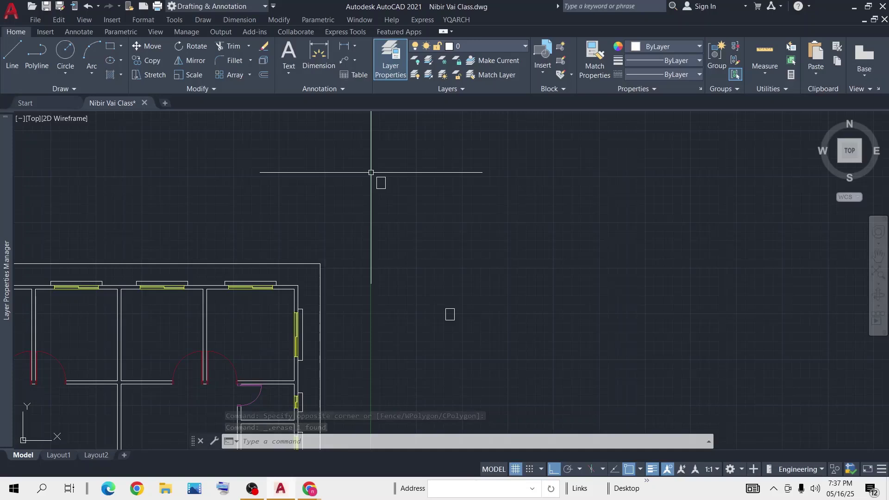
scroll(380, 195, down, 4)
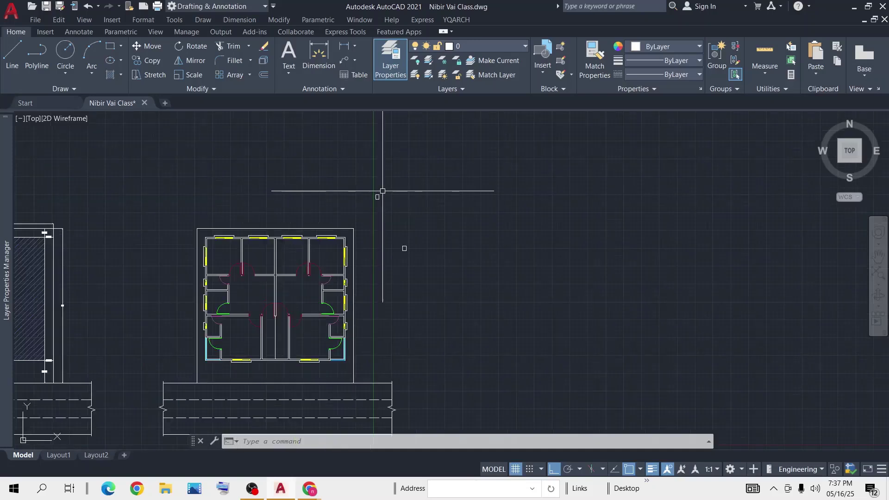
scroll(379, 196, up, 2)
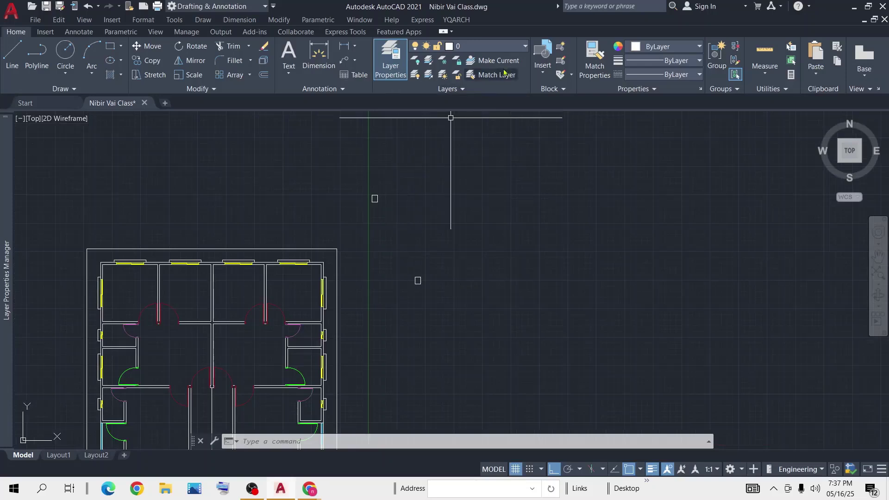
click(523, 47)
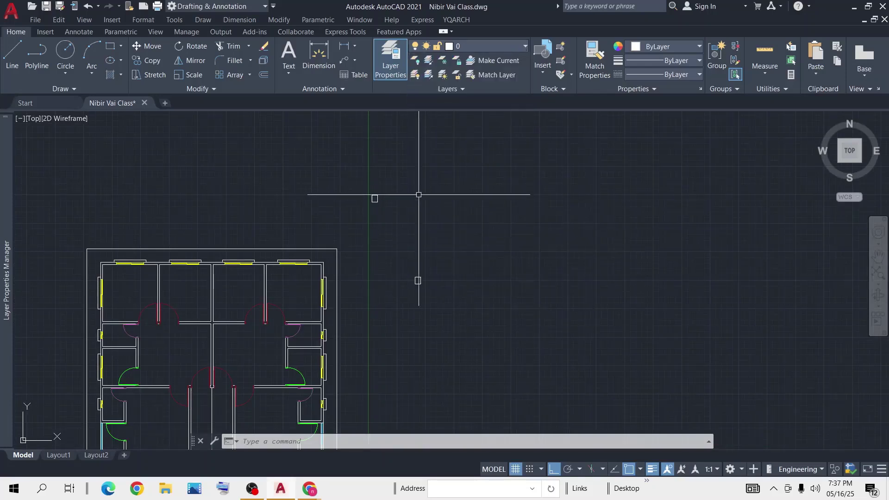
Step: Try converting the upper small rectangle beside the floor plan into a block named column, and undo the block creation
scroll(378, 204, up, 4)
scroll(378, 204, down, 2)
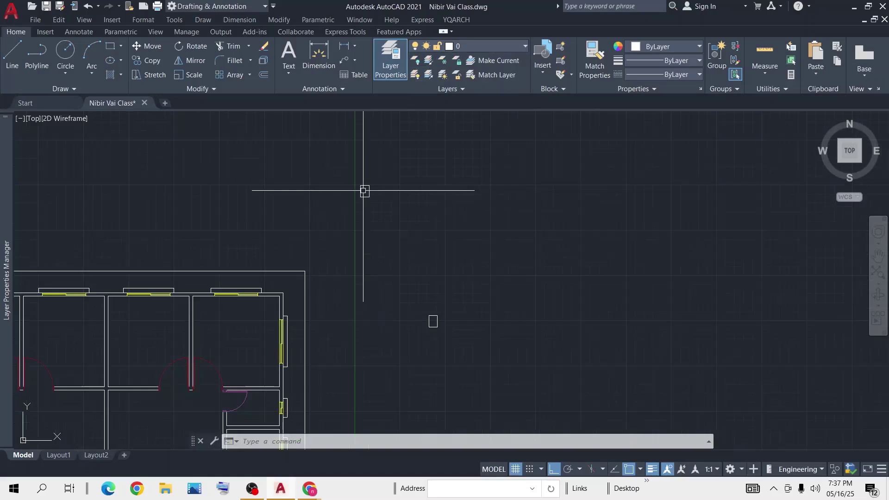
click(409, 154)
click(318, 214)
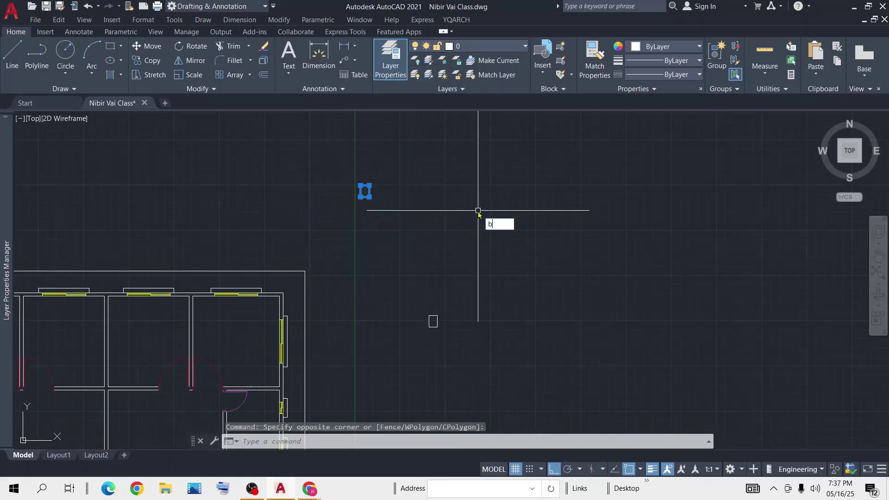
text(b)
key(Return)
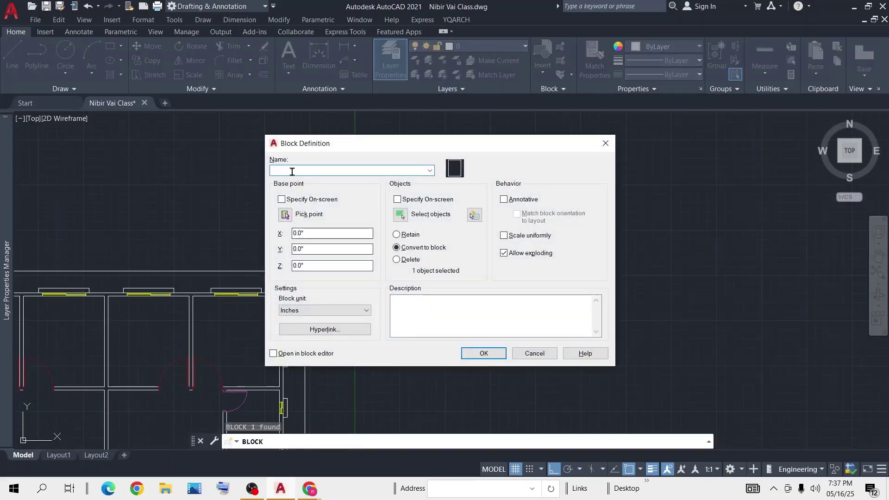
text(c)
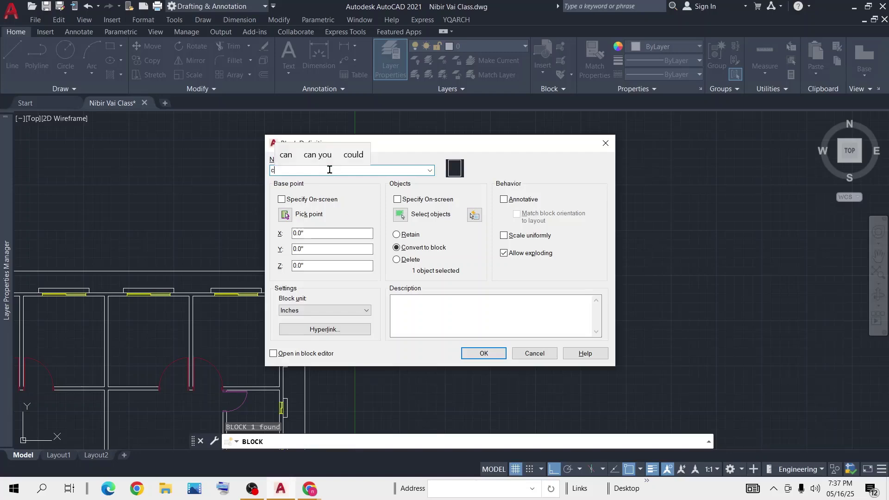
text(olum)
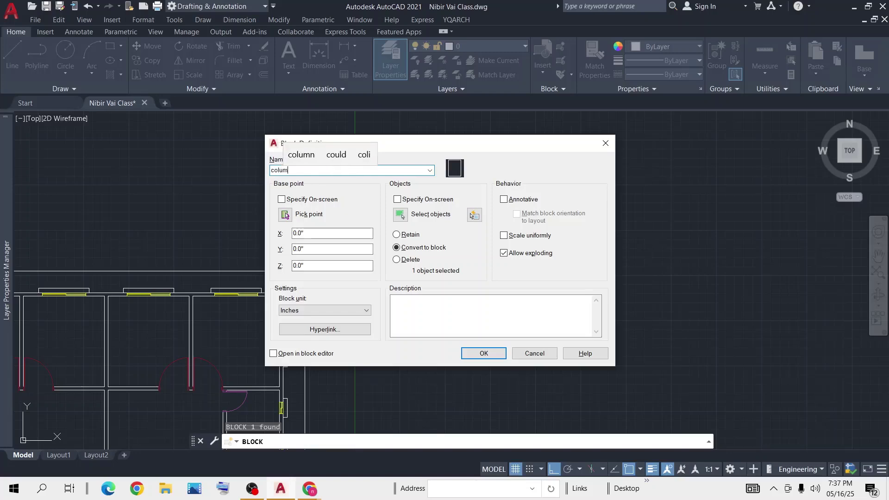
text(n)
click(483, 353)
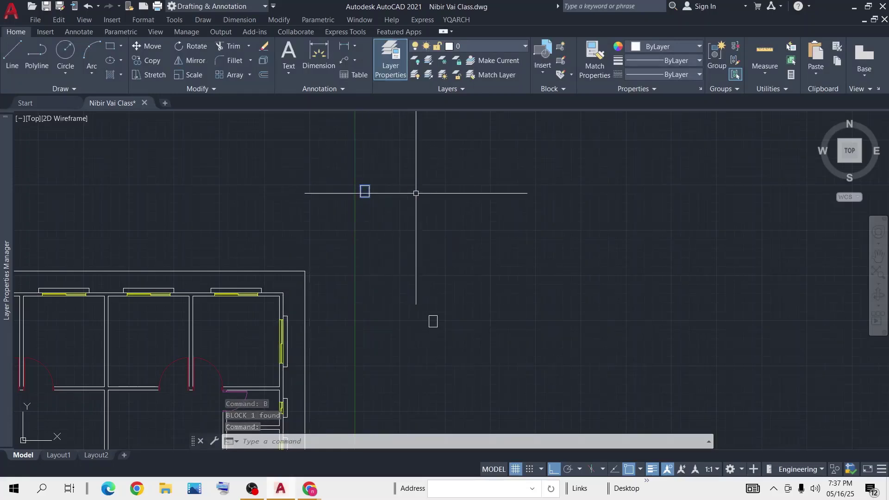
key(ctrl+z)
key(ctrl+z)
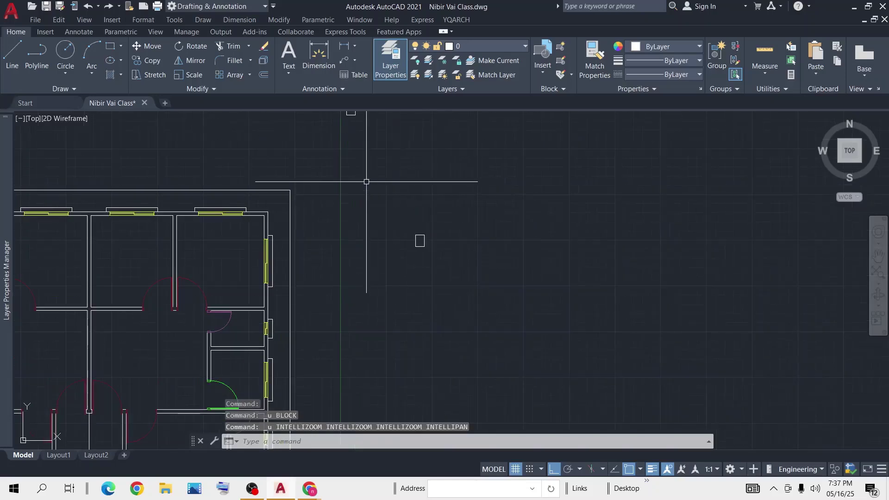
Step: Move the upper small rectangle beside the floor plan onto the Colum layer
scroll(366, 179, down, 2)
middle_drag(371, 183, 378, 227)
click(362, 181)
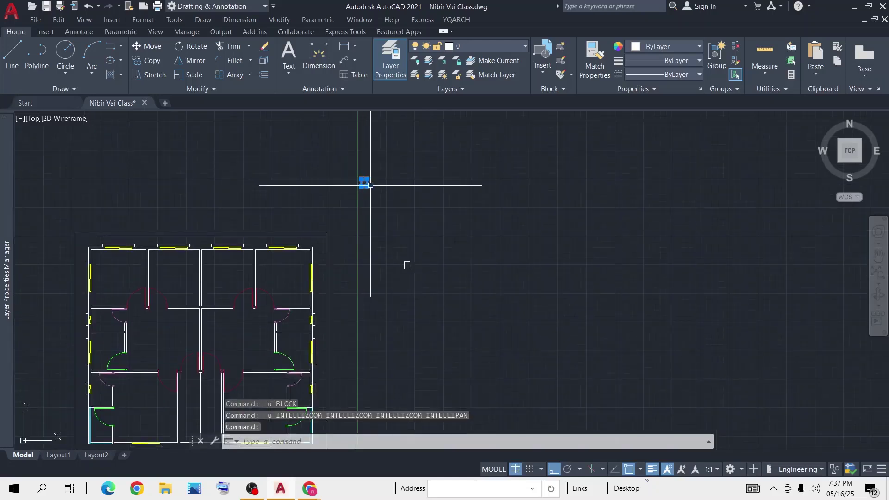
scroll(369, 183, up, 5)
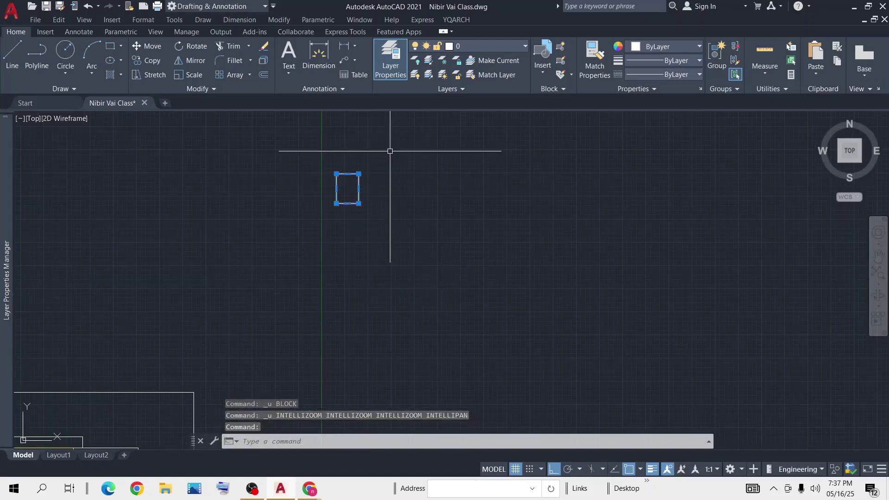
click(510, 46)
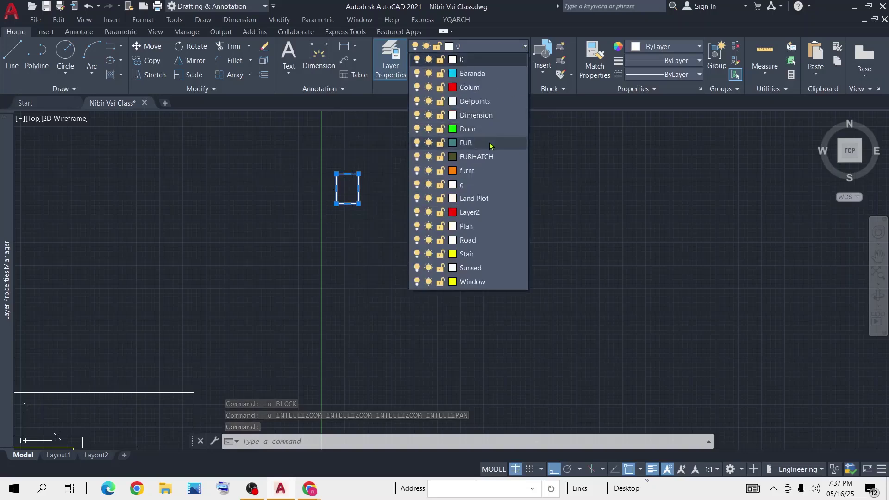
click(468, 86)
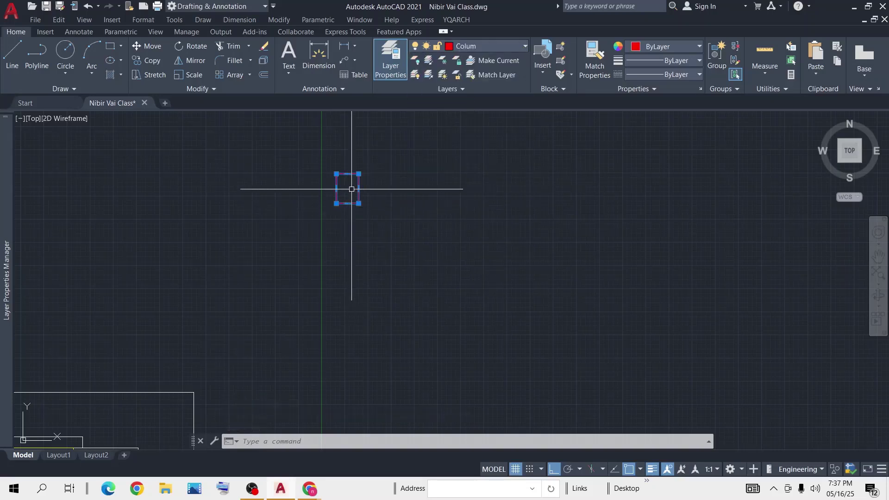
key(Escape)
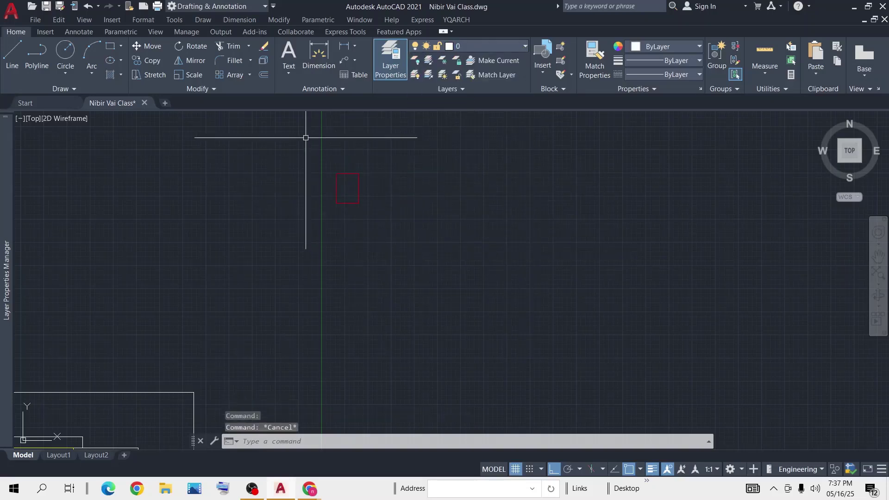
Step: Convert the red column rectangle into a block named clm
click(403, 164)
click(279, 253)
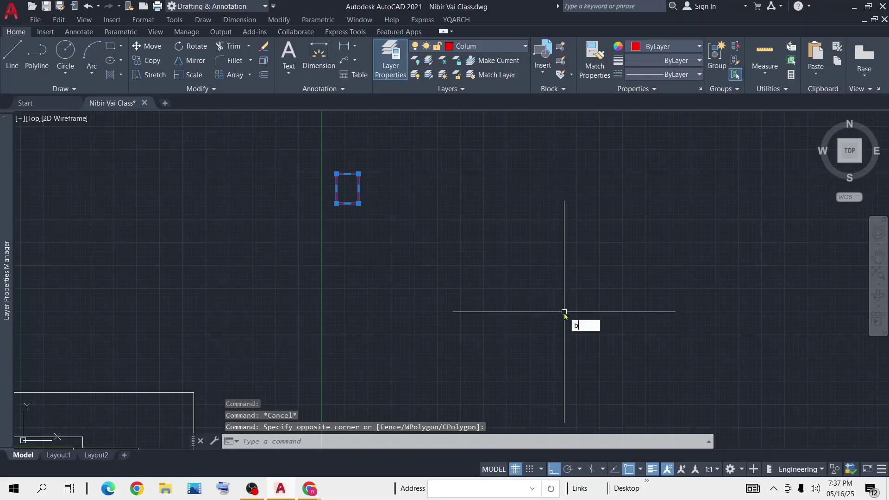
text(b)
key(Return)
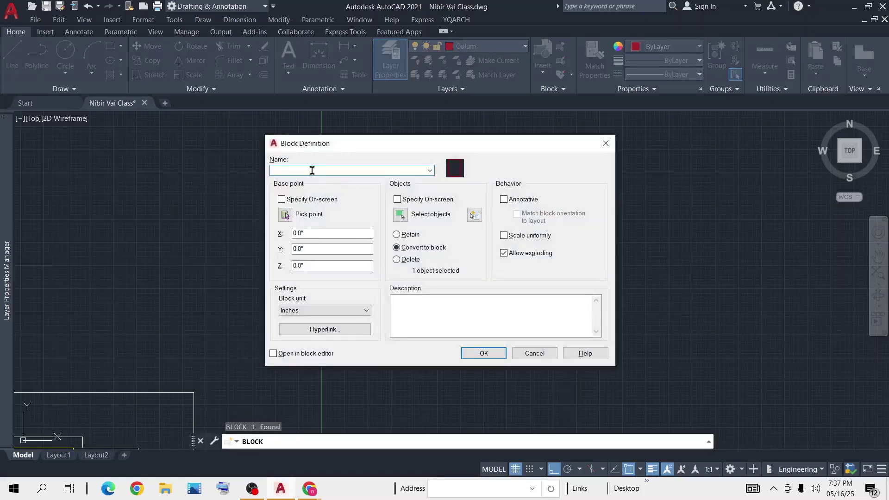
text(clm)
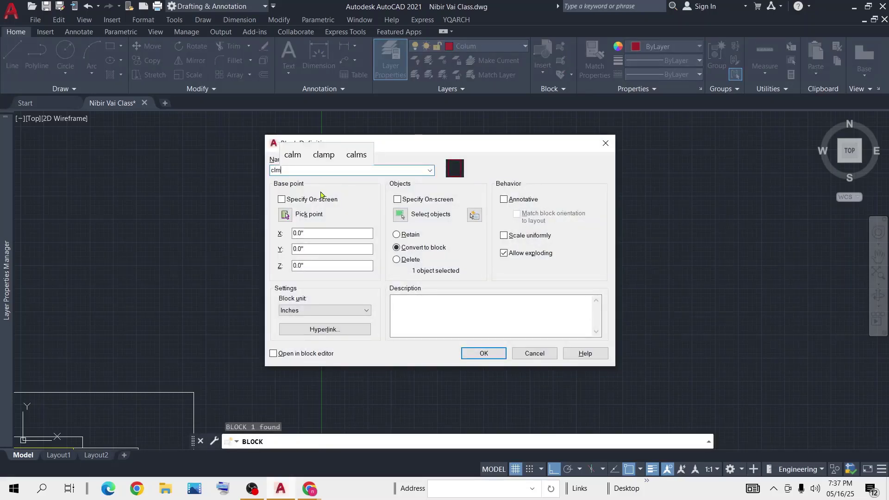
click(479, 357)
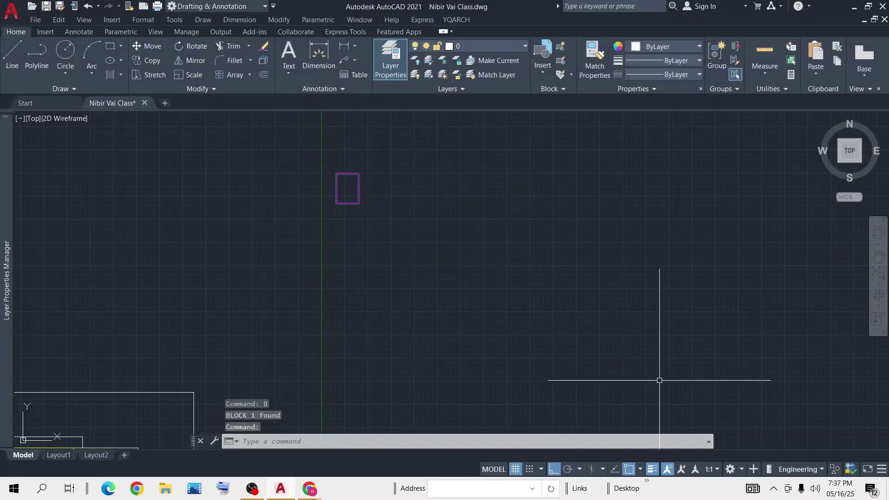
Step: Delete the remaining white rectangle below and to the right of the red column block
scroll(461, 247, down, 3)
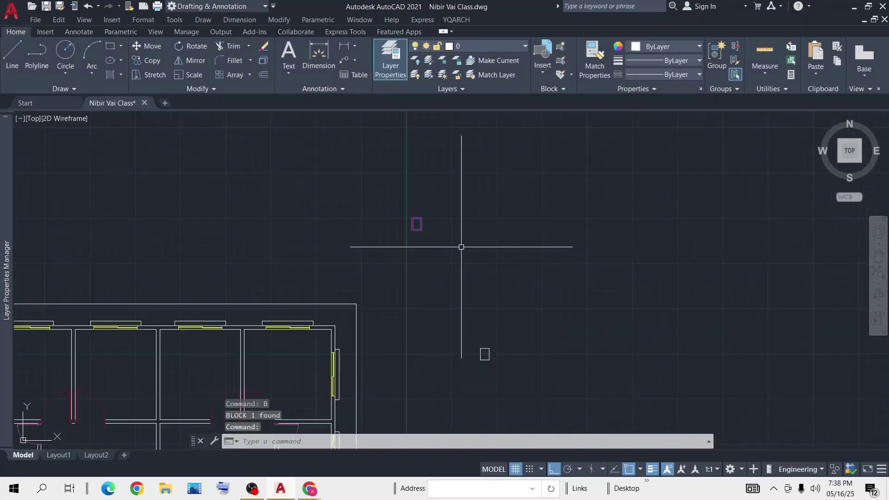
click(473, 203)
click(507, 195)
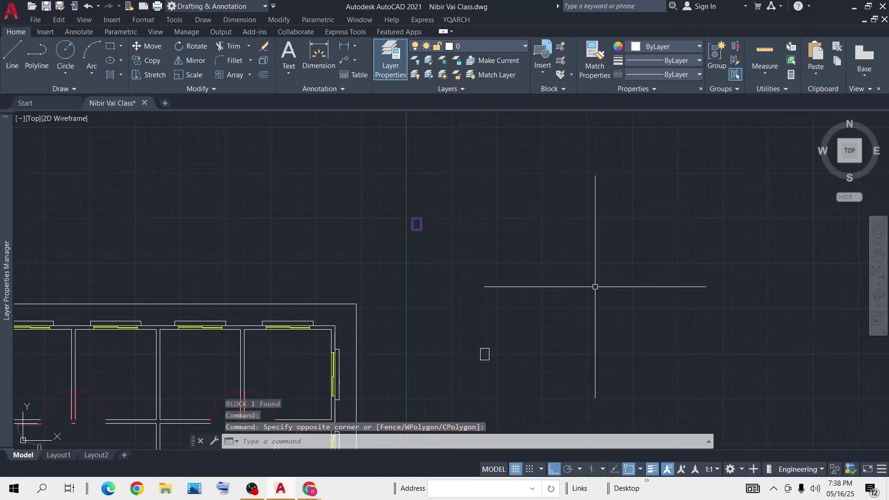
key(Escape)
click(576, 301)
click(439, 381)
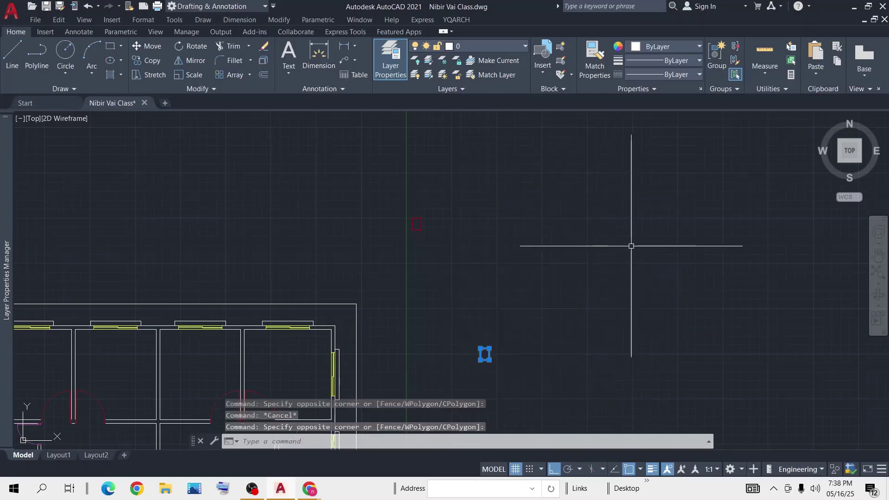
key(Delete)
Step: Draw a rectangle 18 inches wide and 14 inches high in the empty area below and to the right of the red column block
scroll(538, 244, down, 2)
middle_drag(538, 244, 651, 200)
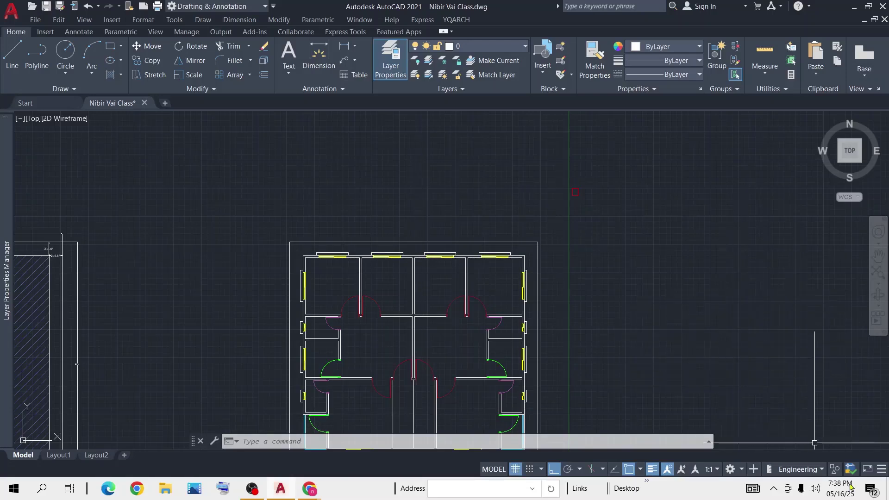
mouse_move(695, 264)
middle_down()
mouse_move(700, 274)
mouse_move(659, 283)
middle_up()
scroll(659, 283, up, 4)
scroll(577, 255, down, 4)
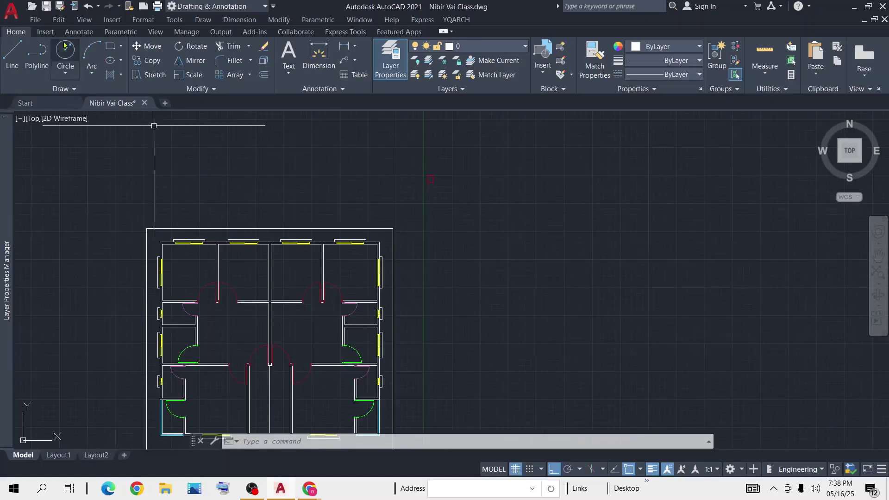
click(112, 47)
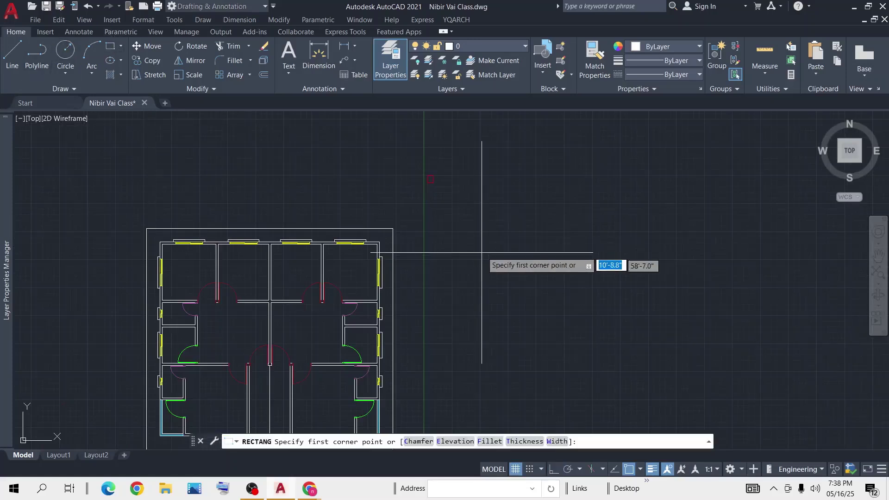
click(483, 219)
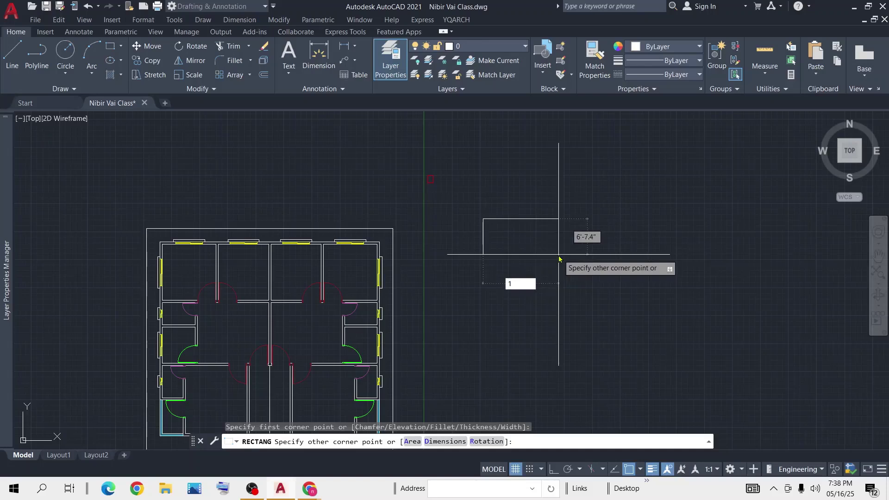
key(Tab)
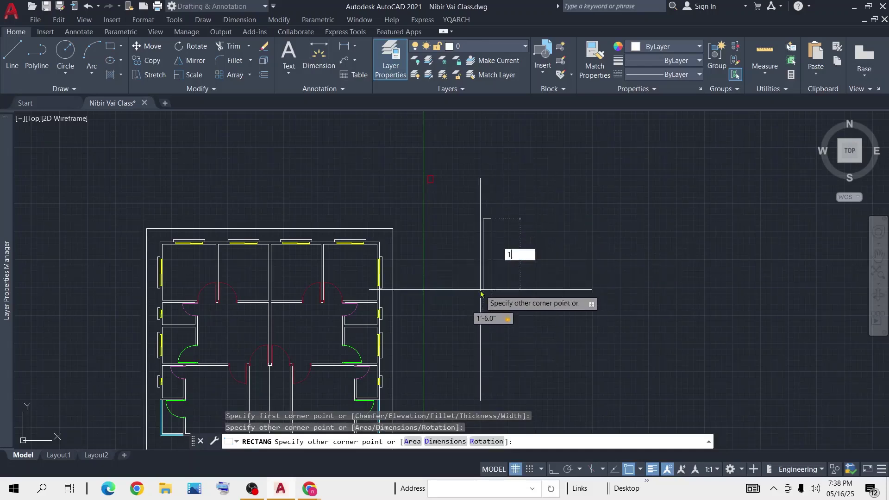
text(14)
key(Return)
scroll(486, 216, up, 4)
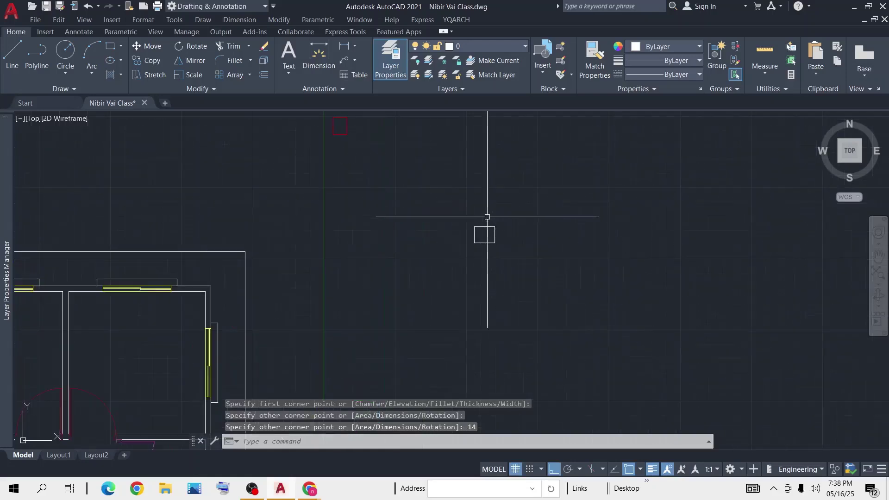
Step: Convert the 18 by 14 inch rectangle into a separate block named clmn, without redefining the clm block
click(520, 214)
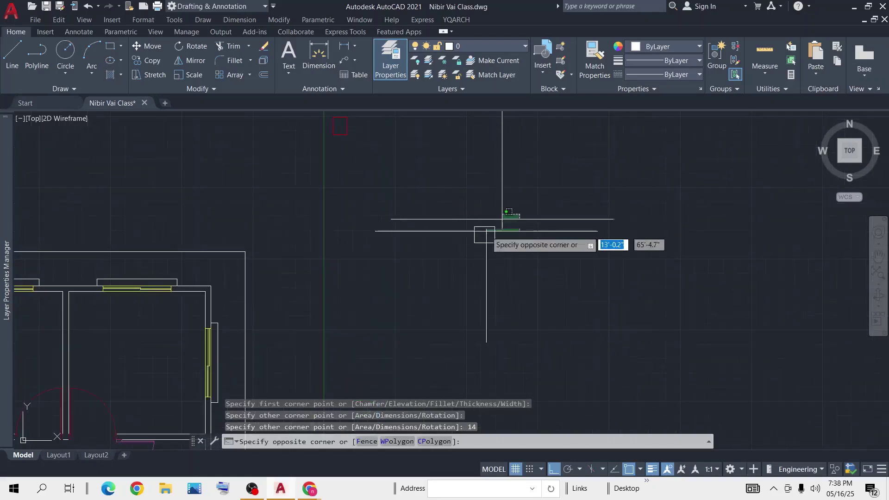
click(435, 289)
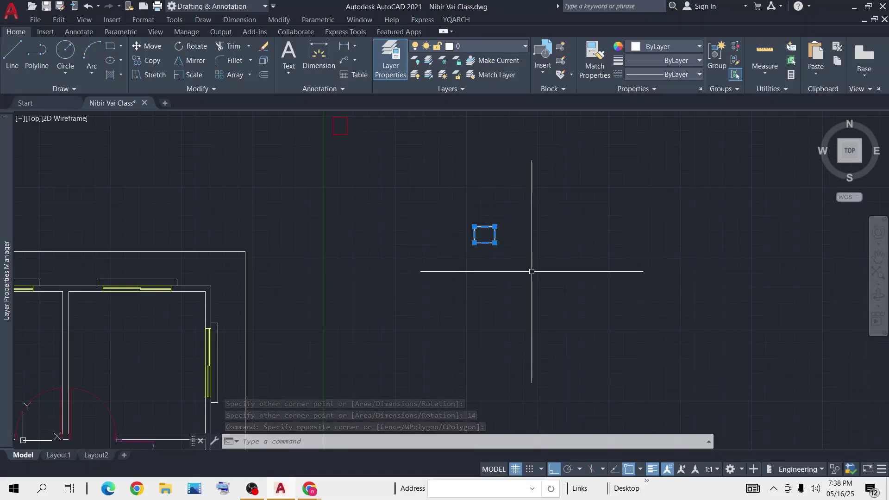
text(b)
key(Return)
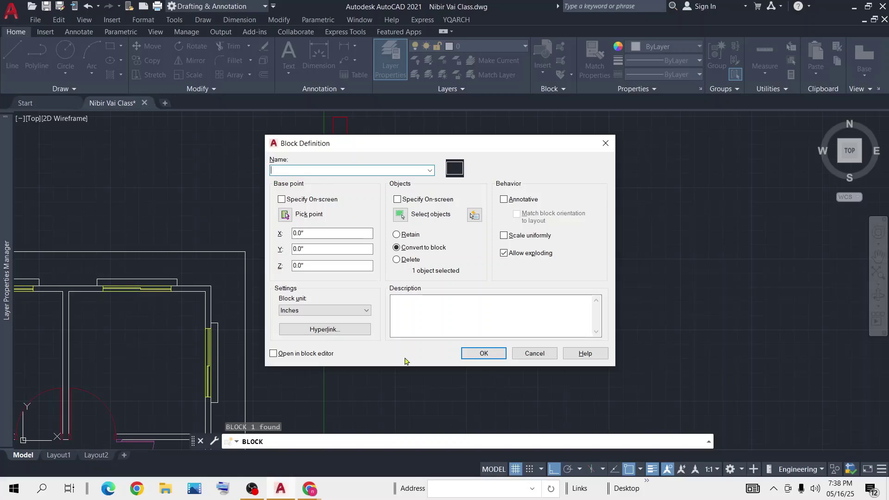
text(clm)
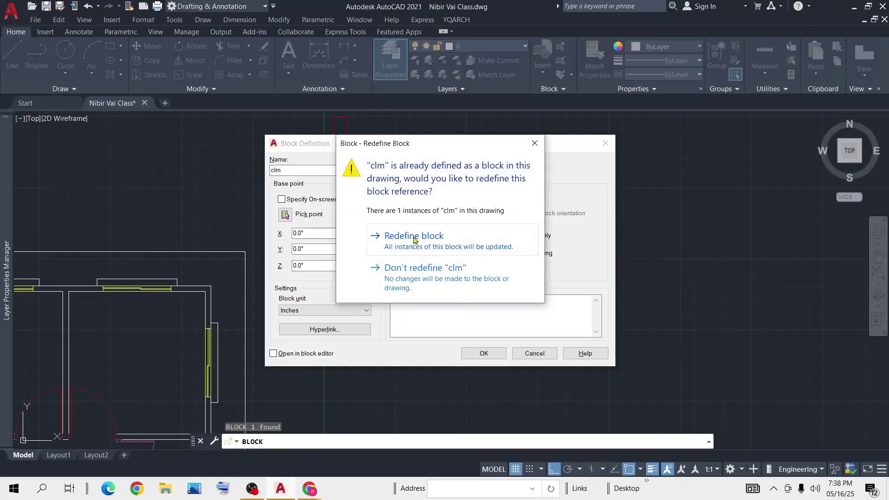
click(534, 144)
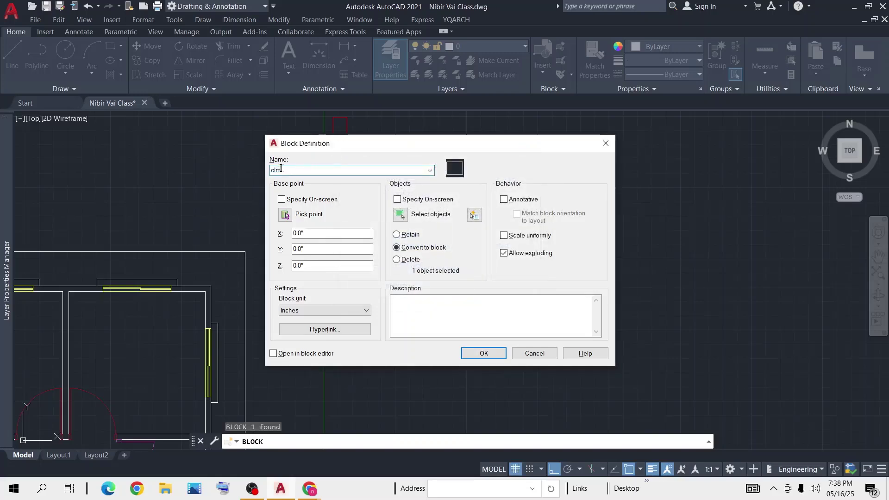
click(483, 353)
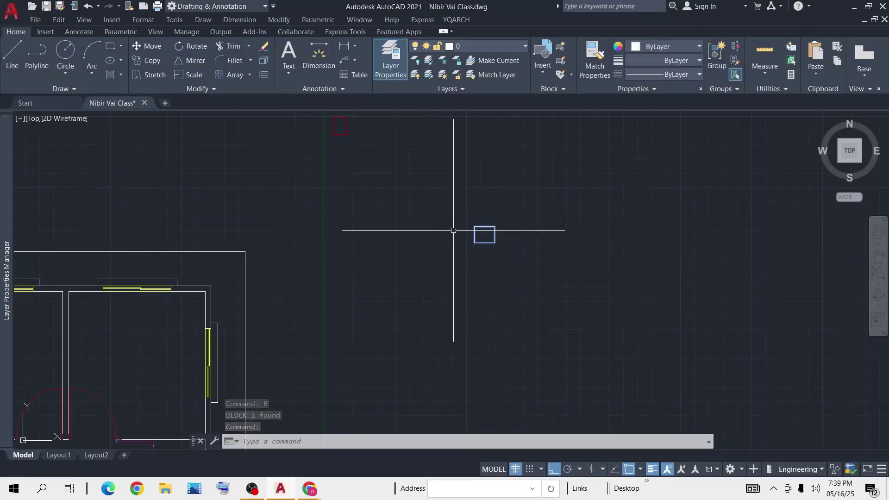
Step: Edit the clmn block definition to colour its rectangle cyan, and close the block editor
double_click(489, 227)
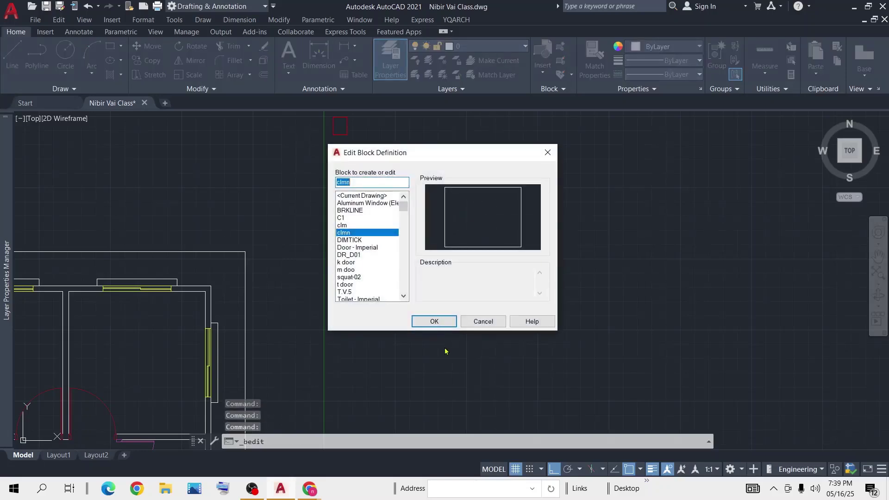
click(434, 322)
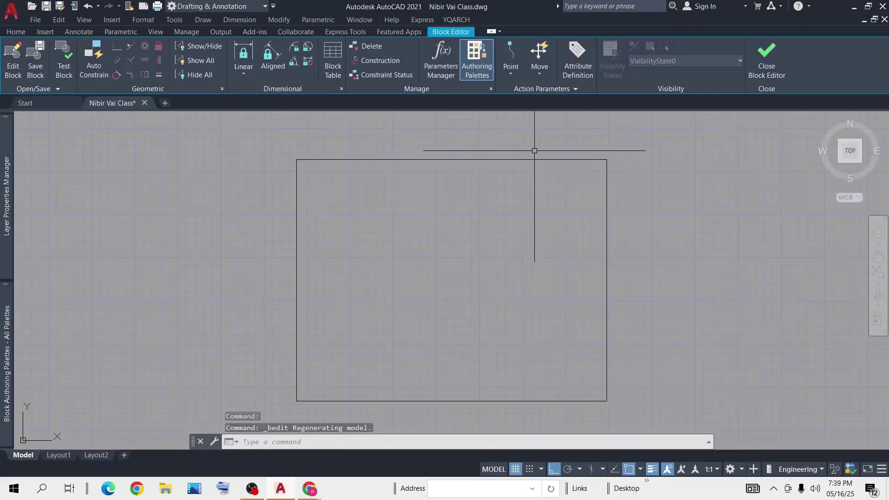
click(660, 138)
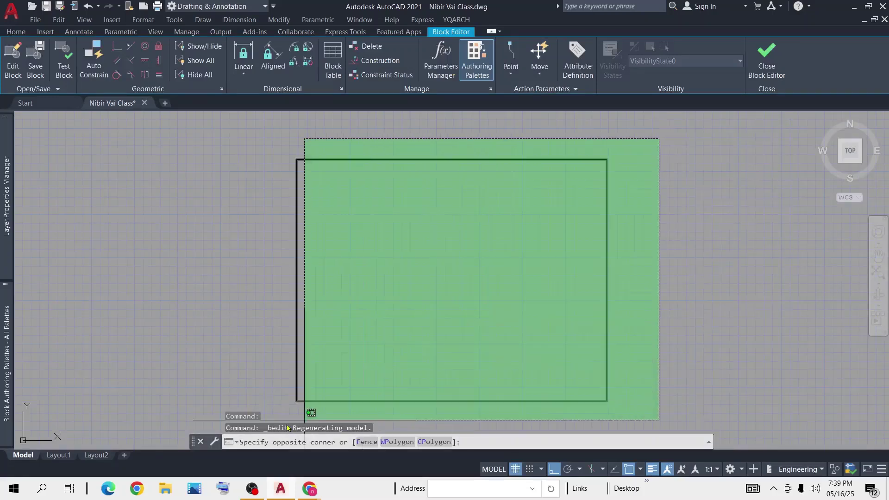
click(194, 409)
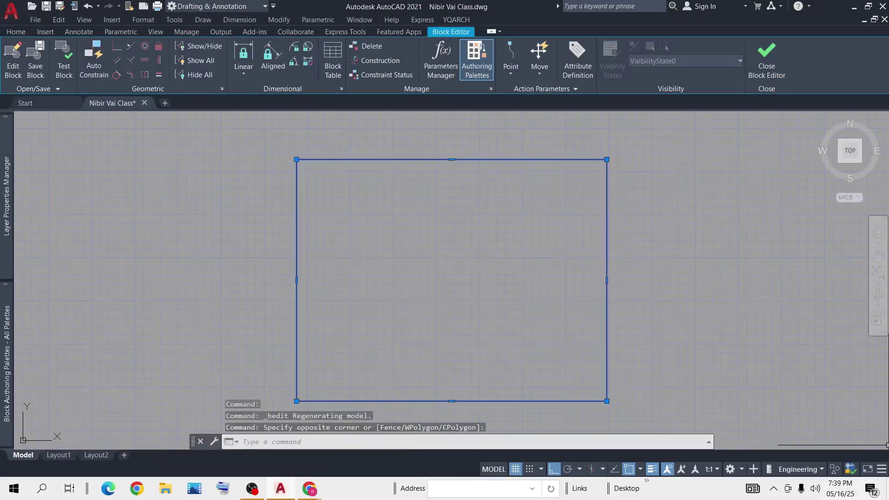
click(17, 32)
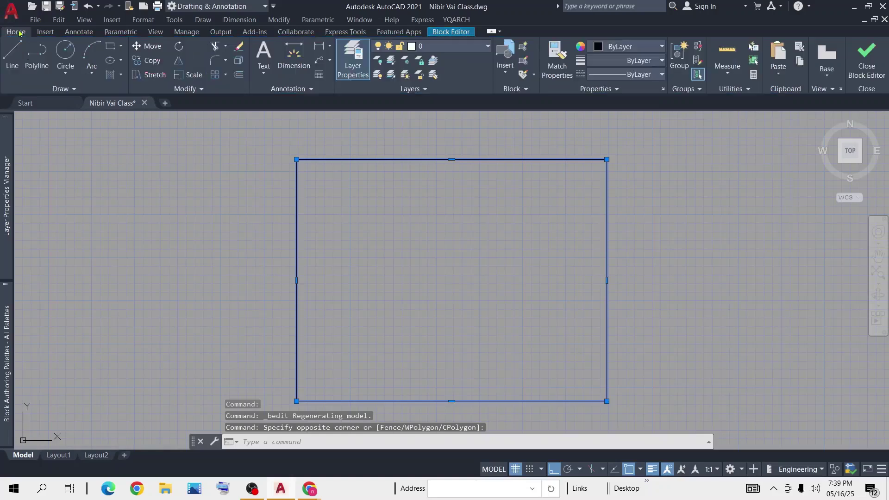
click(656, 46)
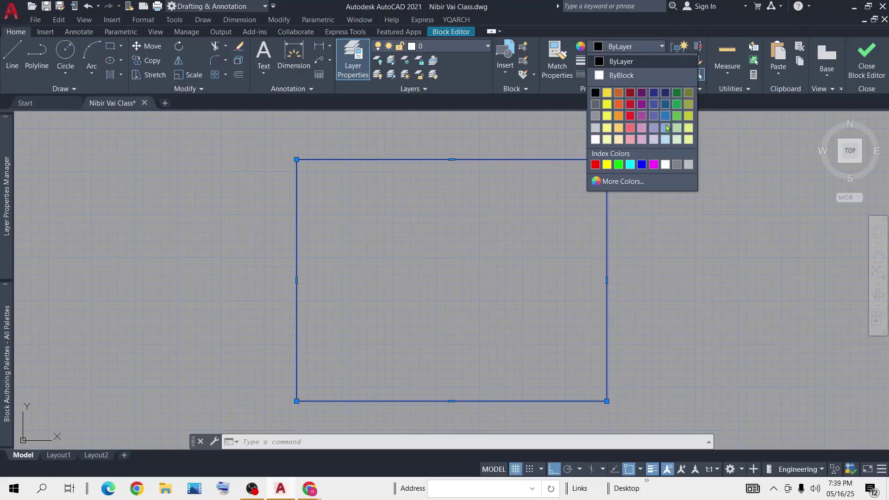
click(631, 164)
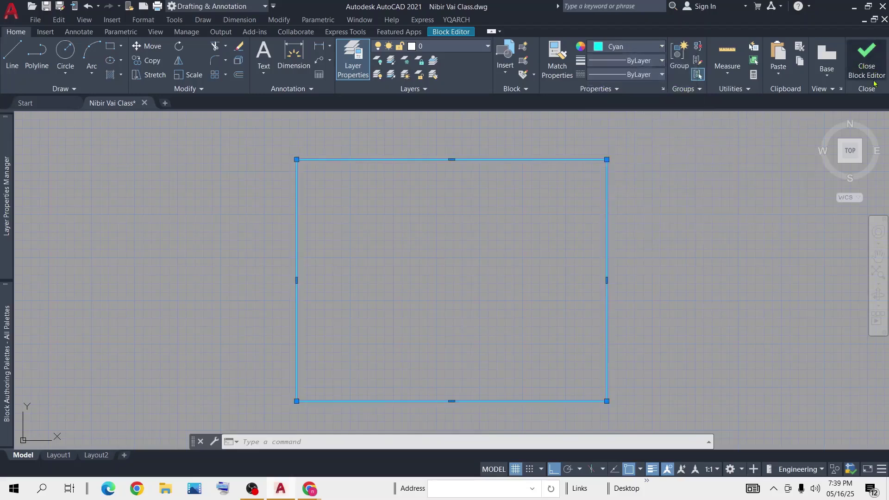
click(867, 65)
click(452, 221)
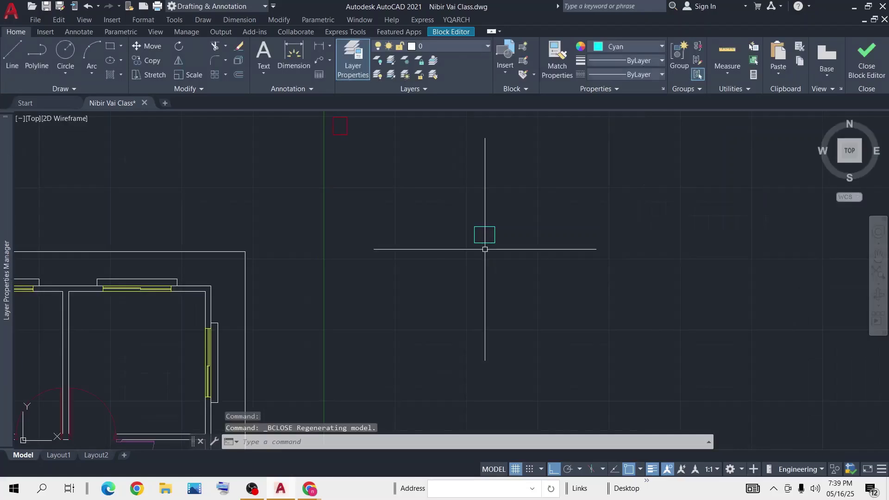
Step: Move the cyan column block onto the Colum layer
click(561, 170)
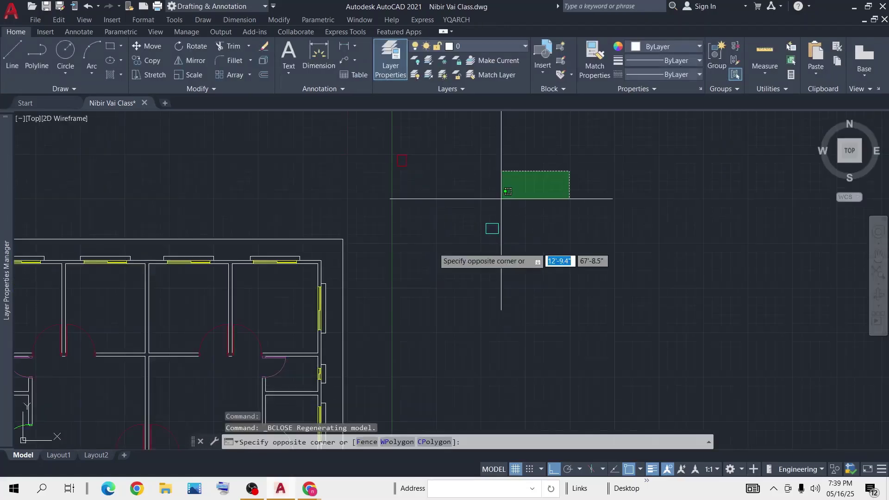
click(435, 312)
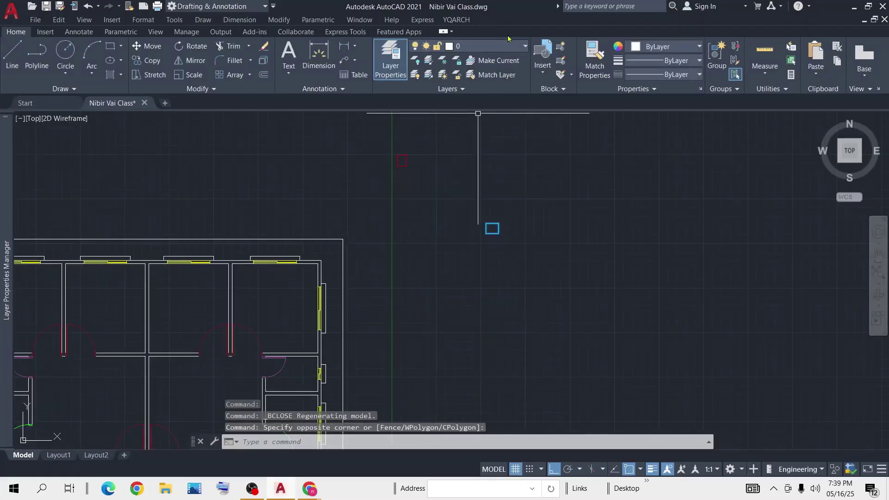
click(527, 46)
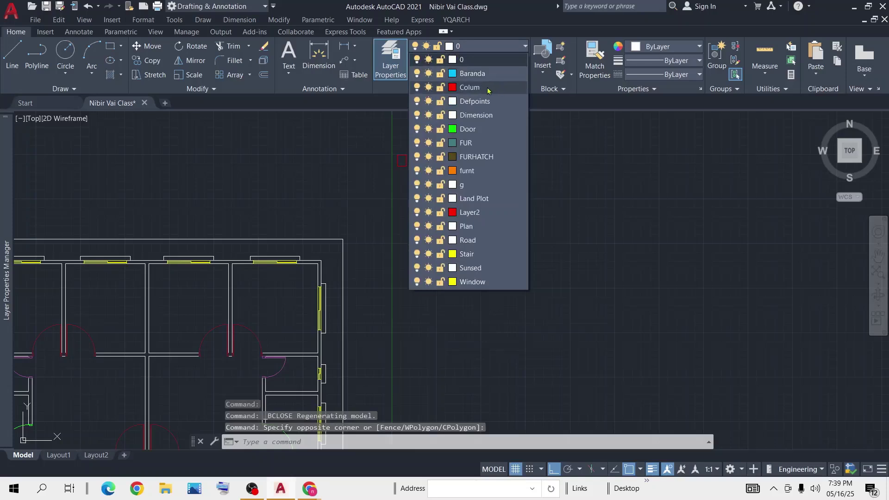
click(495, 107)
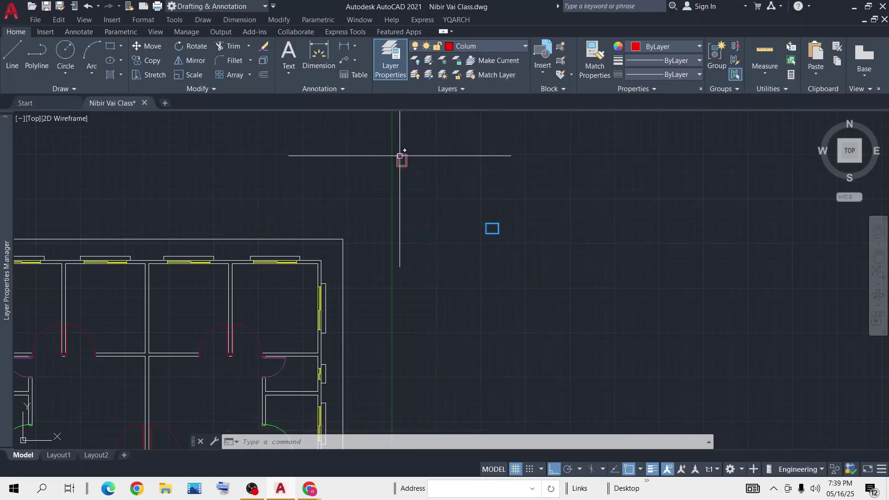
key(Escape)
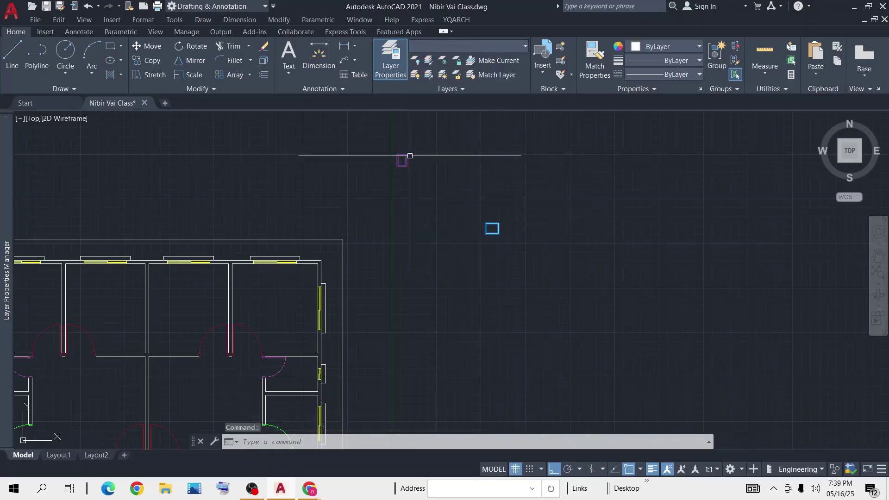
Step: Assign the red and cyan column blocks together to the Colum layer and check each block's layer
click(522, 49)
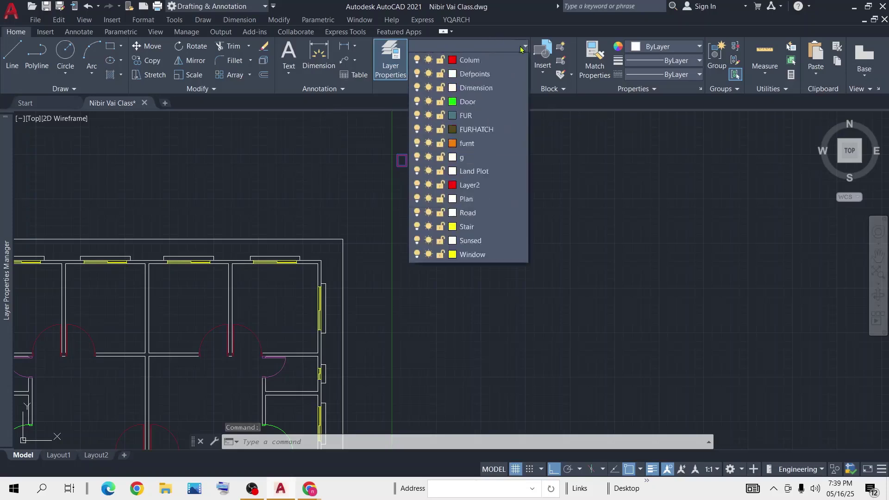
click(604, 203)
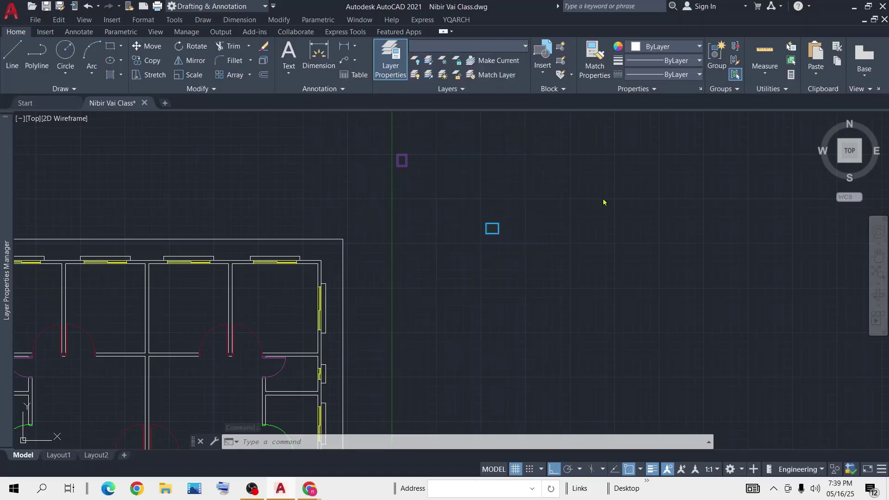
click(447, 145)
click(517, 47)
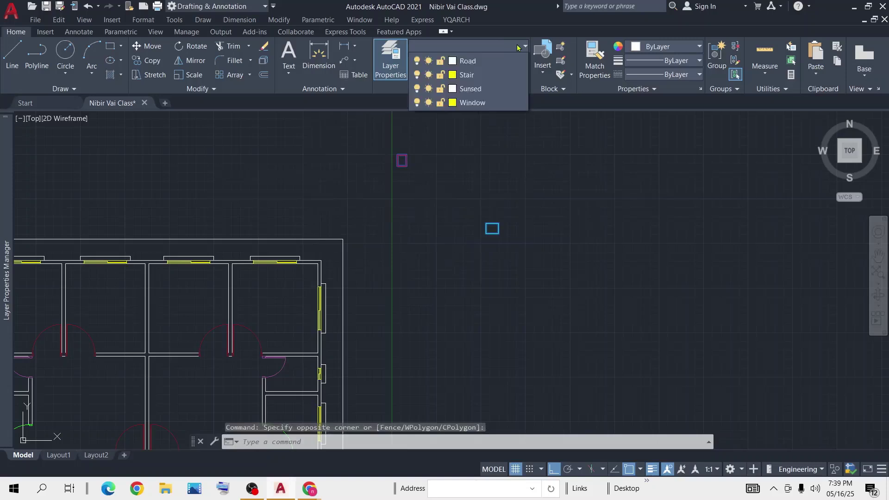
click(473, 90)
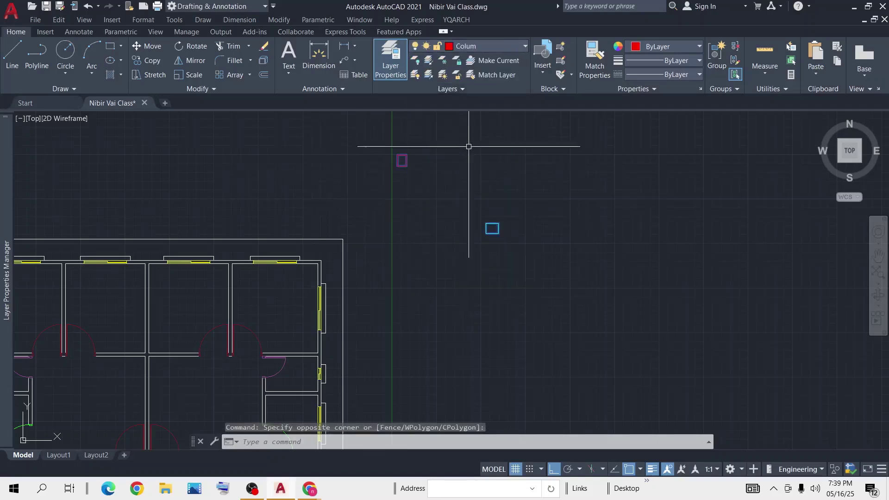
key(Escape)
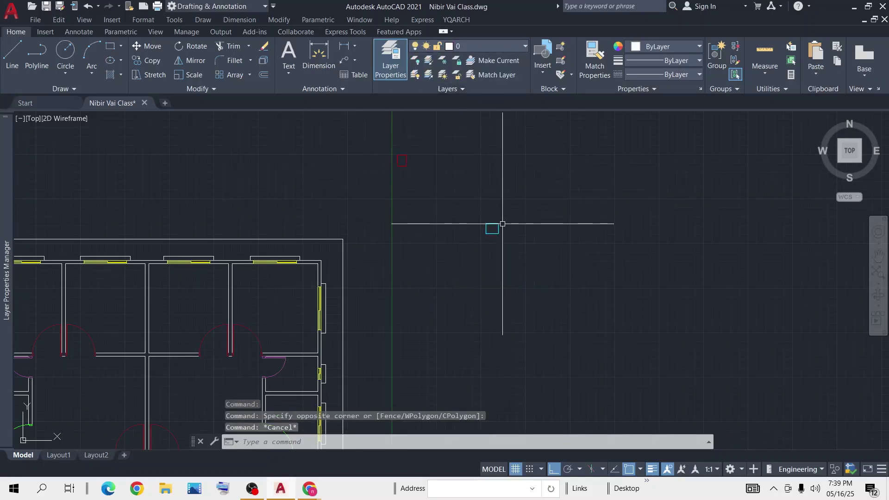
click(498, 227)
click(443, 237)
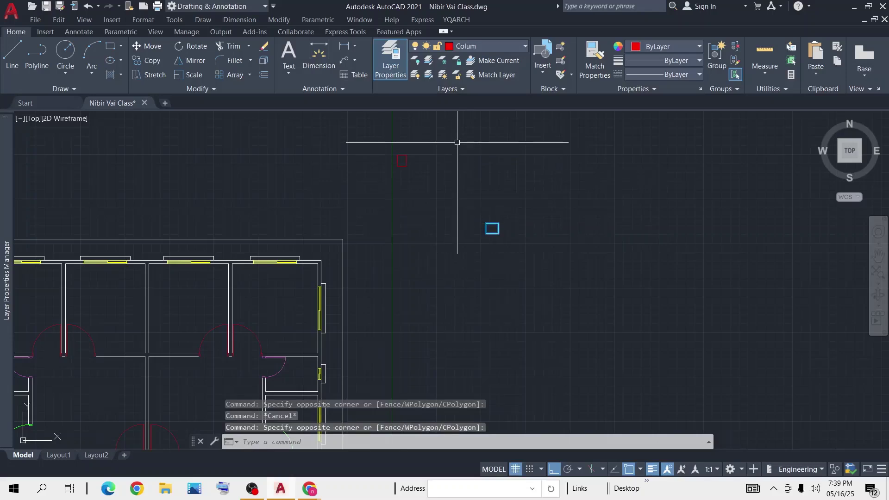
key(Escape)
click(429, 144)
click(377, 173)
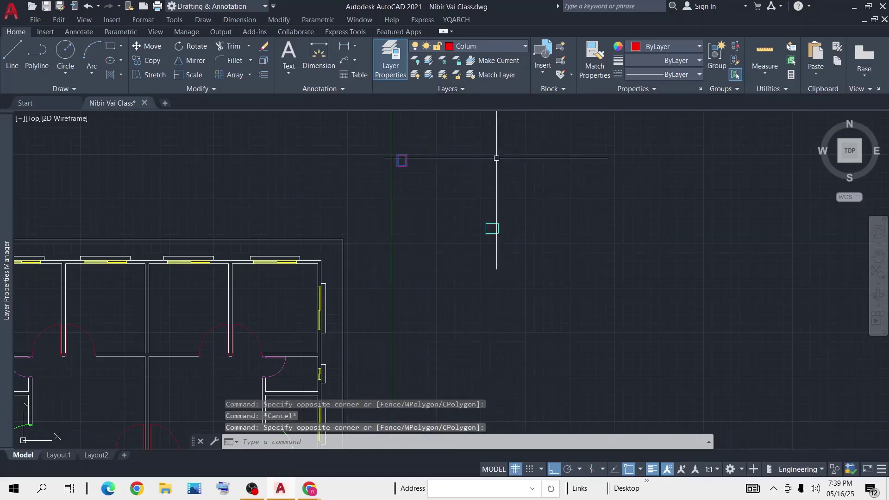
key(Escape)
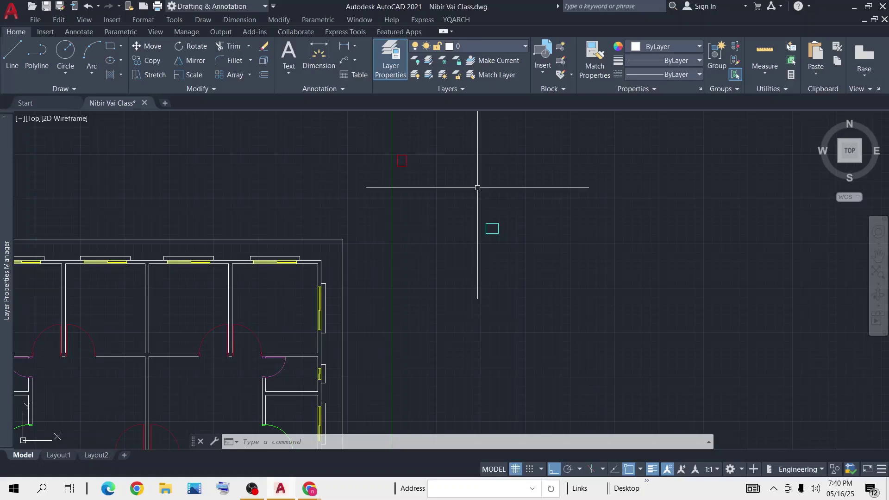
Step: Copy the red column block by its upper-left corner to the outer upper-left wall corner of the floor plan
scroll(421, 204, down, 5)
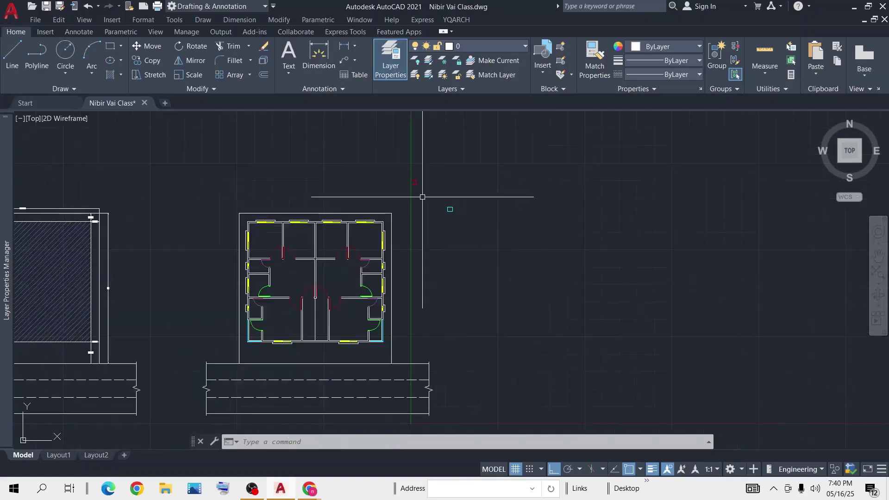
scroll(414, 182, up, 5)
scroll(414, 181, down, 5)
scroll(429, 160, up, 7)
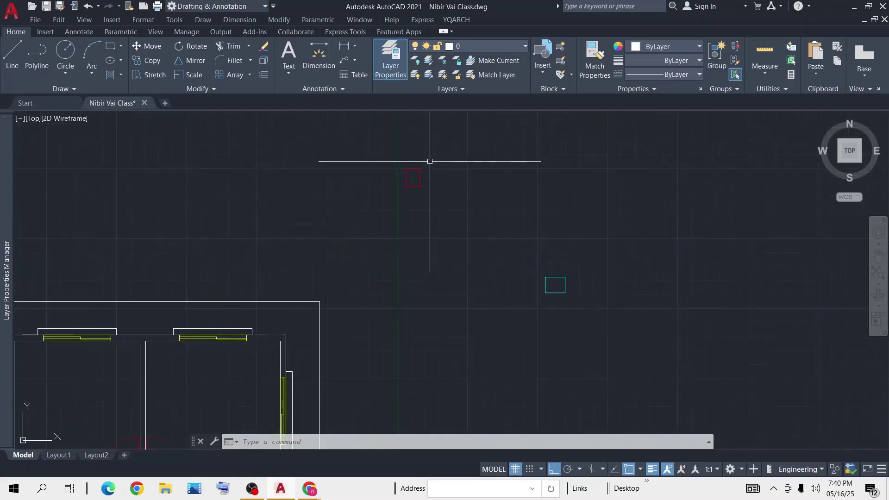
click(445, 152)
click(347, 202)
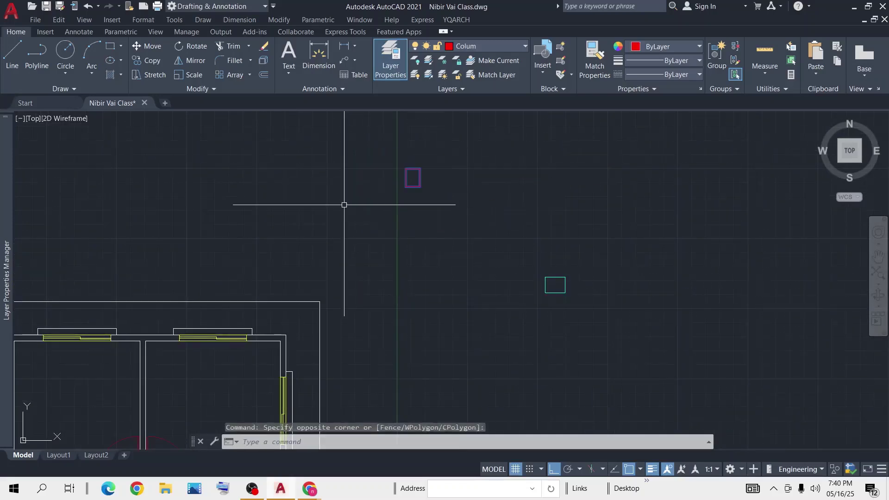
scroll(373, 221, down, 4)
scroll(135, 254, up, 5)
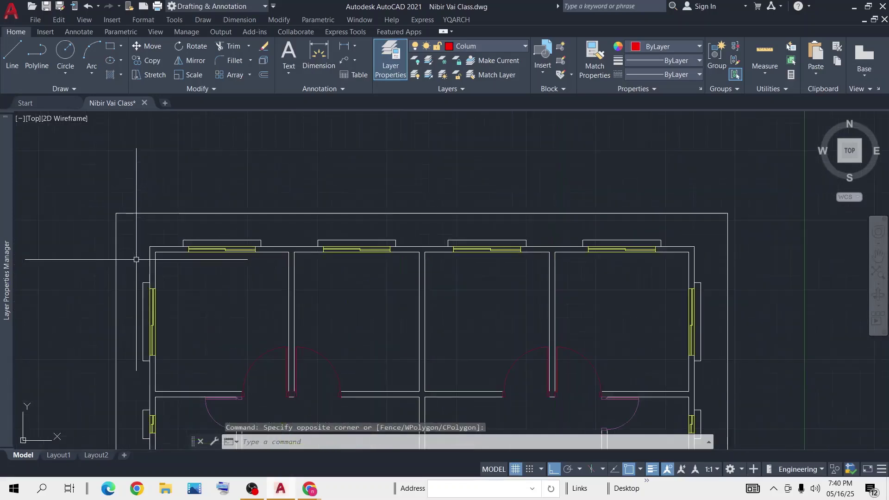
scroll(417, 212, down, 5)
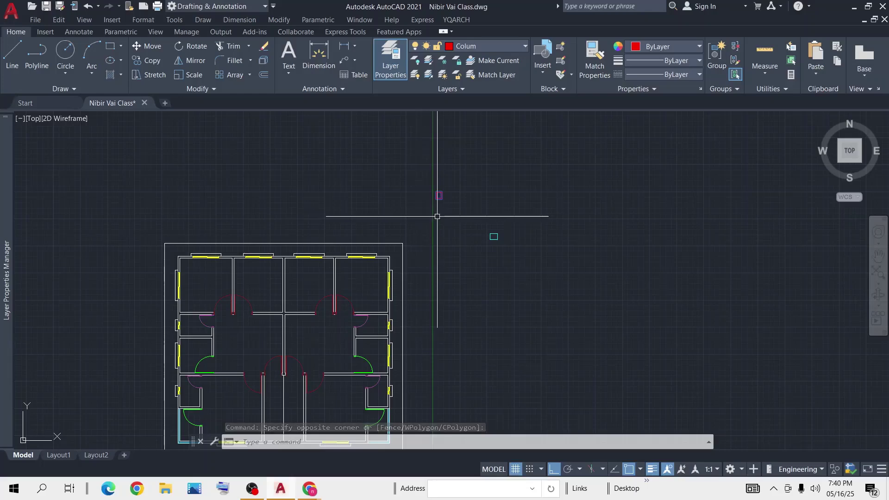
click(437, 216)
text(cp)
key(Return)
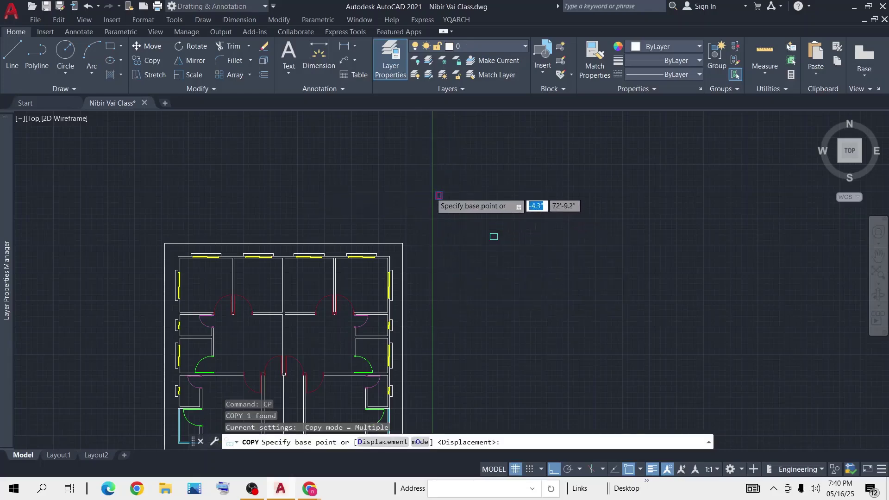
scroll(432, 192, up, 6)
click(443, 192)
scroll(278, 241, down, 8)
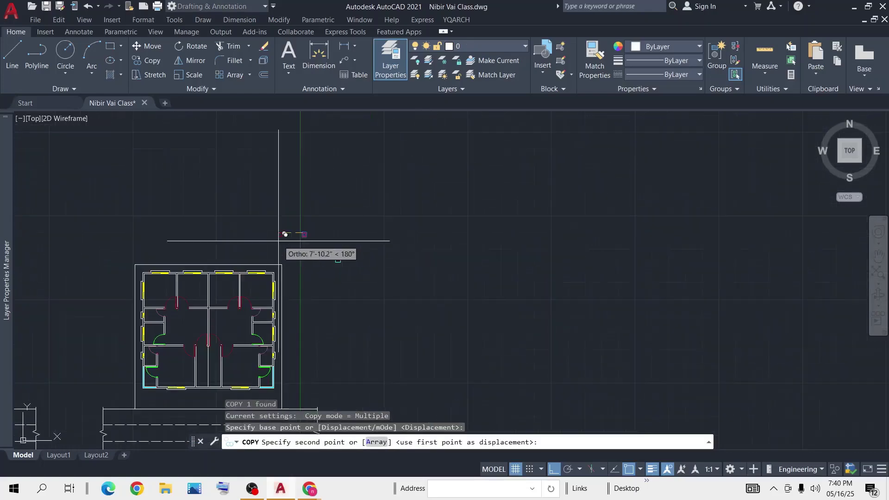
scroll(320, 195, up, 8)
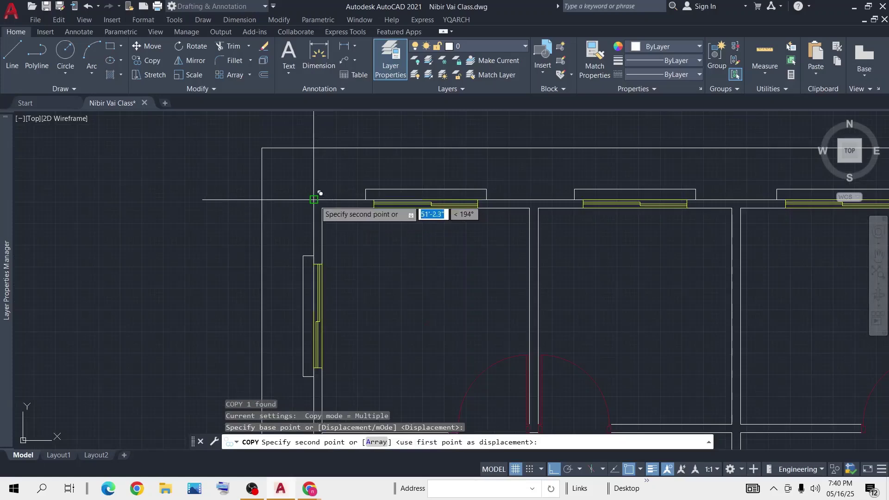
click(314, 200)
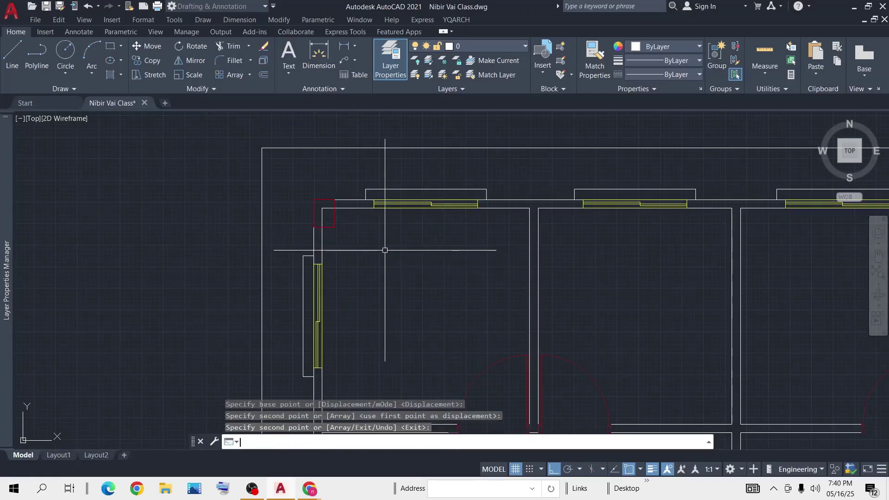
Step: Copy the cyan column block straight down to an empty spot beside the floor plan
scroll(461, 175, down, 8)
scroll(423, 264, up, 6)
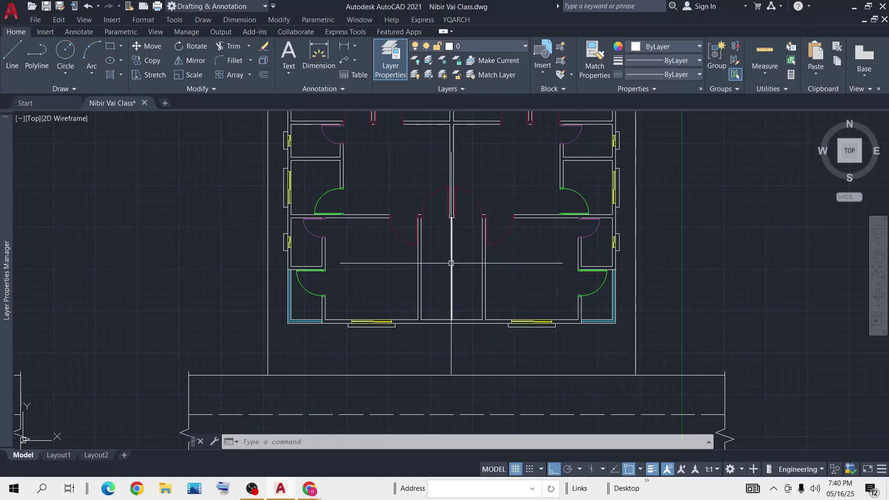
scroll(451, 263, down, 4)
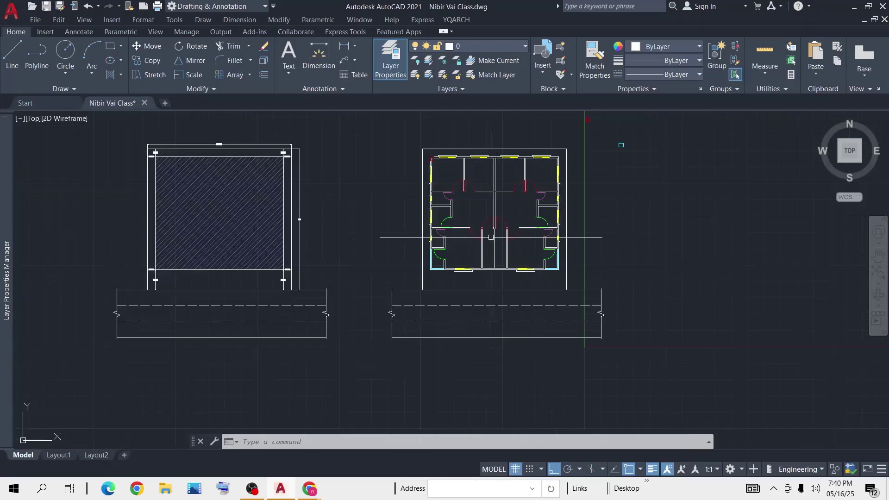
scroll(615, 160, up, 5)
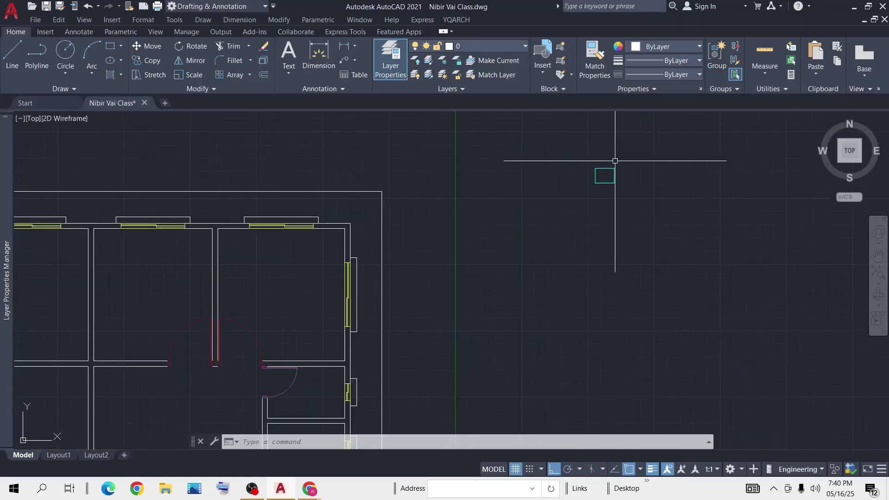
scroll(528, 208, down, 4)
click(602, 180)
click(526, 248)
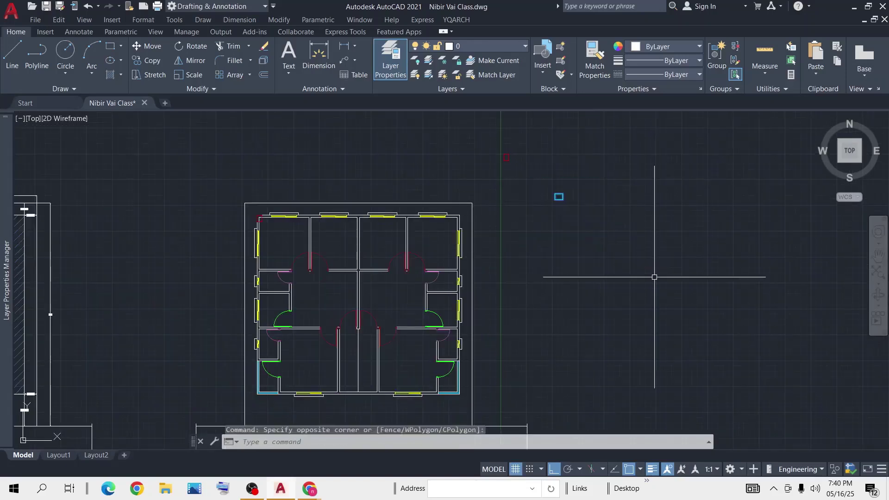
text(CP)
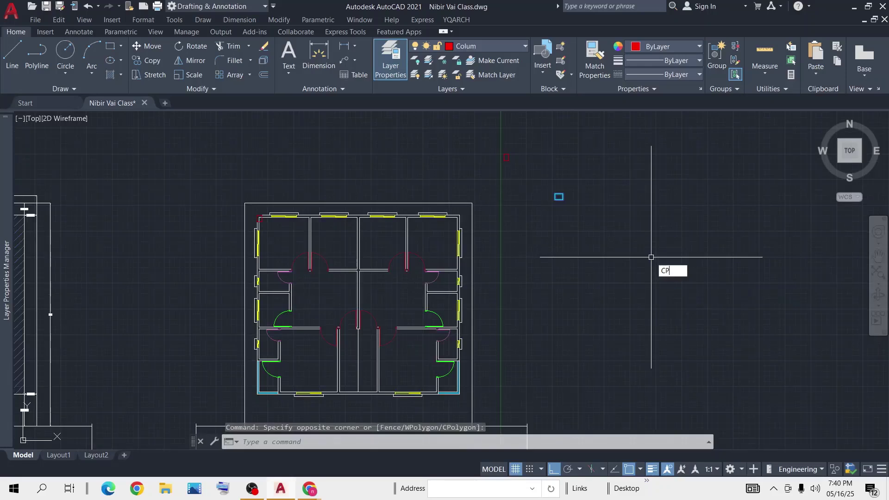
key(space)
click(589, 215)
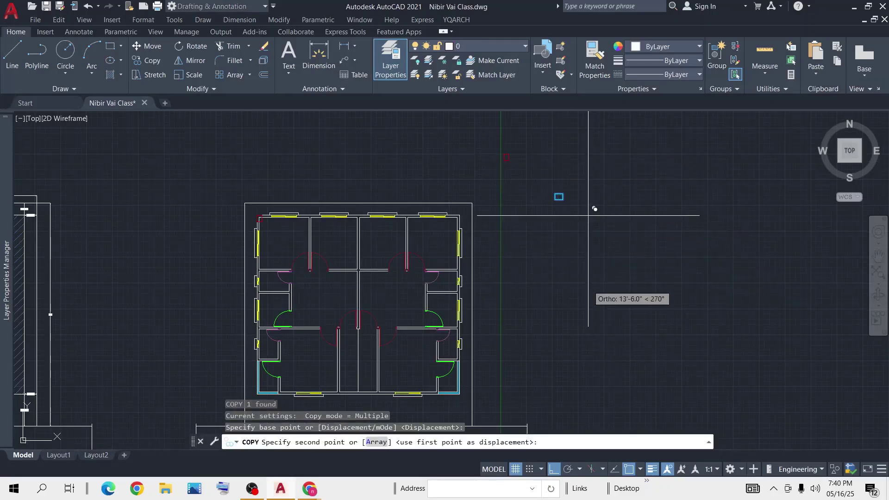
click(588, 323)
key(space)
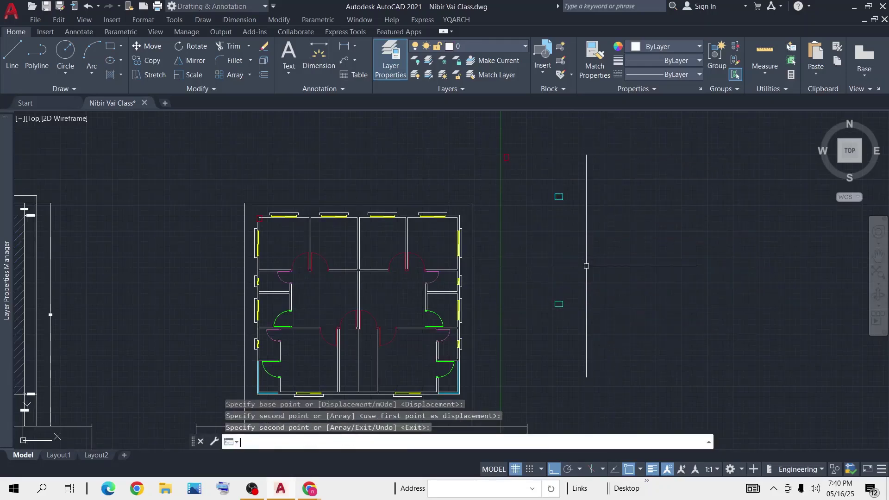
Step: Rotate the lower cyan column block a quarter turn clockwise so that it stands upright
click(584, 275)
click(526, 370)
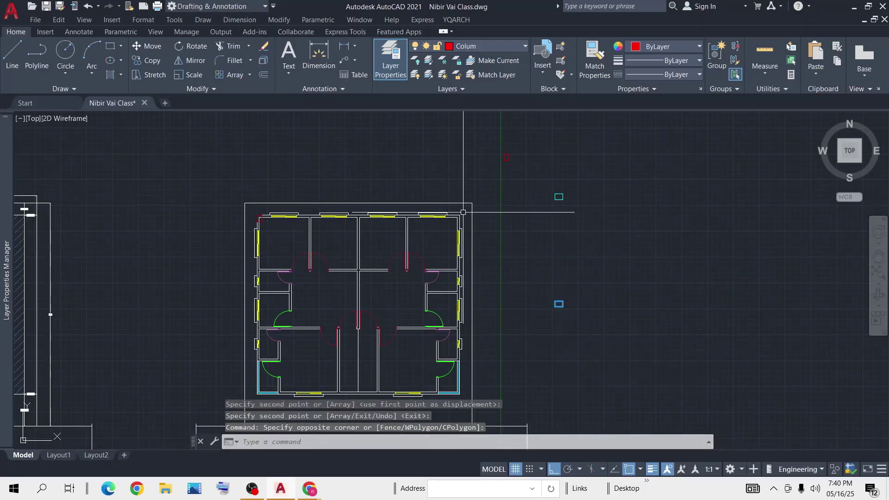
click(204, 47)
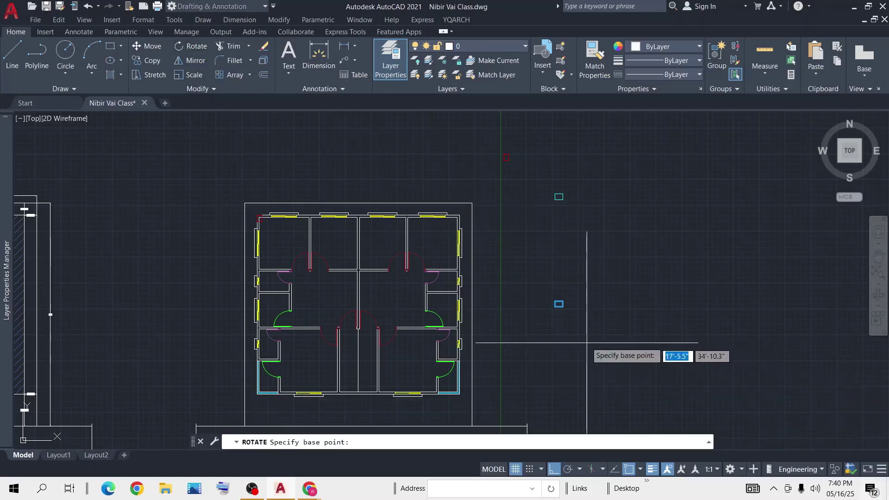
click(566, 319)
click(557, 373)
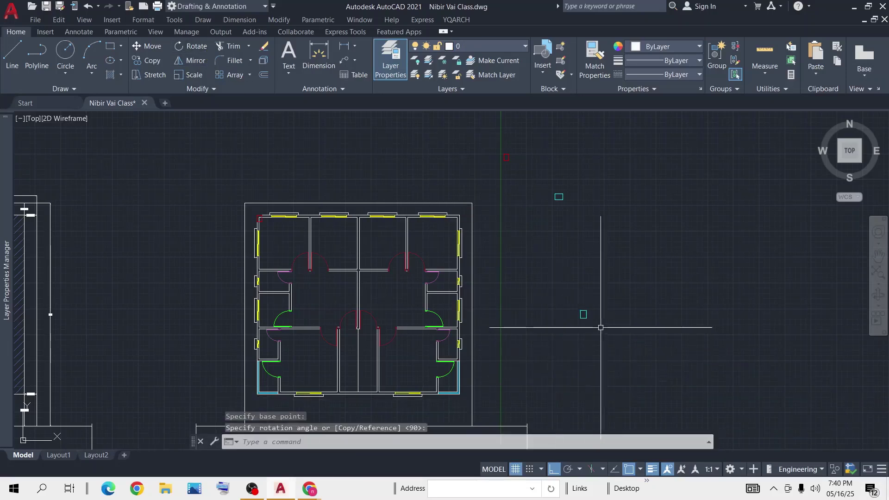
middle_drag(600, 328, 626, 297)
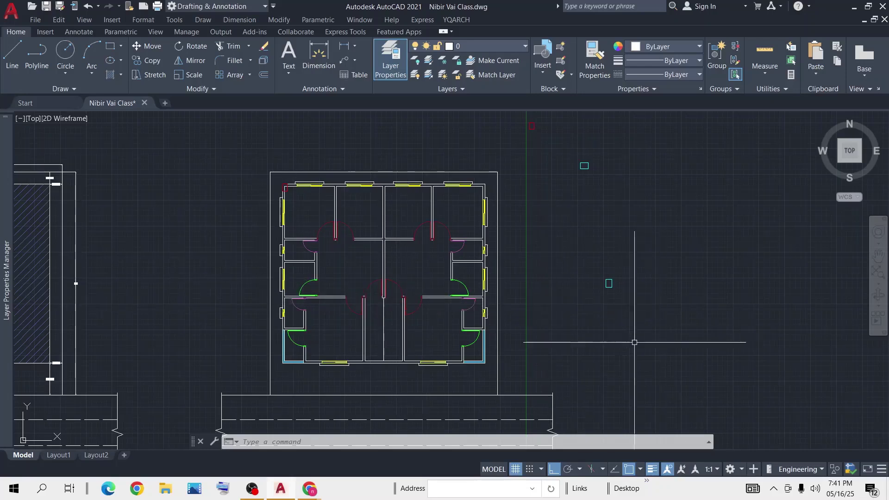
click(647, 262)
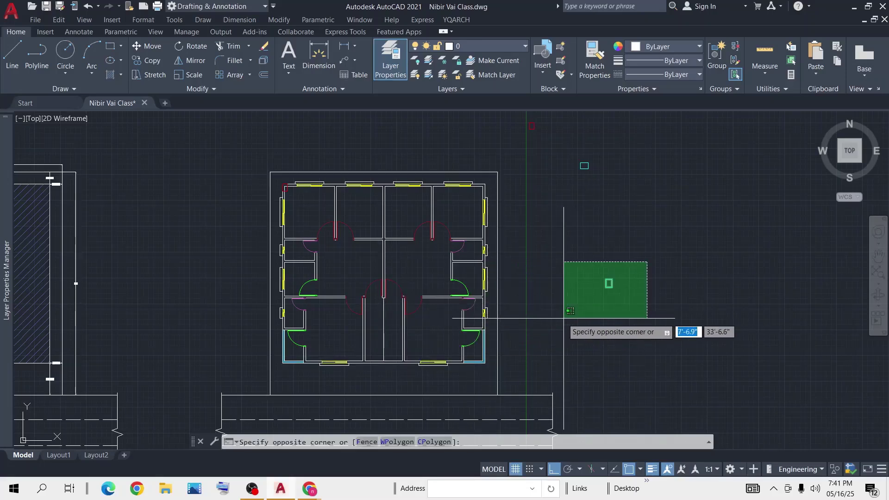
click(563, 319)
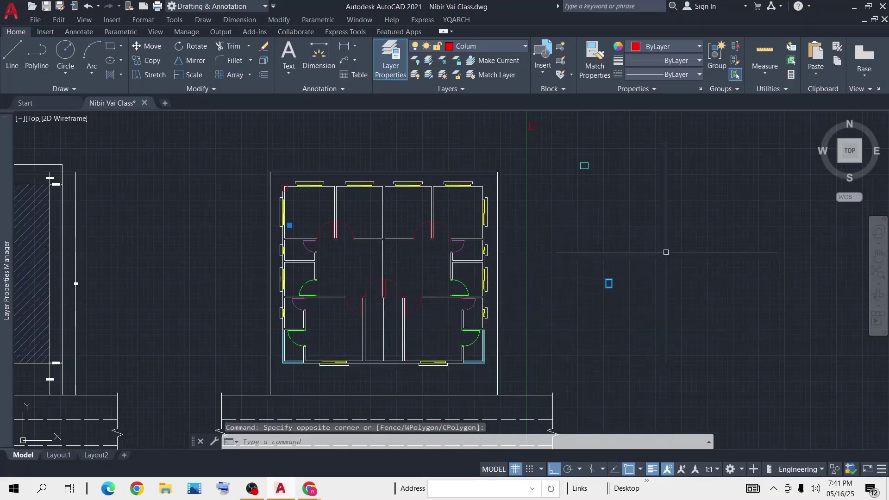
scroll(588, 309, up, 4)
text(CP)
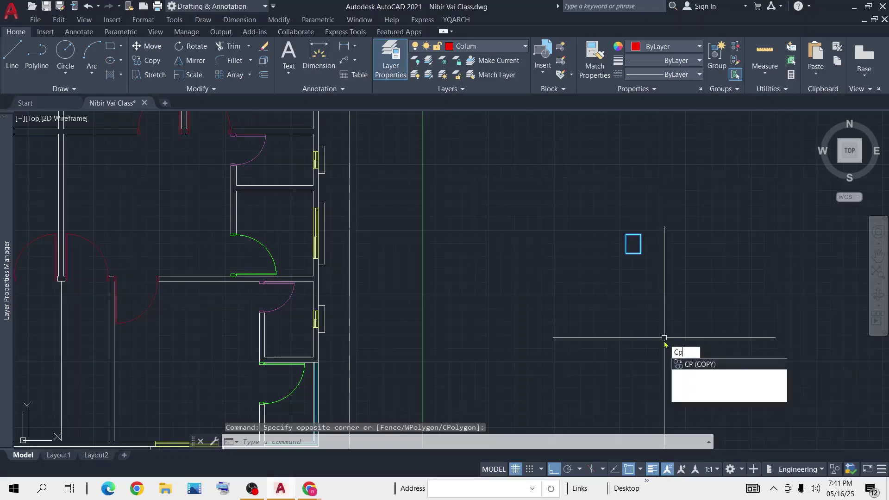
key(Return)
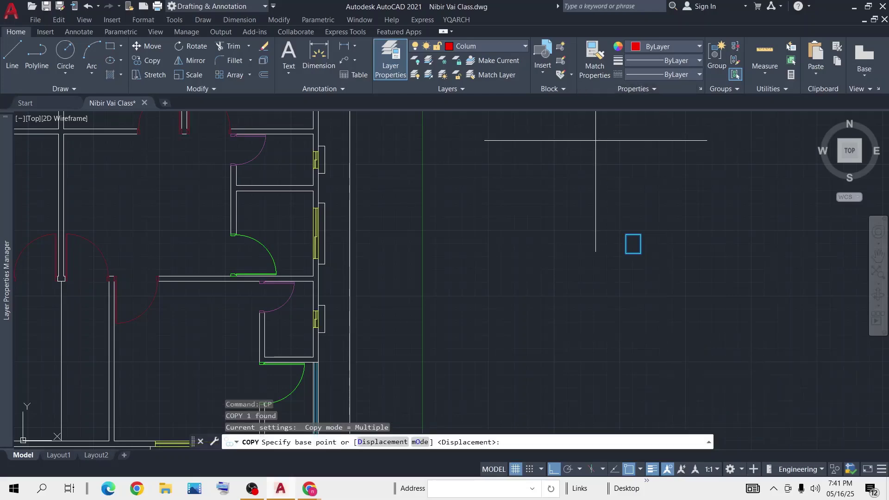
click(627, 253)
scroll(527, 272, down, 6)
middle_drag(499, 318, 527, 262)
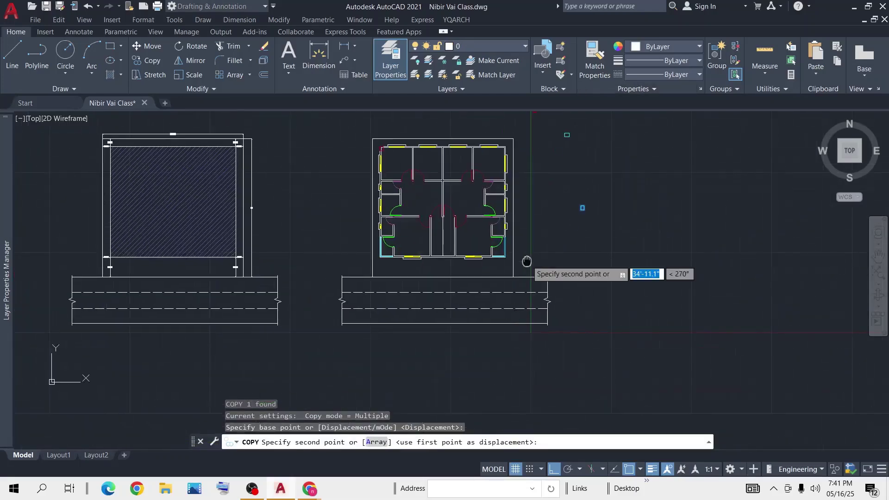
scroll(458, 255, up, 5)
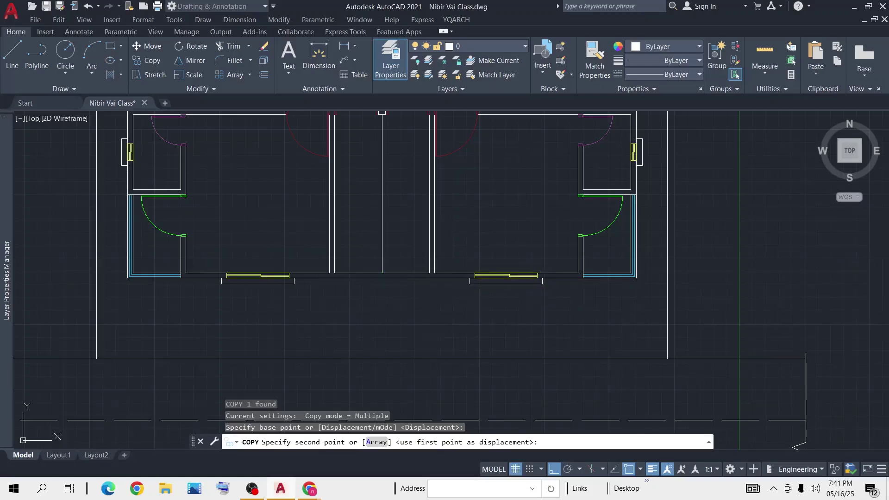
key(Escape)
Step: Draw a vertical guide line from the right stair wall's inner corner down across the plan's bottom outer wall
scroll(639, 320, down, 5)
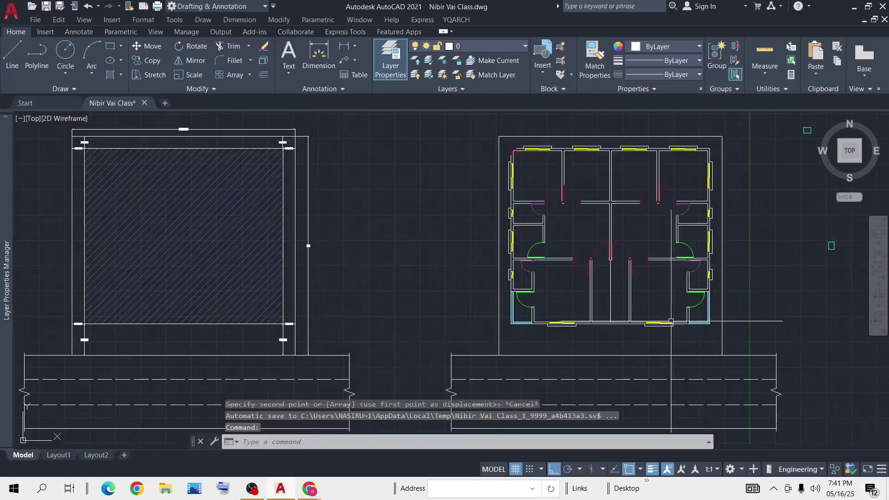
scroll(640, 319, up, 8)
click(14, 58)
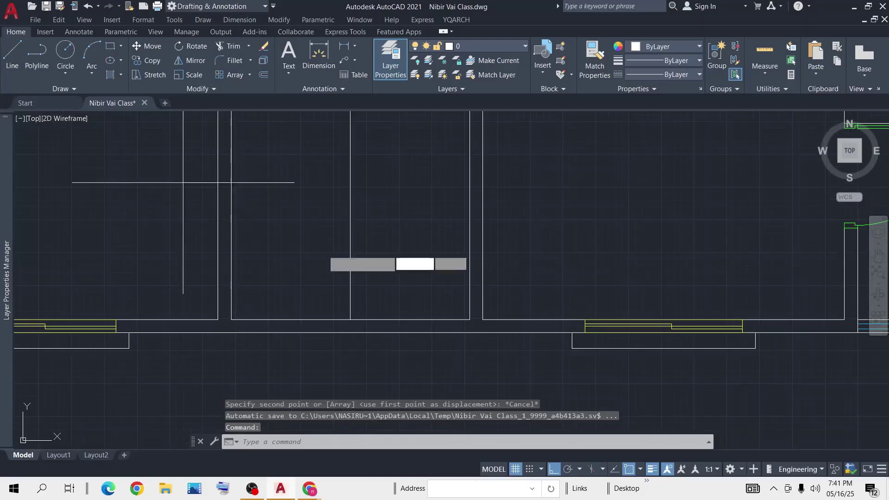
click(470, 320)
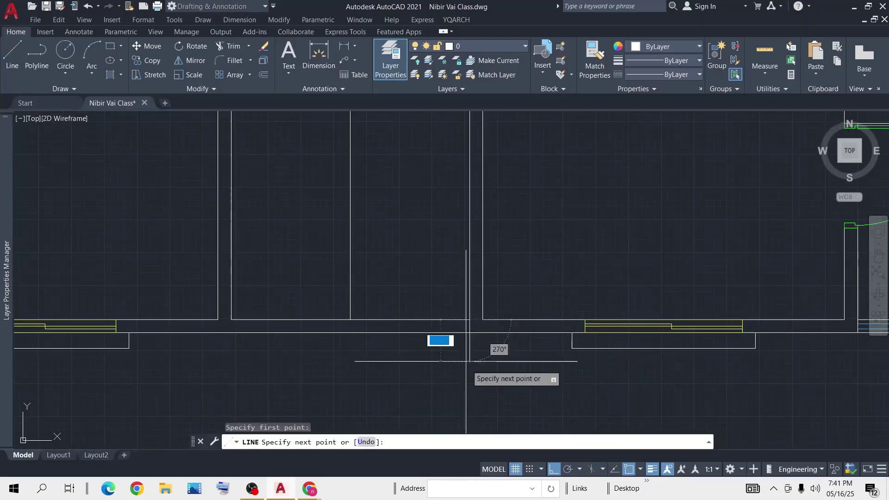
click(468, 377)
key(Return)
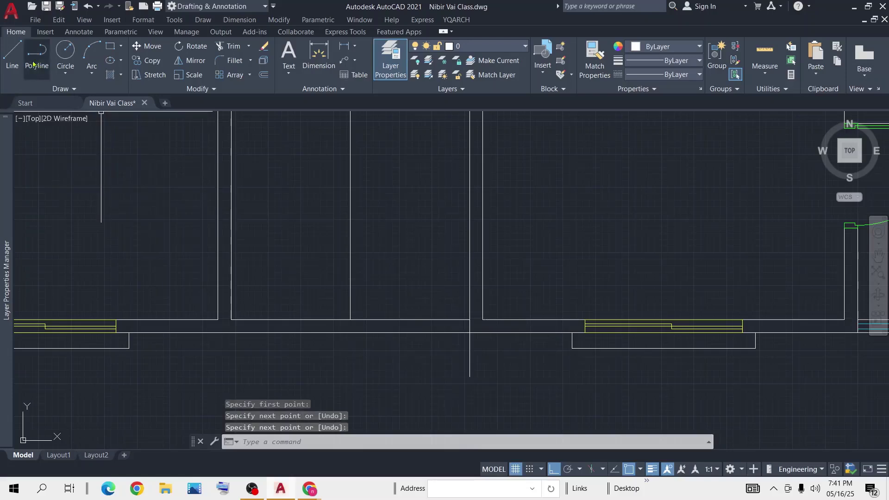
Step: Draw a vertical guide line from the left stair wall's inner corner down past the bottom outer wall
click(13, 55)
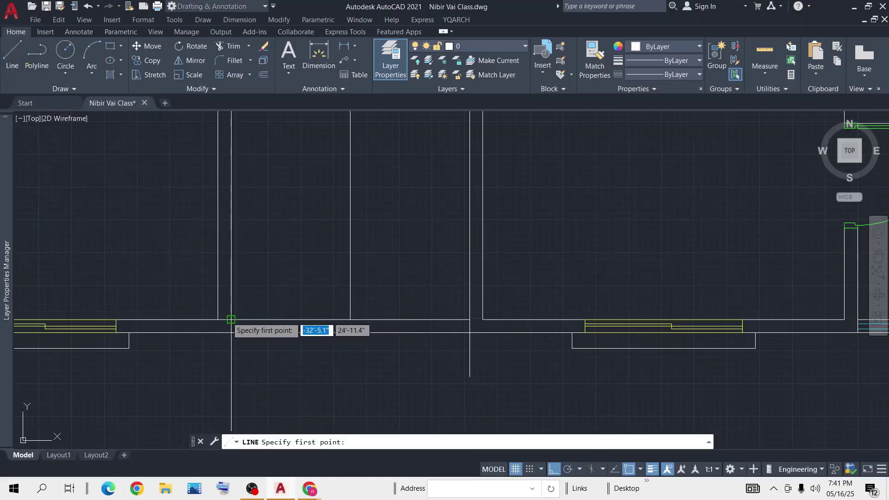
click(231, 350)
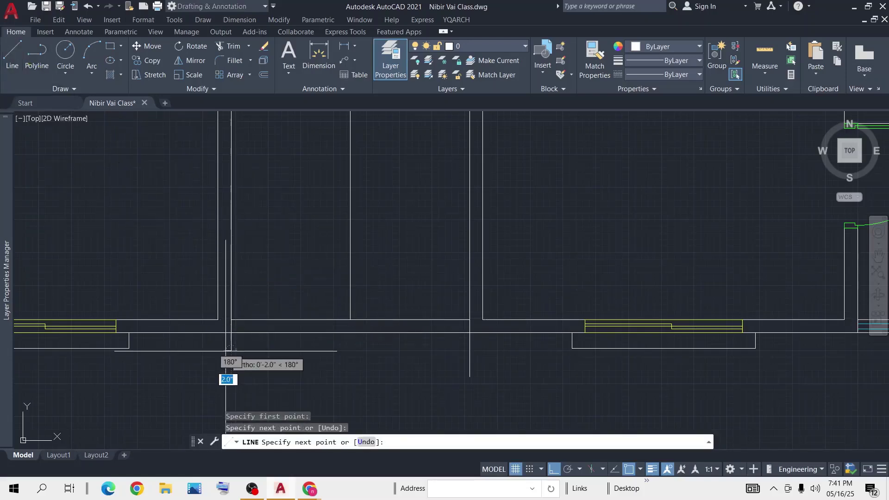
click(226, 351)
key(Return)
Step: Copy the upright cyan column block by its lower-left corner to where the right guide line meets the bottom wall's outer face
scroll(463, 338, down, 5)
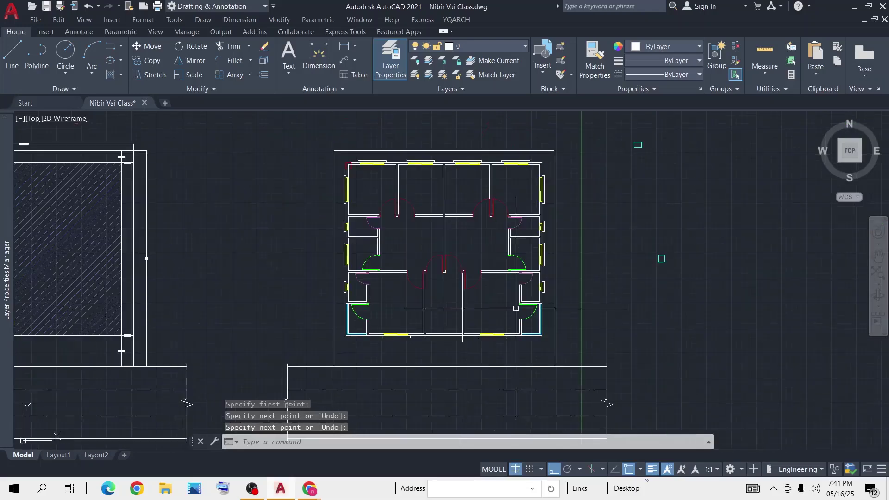
click(672, 253)
click(635, 289)
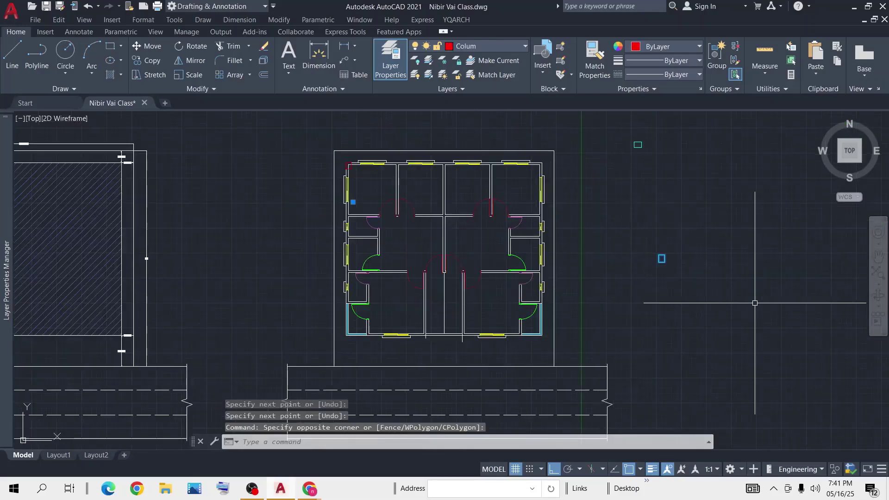
text(cp)
key(Return)
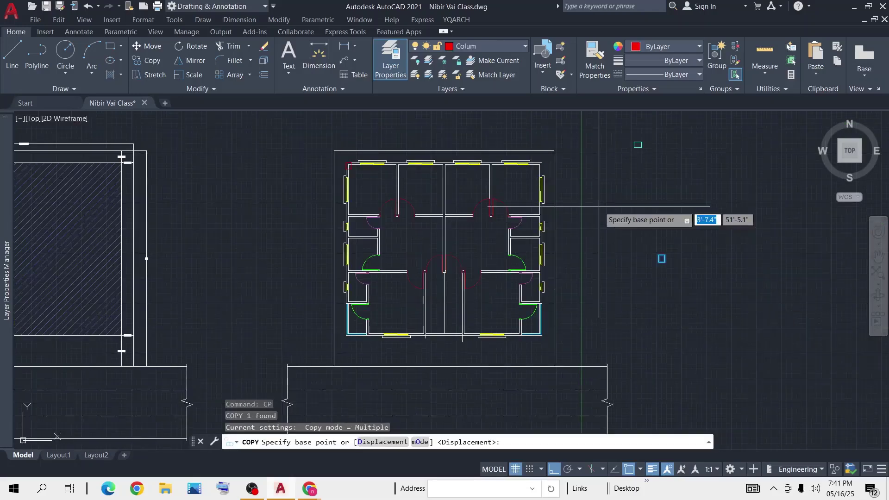
scroll(644, 241, up, 2)
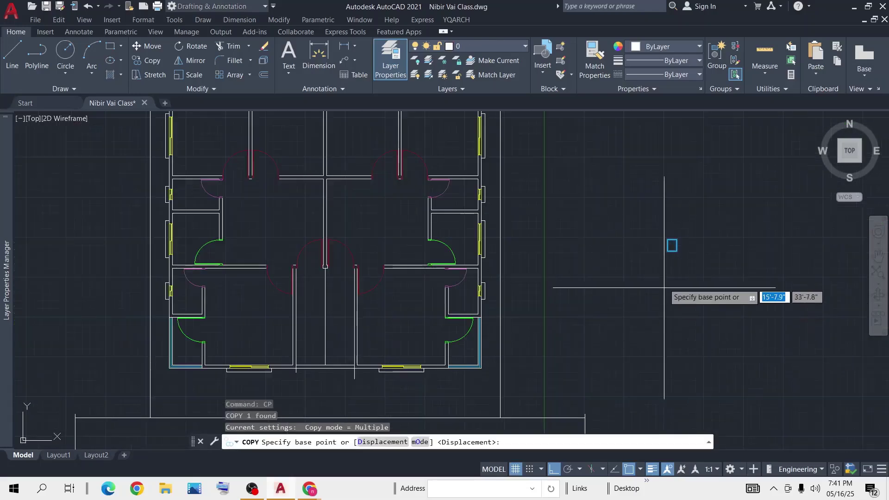
click(665, 250)
scroll(353, 362, up, 5)
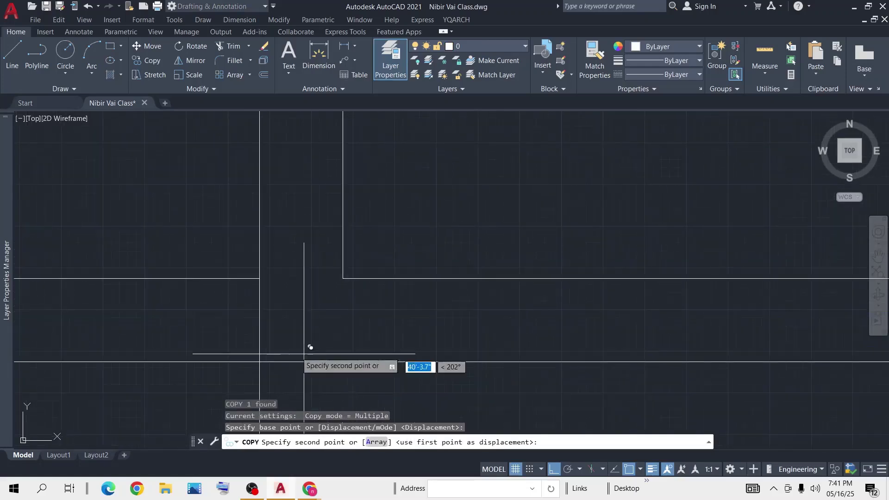
click(258, 357)
scroll(508, 320, down, 5)
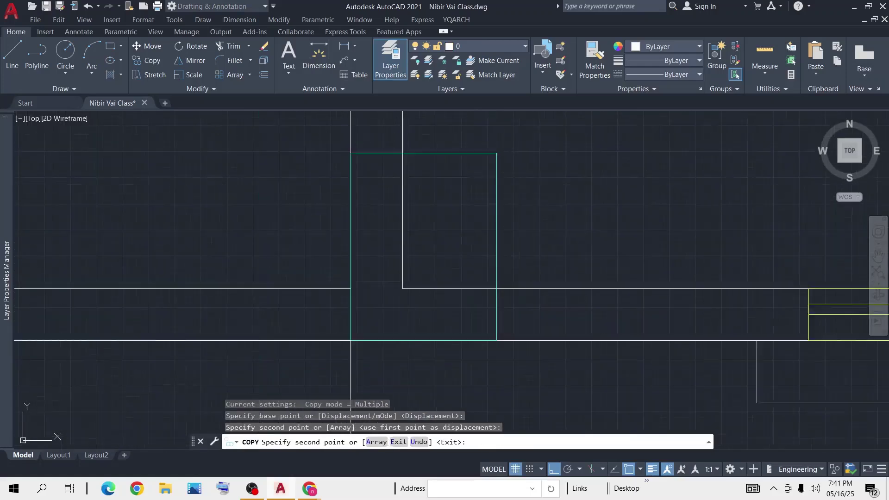
key(space)
Step: Copy the upright cyan column block by its lower-right corner to where the left guide line meets the bottom wall's outer face
scroll(508, 320, down, 6)
middle_drag(768, 228, 481, 251)
click(723, 141)
click(655, 208)
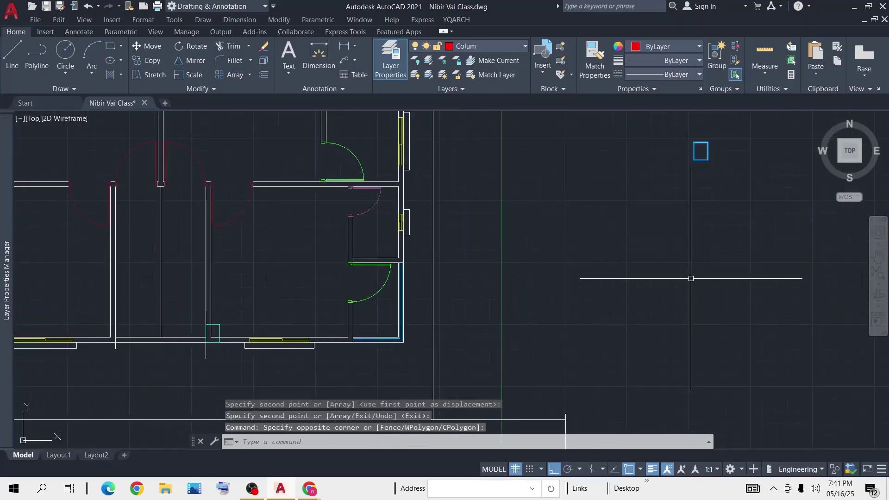
text(cp)
key(Return)
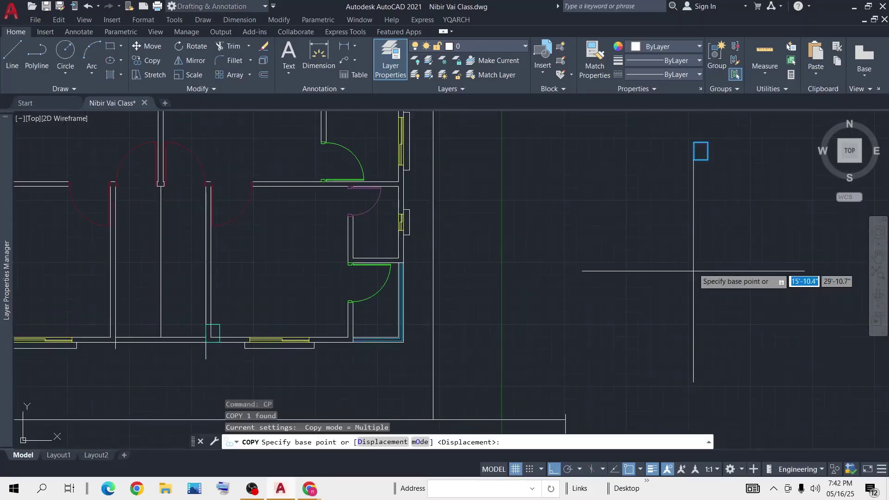
click(708, 159)
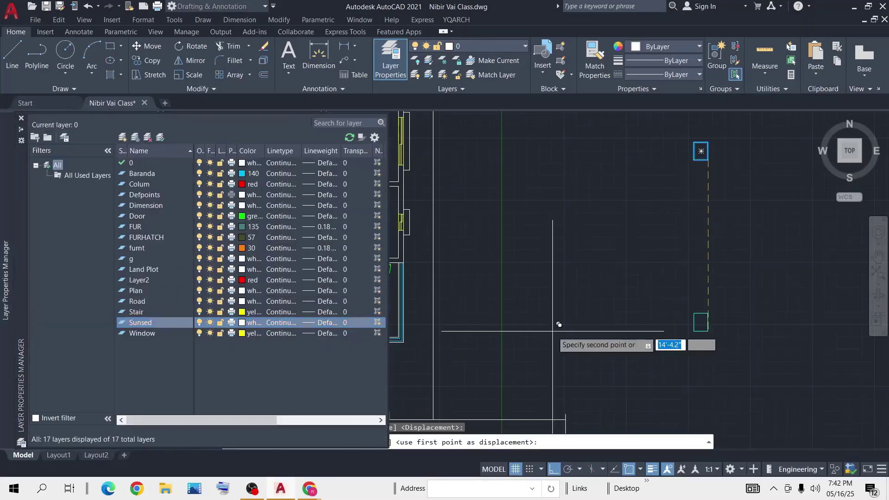
middle_drag(528, 323, 734, 309)
scroll(510, 320, down, 5)
scroll(527, 314, up, 8)
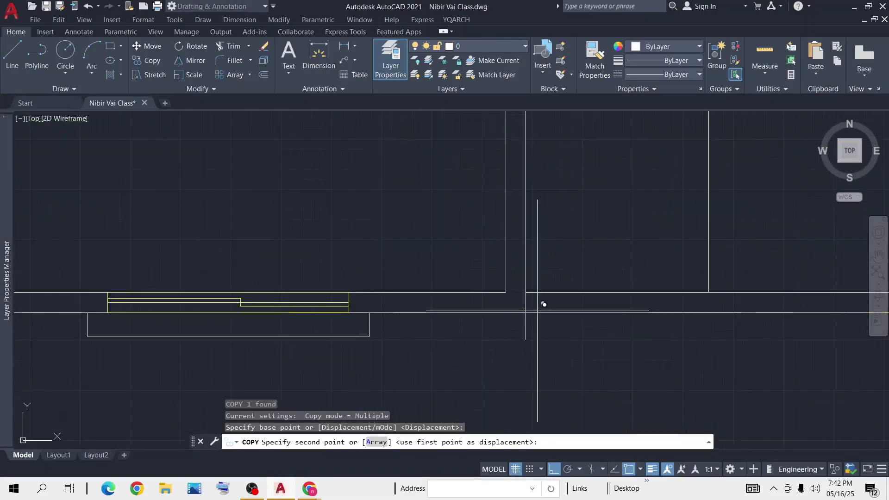
click(527, 311)
scroll(508, 366, down, 3)
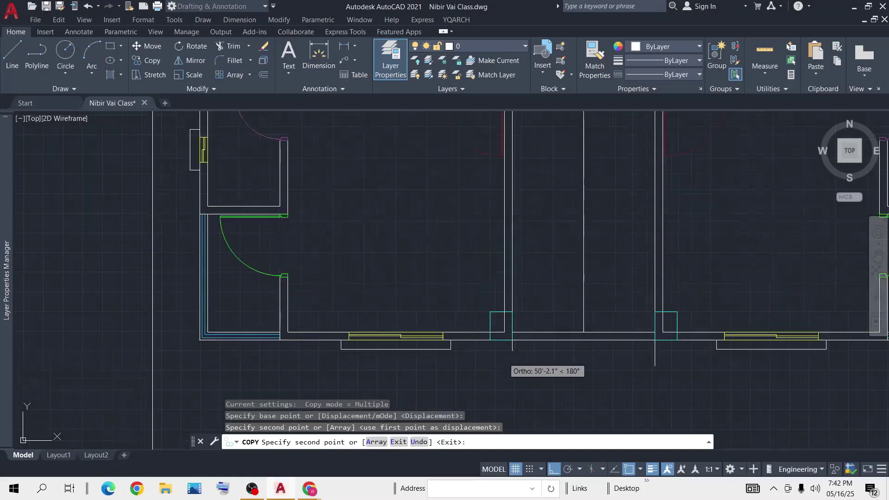
key(Return)
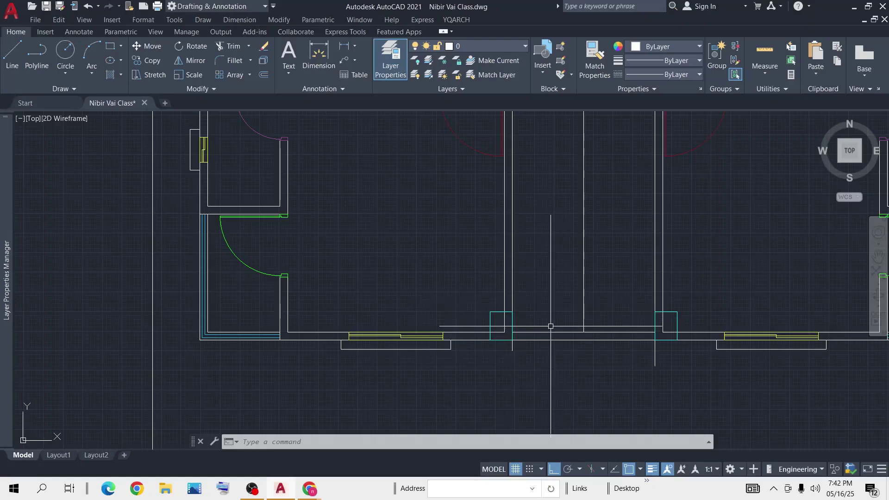
Step: Inspect the column blocks along the bottom outer wall and the tops of the two stair walls
scroll(561, 207, down, 4)
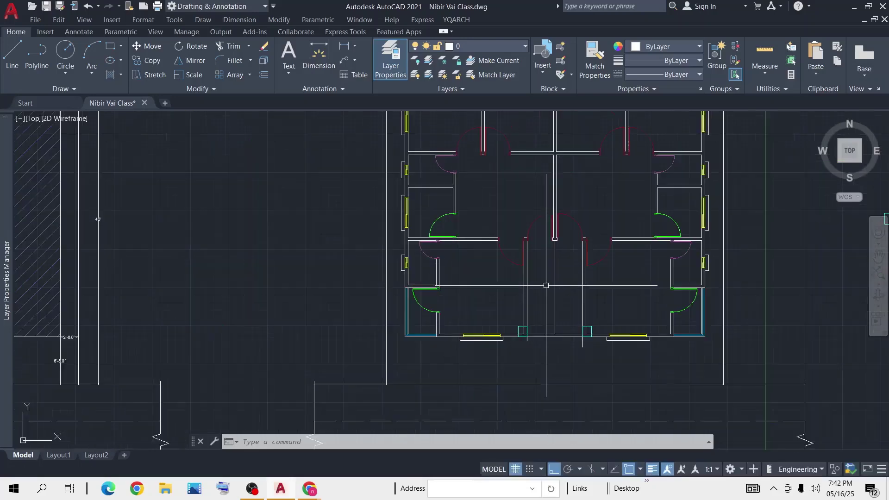
scroll(526, 326, up, 6)
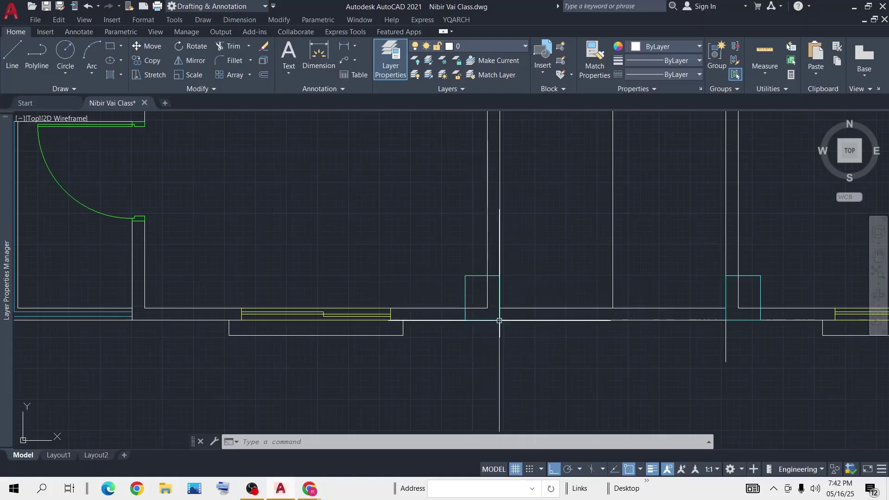
scroll(499, 321, down, 2)
scroll(496, 246, down, 4)
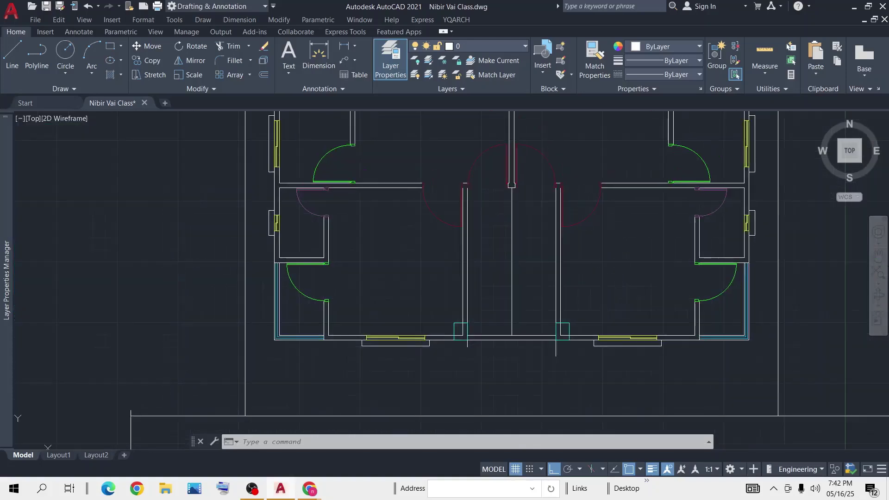
mouse_move(628, 252)
middle_down()
mouse_move(648, 255)
mouse_move(484, 253)
middle_up()
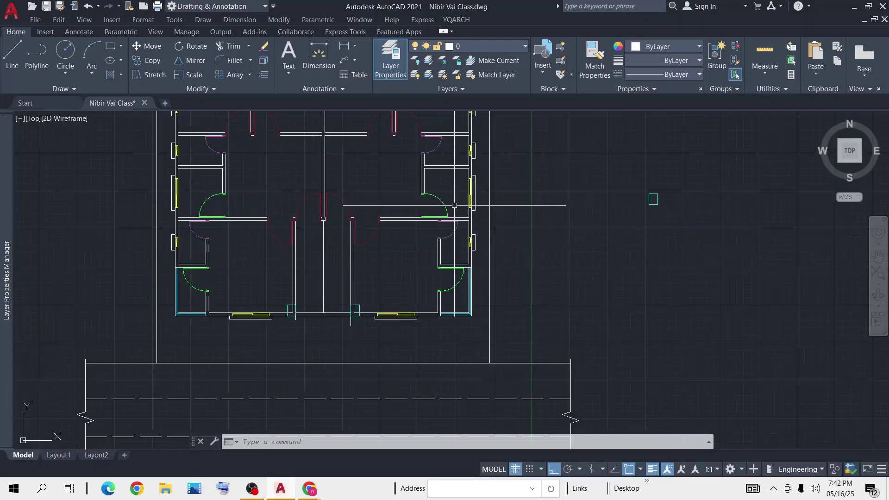
scroll(478, 221, up, 2)
scroll(565, 221, down, 3)
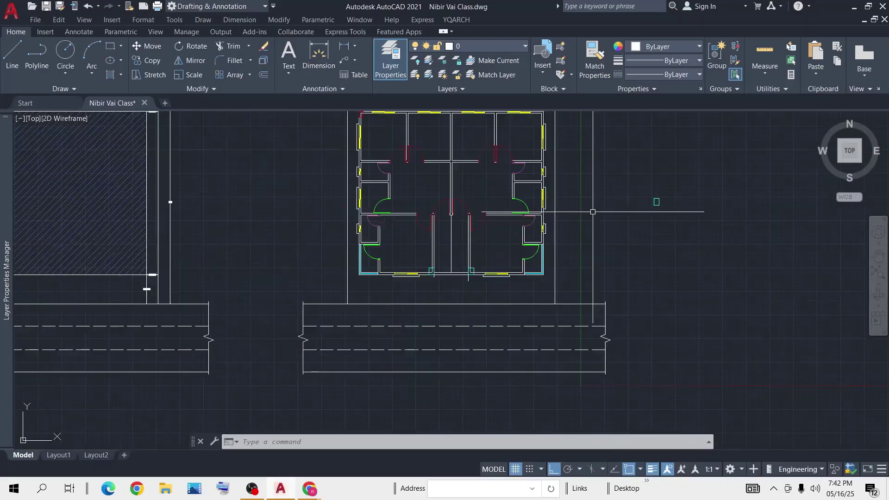
scroll(651, 218, up, 3)
scroll(651, 222, down, 3)
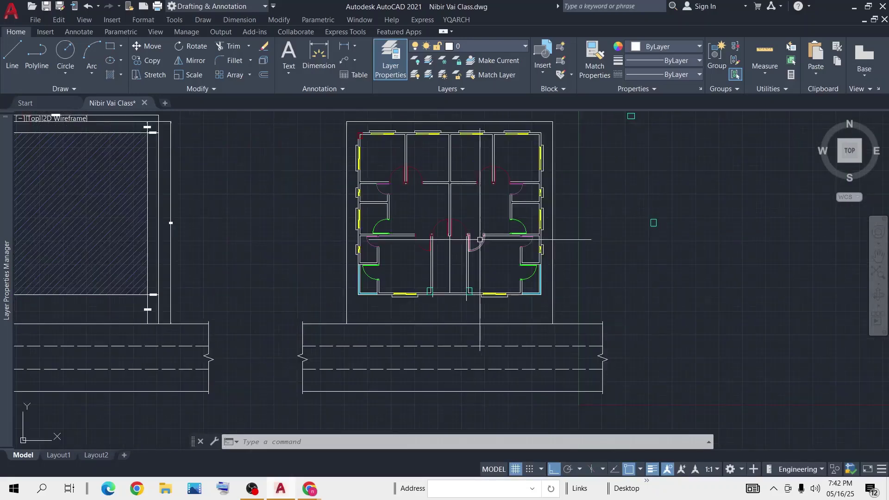
scroll(450, 238, up, 4)
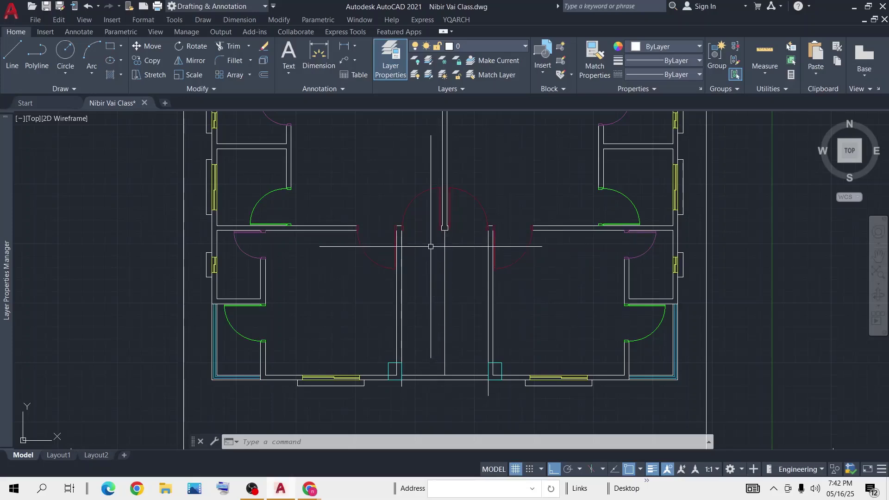
Step: Copy the upright cyan column block by its upper-right corner to the upper-right corner of the left stair wall's top end
scroll(528, 203, down, 2)
click(740, 179)
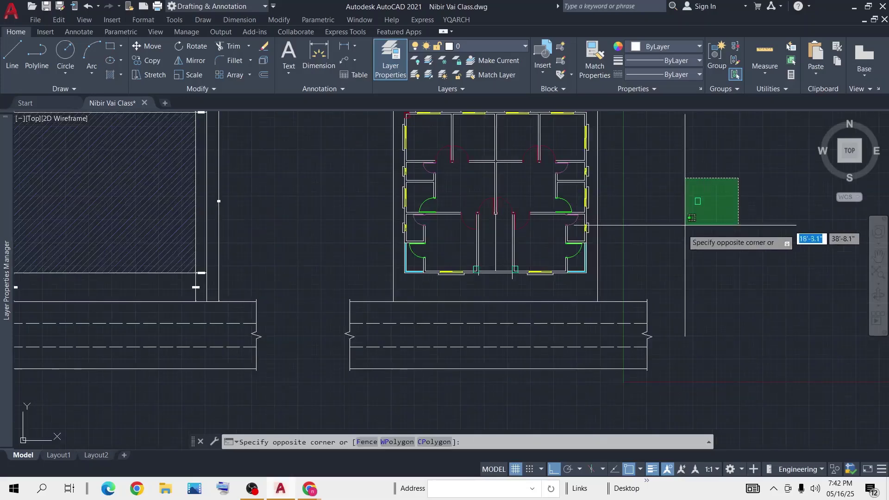
click(679, 237)
click(709, 179)
scroll(709, 178, up, 5)
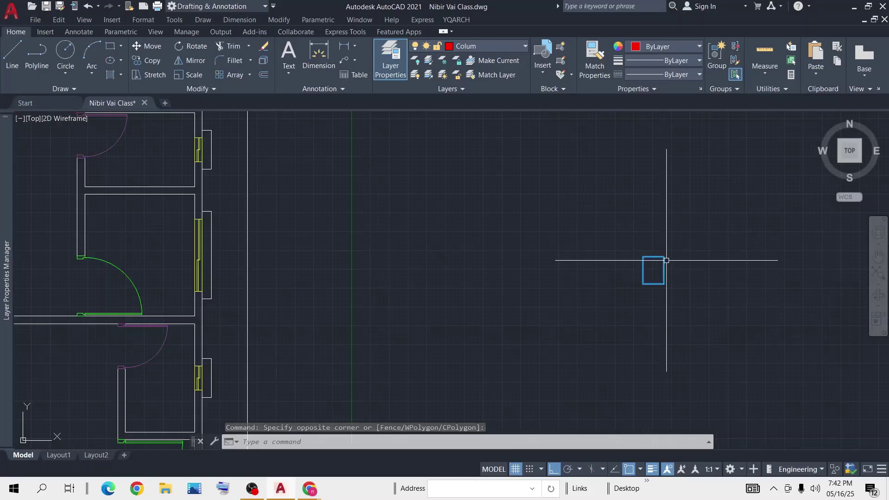
text(cp)
key(Return)
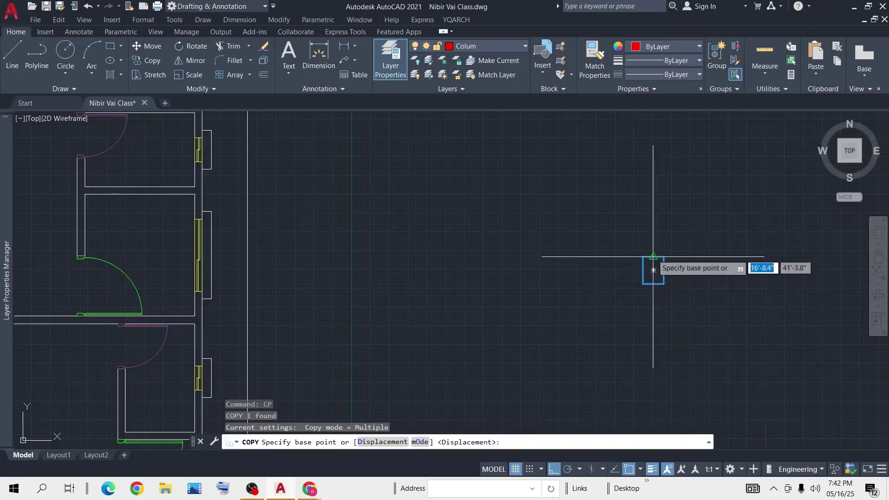
click(664, 257)
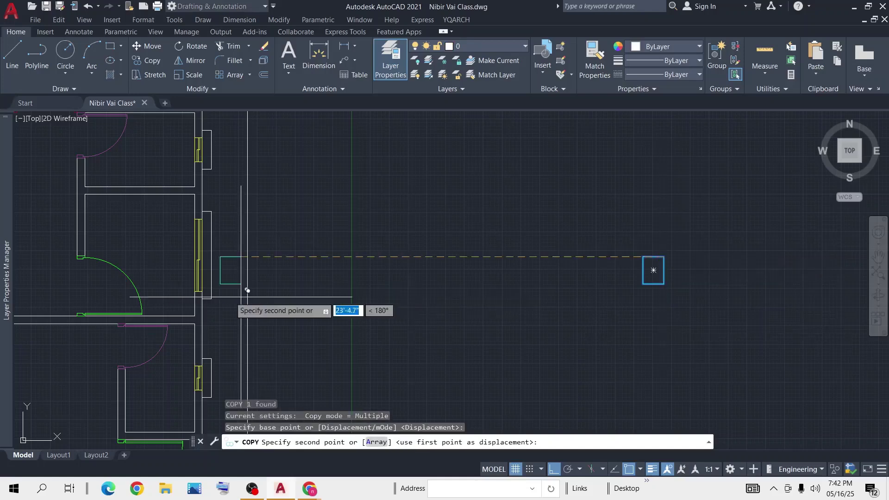
scroll(143, 295, up, 2)
middle_drag(180, 291, 662, 227)
middle_drag(301, 284, 682, 238)
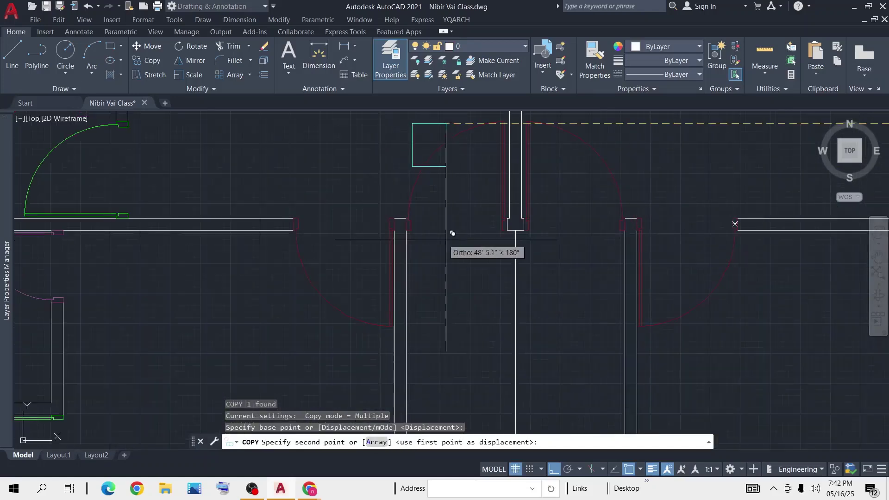
scroll(433, 233, up, 6)
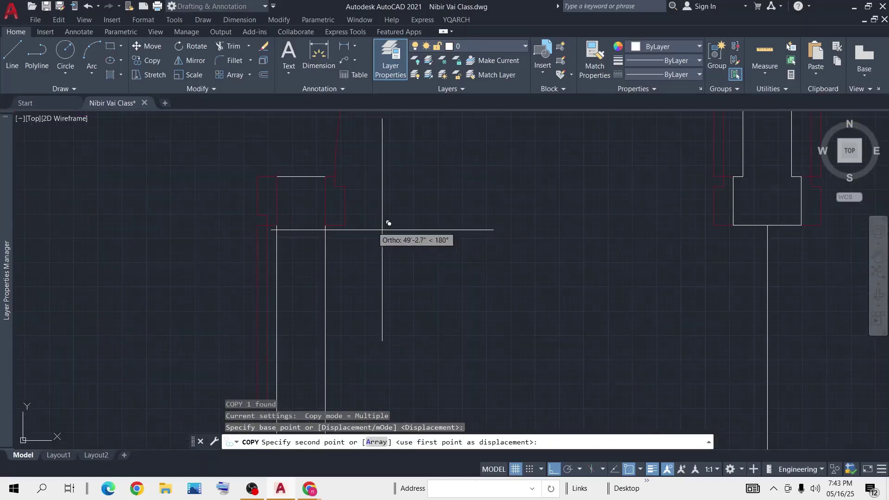
click(326, 176)
scroll(502, 238, down, 4)
key(Return)
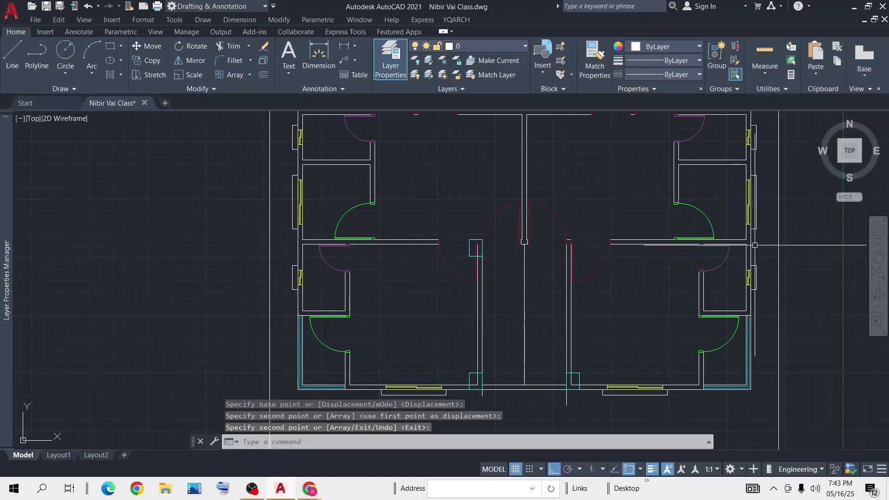
Step: Copy the upright cyan column block by its upper-left corner to the upper-left corner of the right stair wall's top end
scroll(476, 248, up, 2)
drag(744, 175, 649, 246)
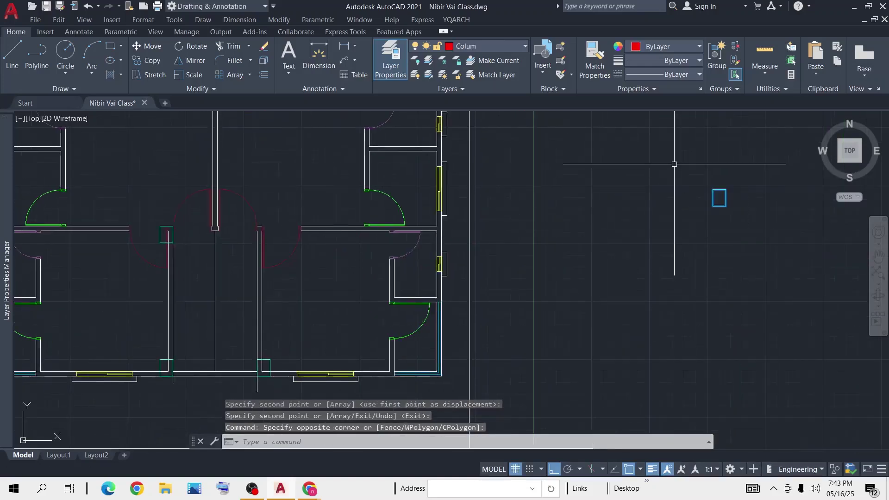
text(cp)
key(Return)
scroll(723, 195, up, 2)
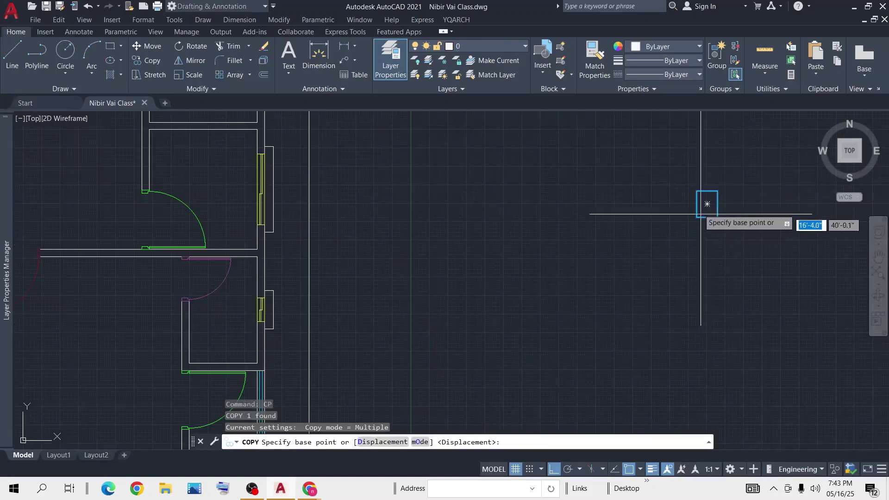
click(697, 190)
scroll(508, 228, down, 5)
middle_drag(508, 228, 645, 219)
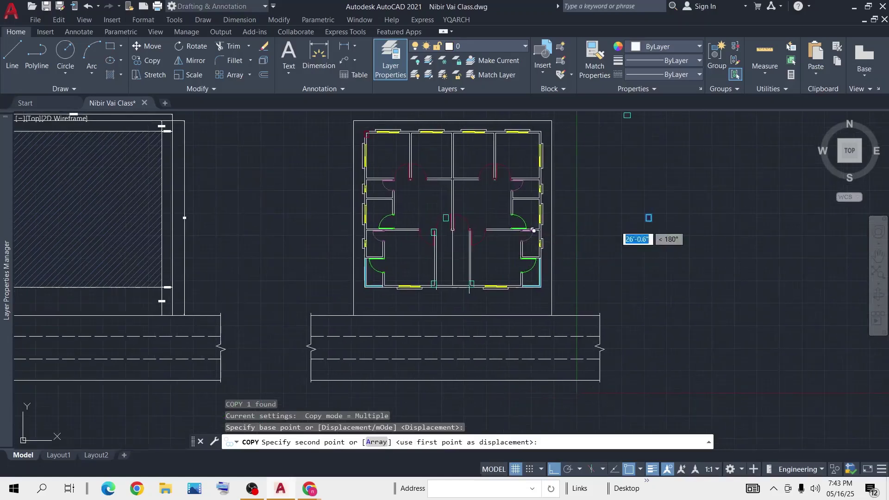
scroll(465, 224, up, 4)
scroll(464, 225, up, 5)
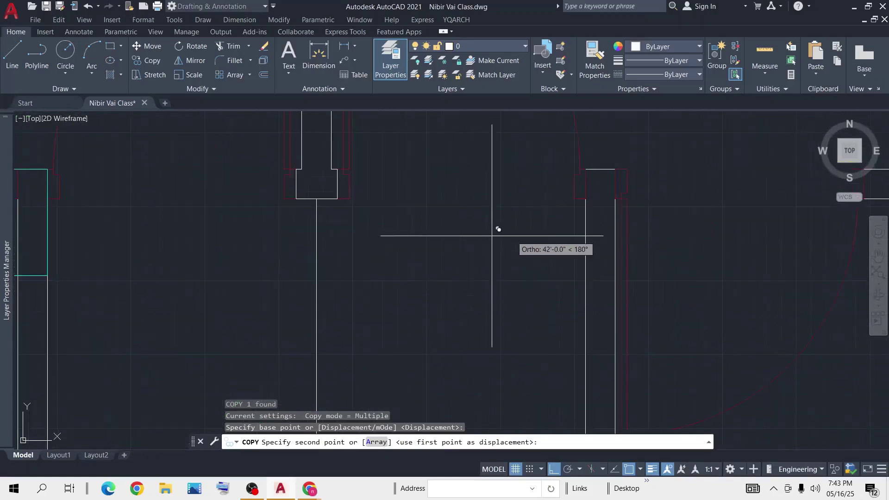
click(586, 169)
key(Return)
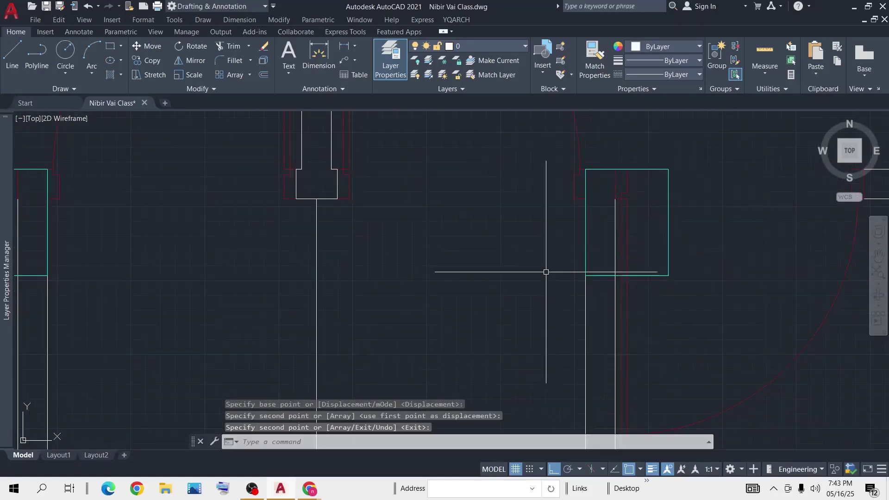
Step: Move the dark red door beside the right stair wall horizontally so its hinge-side frame meets the column block's right face
scroll(535, 266, down, 3)
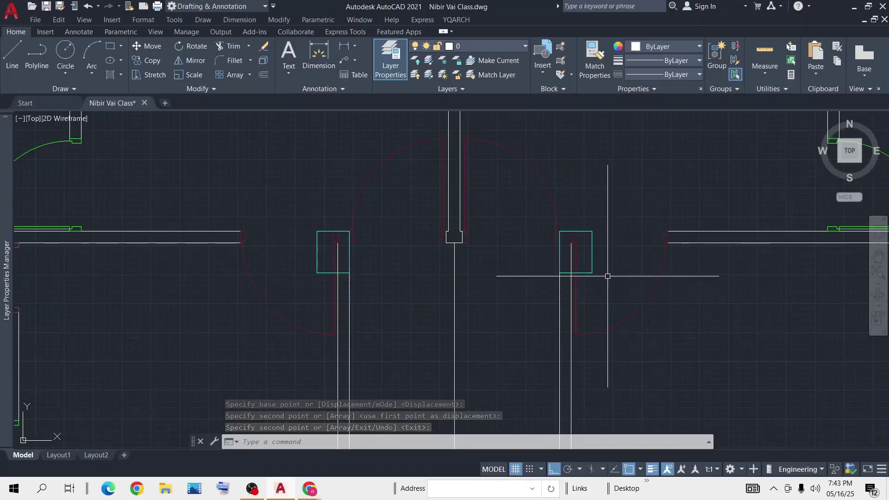
scroll(606, 284, up, 2)
middle_drag(705, 283, 604, 269)
scroll(619, 220, down, 2)
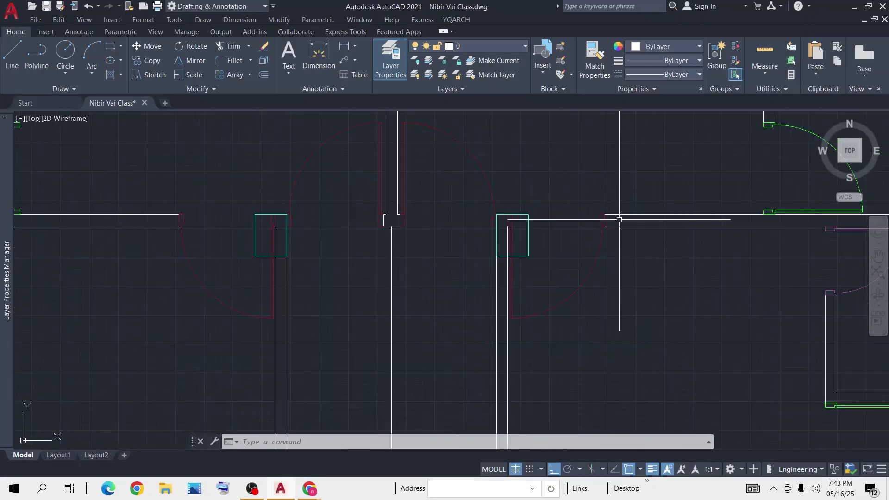
click(629, 259)
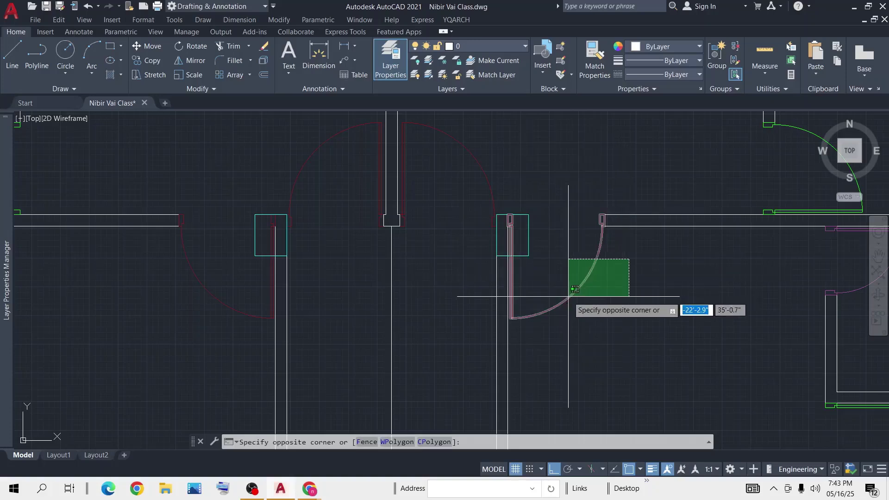
click(565, 221)
text(m)
key(Return)
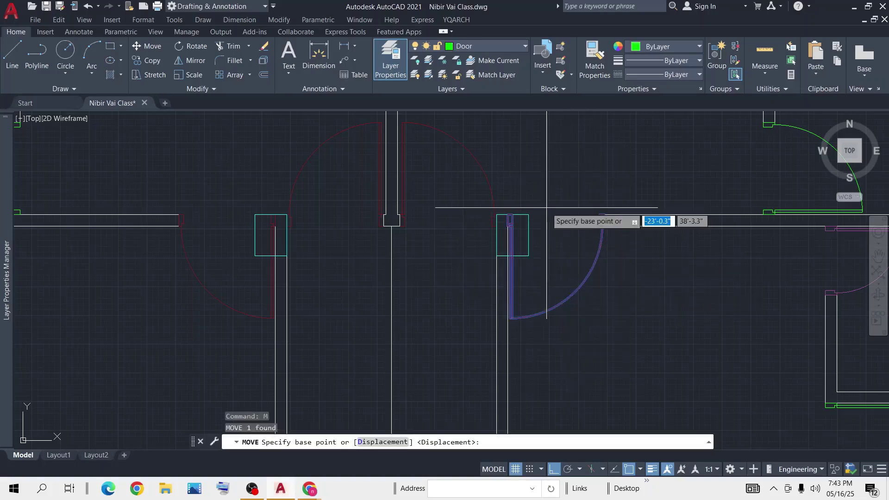
scroll(542, 211, up, 5)
click(419, 229)
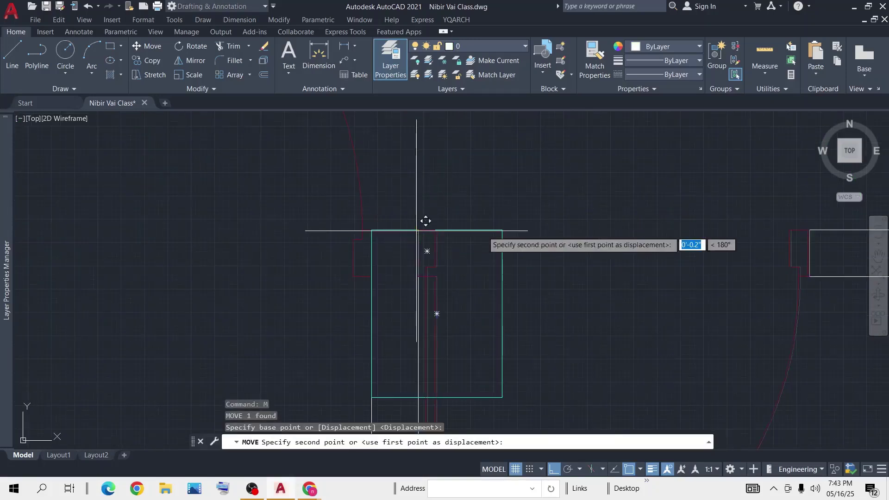
click(505, 231)
scroll(565, 242, down, 6)
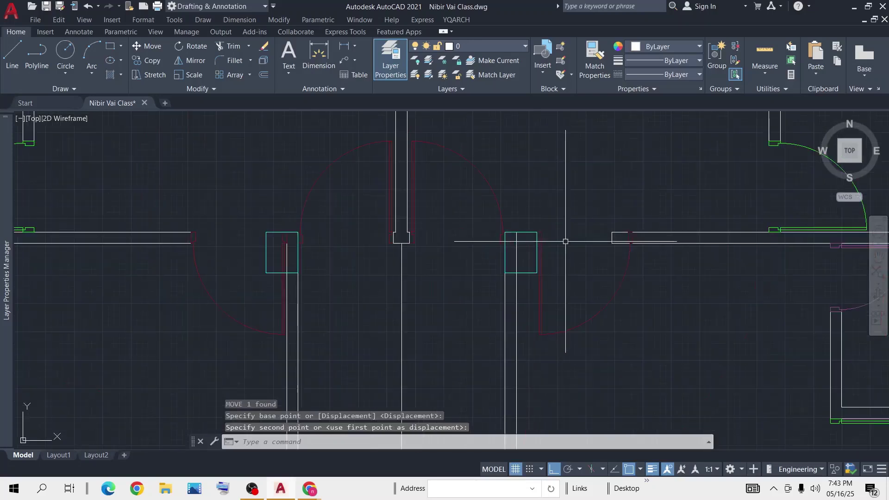
Step: Stretch the end of the horizontal wall right of the moved door back to the door frame's outer edge
scroll(637, 233, up, 4)
scroll(586, 207, up, 4)
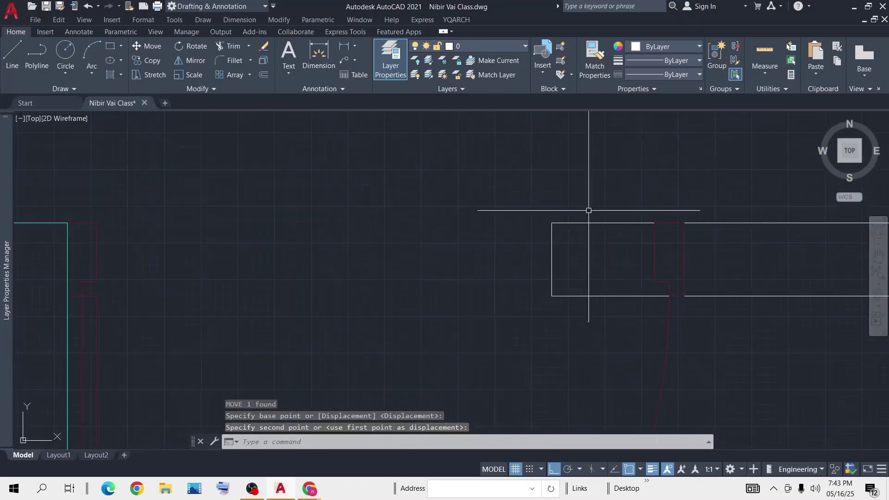
click(605, 194)
click(500, 332)
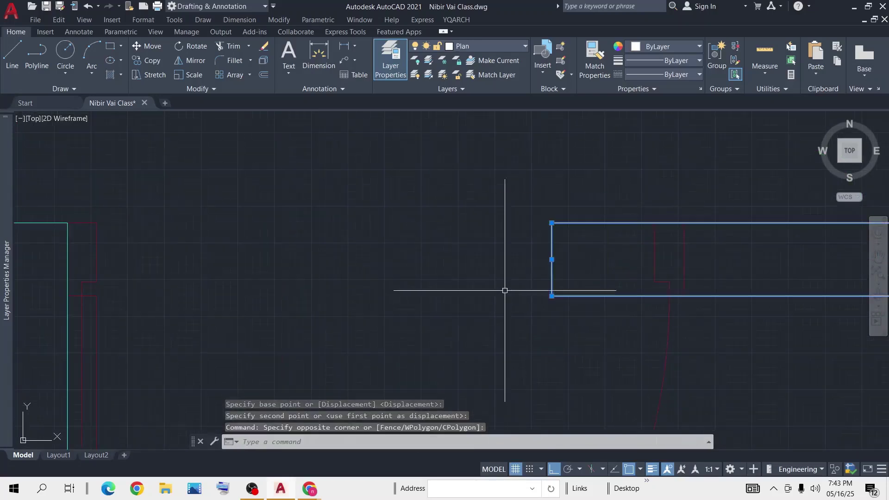
scroll(505, 291, down, 4)
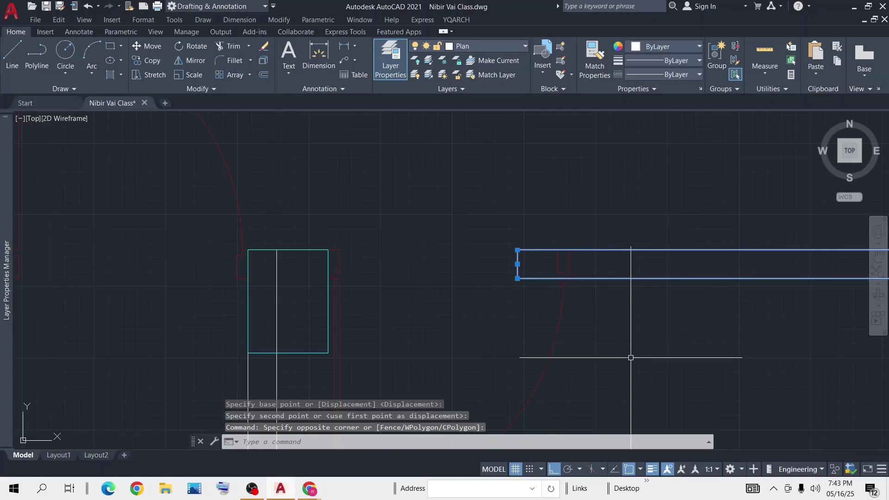
key(Return)
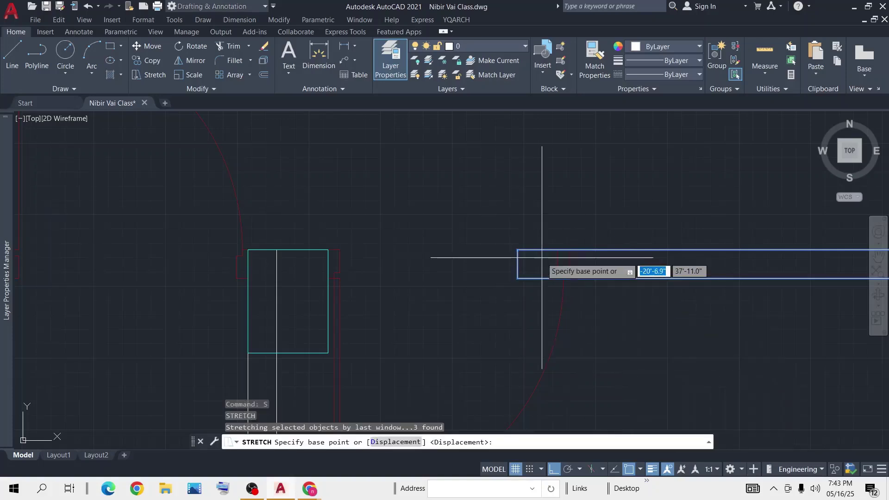
click(518, 250)
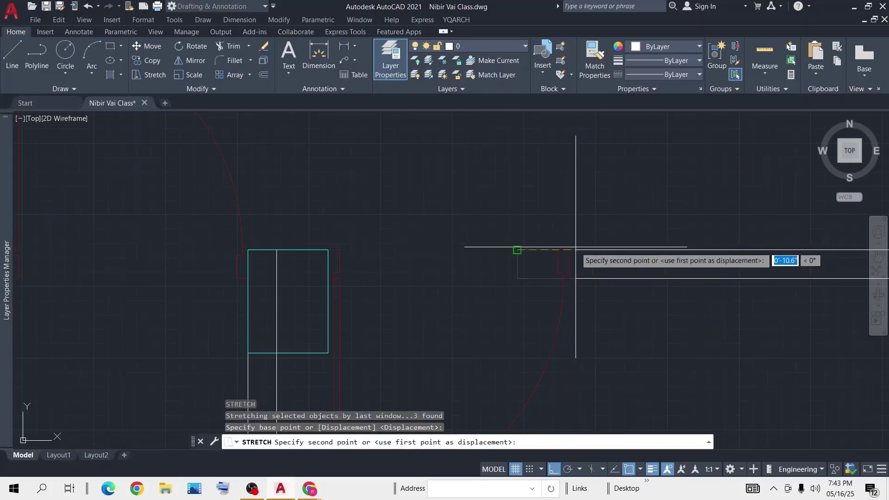
click(570, 252)
Step: Move the dark red door beside the left stair wall horizontally so its hinge-side frame meets the column block's left face
scroll(571, 252, down, 6)
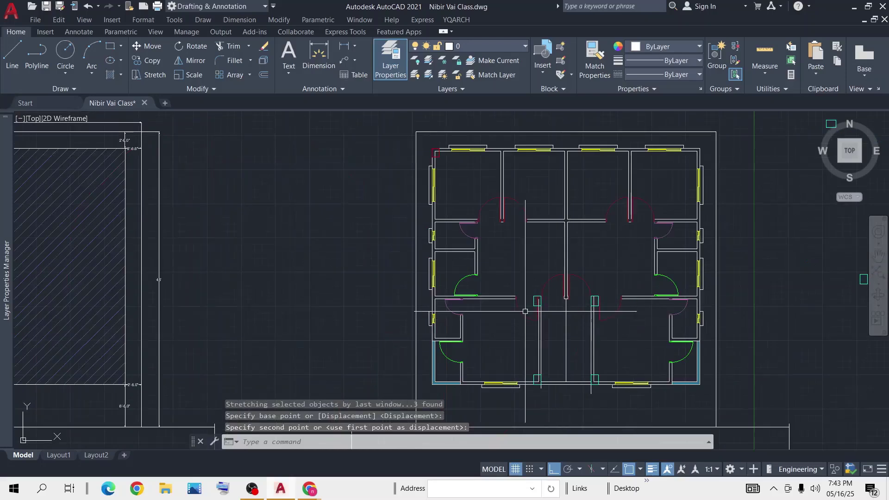
scroll(533, 301, up, 8)
middle_drag(543, 321, 499, 240)
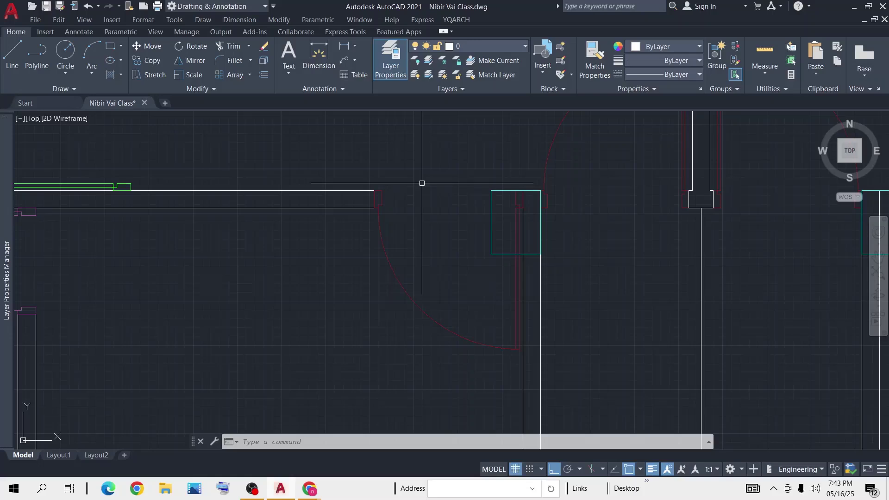
click(412, 227)
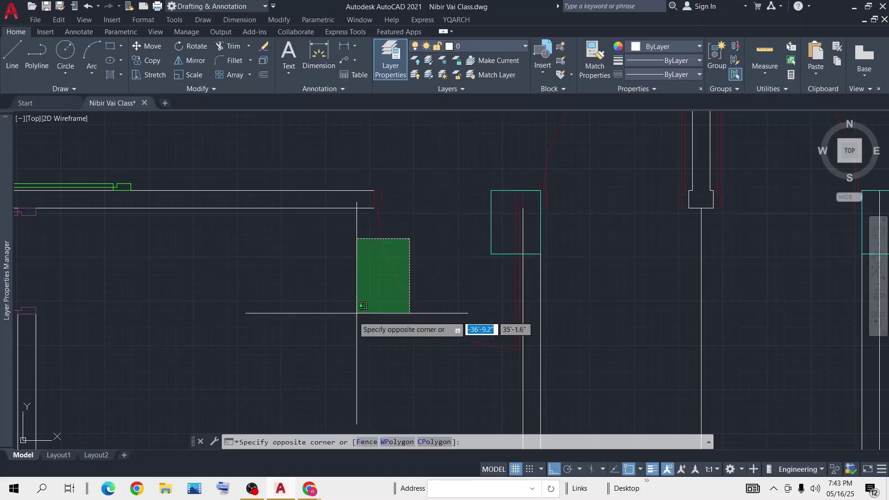
click(345, 326)
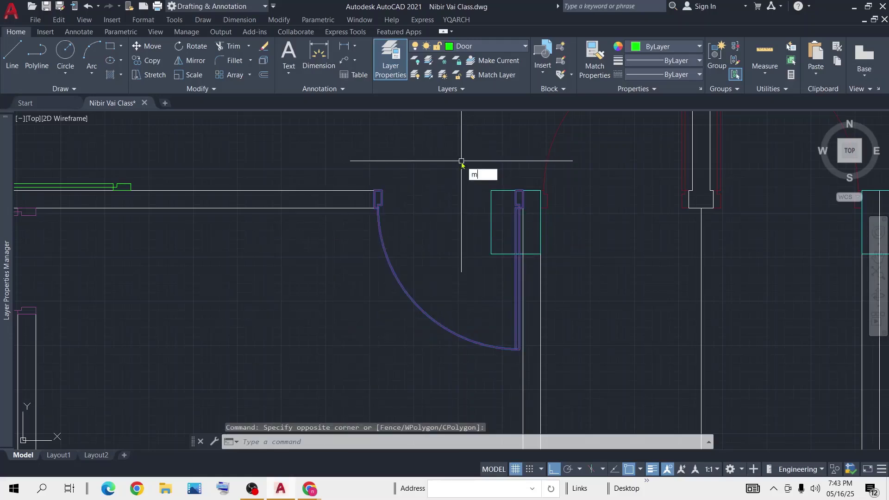
key(Return)
scroll(533, 195, up, 4)
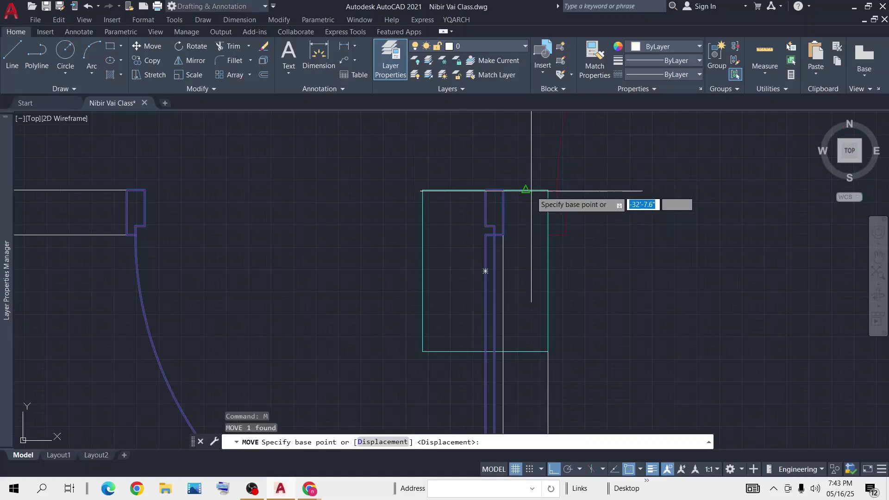
click(503, 190)
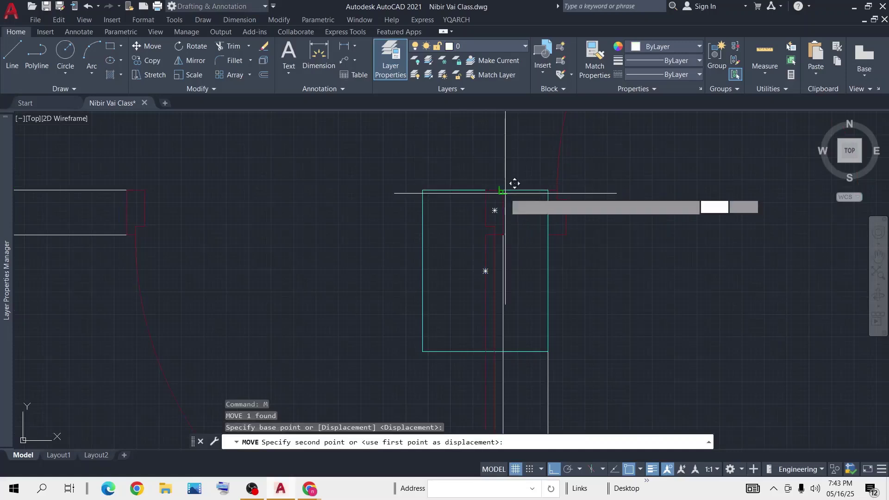
click(423, 190)
scroll(462, 225, down, 4)
Step: Stretch the end of the horizontal wall left of the moved door back to the door frame's outer edge
click(358, 183)
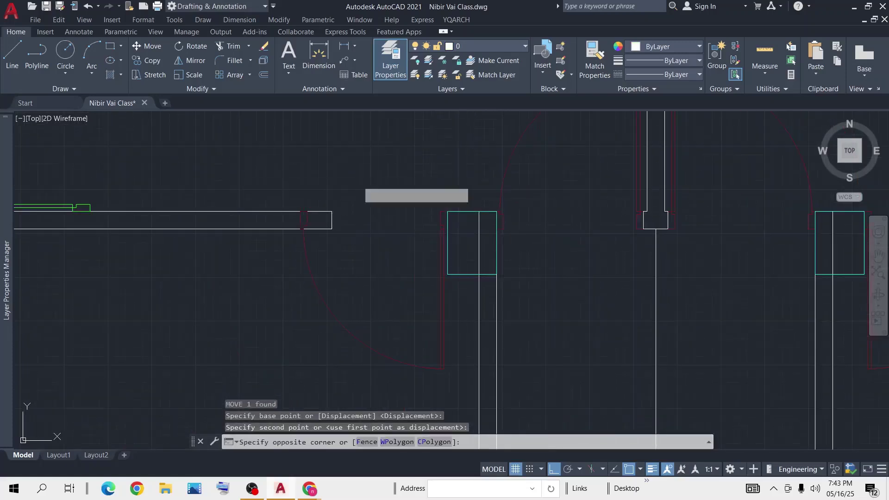
click(333, 245)
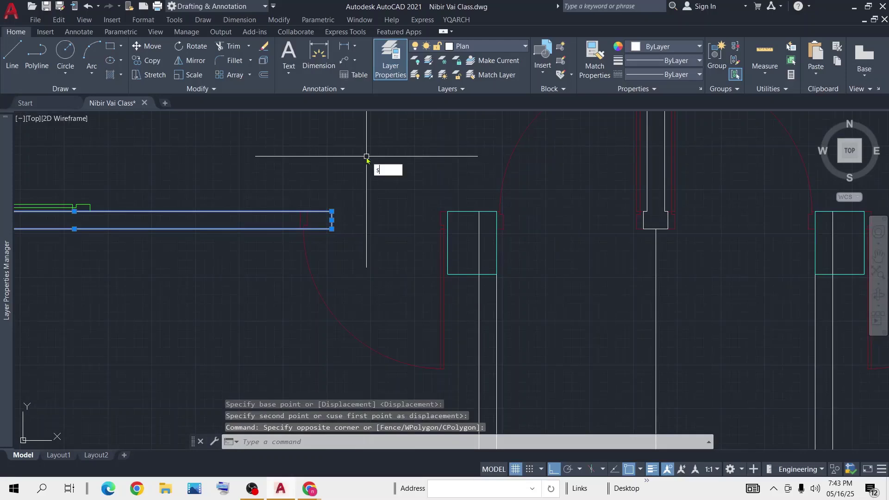
text(s)
key(Return)
click(332, 220)
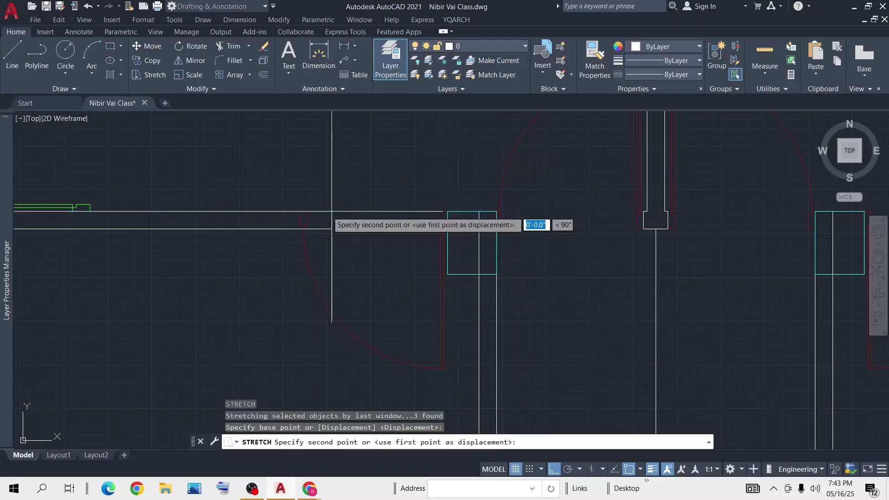
click(298, 214)
scroll(351, 233, down, 4)
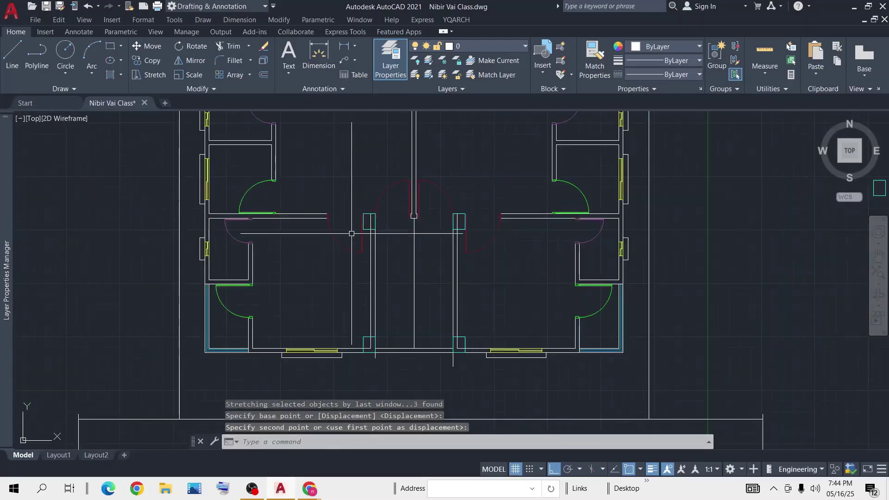
Step: Erase the two short vertical lines projecting below the bottom exterior wall at the stair walls
middle_drag(370, 211, 384, 251)
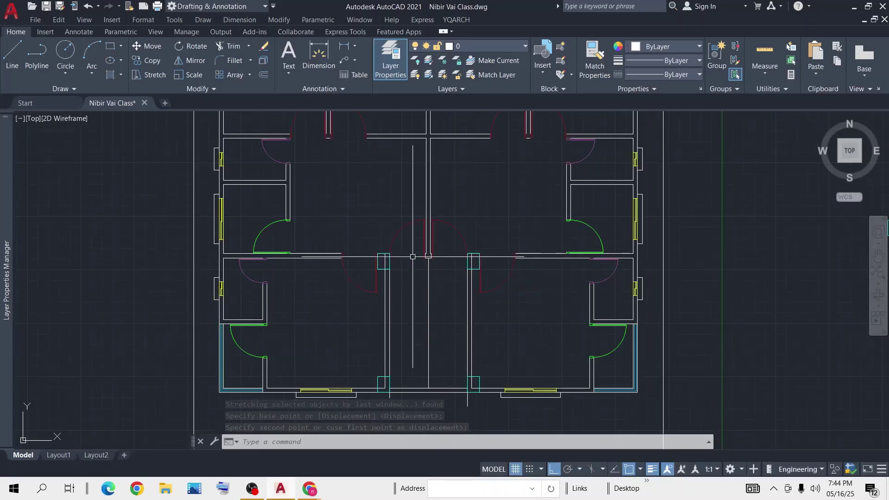
scroll(413, 257, up, 4)
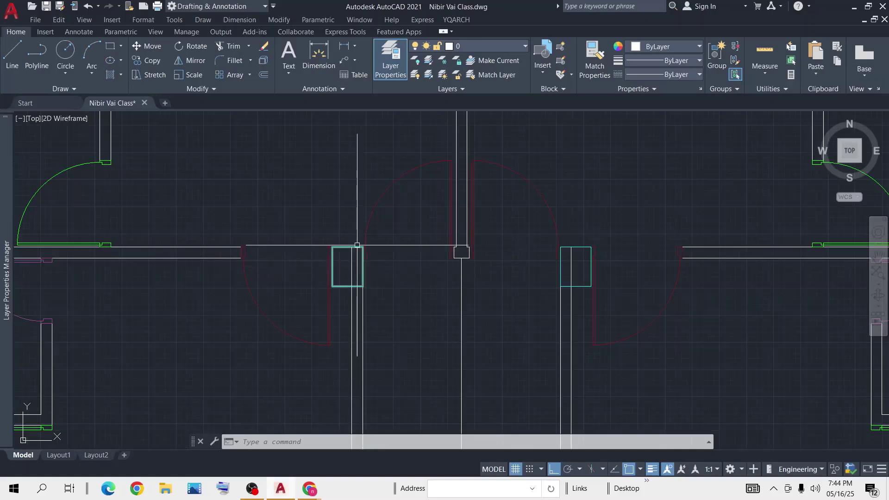
mouse_move(358, 245)
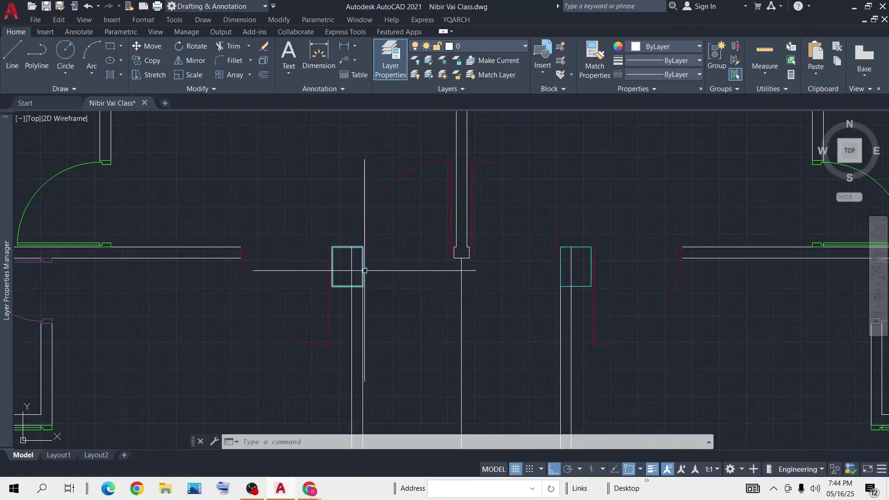
scroll(363, 258, down, 5)
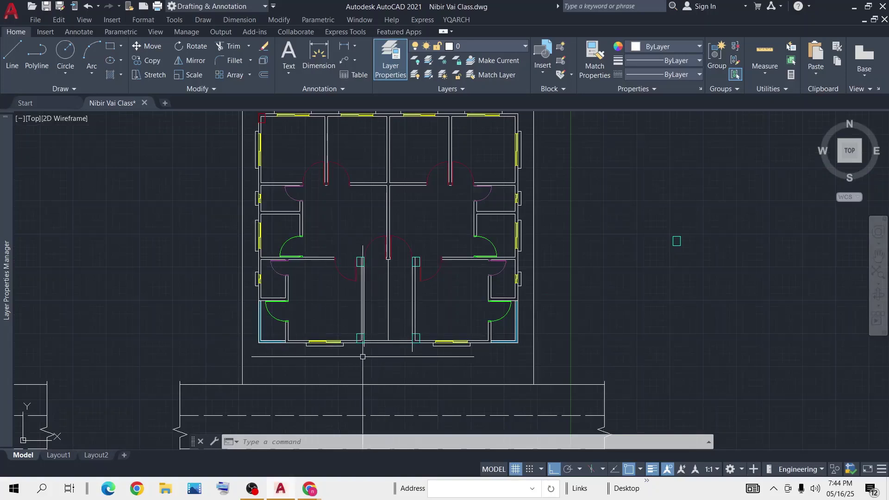
scroll(363, 357, up, 3)
click(417, 343)
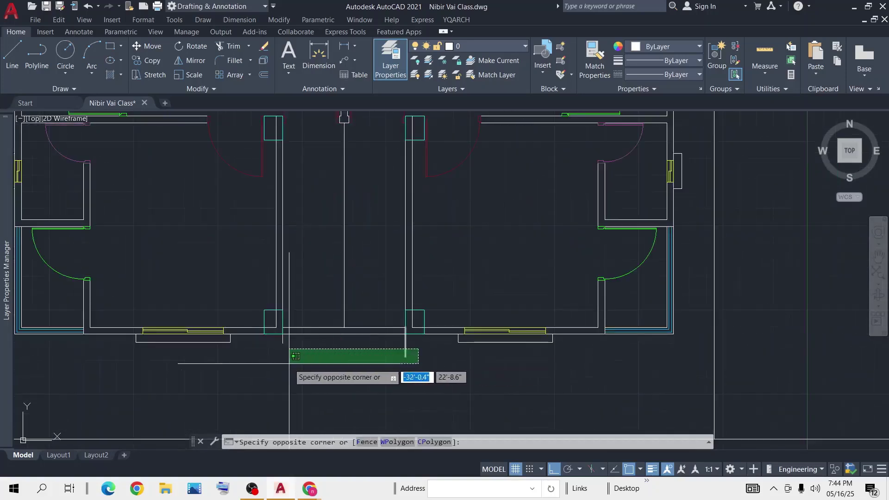
click(266, 364)
click(311, 326)
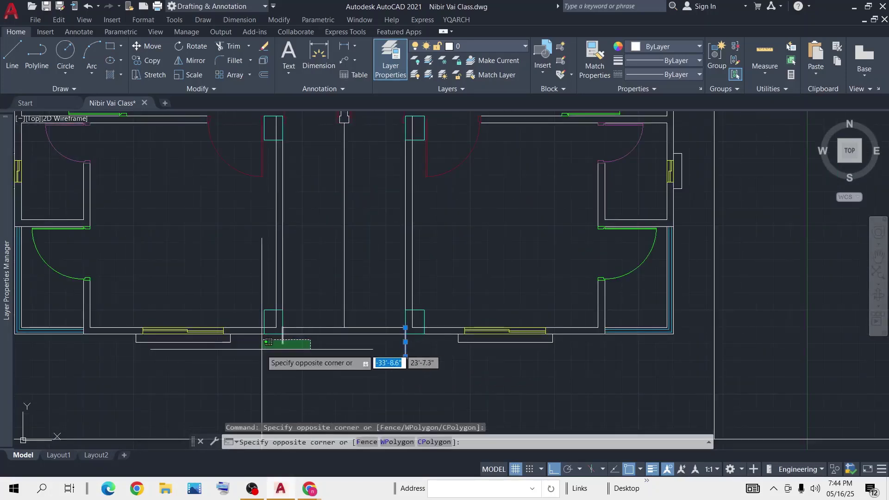
click(259, 352)
key(Delete)
scroll(324, 290, down, 3)
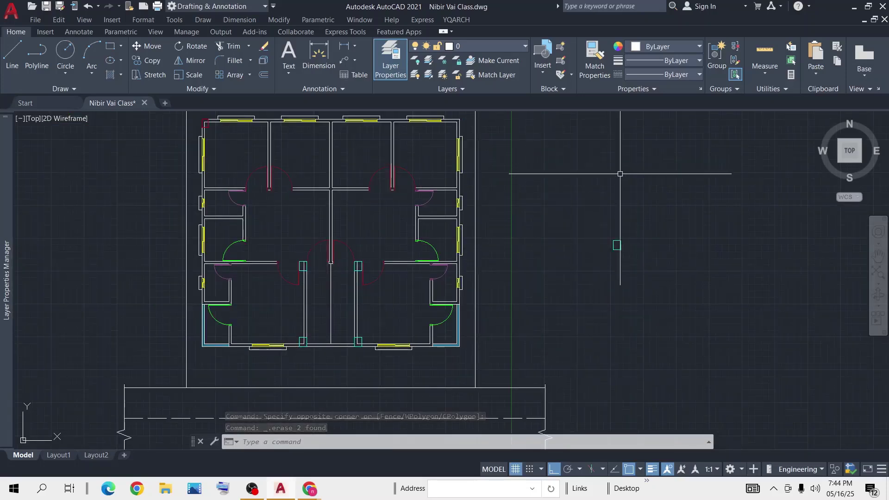
Step: Draw two crossing diagonal lines between the opposite wall corners at the central wall intersection between the upper rooms
scroll(343, 209, up, 3)
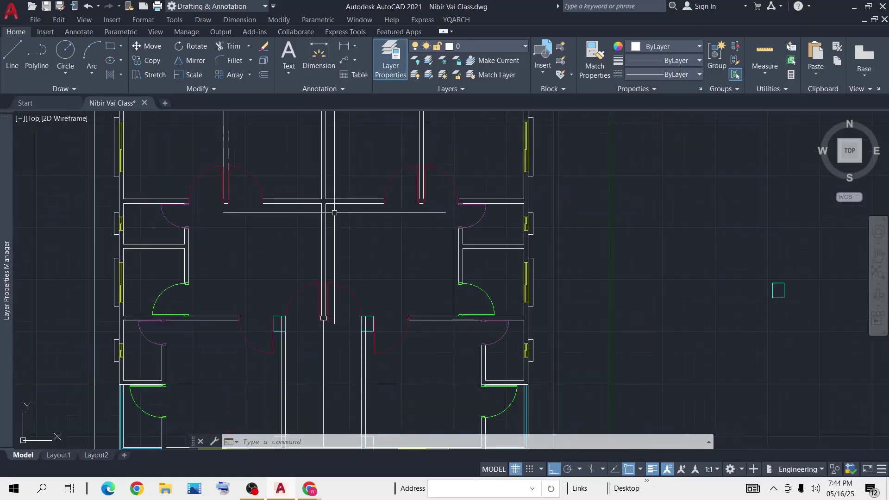
scroll(334, 212, up, 3)
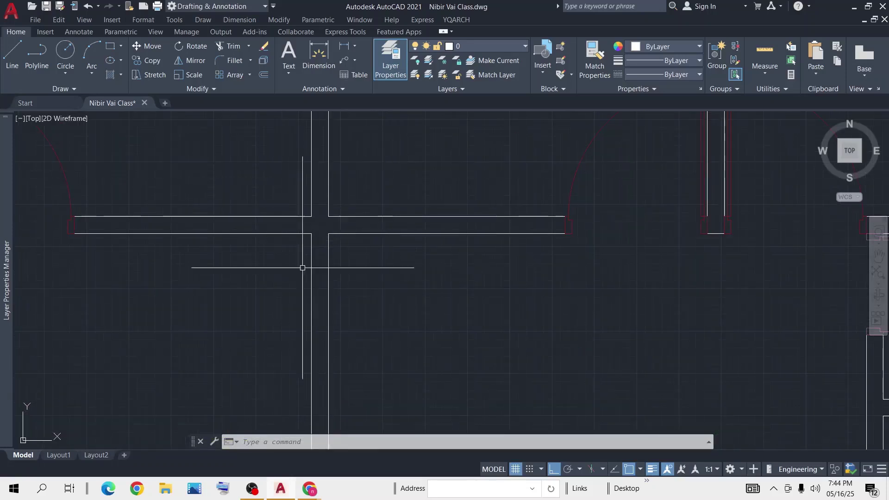
scroll(355, 216, down, 5)
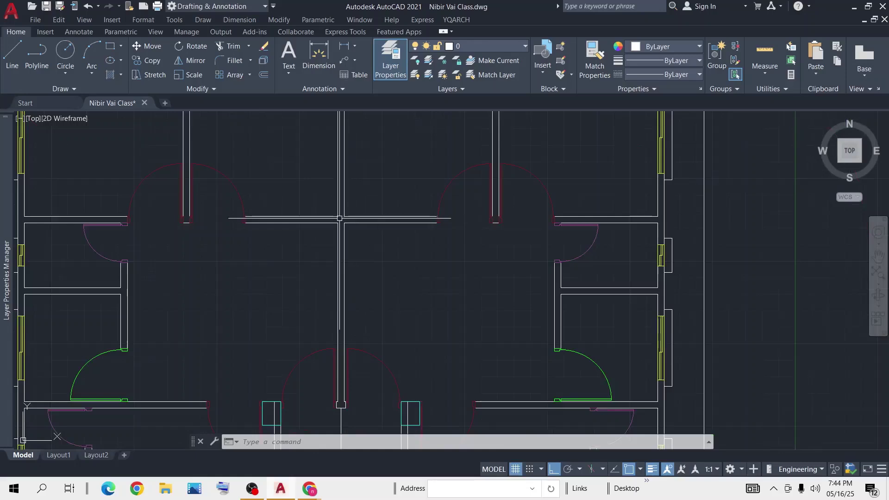
scroll(351, 217, up, 5)
scroll(399, 208, down, 5)
scroll(399, 212, up, 5)
scroll(322, 197, up, 2)
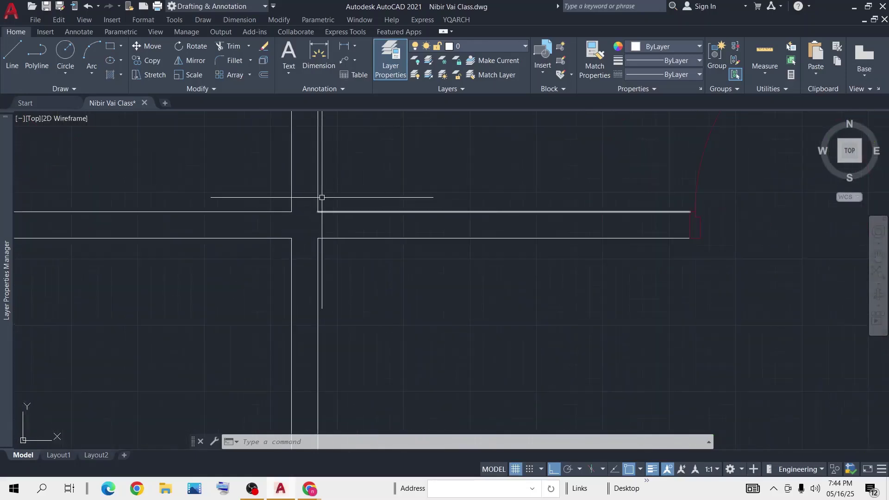
click(11, 56)
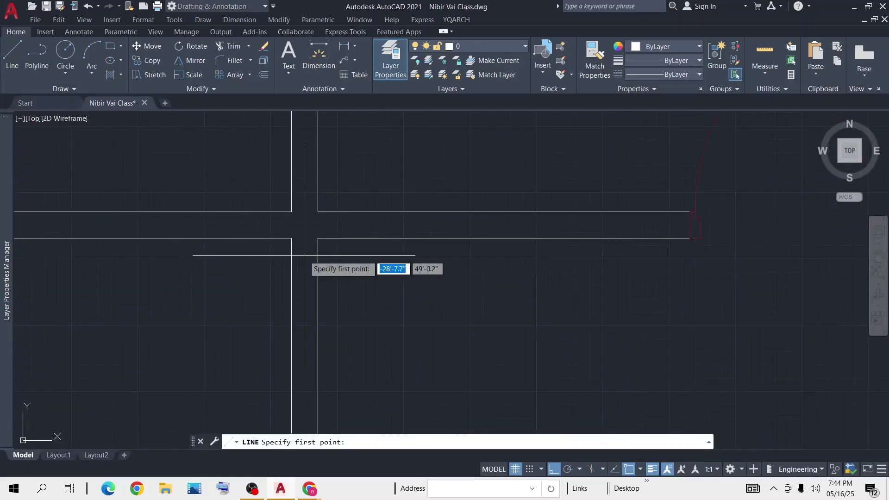
click(292, 239)
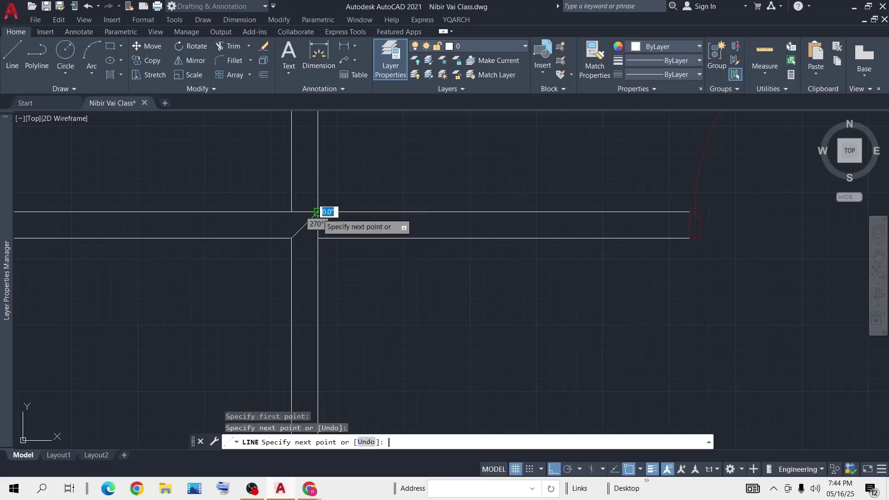
key(Return)
key(Return)
click(317, 238)
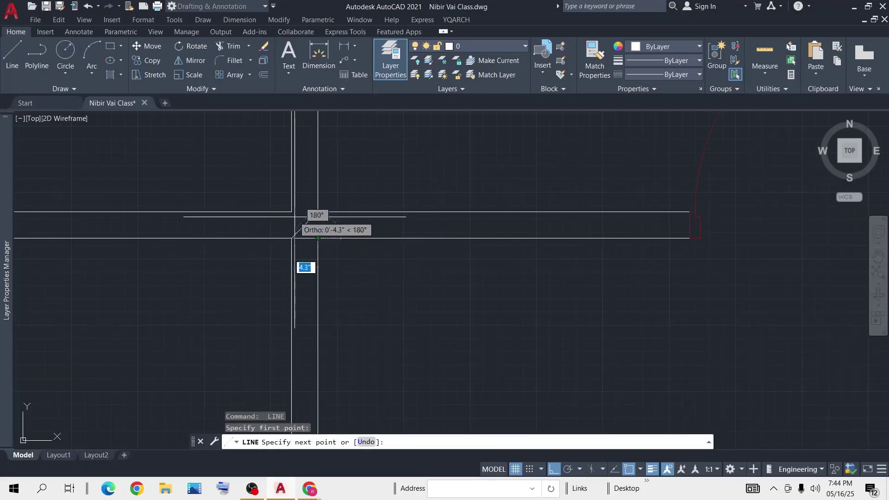
click(292, 213)
key(Return)
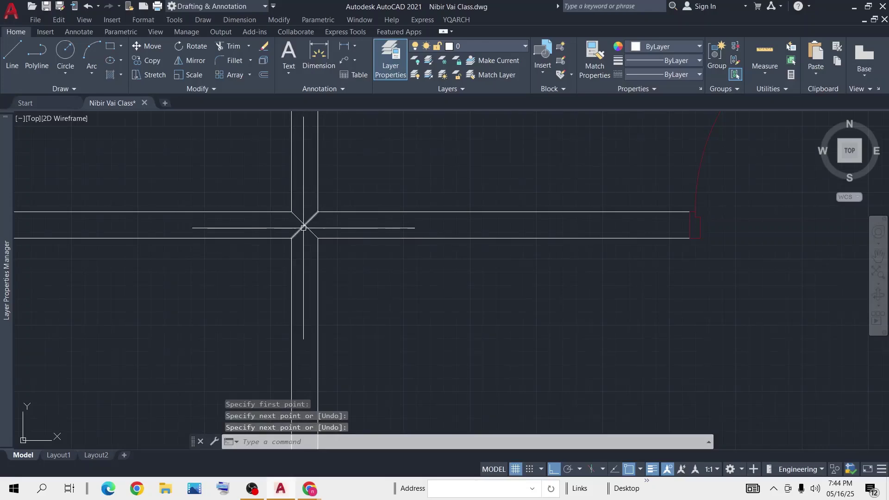
Step: Copy the upright cyan column block by its centre to the crossing point of the diagonals at the central wall intersection
scroll(304, 227, down, 10)
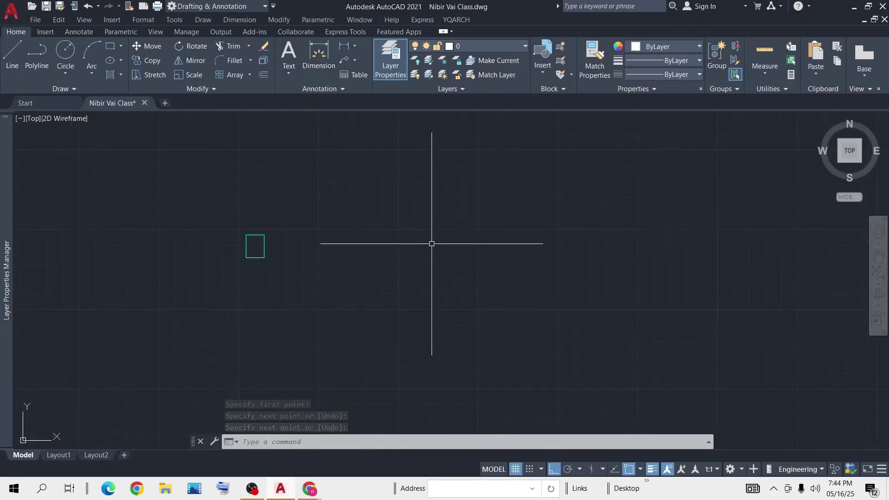
click(344, 200)
click(222, 282)
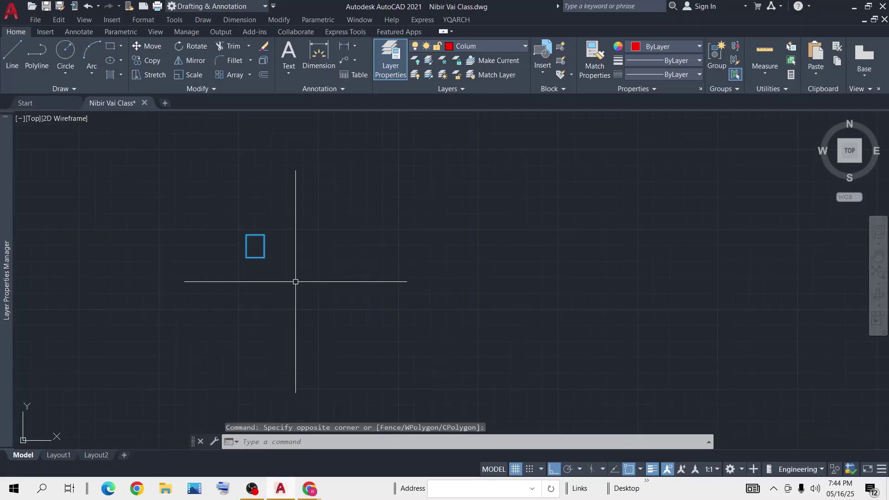
text(cp)
key(Return)
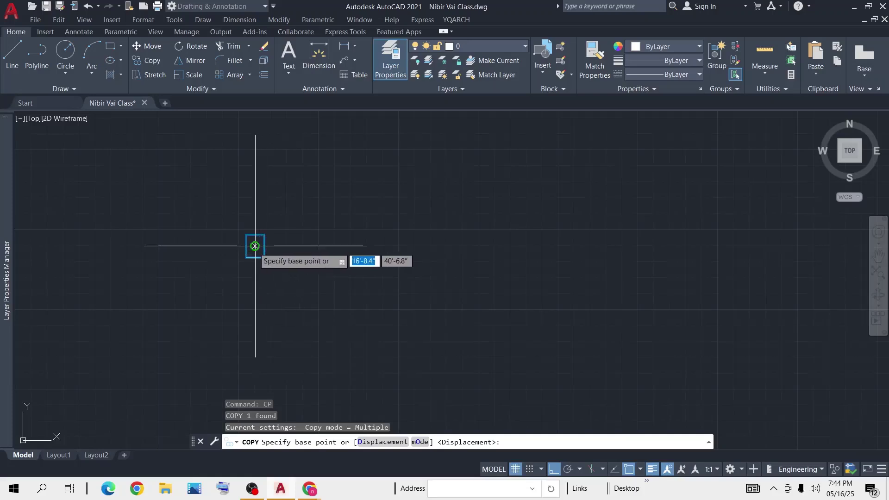
click(255, 246)
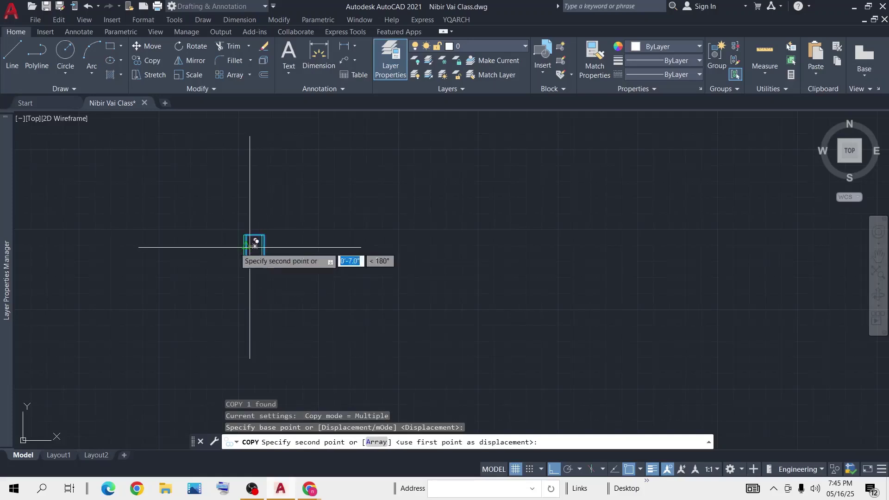
scroll(201, 249, down, 8)
middle_drag(199, 251, 439, 253)
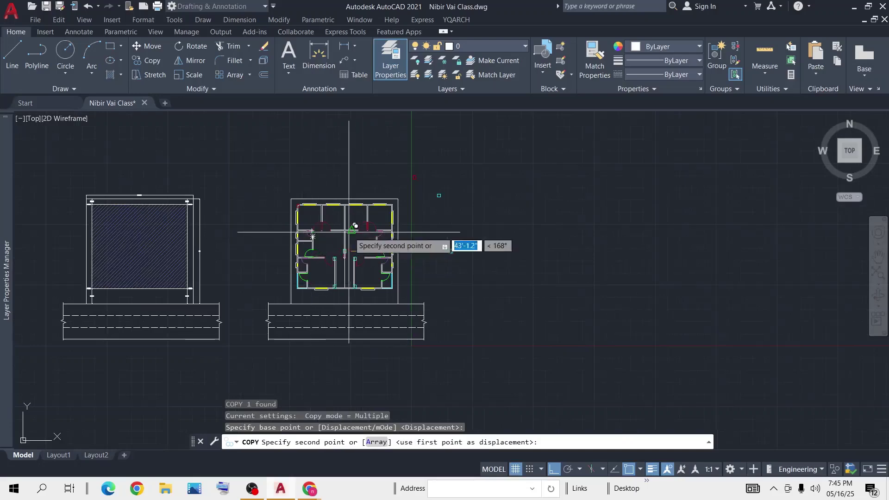
scroll(333, 236, up, 12)
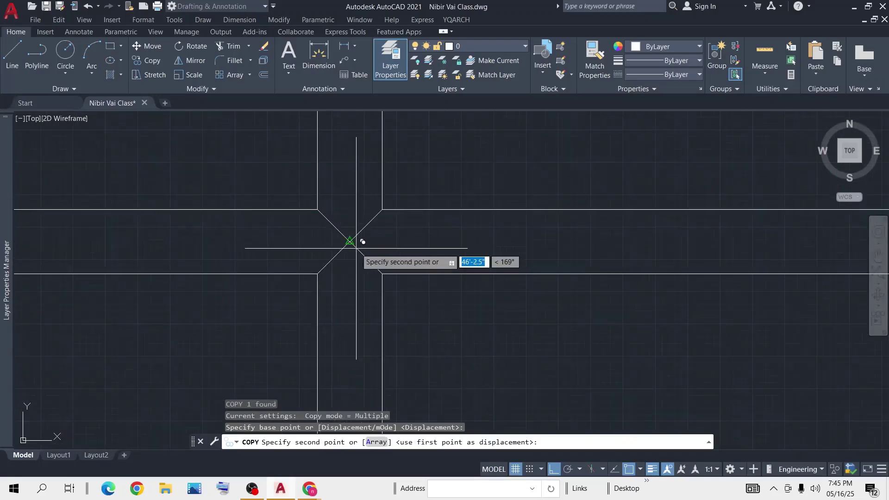
click(350, 241)
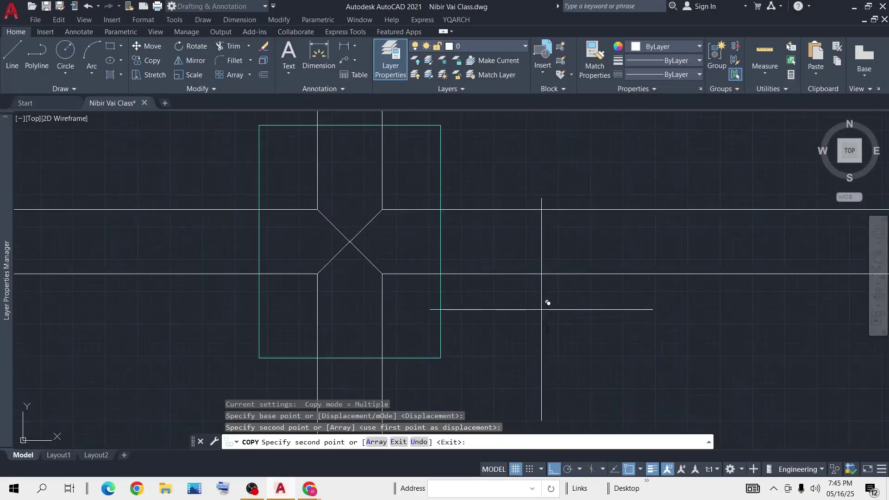
key(space)
scroll(495, 296, down, 6)
scroll(454, 271, up, 6)
Step: Erase the two diagonal construction lines inside the column block at the central wall intersection
click(463, 283)
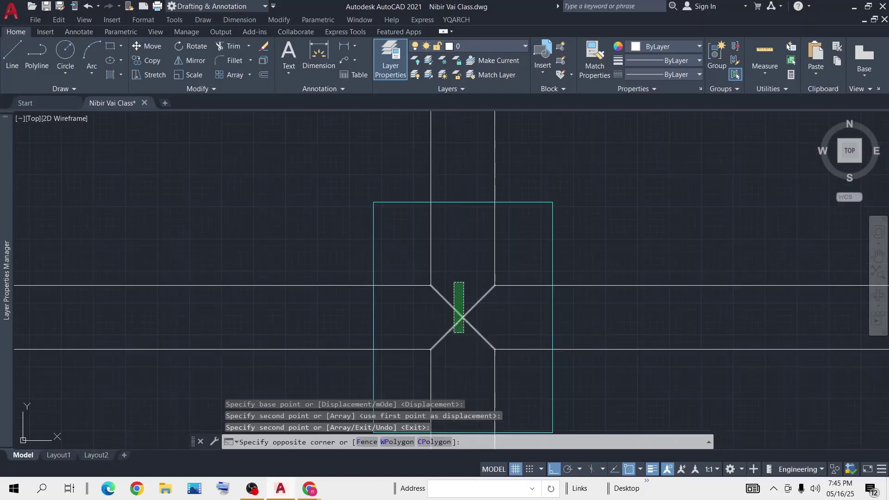
click(453, 333)
key(Delete)
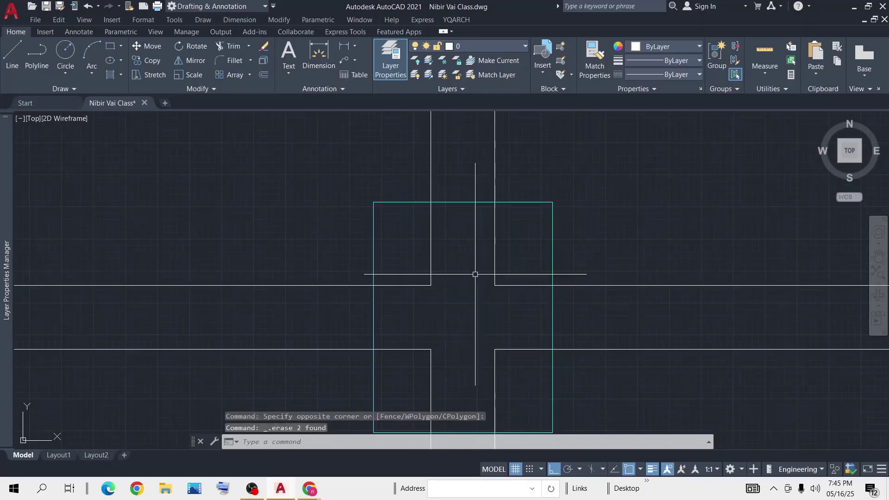
scroll(475, 269, down, 9)
scroll(470, 266, up, 5)
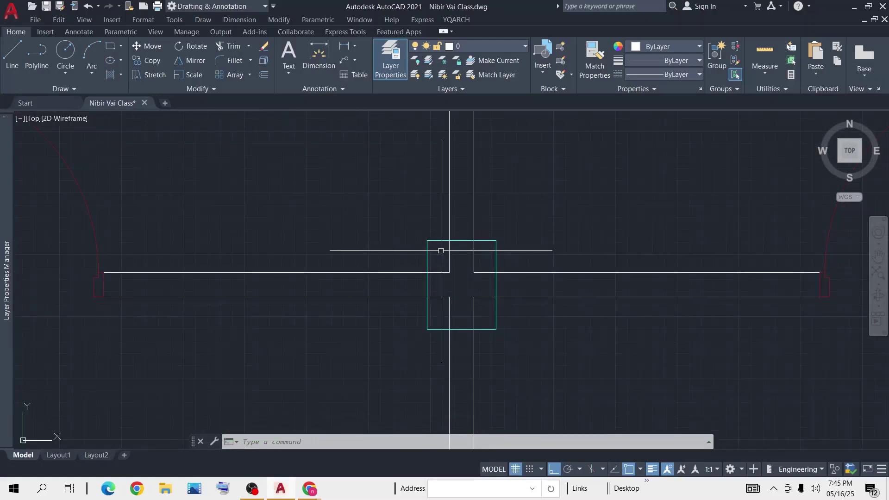
Step: Examine the cyan column blocks placed at the central intersection and along the stair walls of the plan
scroll(421, 272, down, 7)
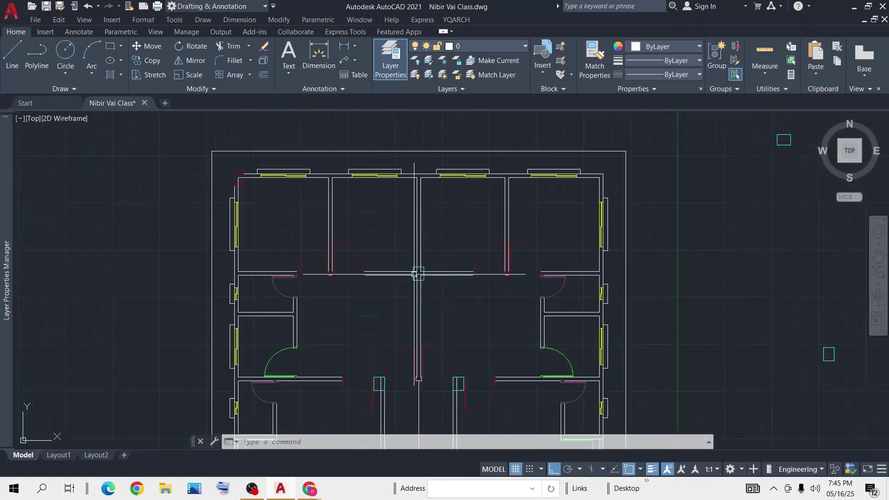
middle_drag(422, 255, 428, 204)
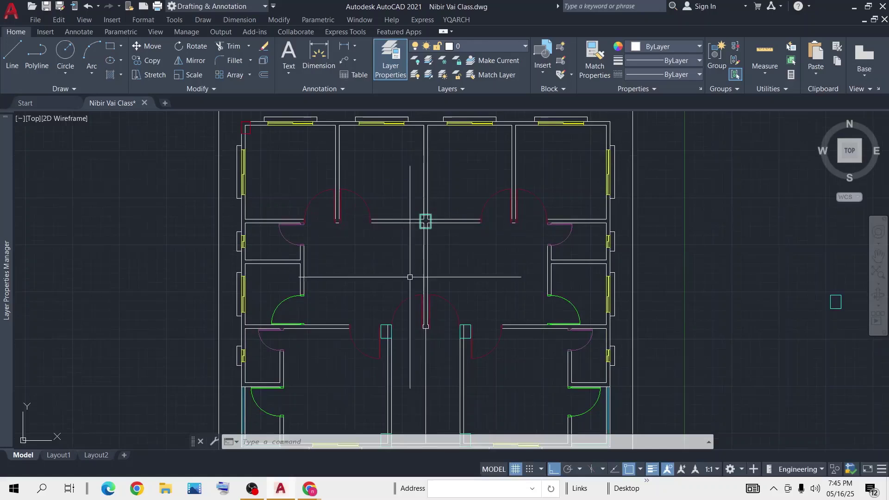
middle_drag(455, 378, 463, 257)
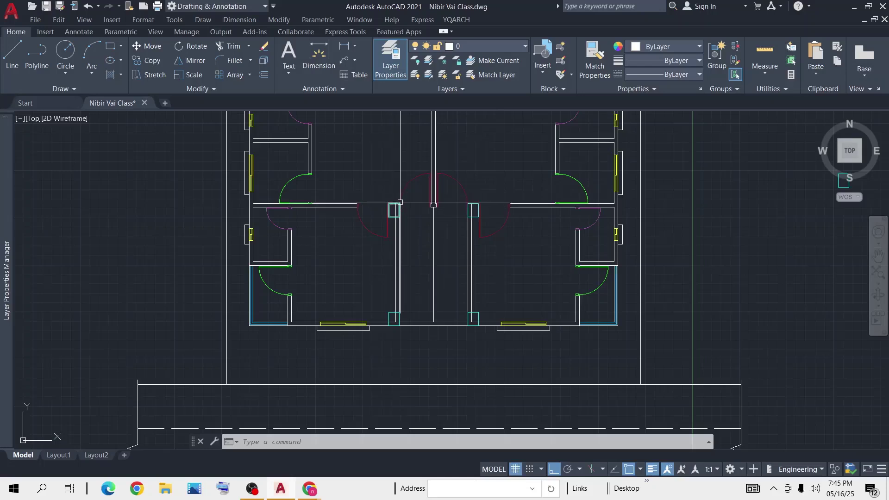
scroll(400, 203, up, 3)
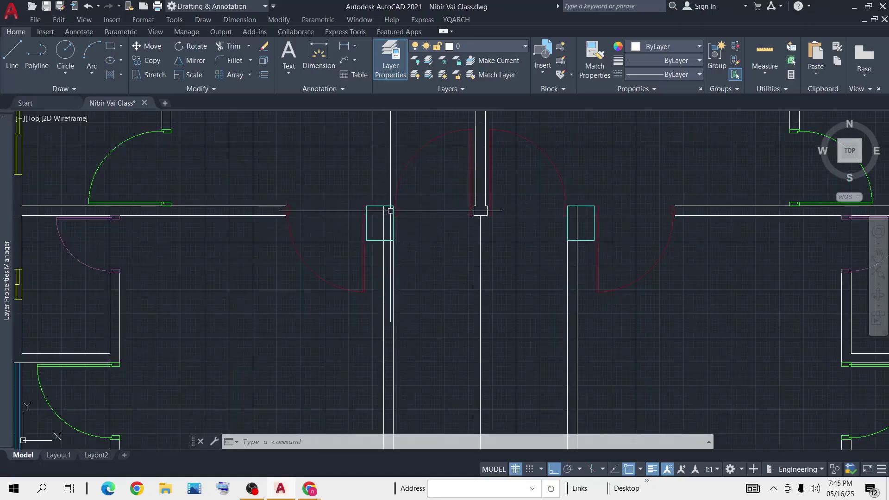
scroll(384, 205, up, 4)
middle_drag(373, 198, 375, 226)
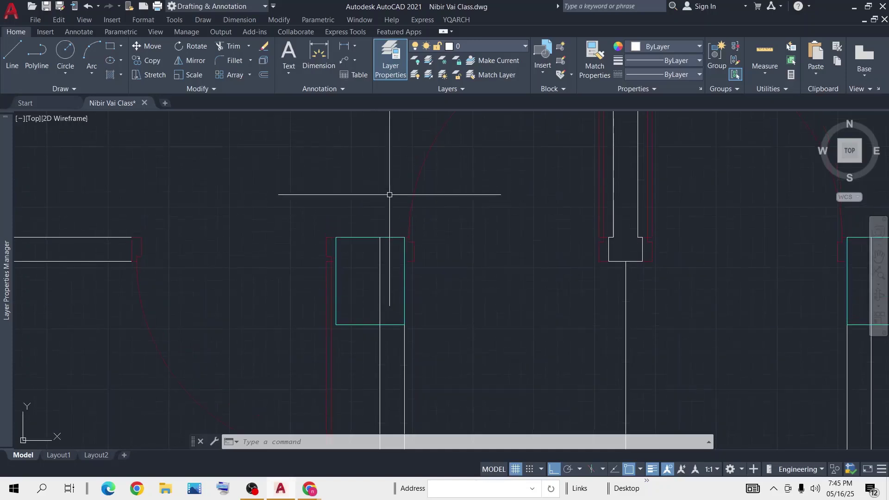
Step: Dimension the width and height of the upright cyan column block beside the plan
scroll(374, 148, down, 6)
scroll(374, 160, down, 4)
scroll(661, 160, up, 5)
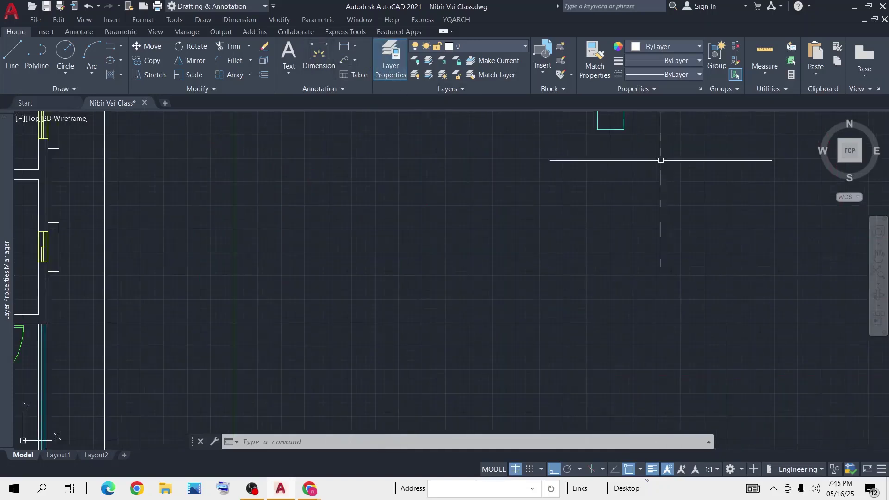
middle_drag(661, 161, 591, 280)
click(320, 69)
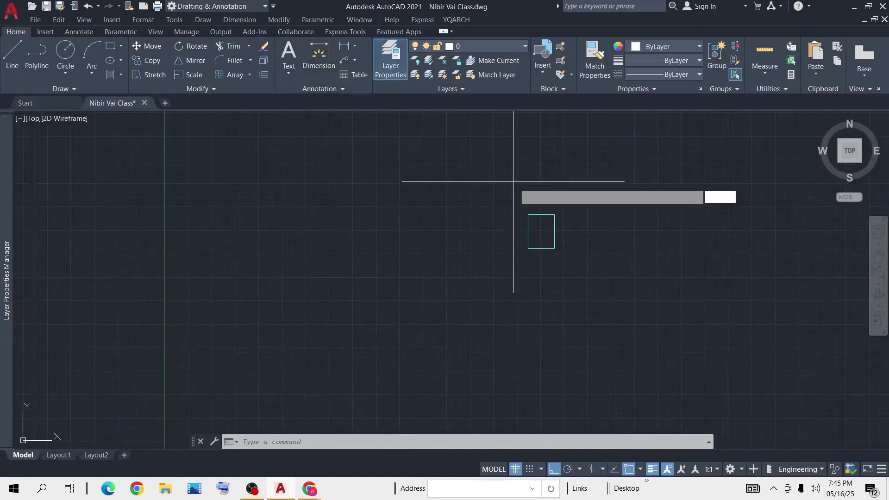
click(528, 215)
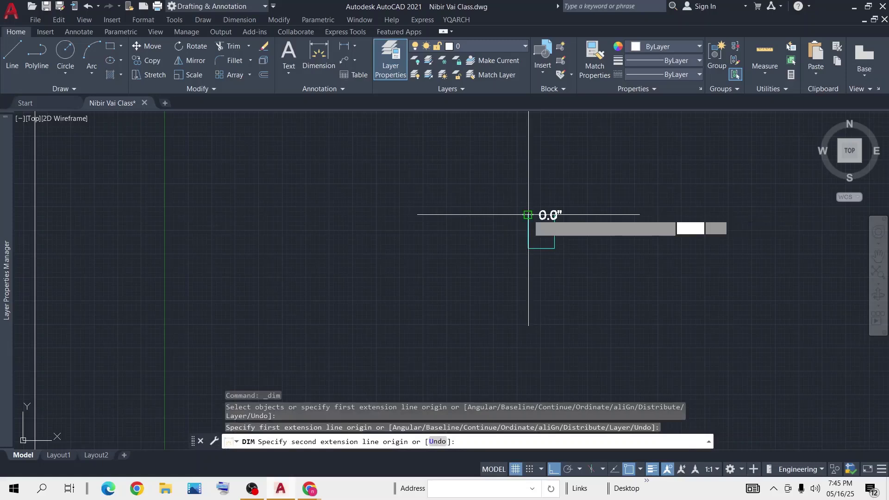
click(554, 215)
click(551, 185)
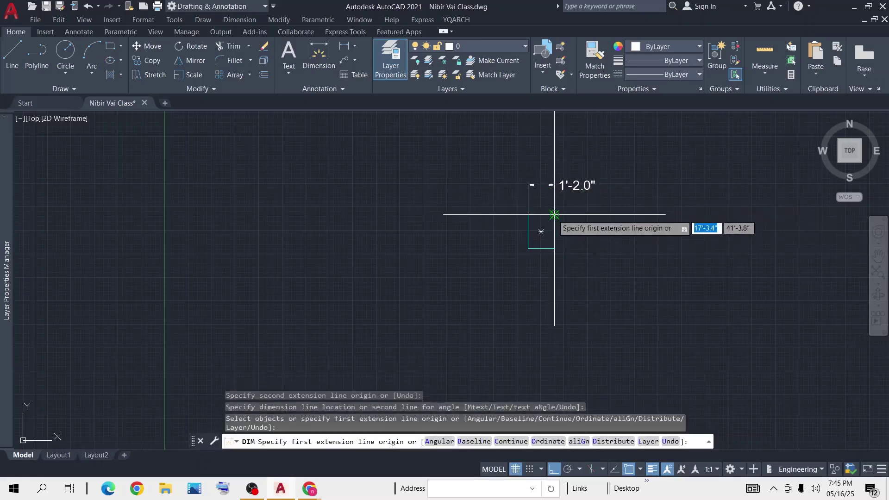
click(555, 214)
click(554, 248)
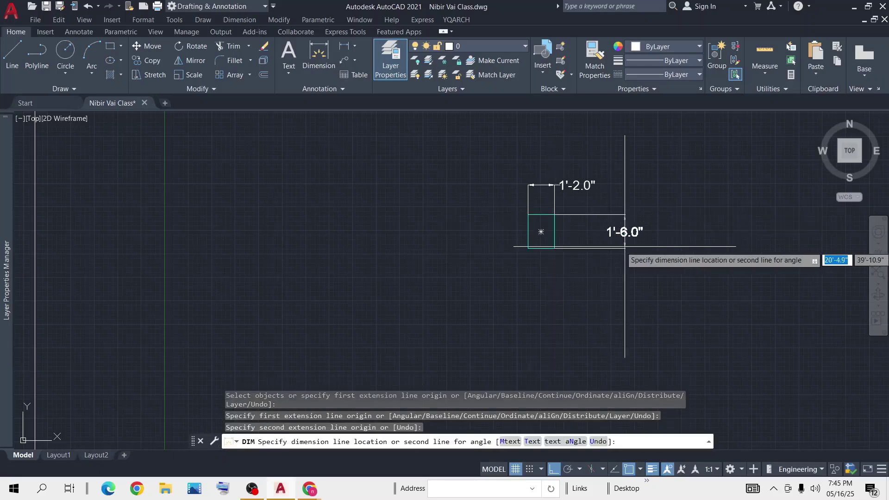
click(611, 232)
key(Escape)
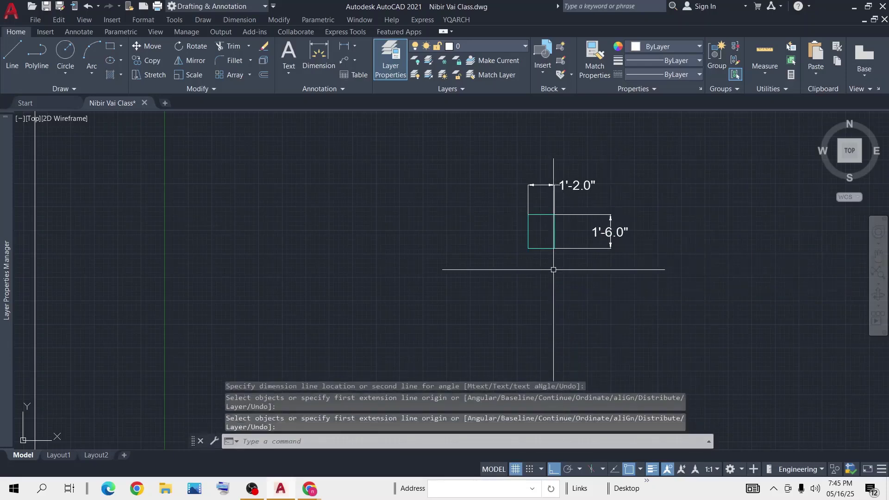
Step: Delete the two dimensions added to the upright cyan column block beside the plan
click(658, 161)
click(566, 288)
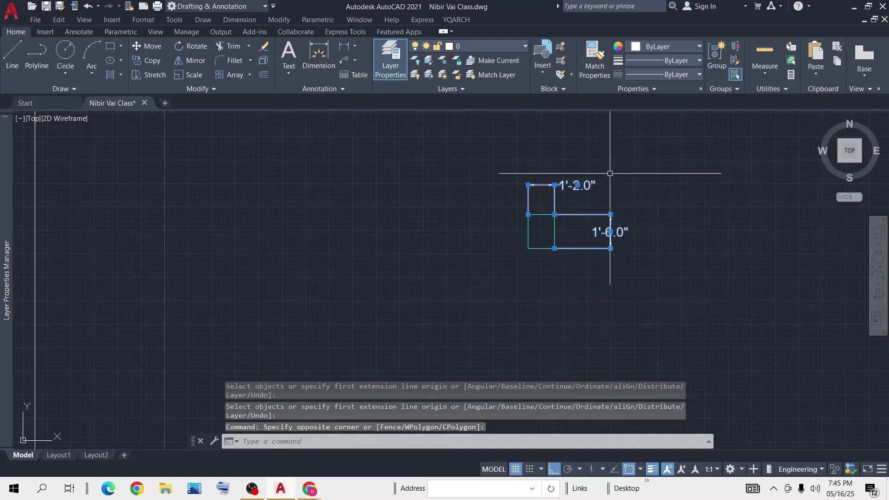
click(611, 174)
click(490, 198)
key(Delete)
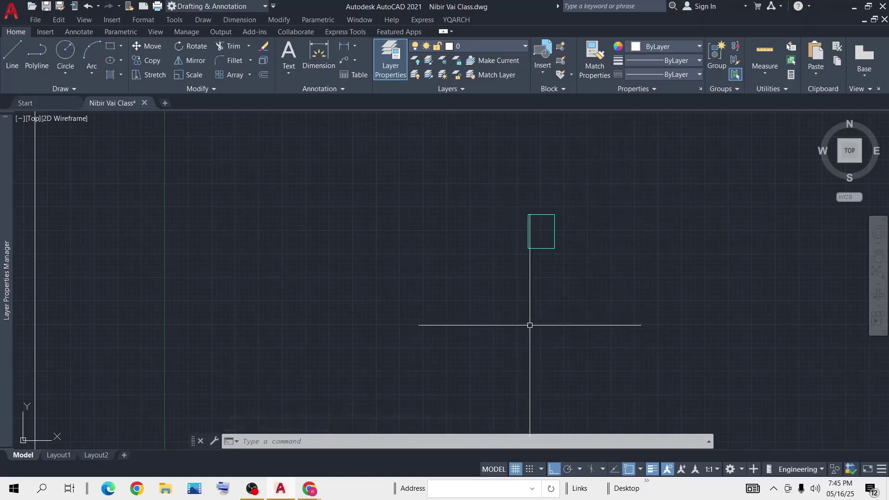
Step: Draw a vertical line from the left inner corner of the top wall's central junction up past the exterior wall face
scroll(530, 325, down, 5)
scroll(287, 190, up, 5)
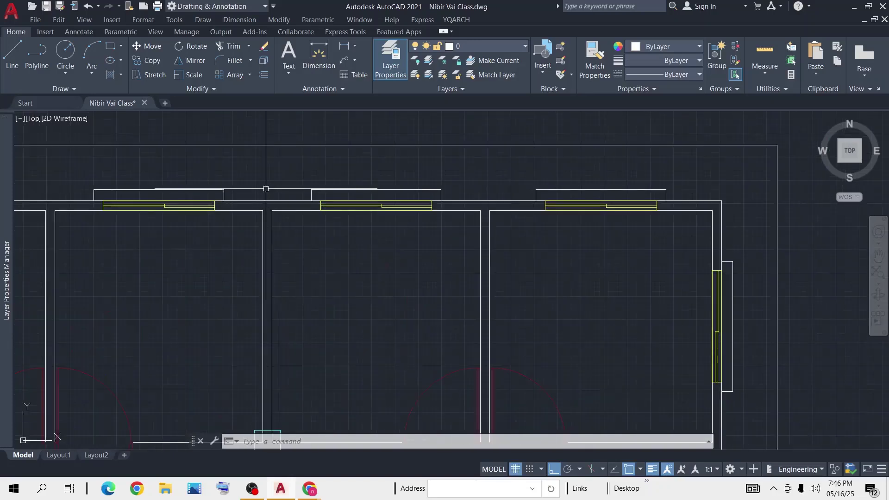
scroll(279, 227, down, 5)
scroll(268, 357, up, 10)
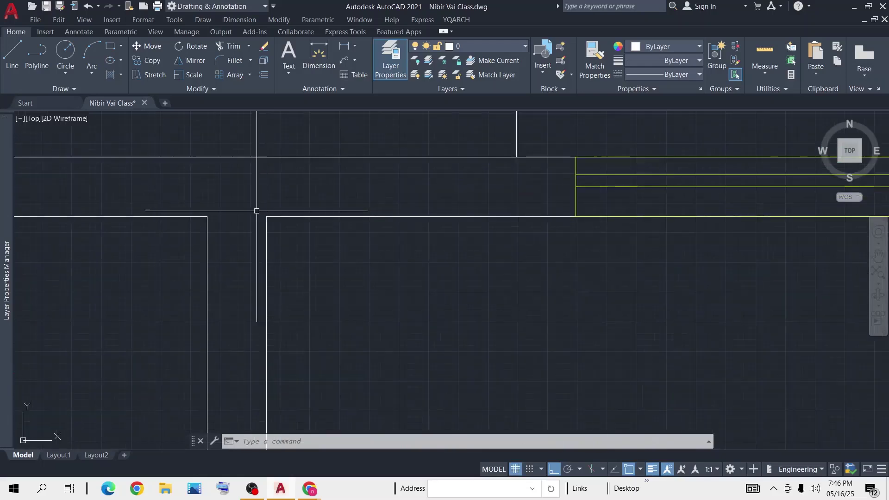
scroll(324, 238, down, 4)
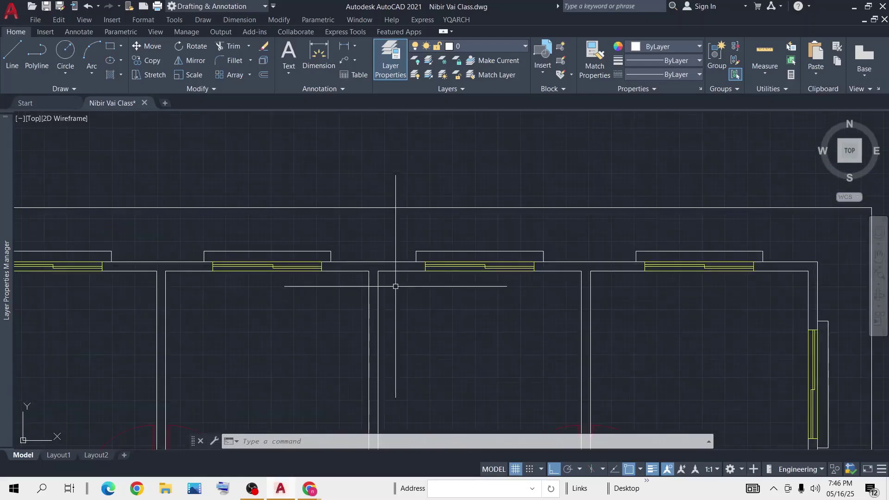
scroll(368, 264, up, 4)
middle_drag(454, 337, 481, 327)
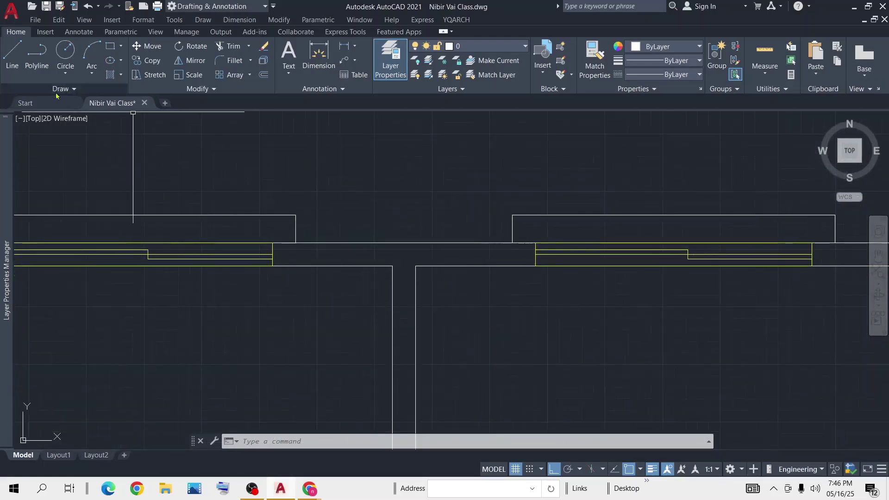
click(13, 60)
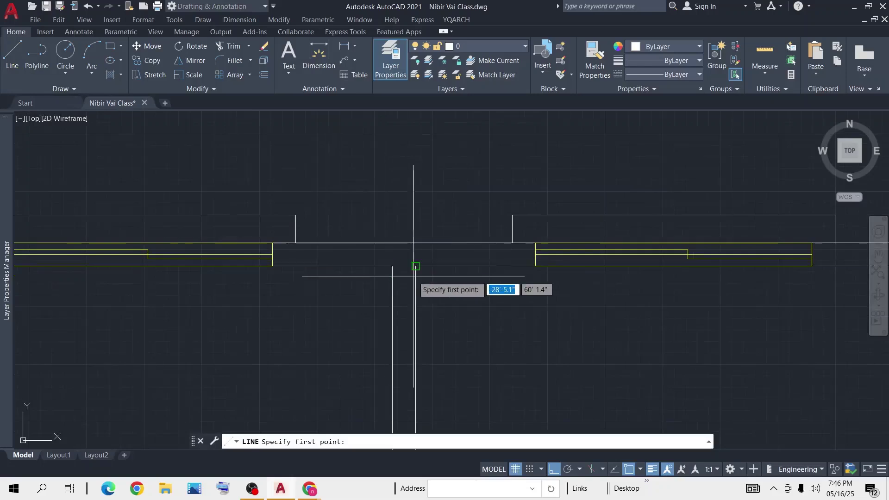
click(392, 267)
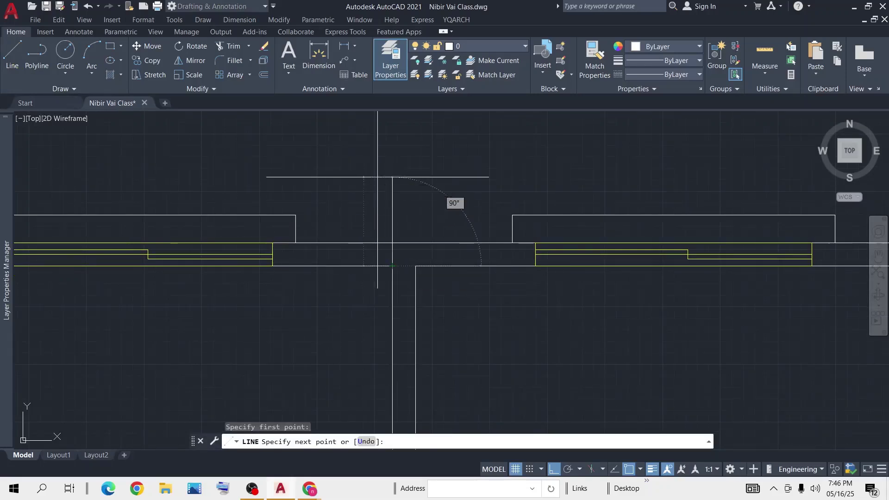
click(393, 177)
key(Return)
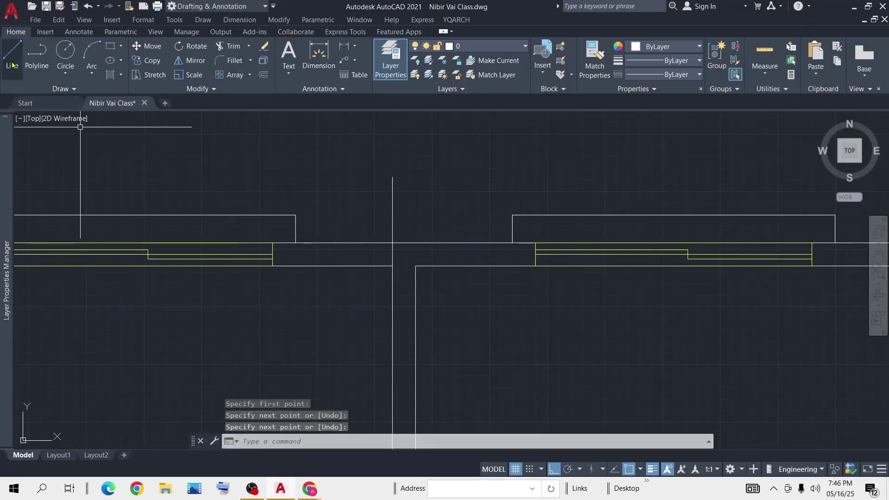
key(space)
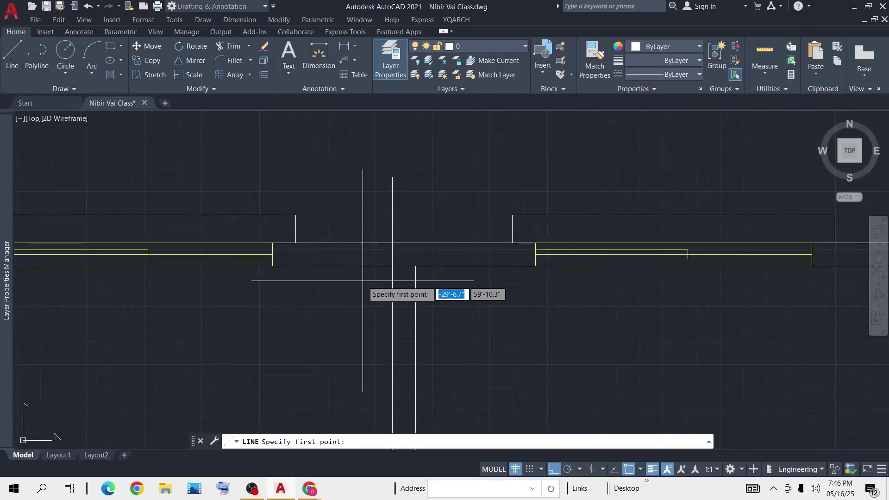
click(416, 266)
key(space)
click(423, 212)
key(space)
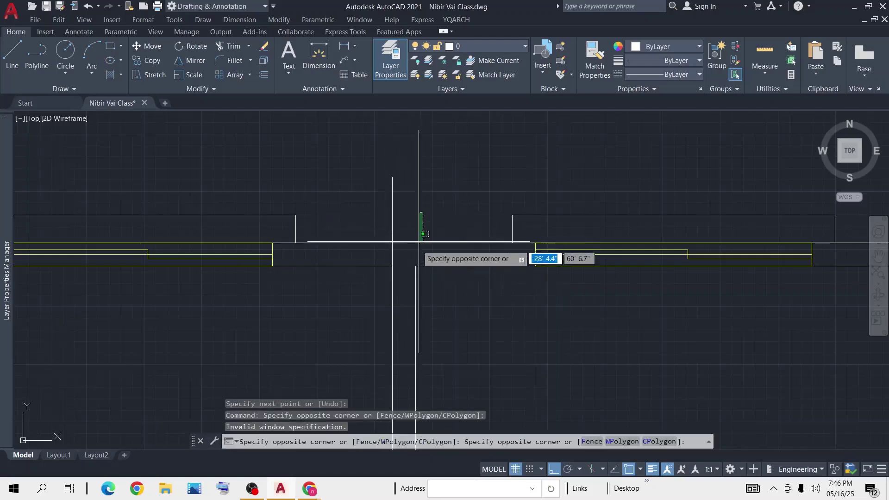
key(Escape)
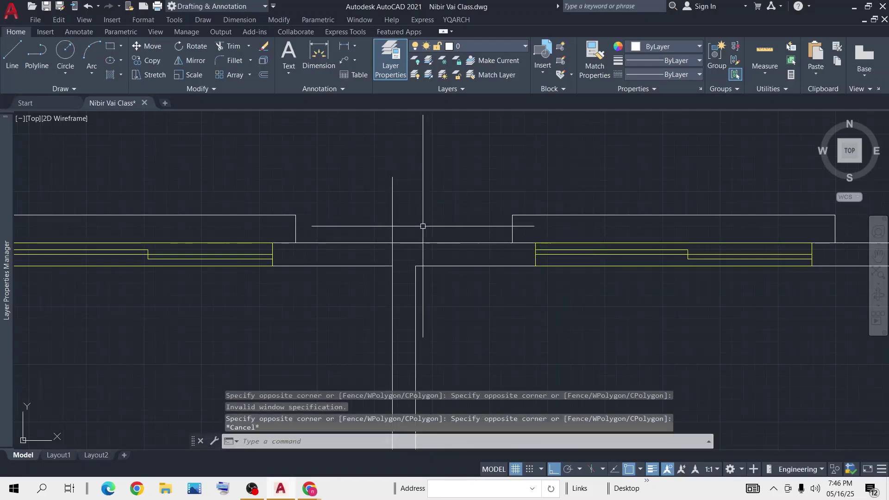
Step: Draw a vertical line from the right inner corner of the top wall's central junction up past the exterior wall face
key(space)
click(416, 266)
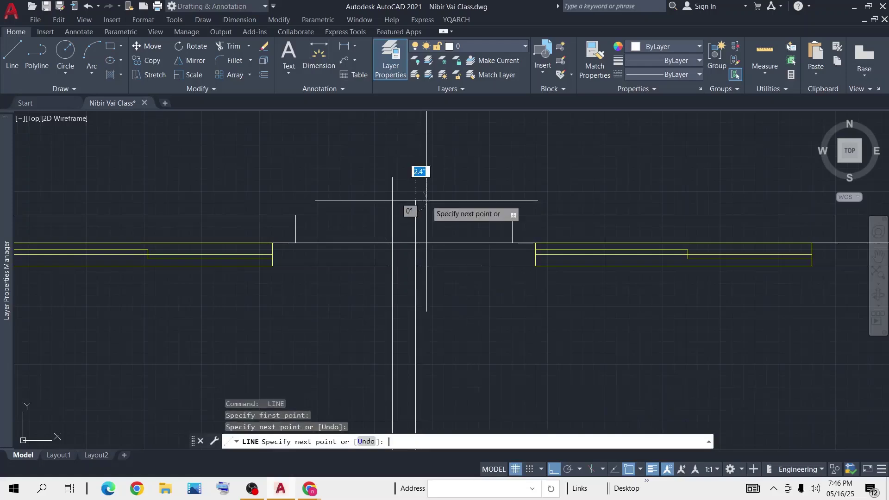
click(427, 200)
key(space)
Step: Draw two crossing diagonal lines between the opposite wall corners at the top wall's central junction
text(l)
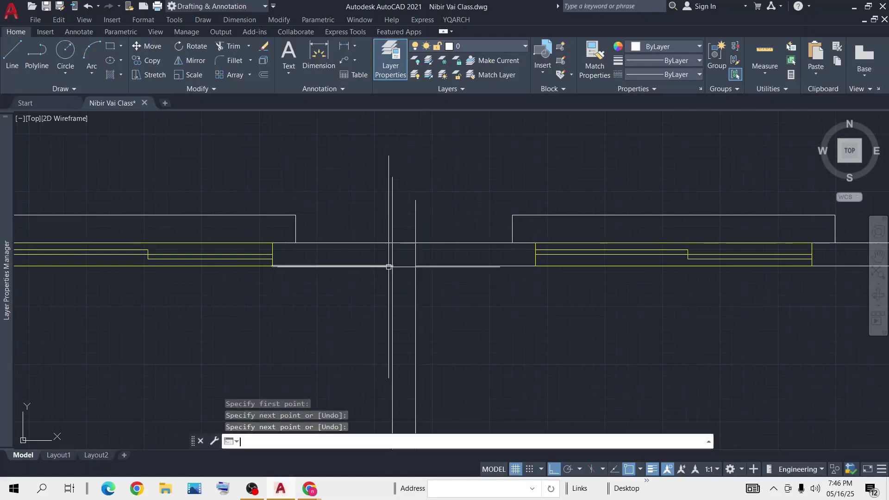
key(space)
click(392, 264)
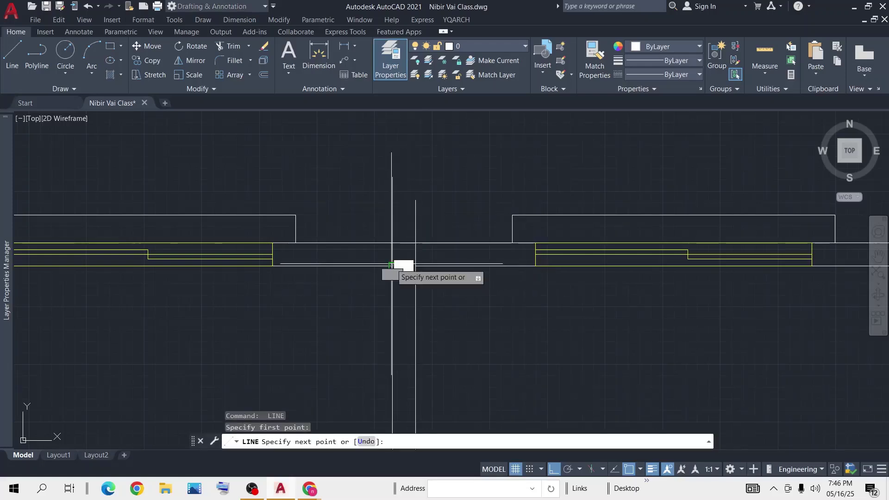
click(415, 243)
key(space)
key(space)
click(416, 266)
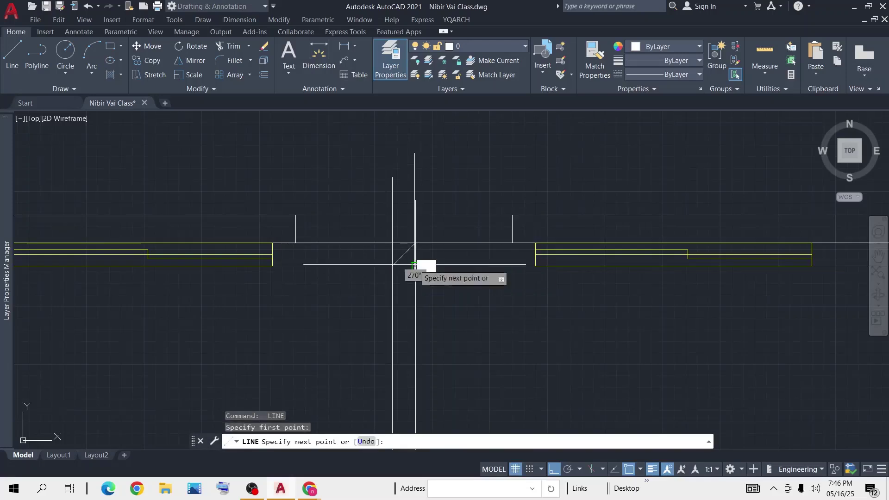
click(392, 242)
key(space)
Step: Copy the upright cyan column block by its centre to the crossing point of the diagonals at the top wall's central junction
scroll(407, 255, down, 8)
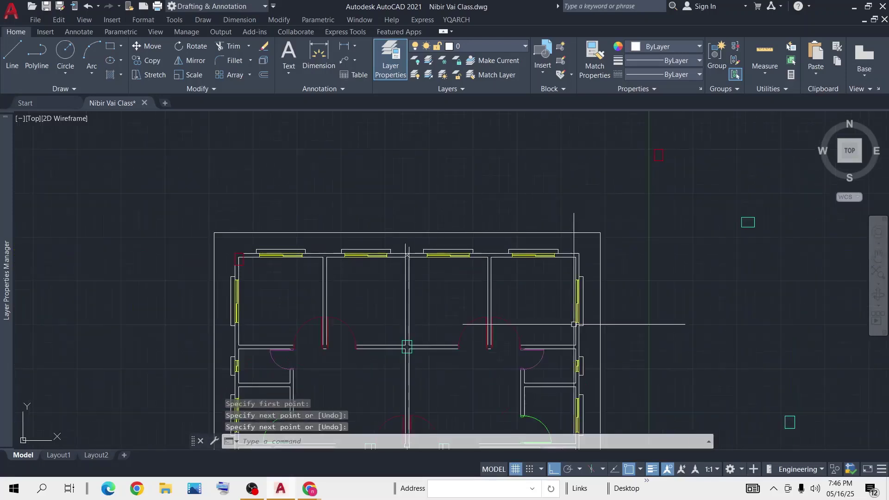
mouse_move(735, 313)
middle_down()
mouse_move(708, 297)
mouse_move(574, 161)
middle_up()
click(674, 236)
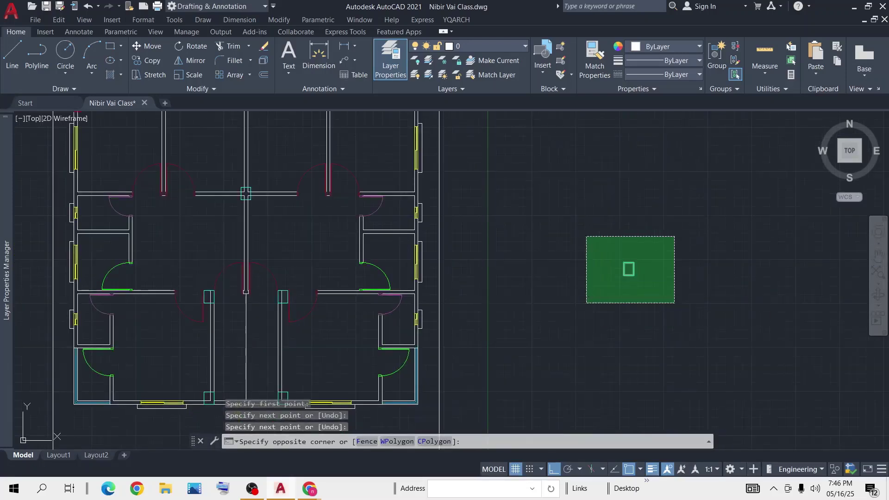
click(590, 302)
text(cp)
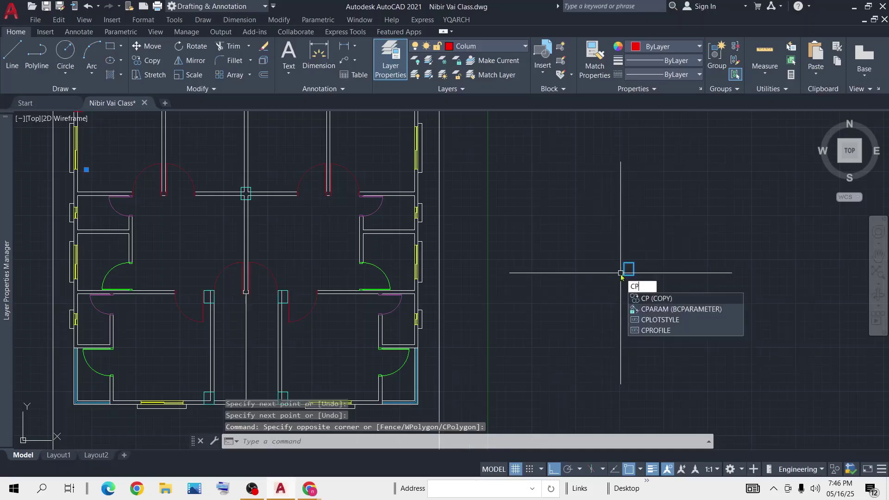
key(space)
scroll(621, 273, up, 5)
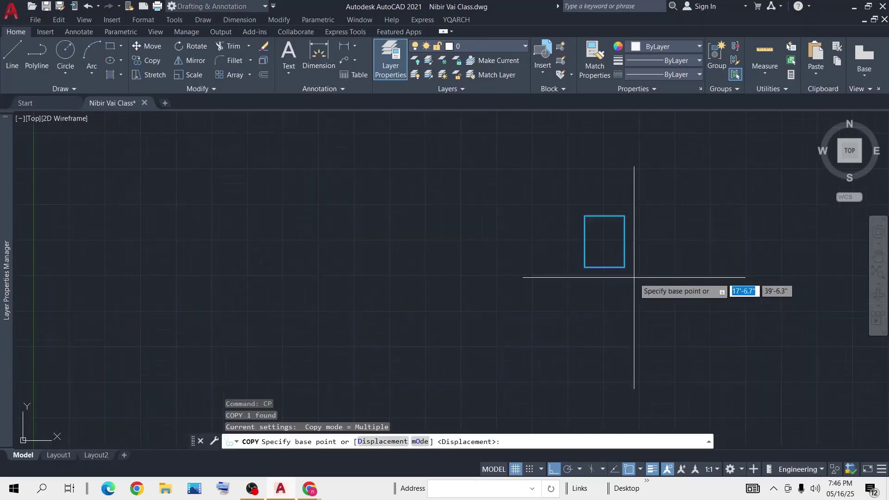
click(604, 241)
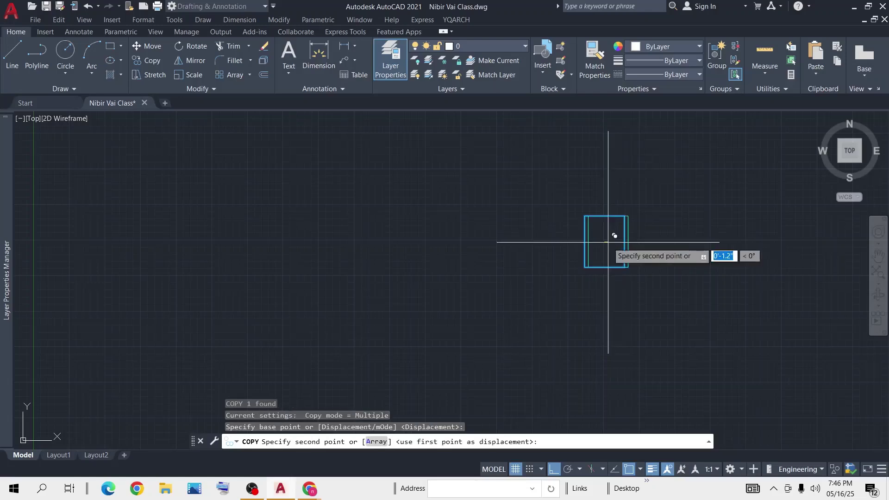
scroll(392, 240, down, 4)
middle_drag(352, 254, 490, 279)
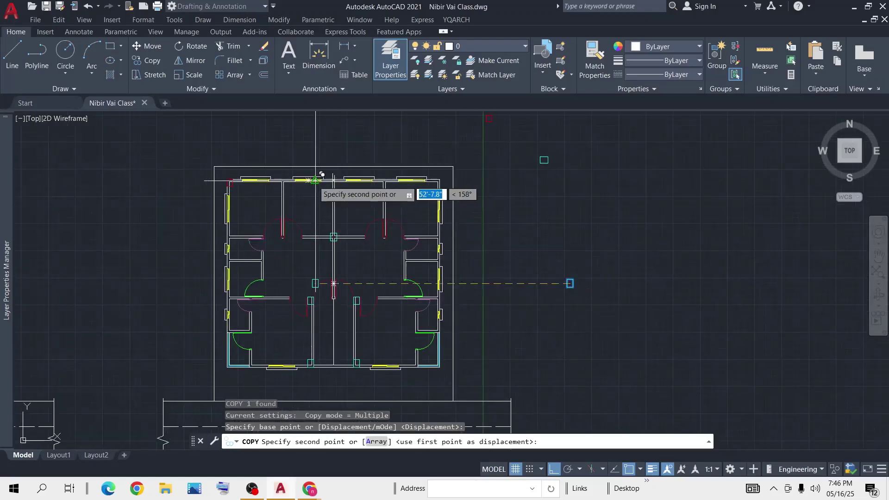
scroll(329, 176, up, 8)
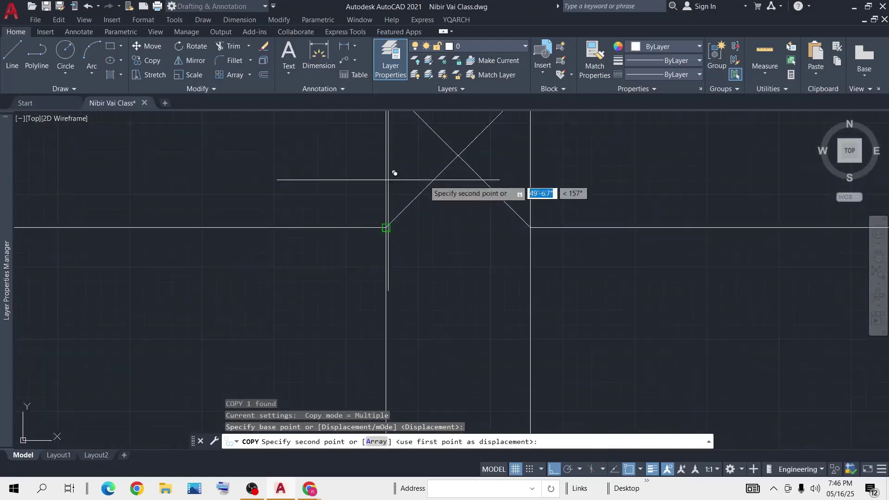
click(458, 155)
key(Return)
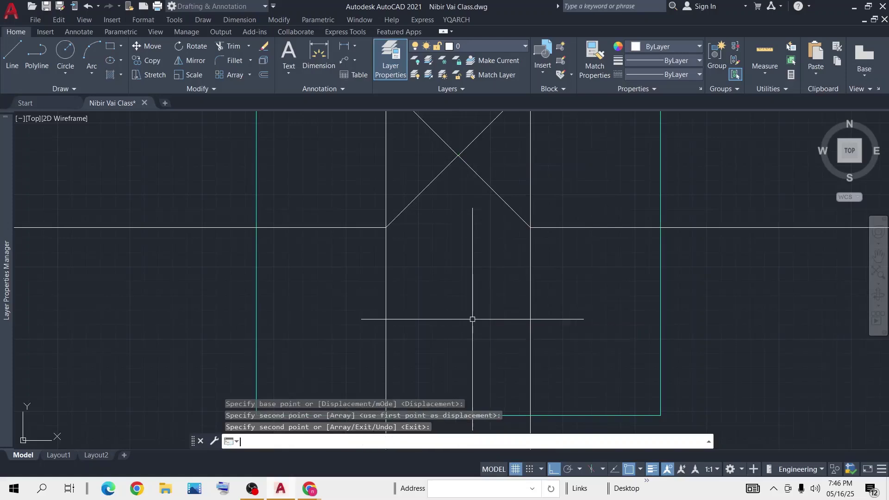
Step: Erase the two vertical helper lines and the crossing diagonals at the top wall's central junction
scroll(477, 277, down, 6)
click(493, 243)
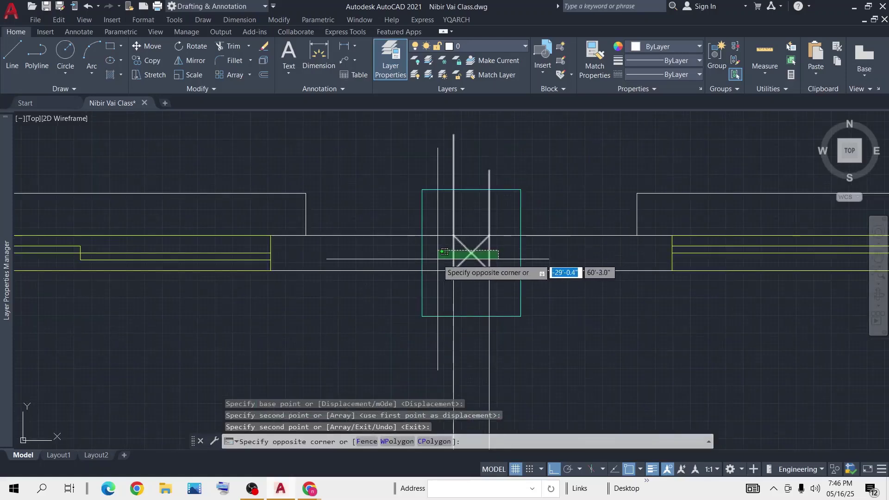
click(456, 265)
key(Delete)
scroll(500, 284, down, 4)
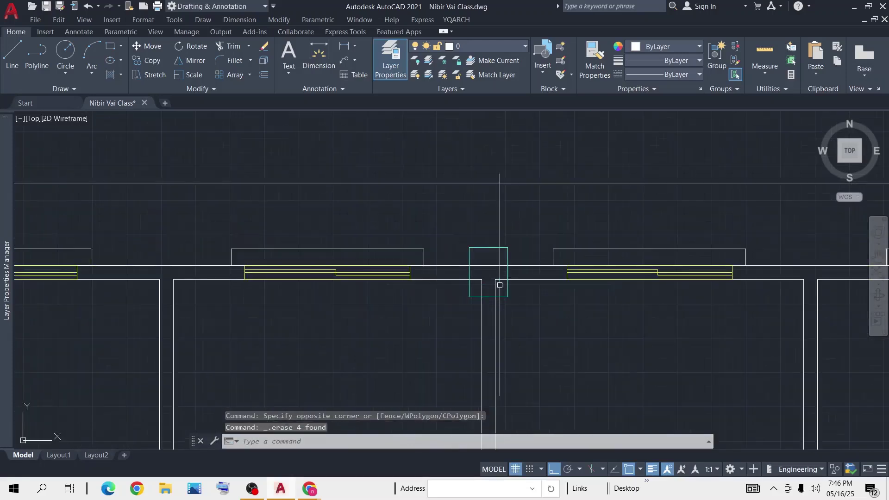
Step: Move the cyan column block at the top wall's central junction straight down until its upper edge is flush with the exterior wall face
click(516, 236)
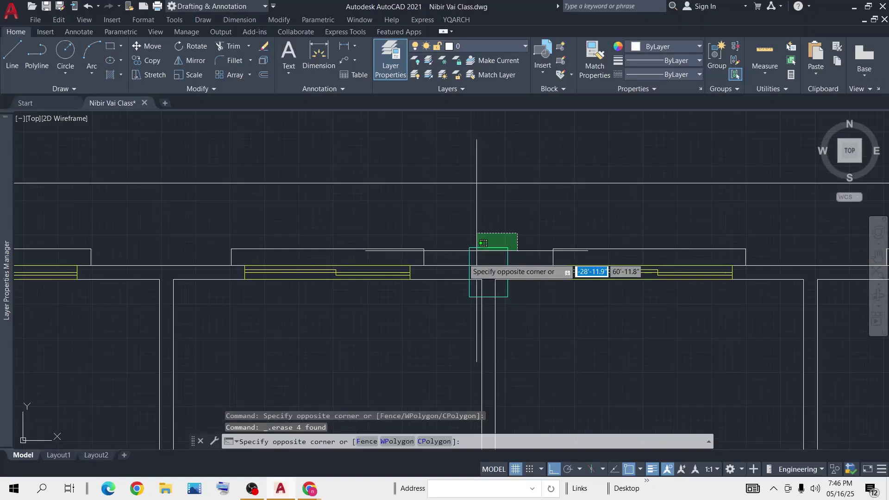
click(456, 259)
scroll(542, 283, up, 2)
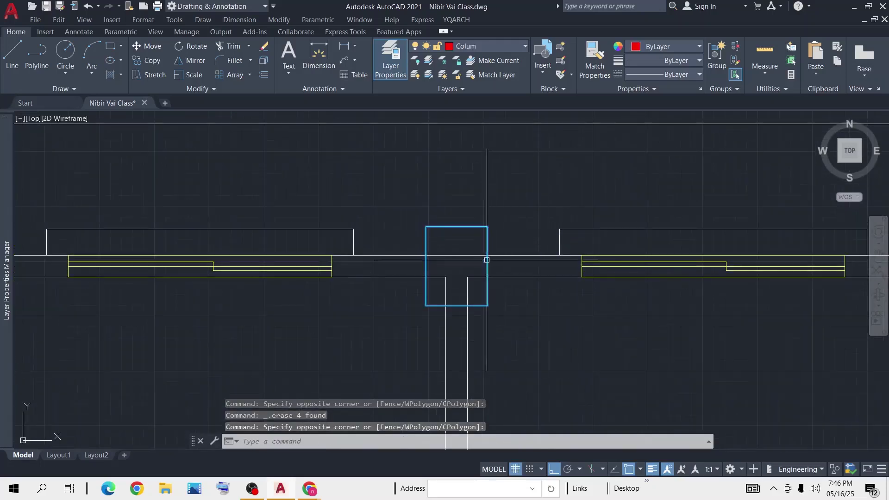
scroll(485, 255, up, 4)
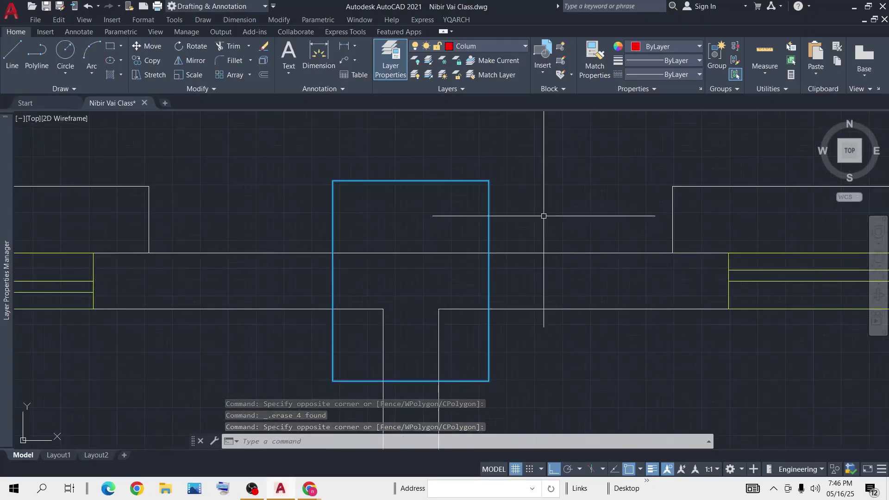
text(m)
key(Return)
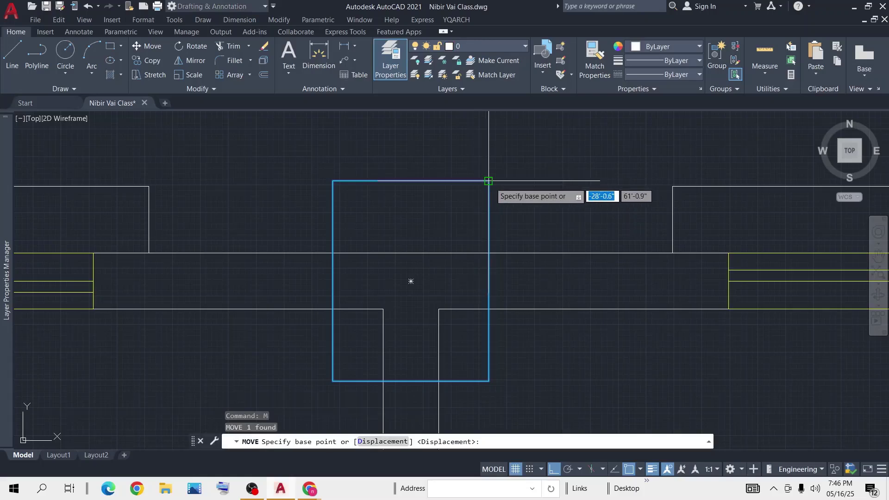
click(489, 181)
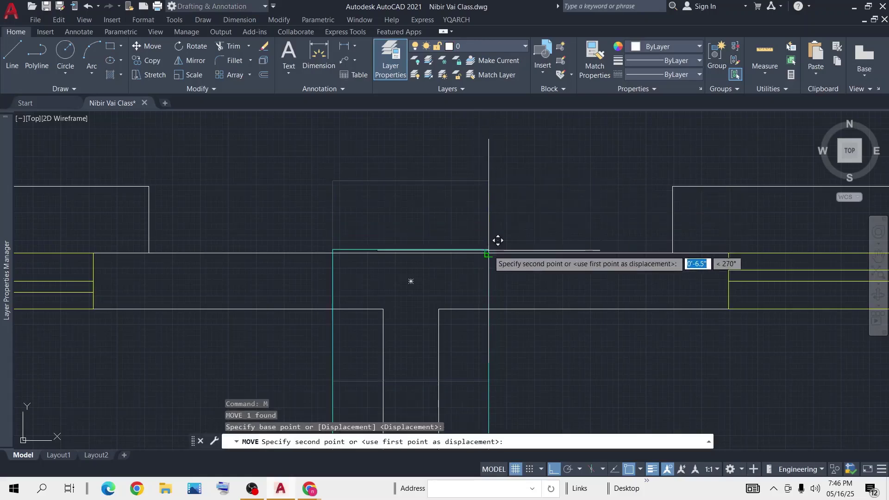
click(490, 253)
Step: Review the column positions across the floor plan and the spare column blocks beside it
scroll(510, 292, down, 8)
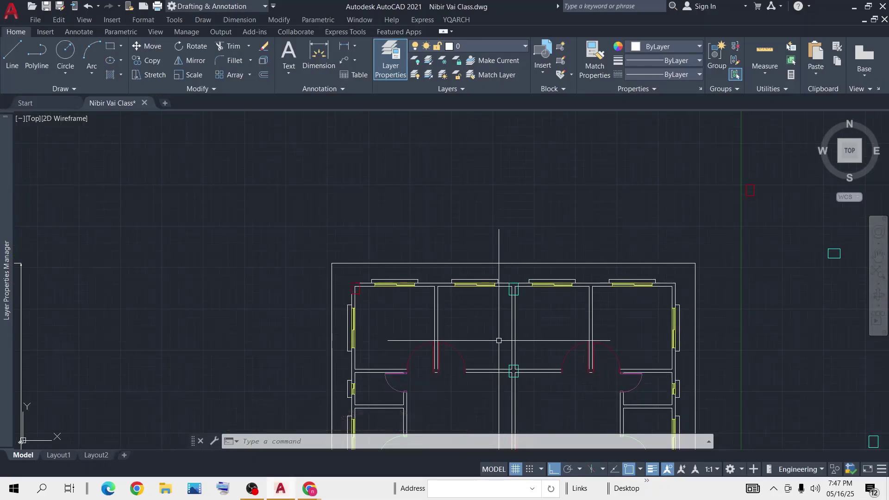
scroll(509, 282, up, 4)
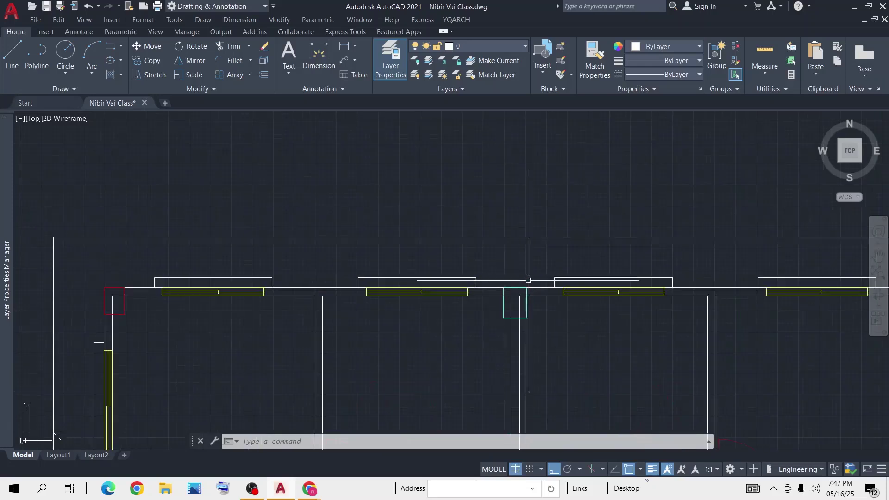
scroll(495, 221, down, 4)
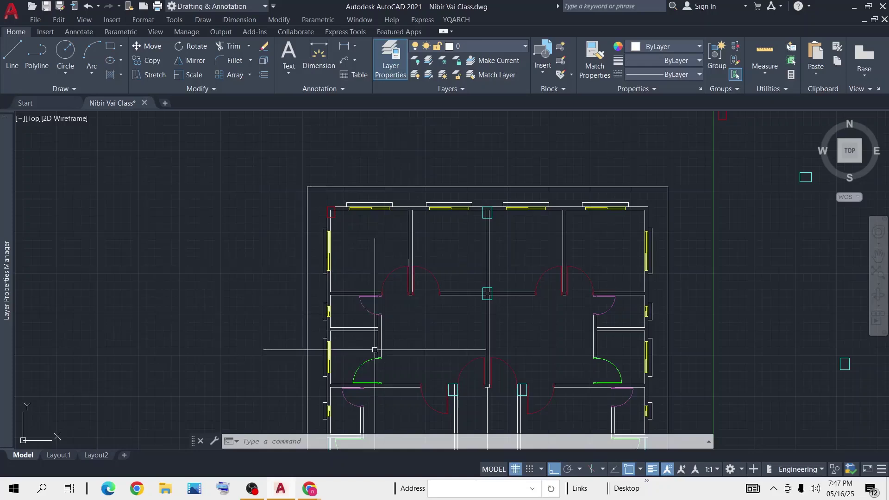
middle_drag(482, 257, 389, 174)
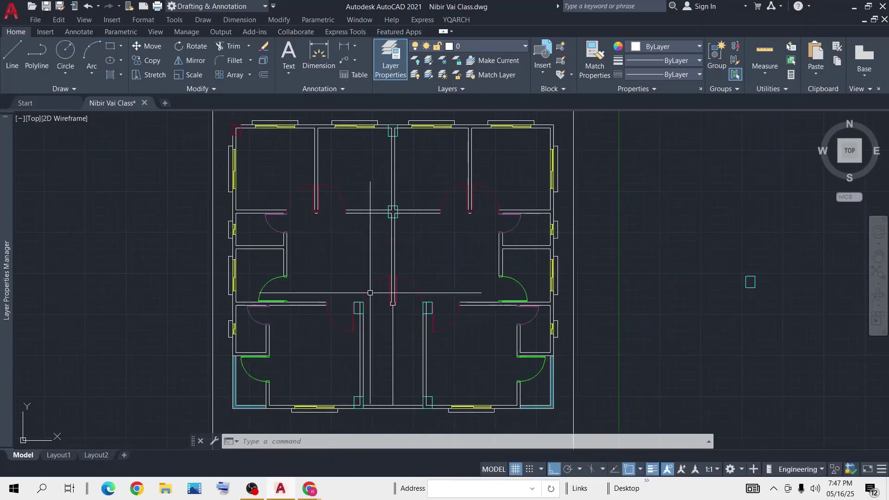
middle_drag(700, 281, 667, 264)
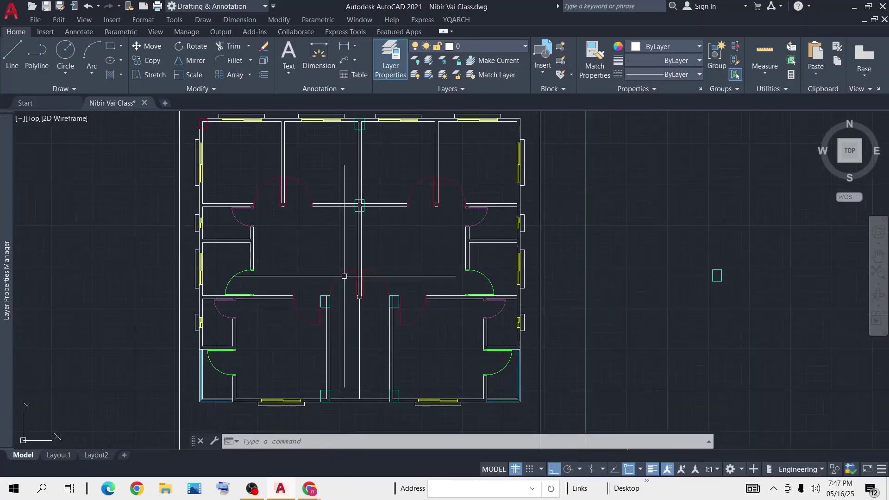
click(782, 229)
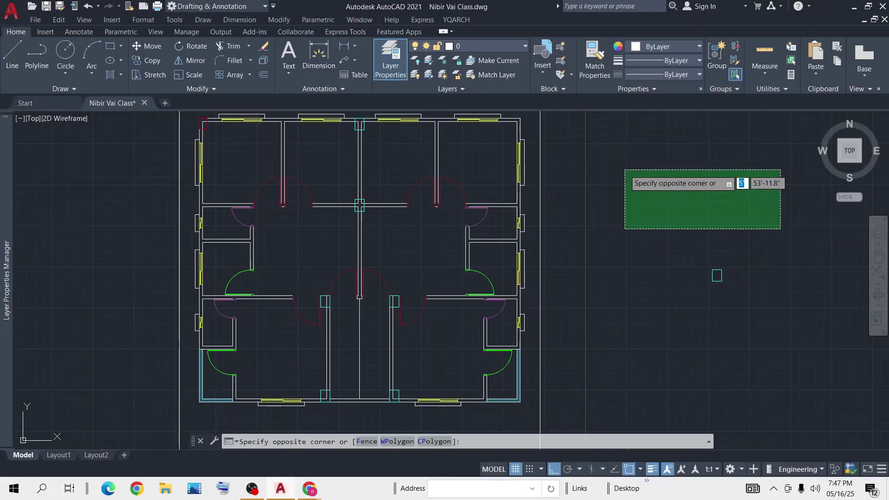
click(641, 174)
Step: Copy the spare red column block by its upper right corner to the floor plan's upper right exterior wall corner
middle_drag(630, 152, 666, 257)
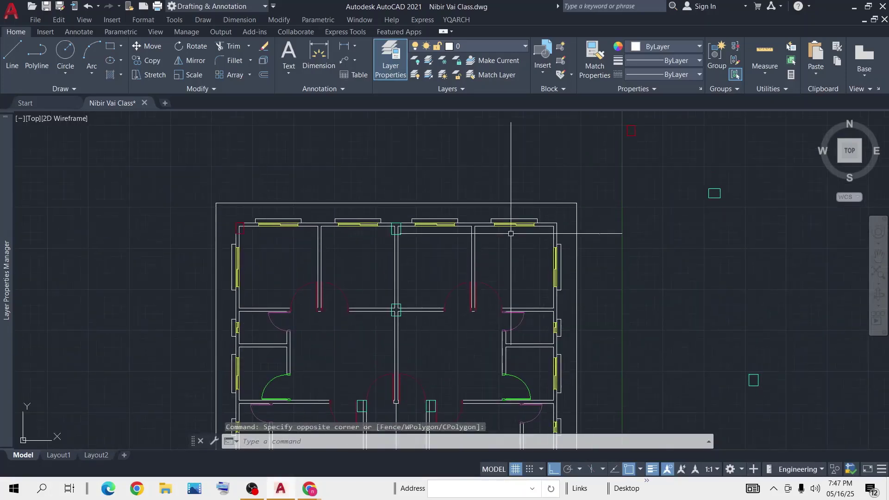
click(652, 119)
click(597, 166)
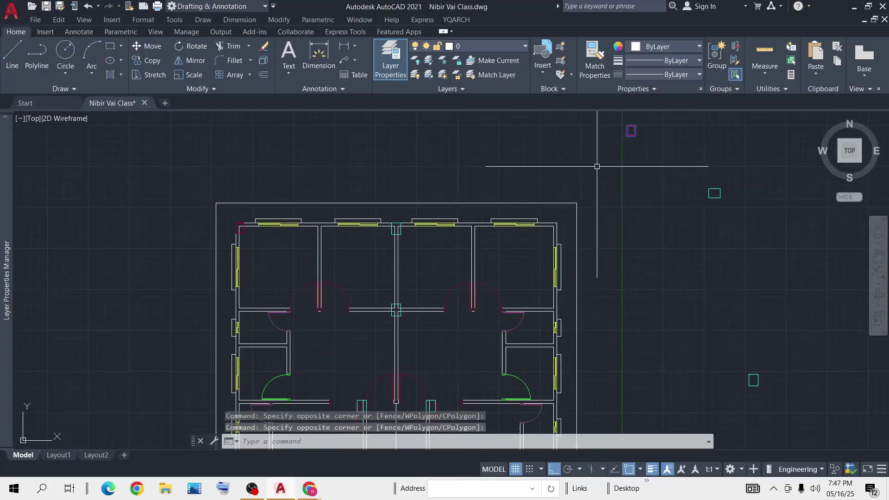
key(BackSpace)
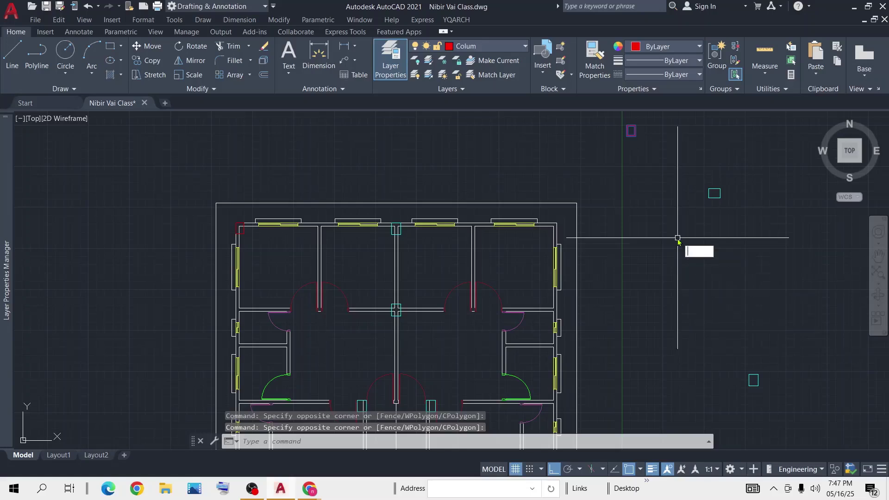
text(cp)
key(Return)
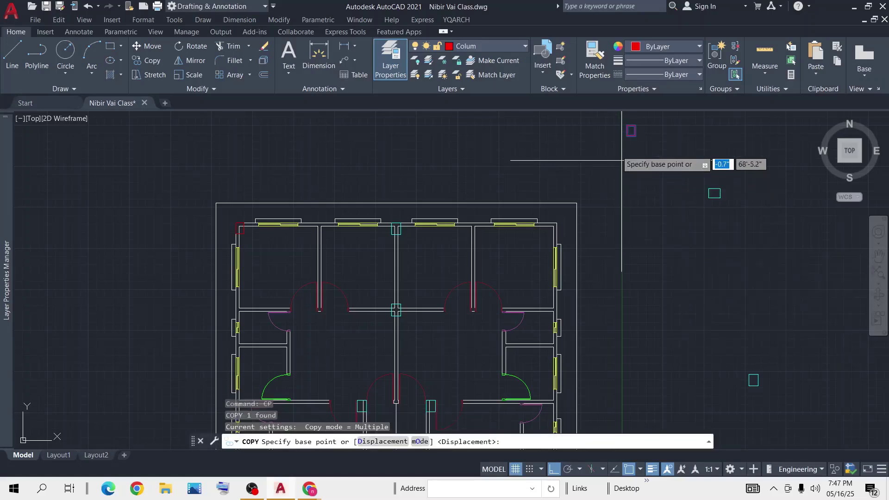
middle_drag(638, 134, 629, 170)
scroll(631, 162, up, 4)
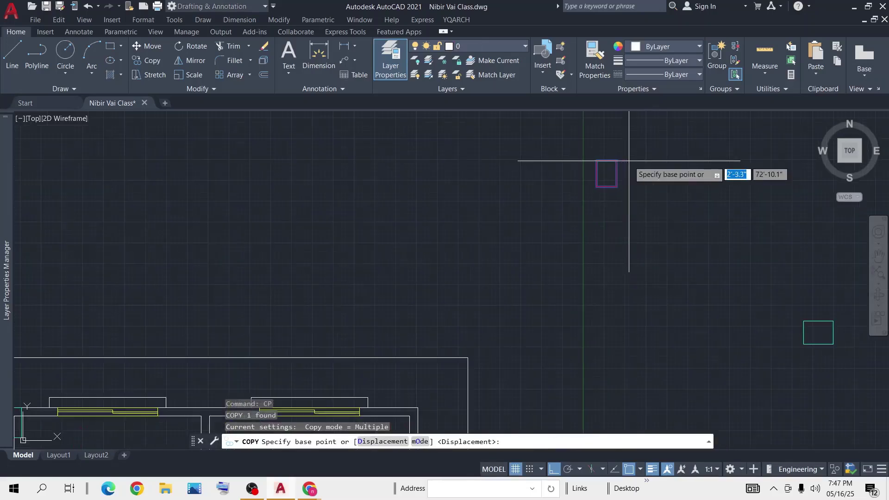
click(616, 160)
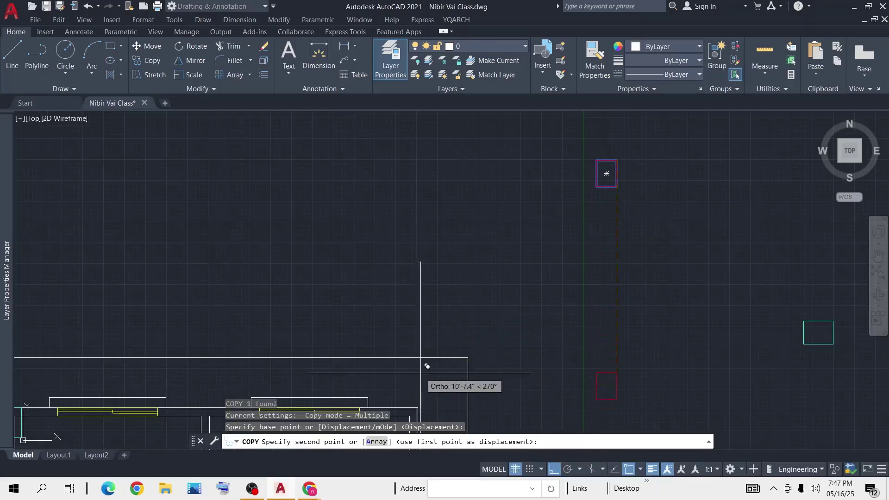
middle_drag(421, 368, 443, 297)
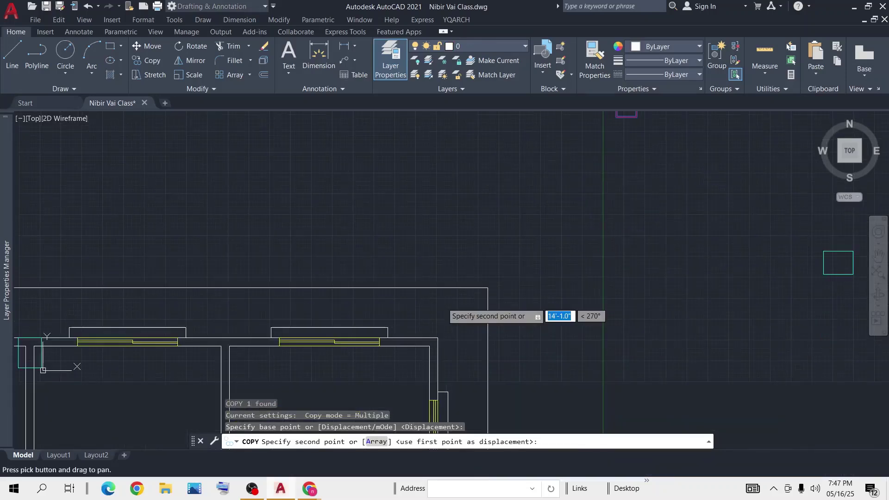
click(438, 338)
scroll(463, 296, down, 5)
middle_drag(528, 334, 505, 209)
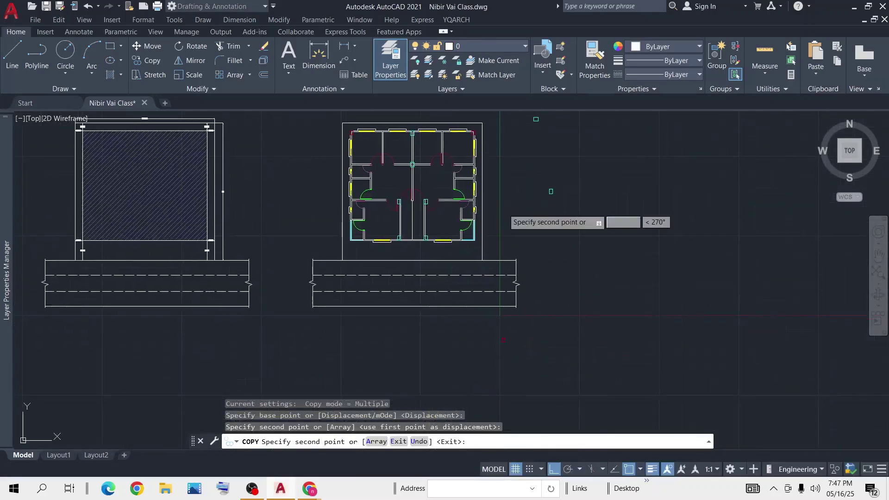
key(space)
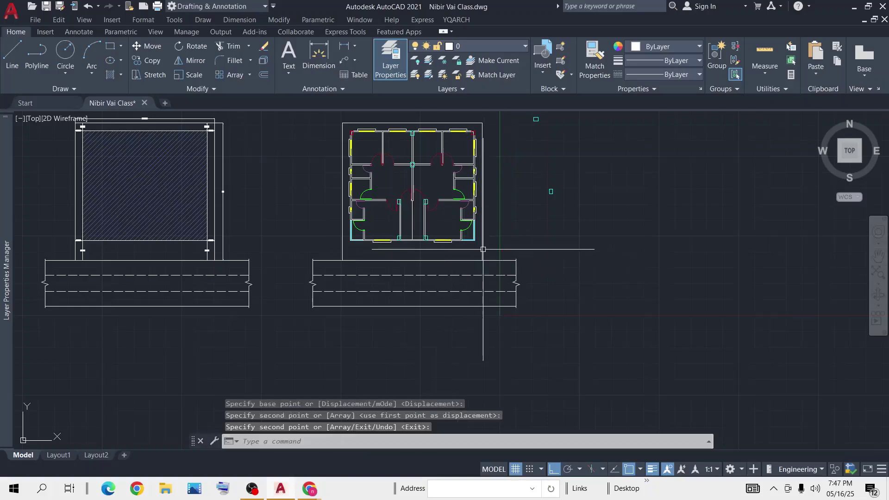
Step: Copy the spare red column block by its lower right corner to the floor plan's lower right exterior wall corner
middle_drag(525, 175, 522, 283)
click(521, 190)
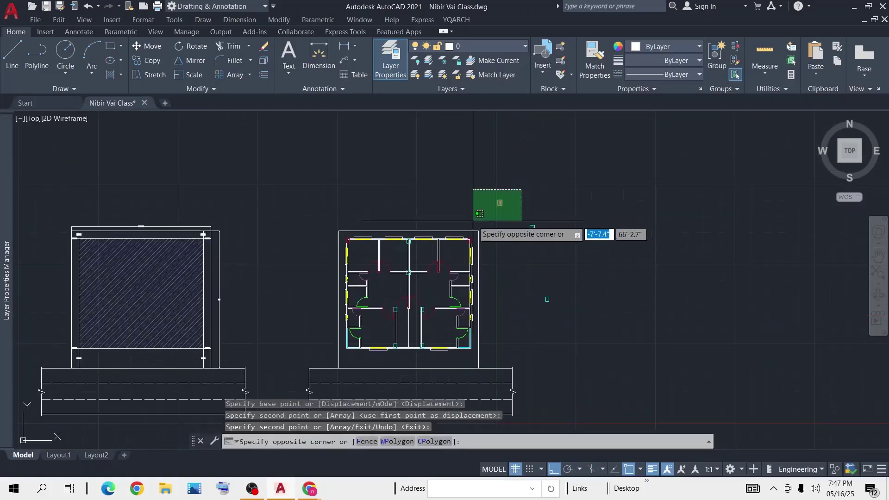
click(499, 205)
text(cp)
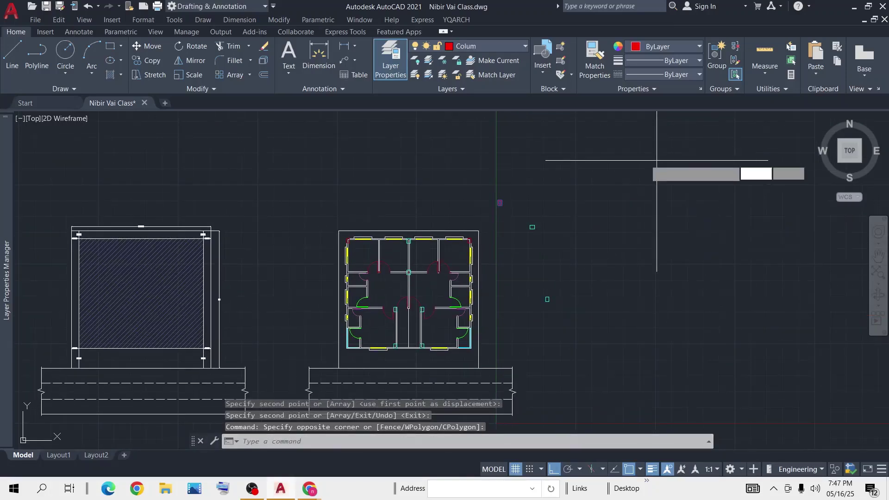
key(space)
scroll(500, 203, up, 6)
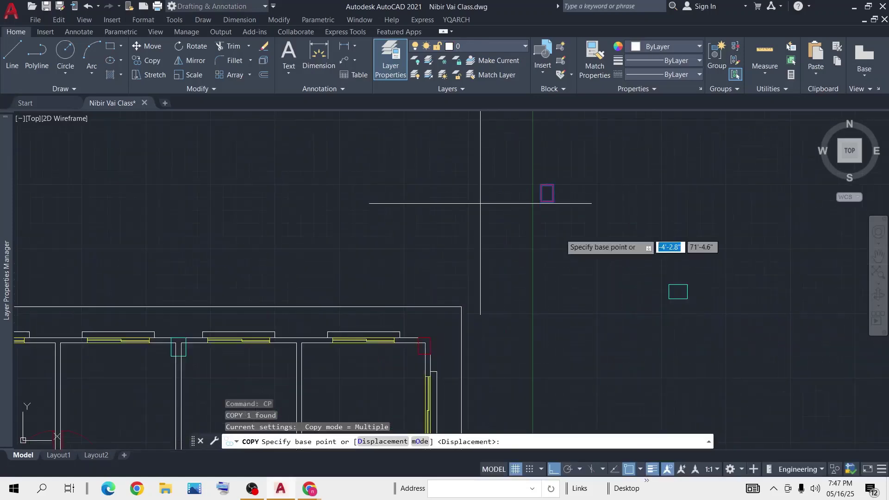
click(547, 193)
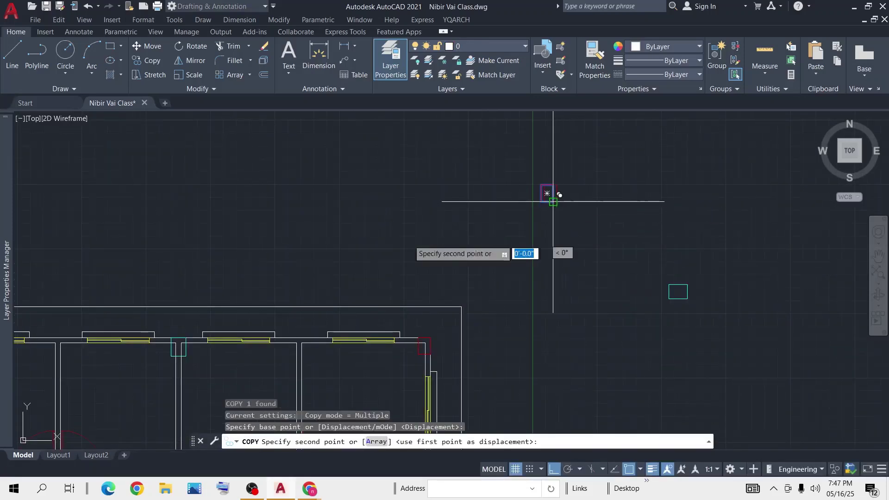
scroll(554, 192, down, 5)
scroll(372, 340, up, 5)
scroll(365, 346, up, 2)
middle_drag(366, 342, 389, 143)
click(402, 311)
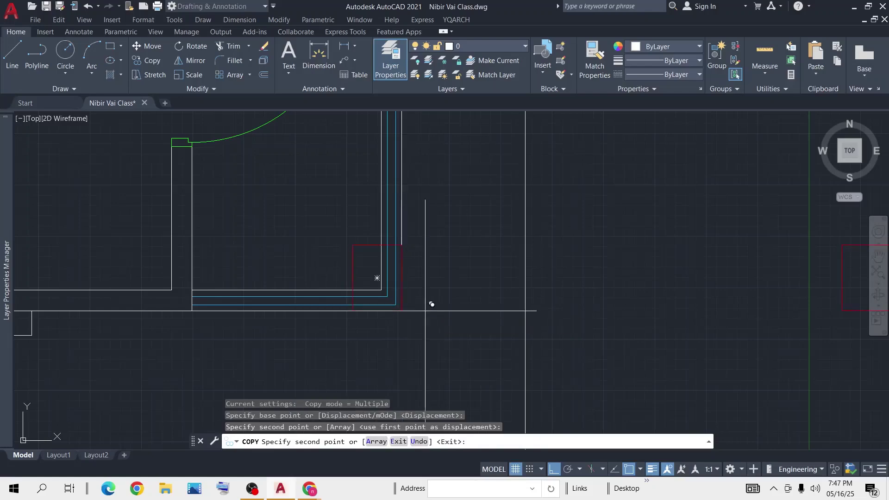
scroll(433, 311, down, 10)
scroll(442, 296, up, 5)
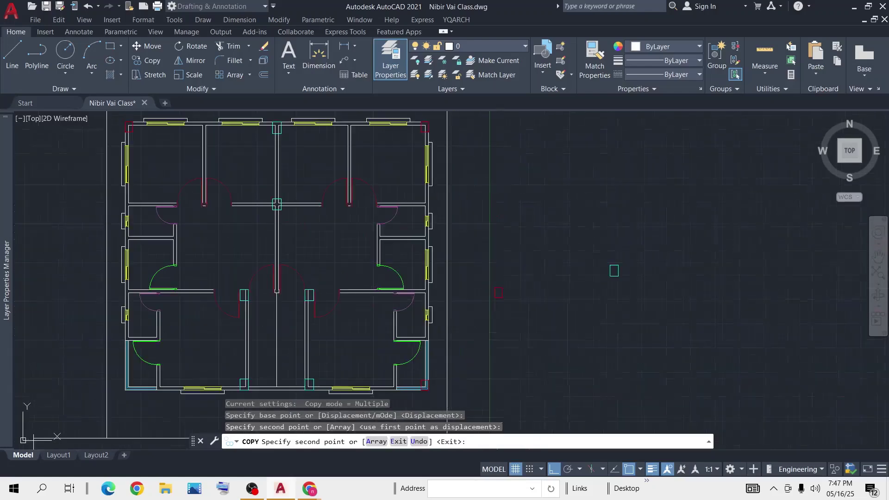
key(Return)
Step: Copy the spare red column block to the floor plan's lower left exterior corner, aligning its lower left corner with the outer wall faces
middle_drag(499, 137, 527, 296)
scroll(527, 297, down, 2)
click(553, 181)
click(510, 245)
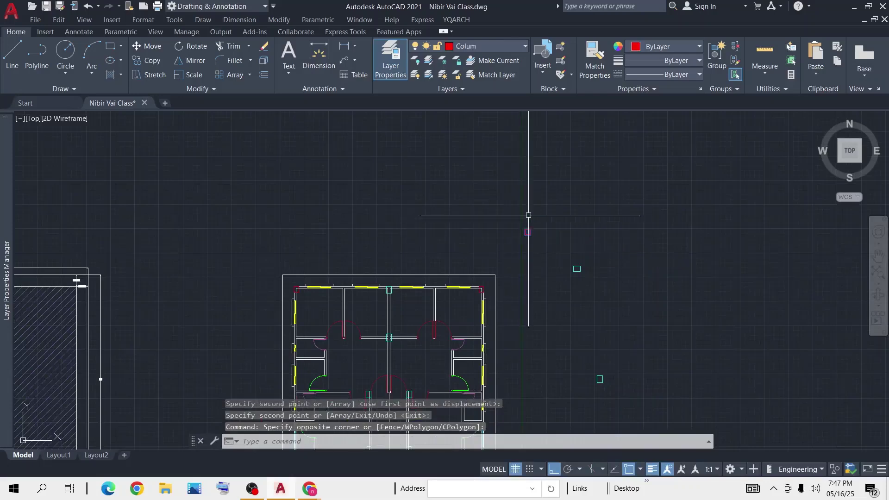
scroll(527, 247, up, 5)
text(p)
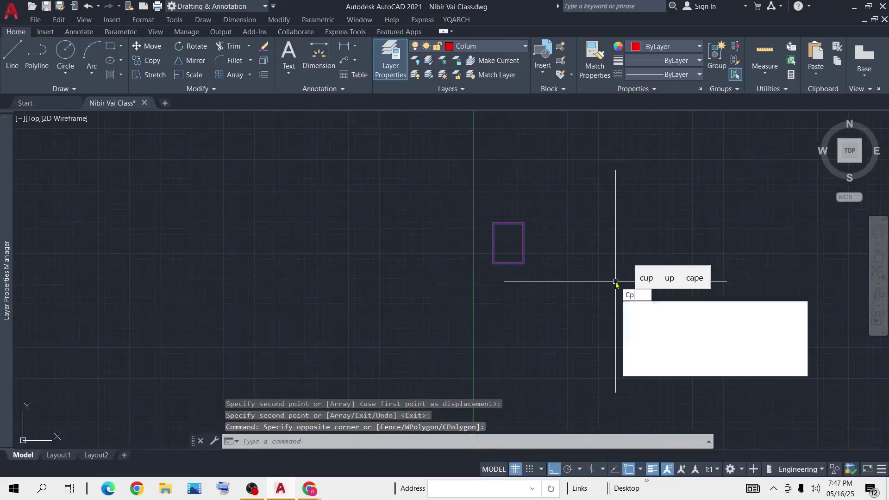
key(Return)
click(509, 244)
scroll(454, 287, down, 5)
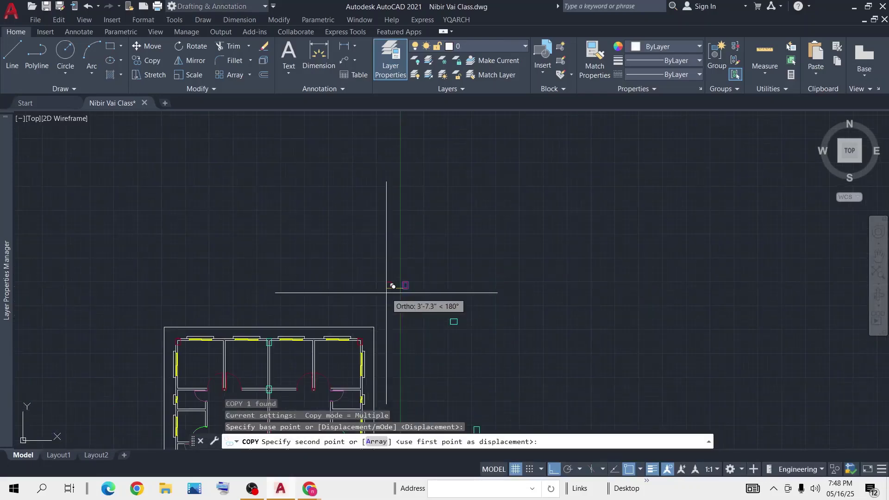
scroll(407, 297, up, 4)
middle_drag(318, 352, 309, 241)
scroll(324, 250, up, 6)
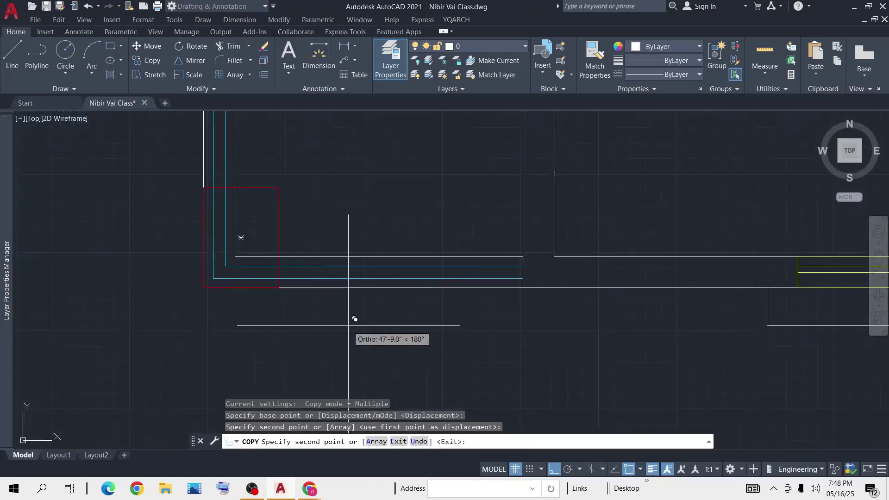
scroll(352, 325, down, 4)
key(Return)
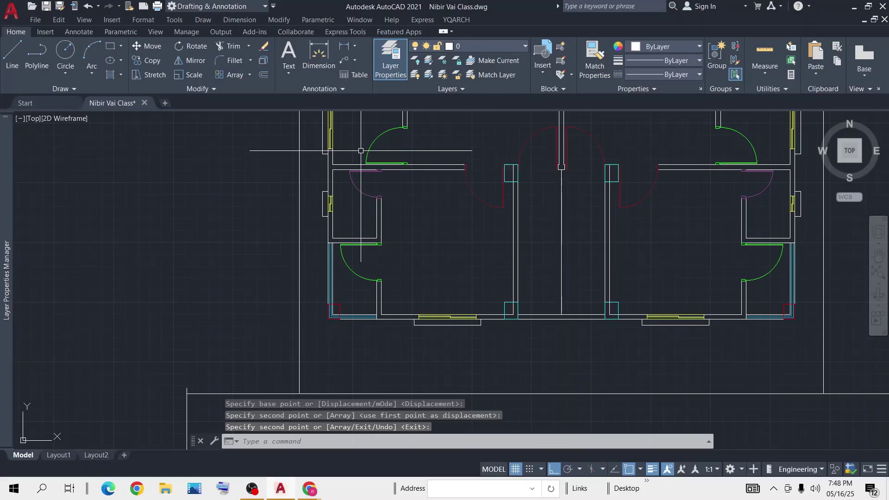
scroll(338, 218, up, 5)
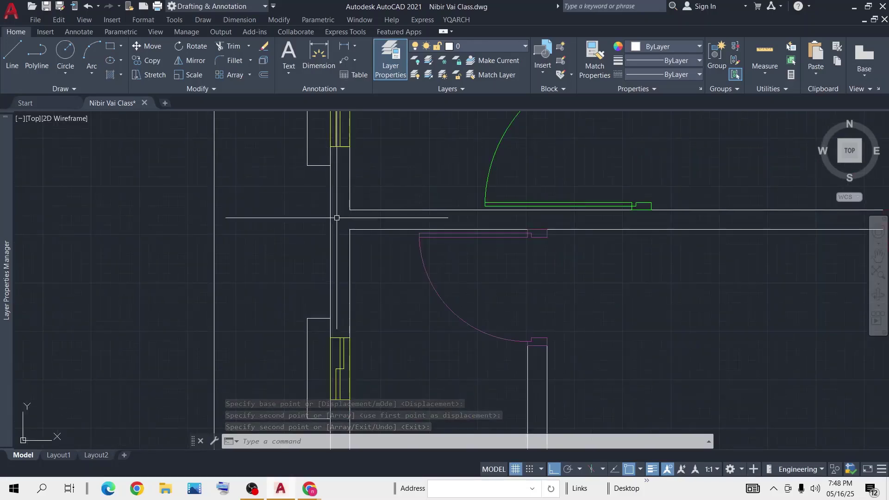
scroll(381, 206, down, 4)
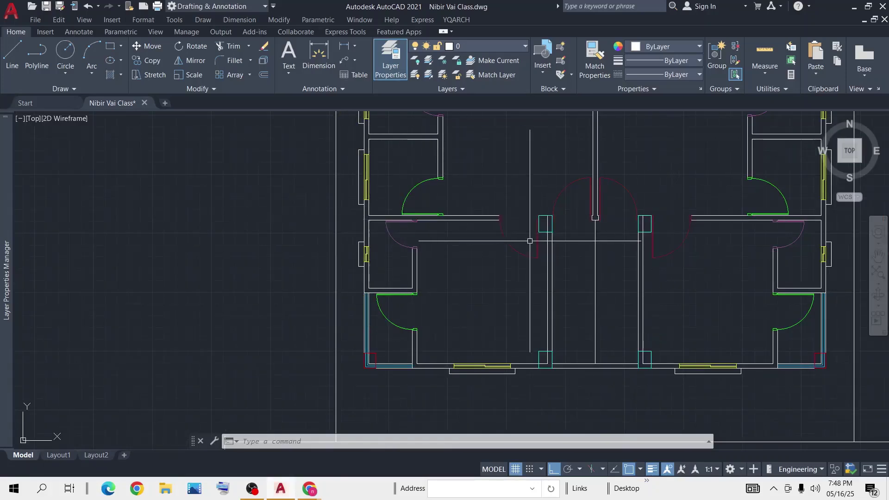
Step: Draw a horizontal construction line through the upper right corner of the left cyan column at the central passage's upper end
middle_drag(530, 241, 386, 241)
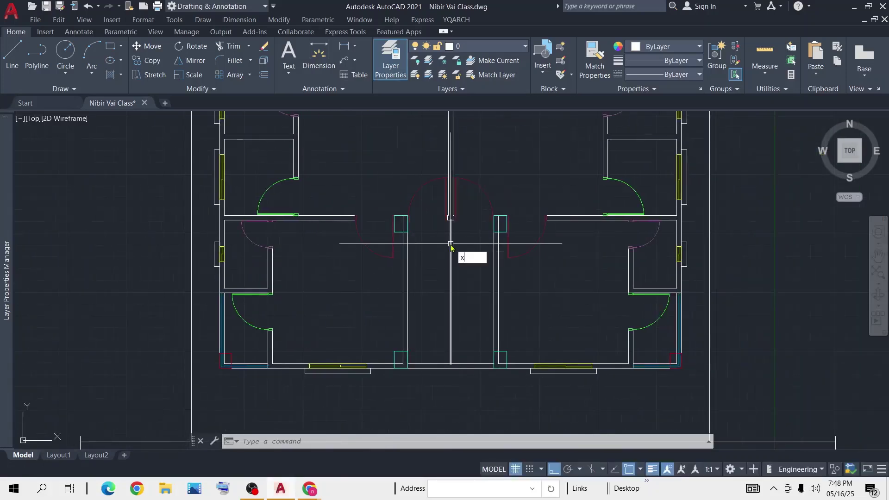
text(l)
key(Return)
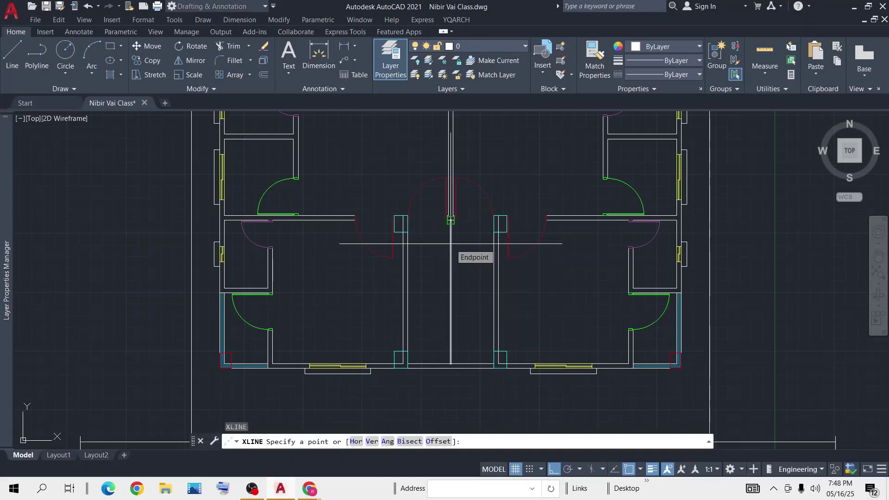
text(h)
key(Return)
scroll(414, 224, up, 4)
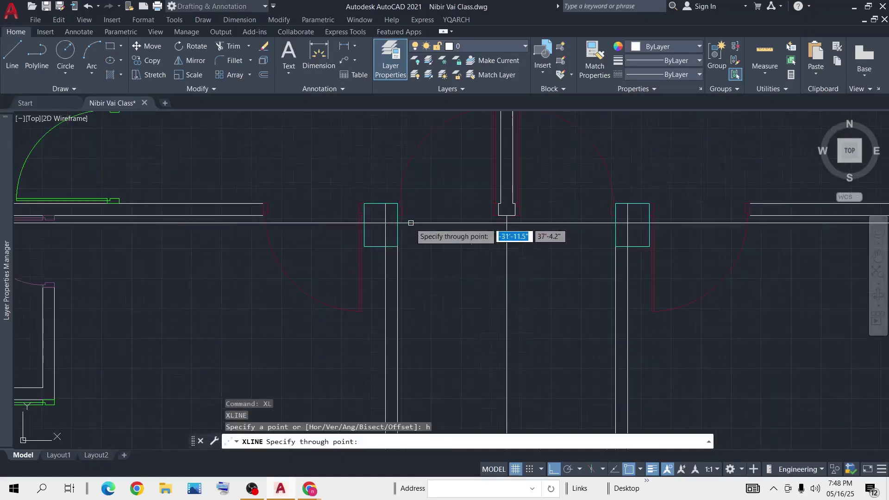
click(399, 204)
key(Return)
scroll(466, 304, down, 5)
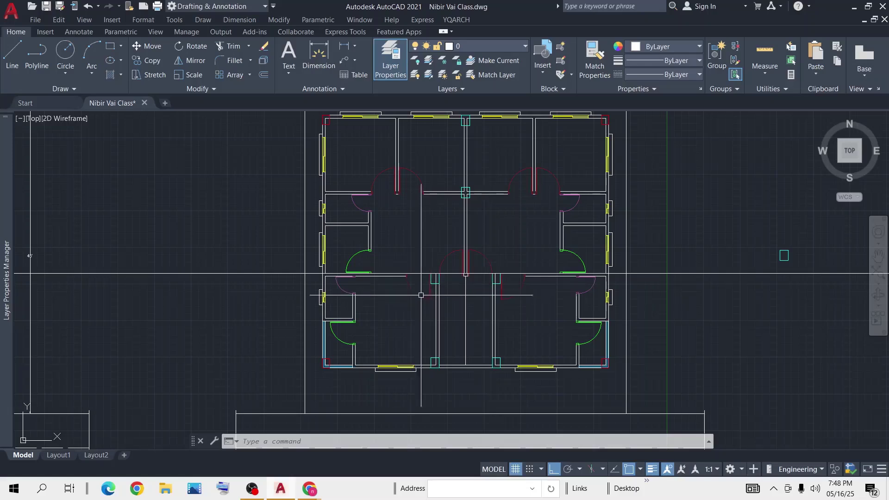
scroll(466, 269, up, 2)
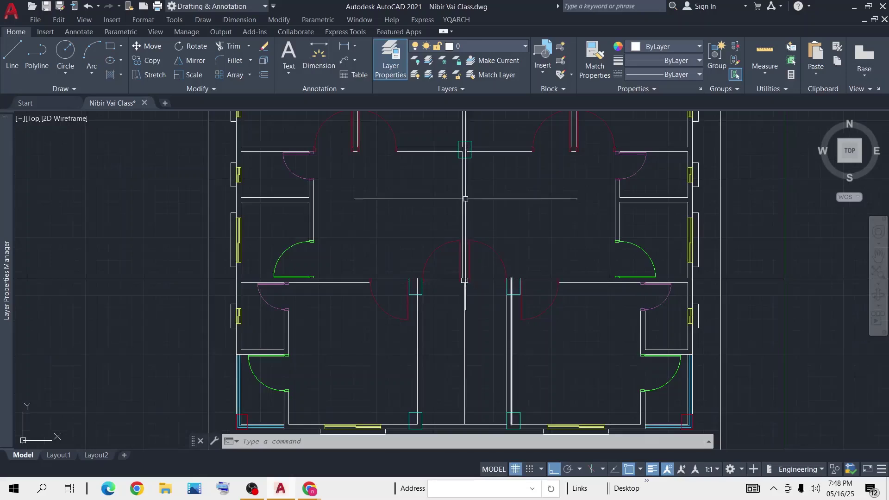
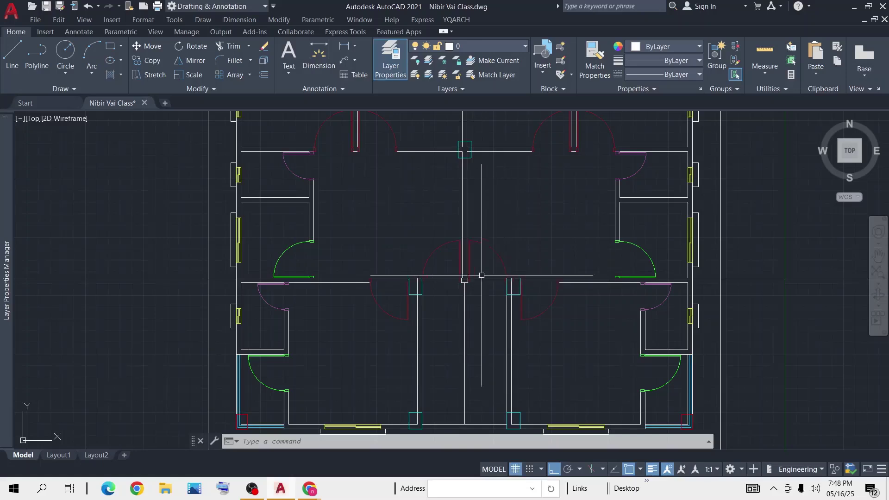
scroll(506, 273, down, 2)
middle_drag(700, 223, 679, 333)
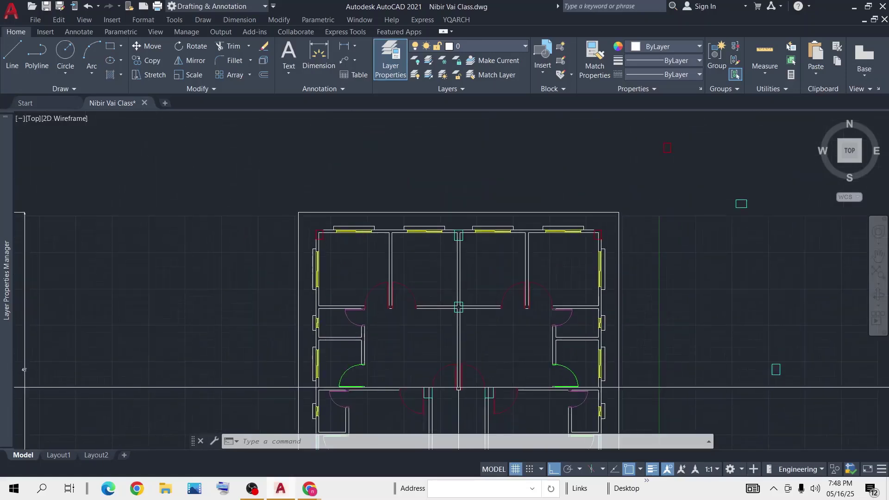
click(694, 139)
click(627, 188)
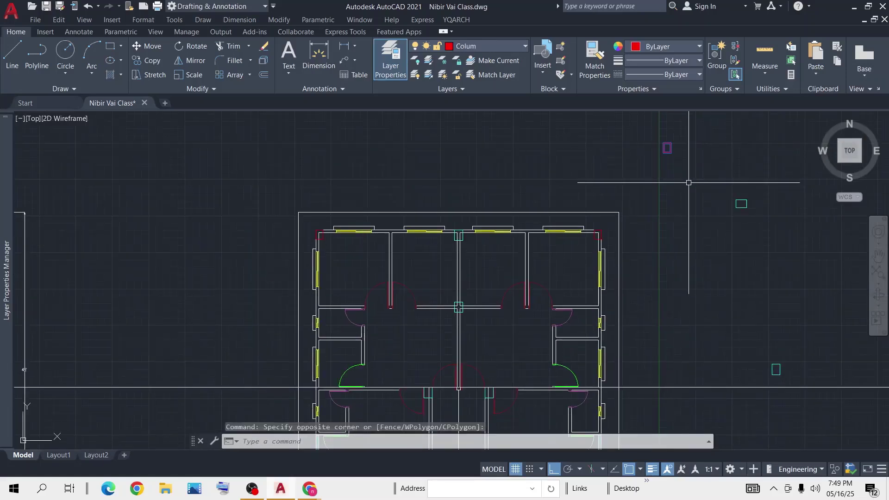
text(cp)
key(Return)
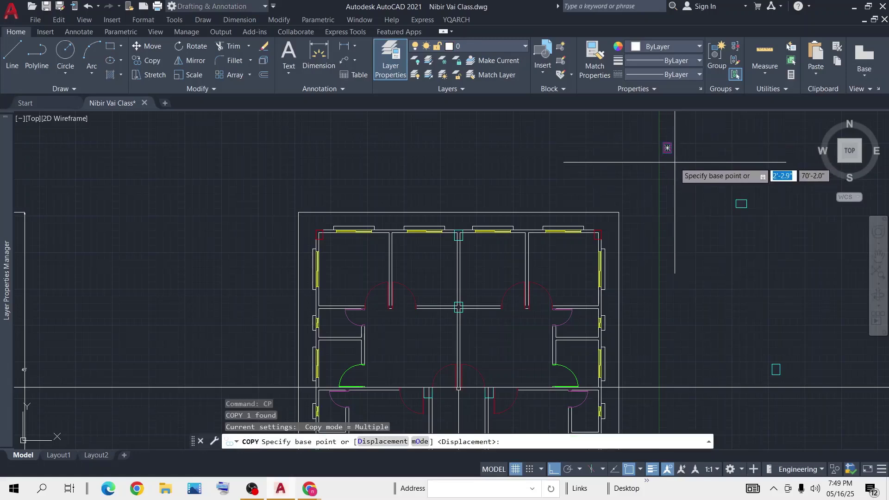
key(Escape)
Step: Rotate the spare red column block above the floor plan about a base point just below it
click(693, 131)
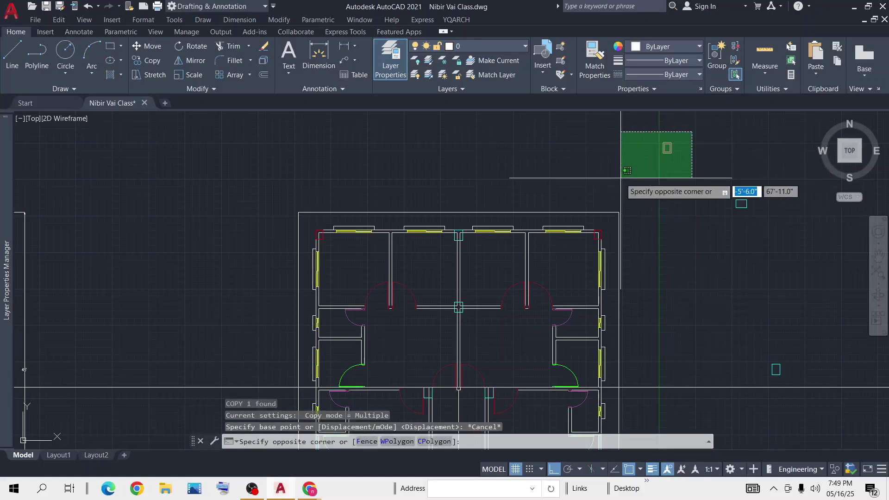
click(619, 179)
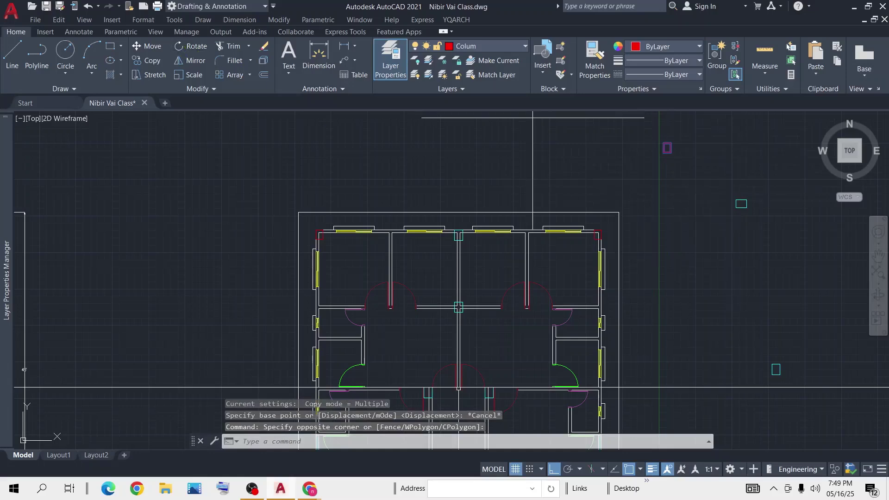
click(191, 46)
click(659, 187)
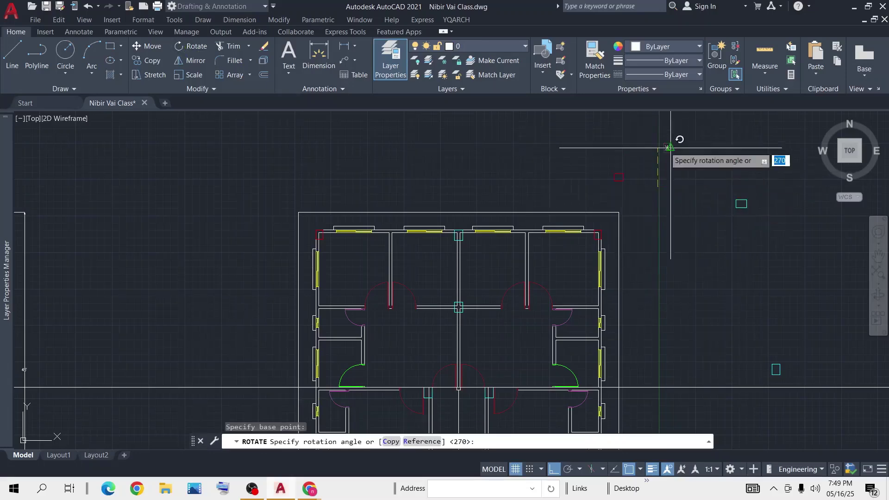
Step: Rotate the loose red column by 270° and copy it onto the right outer wall where the horizontal construction line crosses
key(Return)
click(657, 159)
click(571, 199)
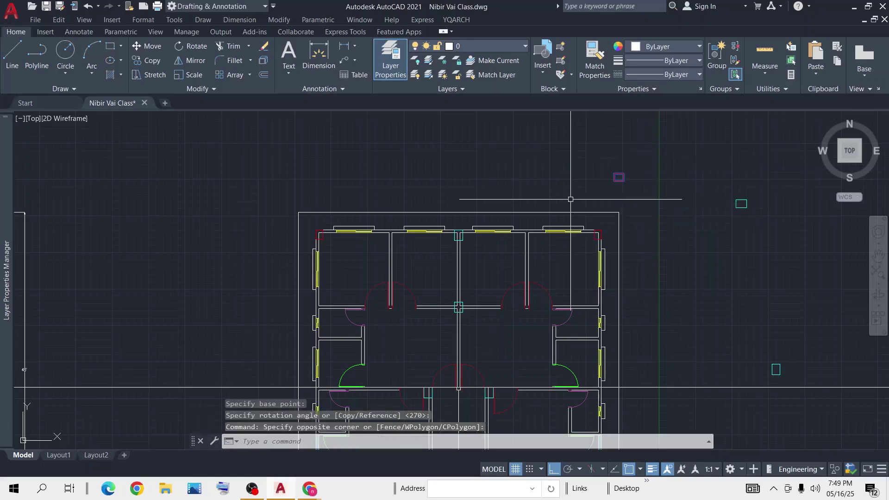
text(cp)
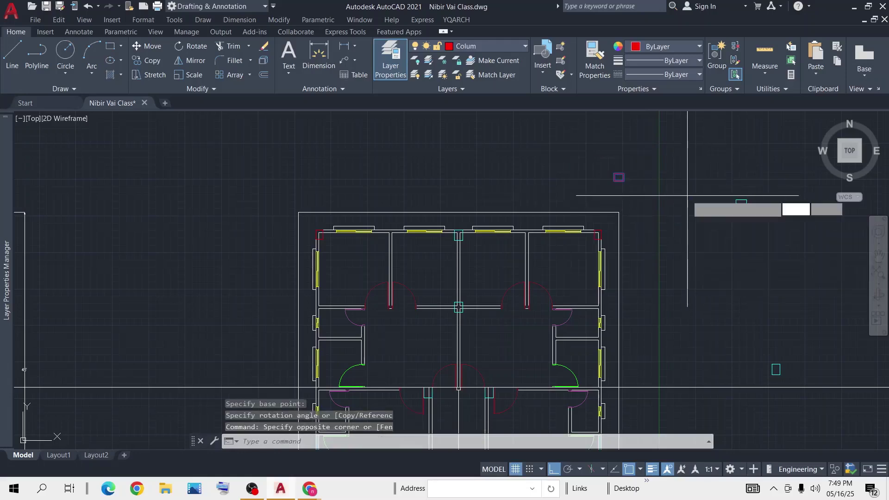
key(Return)
scroll(622, 176, up, 3)
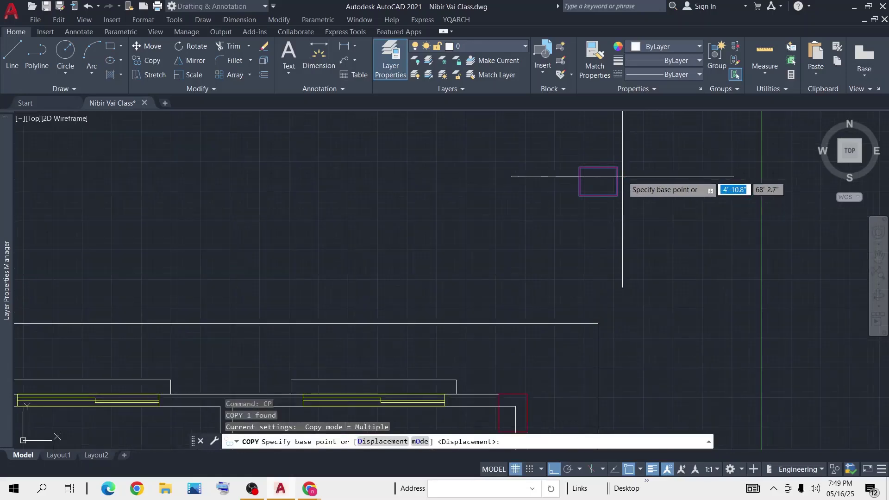
click(620, 178)
scroll(615, 274, down, 4)
middle_drag(606, 374, 590, 179)
scroll(573, 277, up, 5)
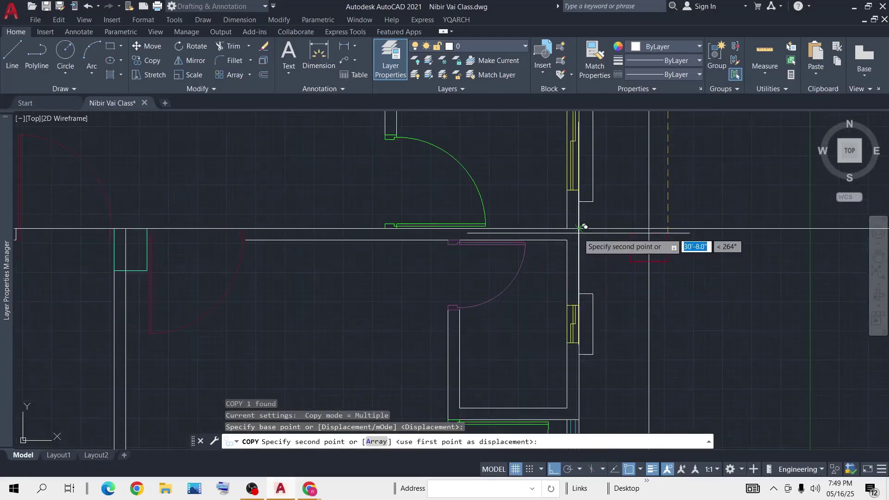
click(579, 246)
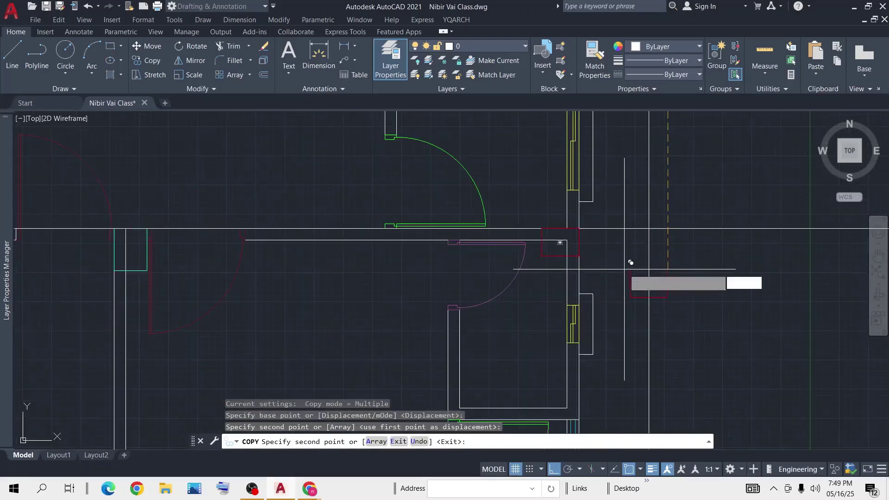
key(Return)
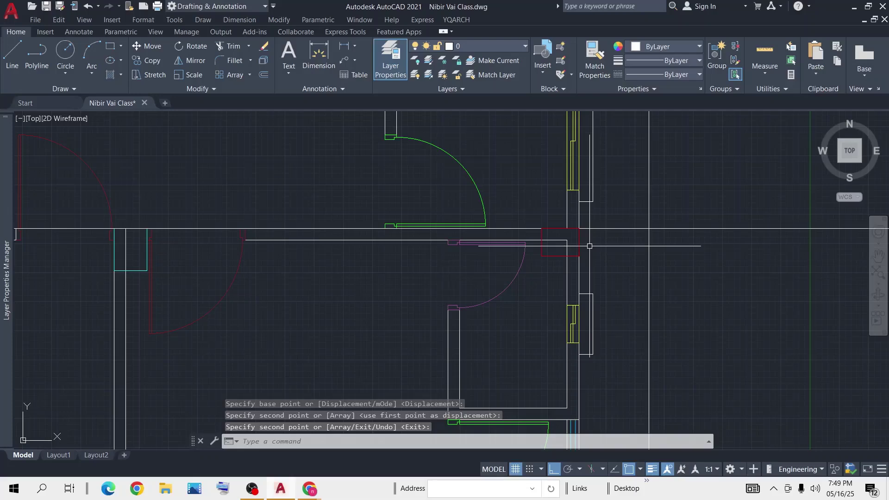
Step: Copy the loose red column onto the left outer wall where the horizontal construction line crosses
scroll(589, 246, down, 5)
scroll(387, 246, down, 4)
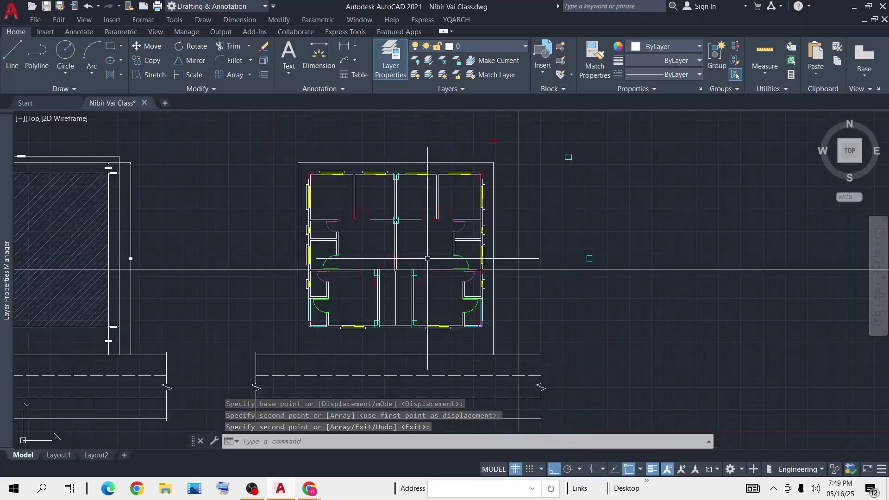
click(517, 129)
click(468, 152)
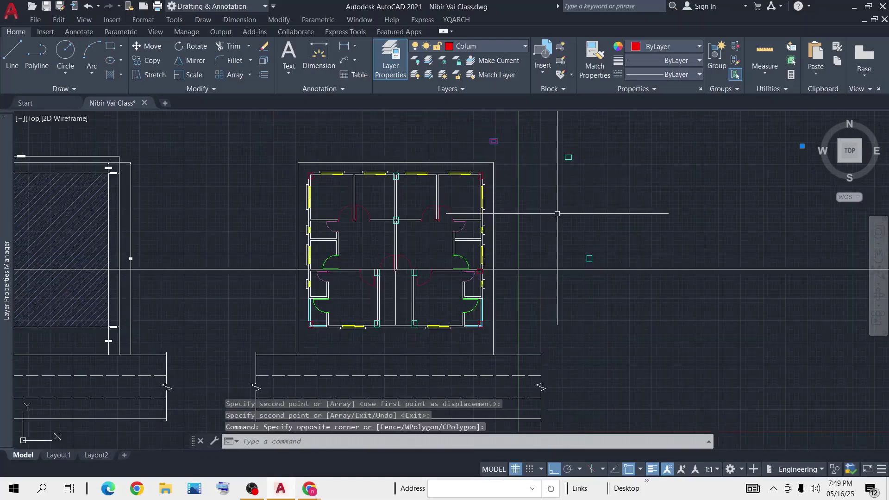
text(cp)
key(Return)
scroll(498, 137, up, 5)
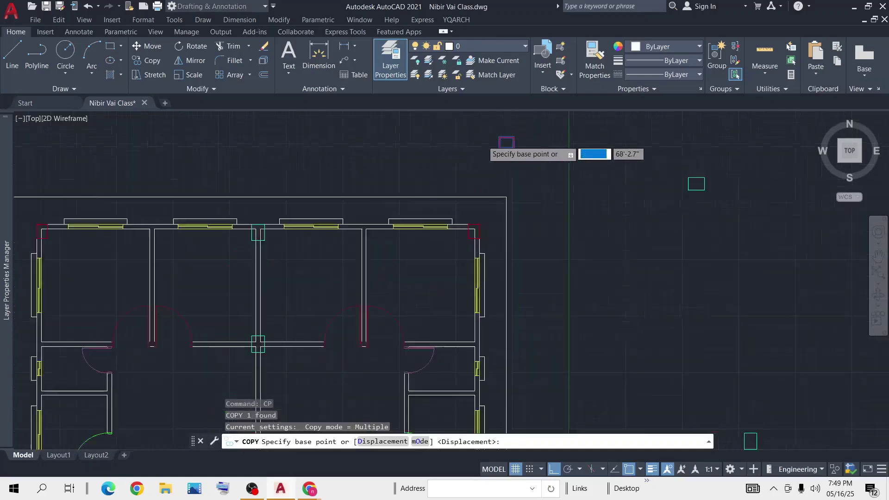
click(477, 135)
scroll(376, 215, down, 5)
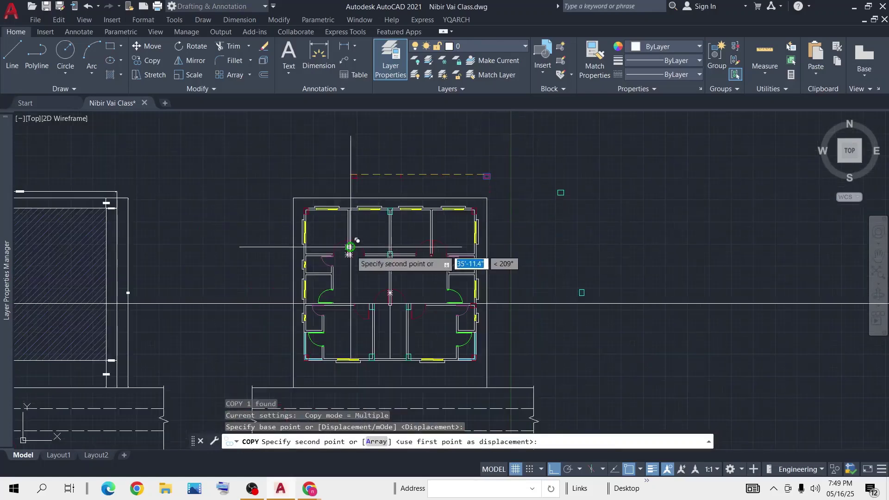
scroll(376, 216, up, 8)
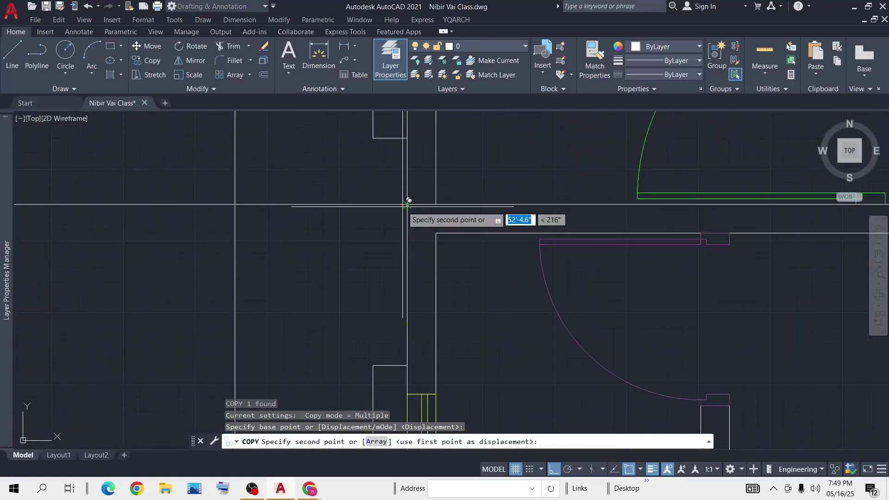
click(408, 204)
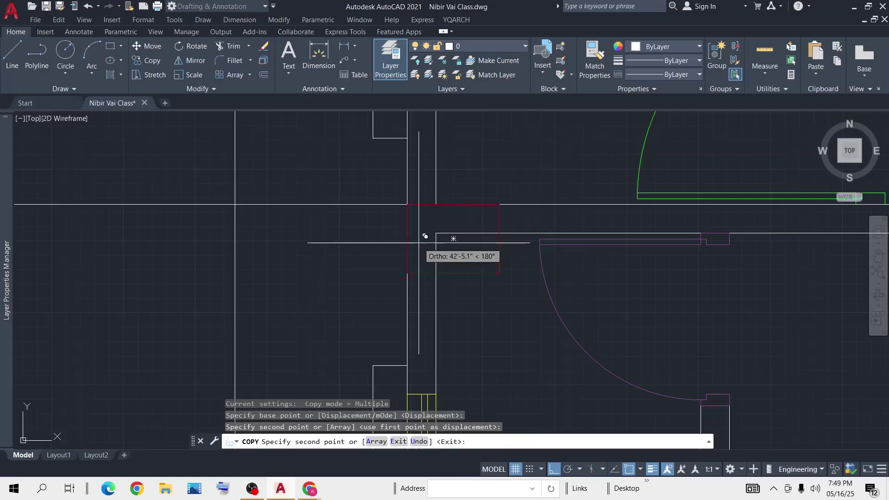
key(Return)
Step: Offset the horizontal construction line upward by 8 inches
scroll(421, 243, down, 5)
scroll(488, 262, down, 3)
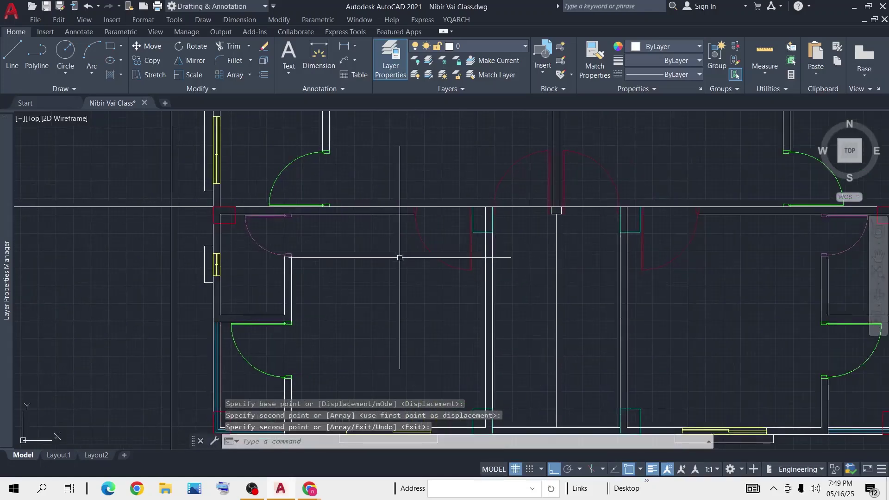
scroll(331, 222, down, 2)
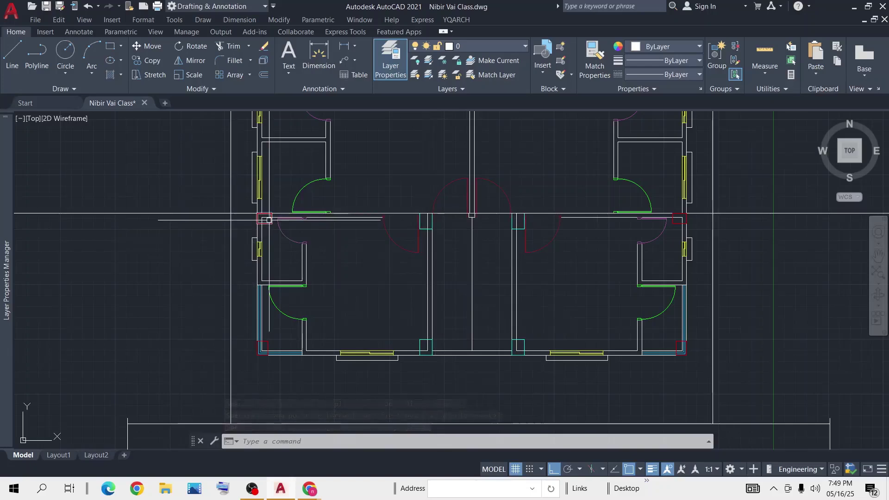
scroll(265, 222, up, 4)
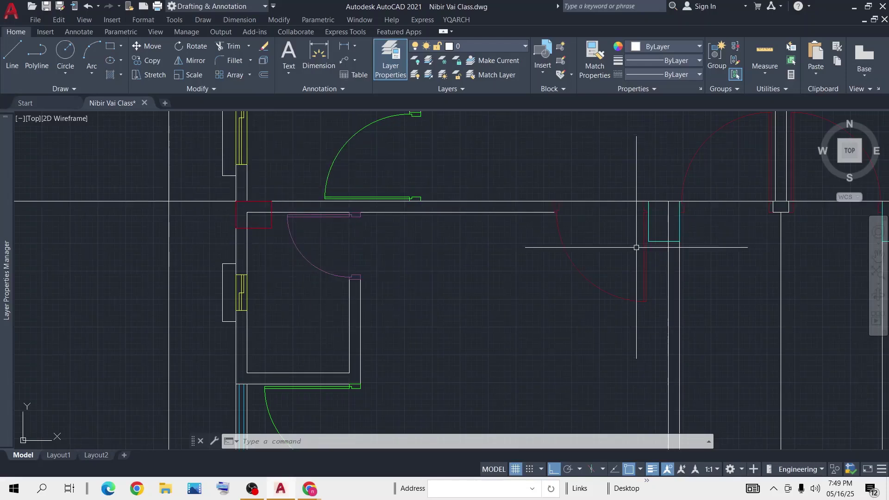
middle_drag(357, 164, 360, 219)
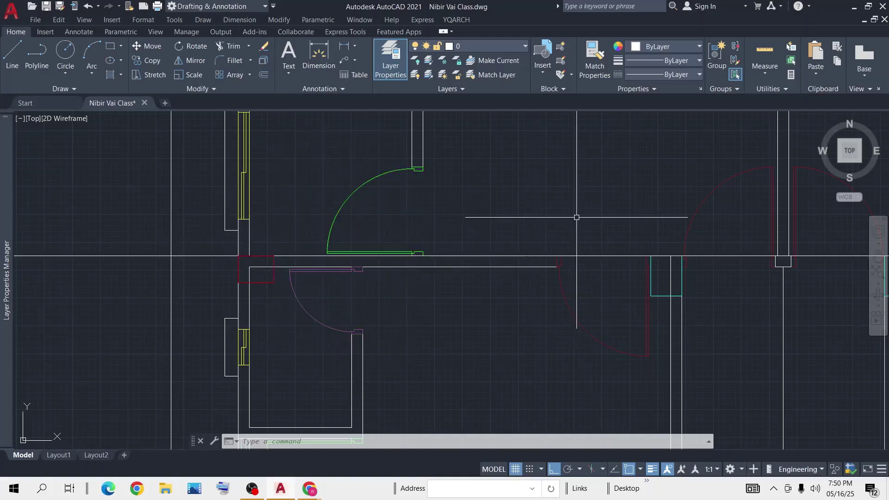
click(135, 218)
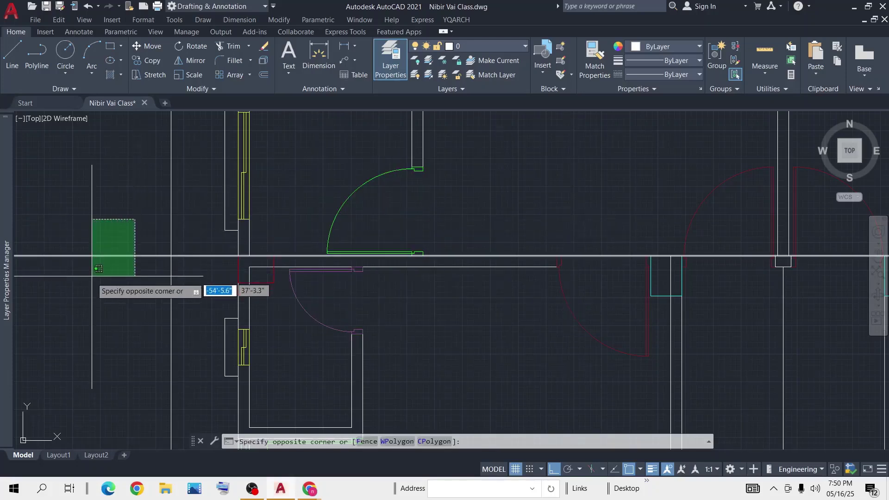
click(94, 277)
text(o)
key(Return)
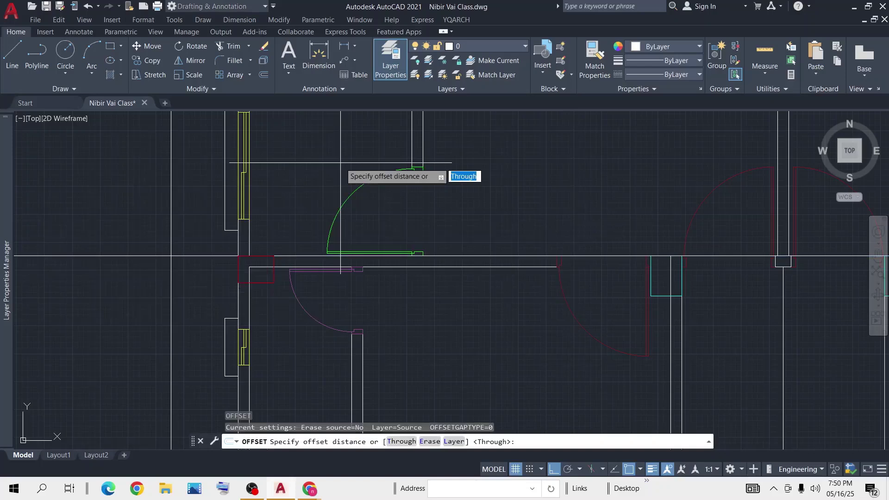
text(8)
key(Return)
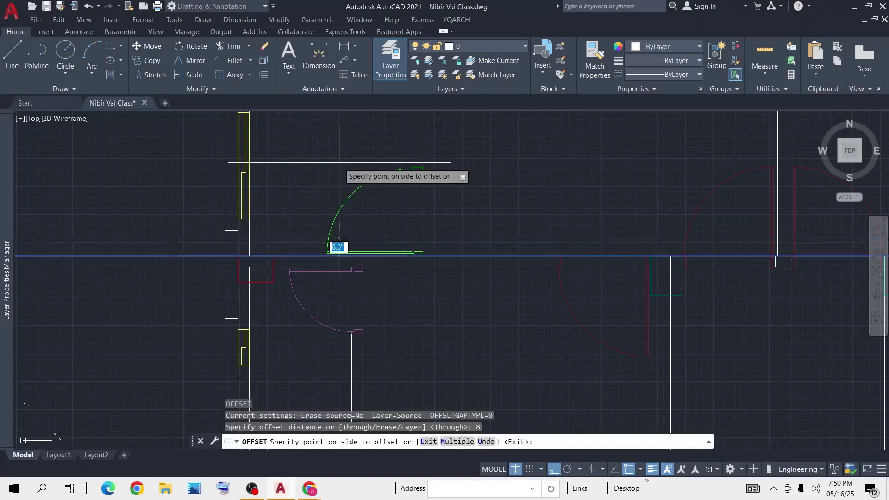
click(343, 244)
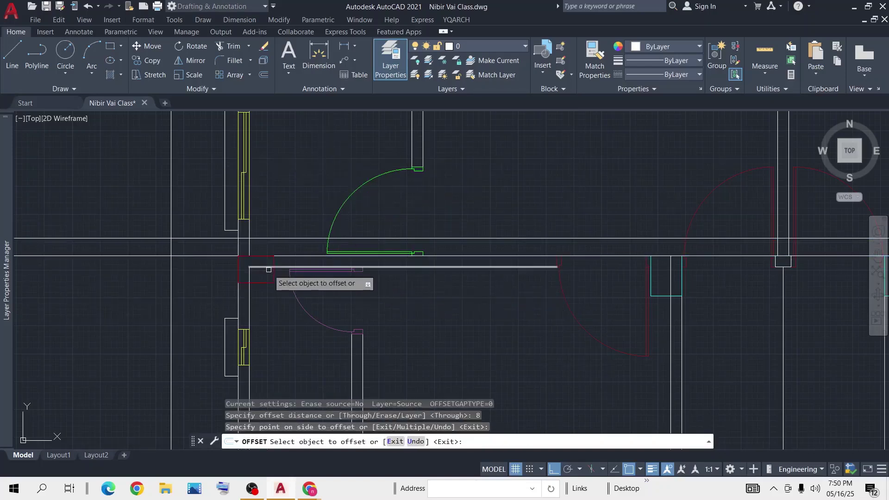
key(Return)
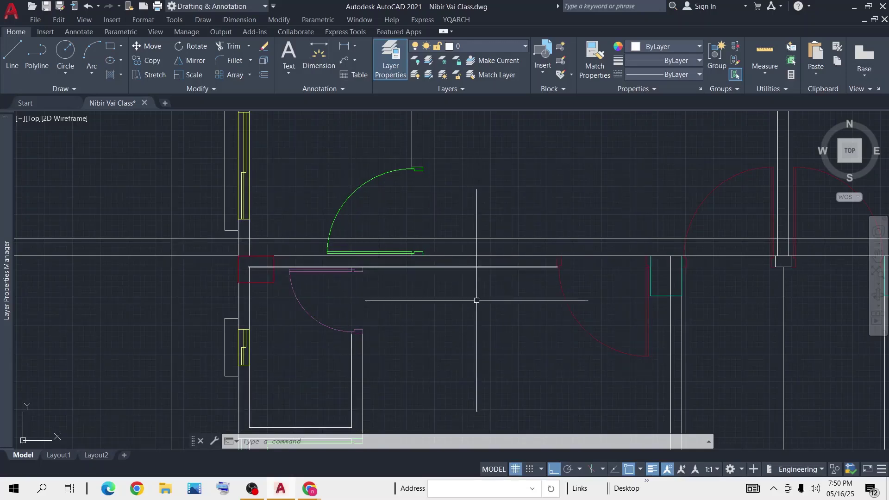
click(111, 48)
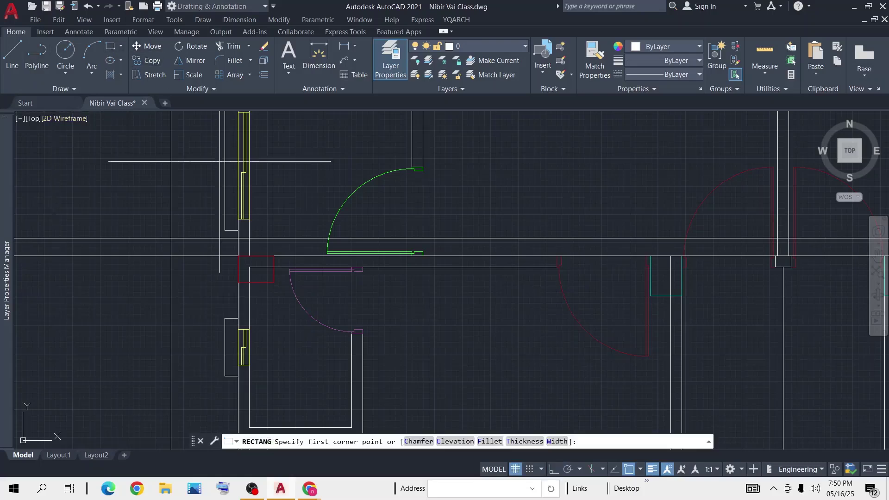
click(272, 256)
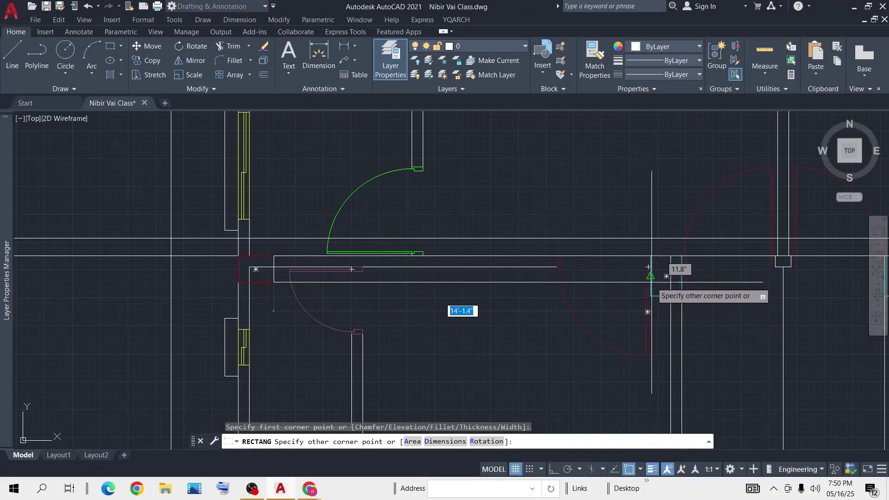
key(Return)
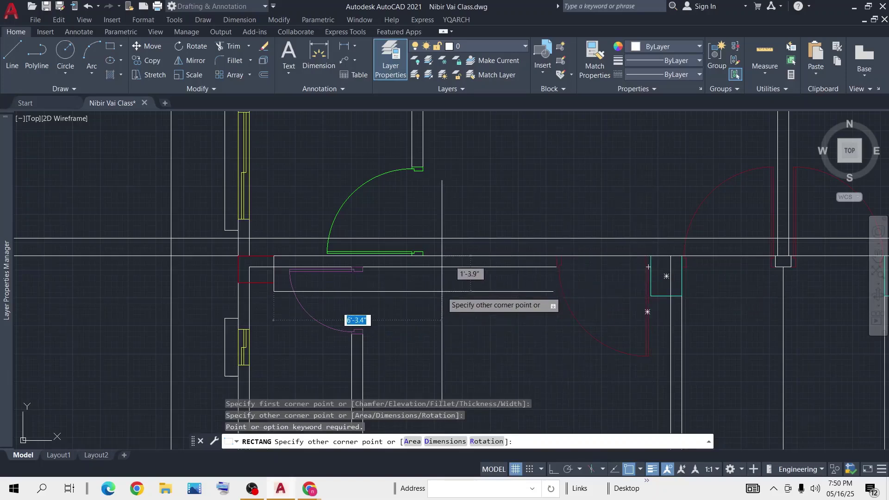
key(Escape)
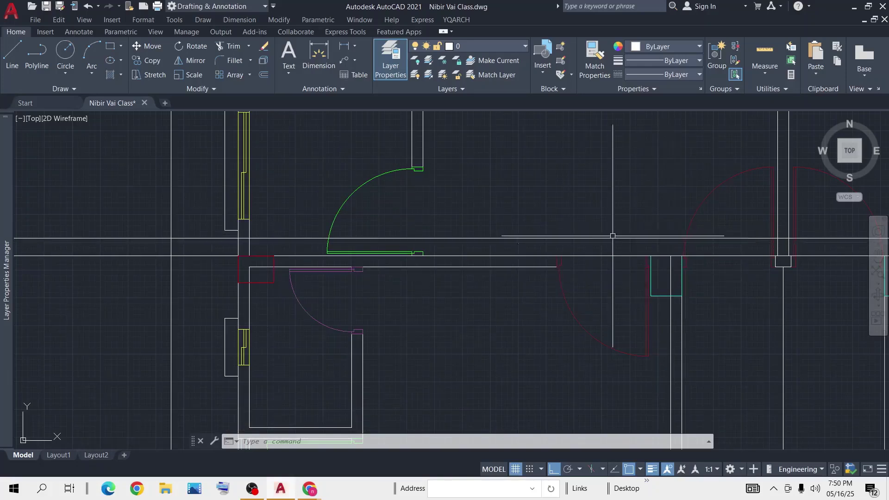
Step: Delete the offset line above the original horizontal construction line
click(598, 207)
click(578, 243)
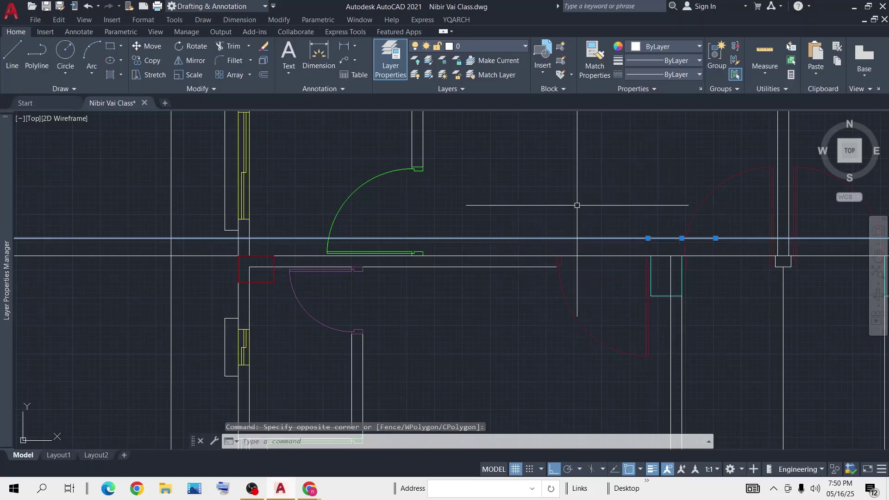
key(Delete)
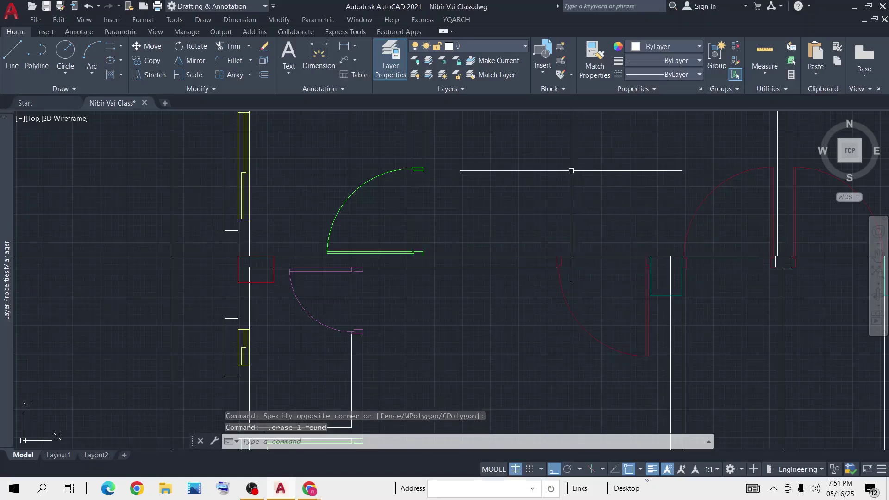
Step: Delete the horizontal construction line running through the middle interior wall of the plan
scroll(193, 252, down, 3)
click(175, 235)
click(117, 308)
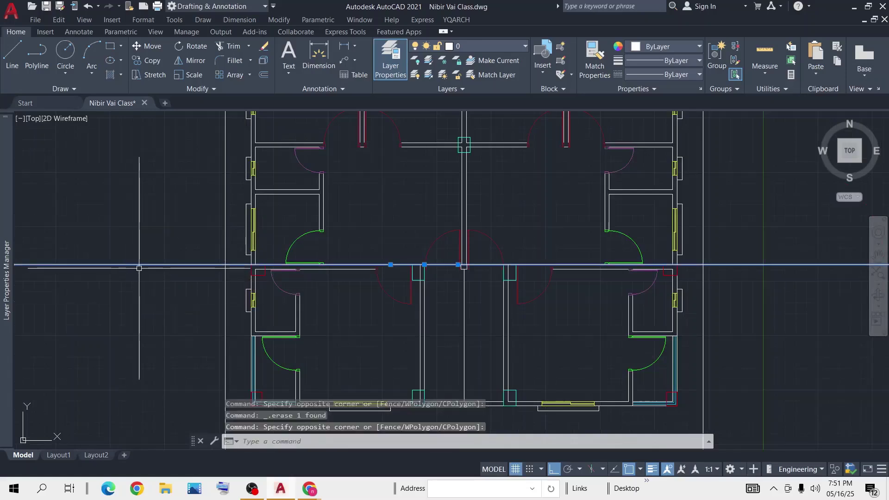
key(Delete)
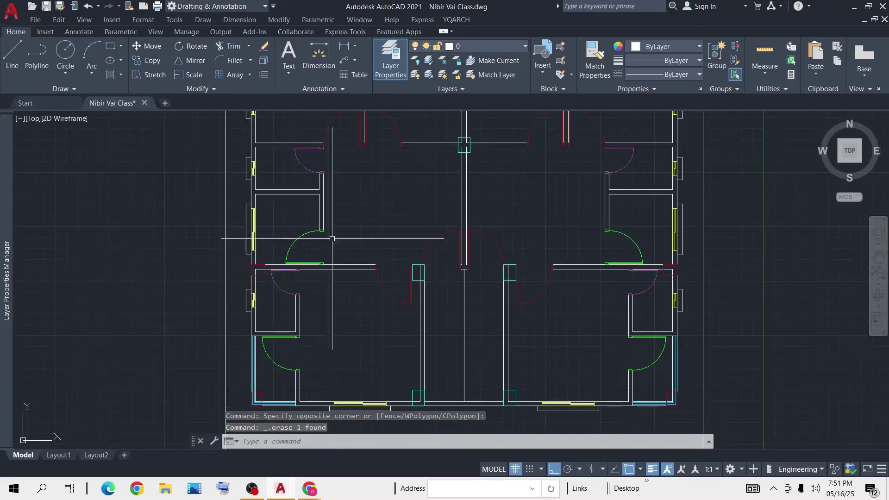
middle_drag(434, 177, 434, 217)
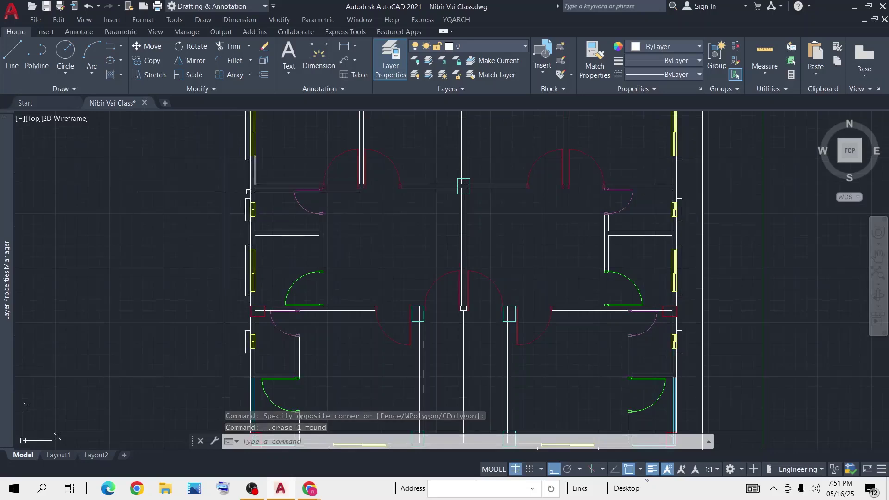
middle_drag(250, 178, 251, 229)
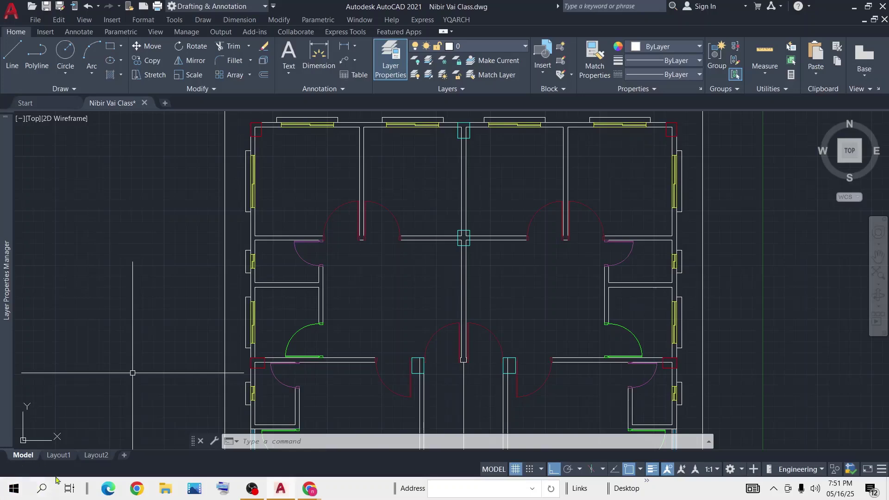
mouse_move(12, 432)
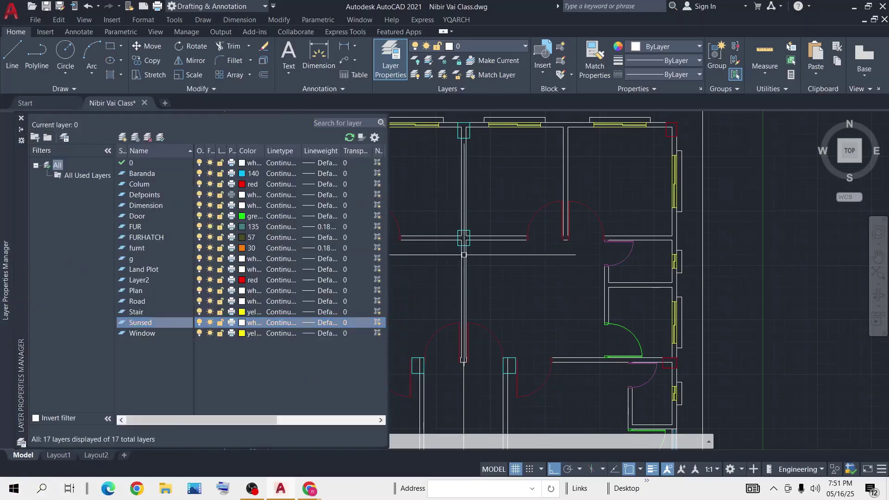
click(508, 268)
click(506, 272)
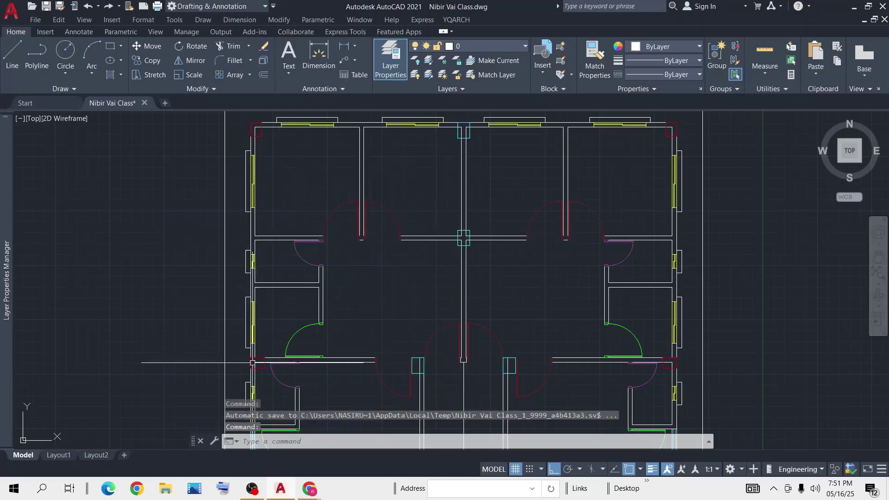
scroll(258, 361, up, 4)
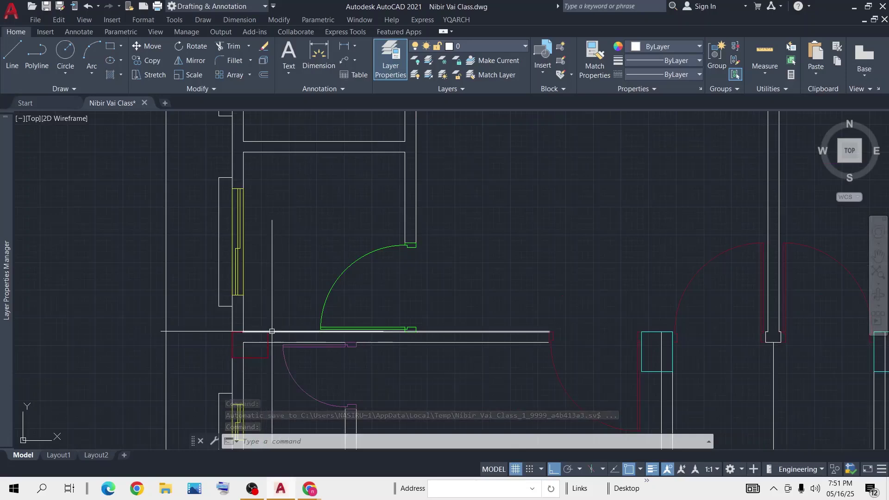
scroll(266, 331, down, 4)
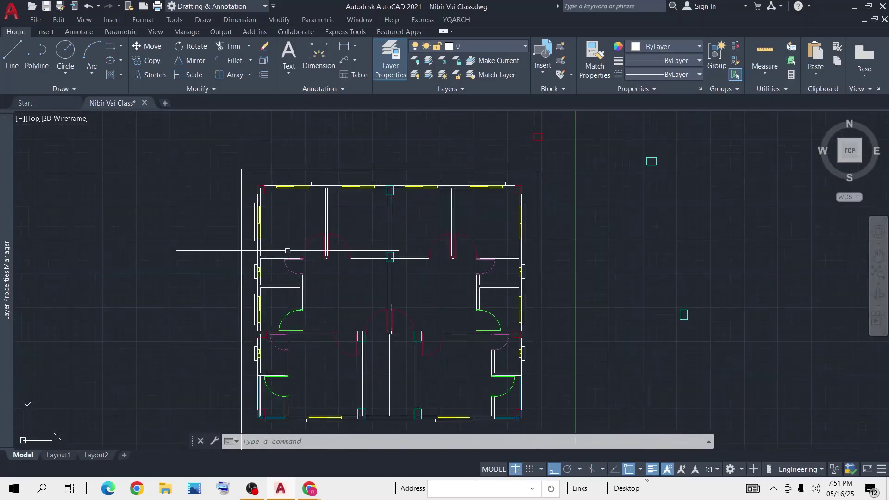
Step: Draw a horizontal construction line through the centre of the cyan column at the upper central wall junction
scroll(268, 252, up, 5)
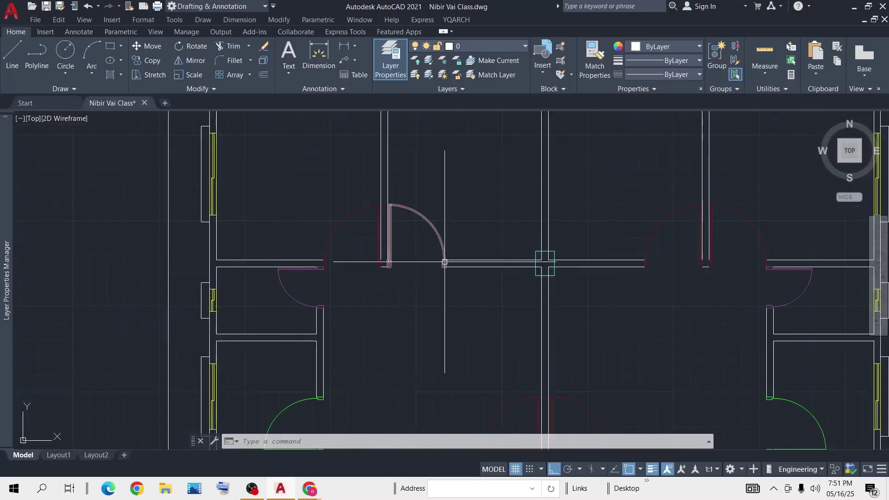
mouse_move(445, 261)
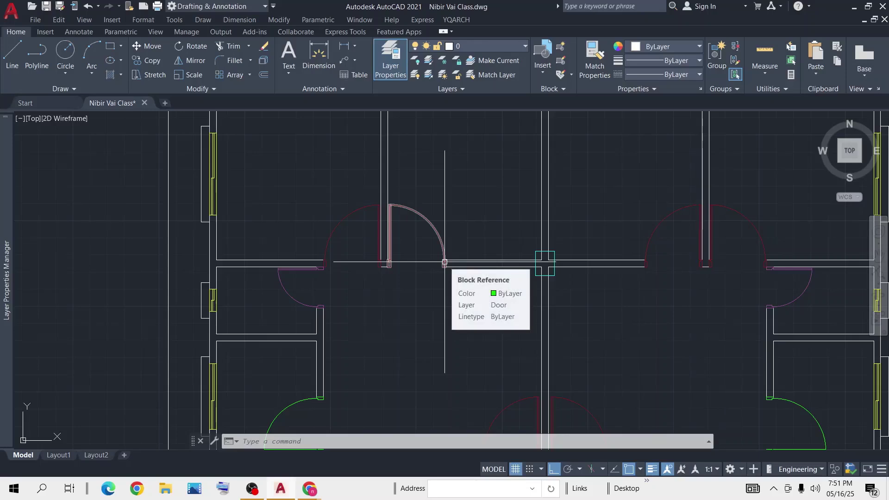
middle_drag(542, 258, 377, 213)
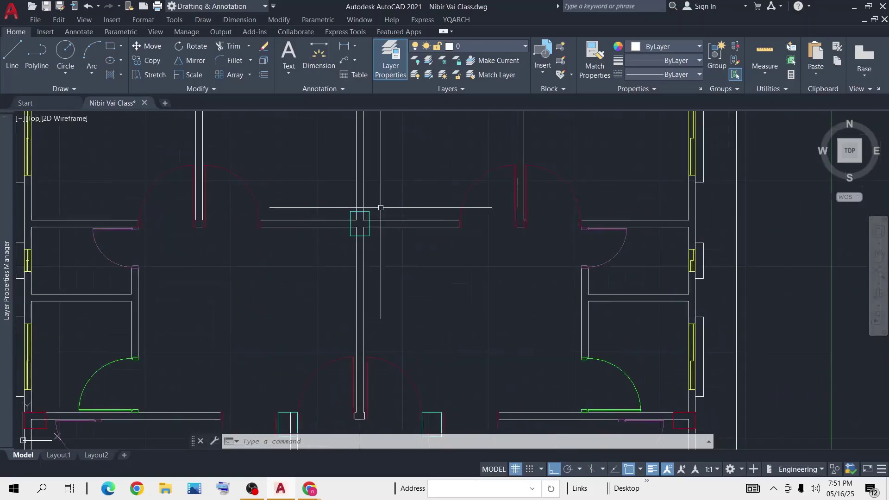
scroll(365, 228, up, 5)
scroll(365, 228, down, 4)
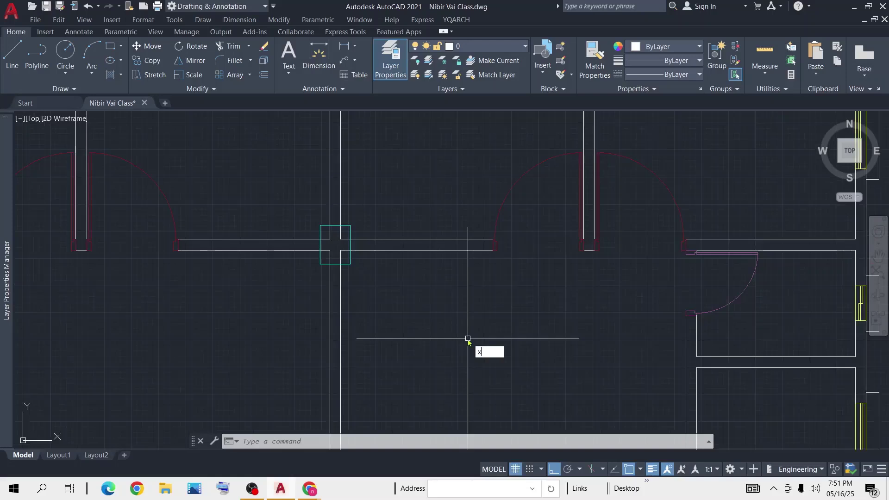
text(l)
key(Return)
key(Return)
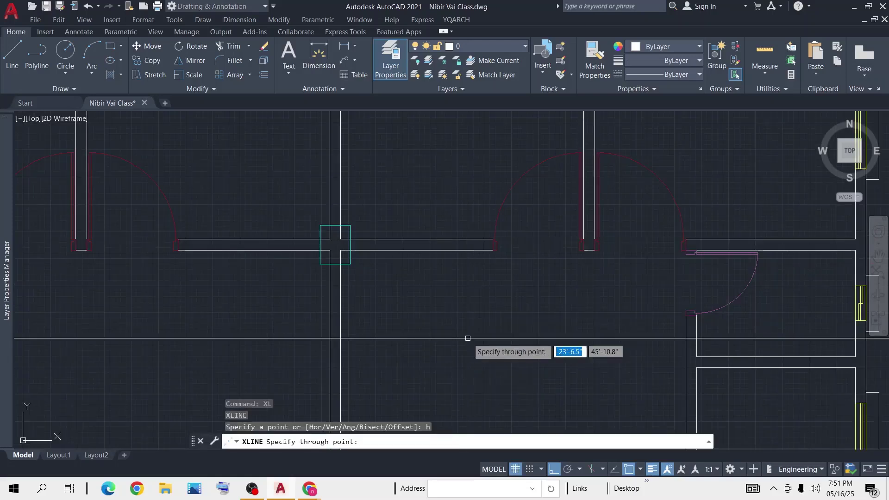
click(335, 244)
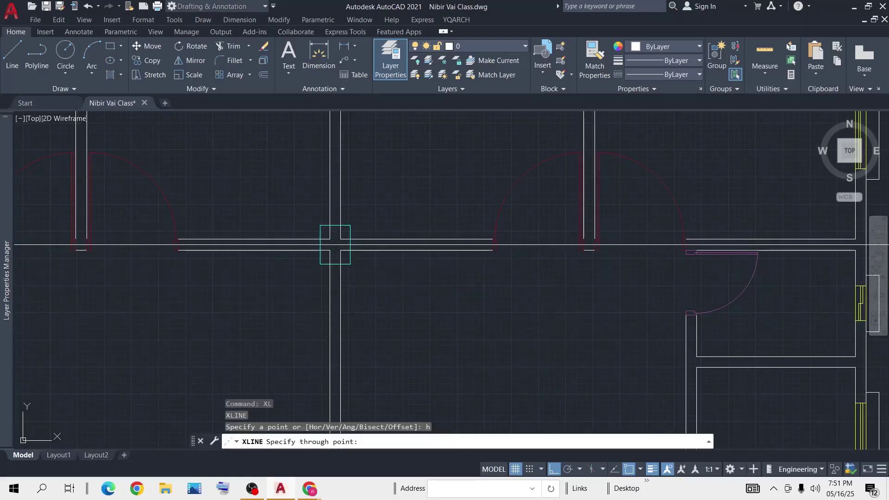
key(Return)
scroll(454, 324, down, 3)
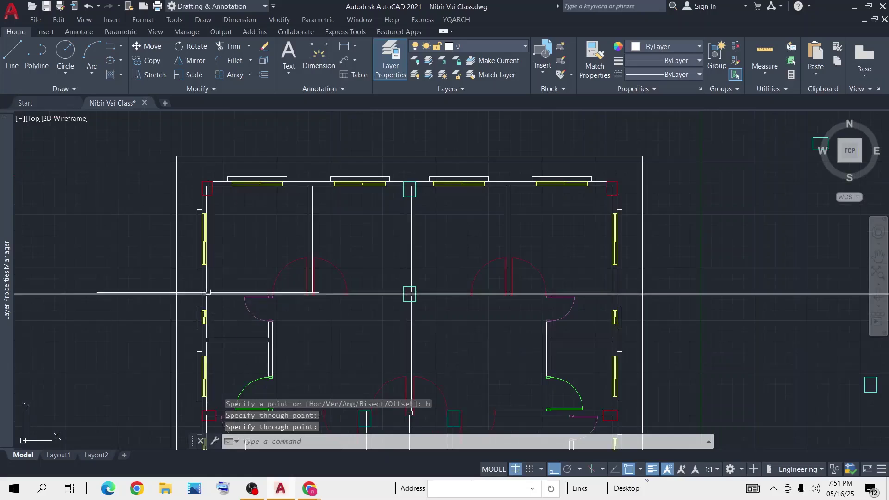
Step: Copy the loose red column by its left-edge midpoint onto the left outer wall's outer face at the horizontal construction line
scroll(209, 297, up, 2)
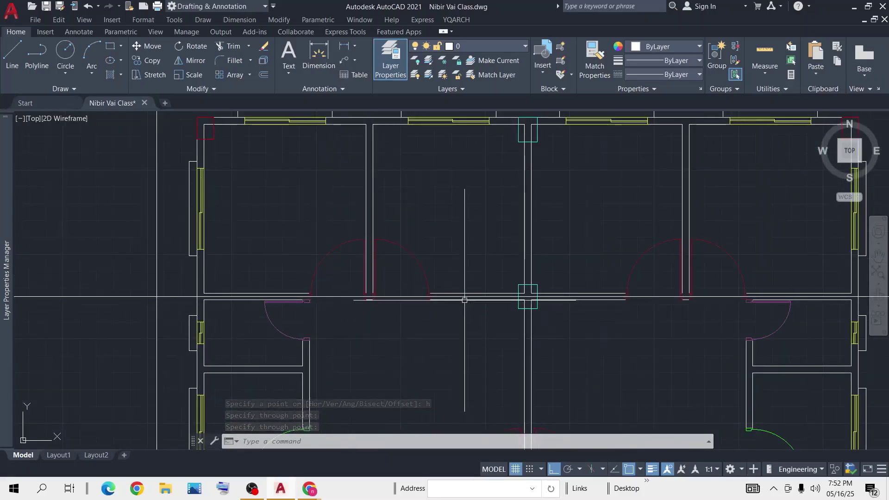
scroll(526, 295, up, 4)
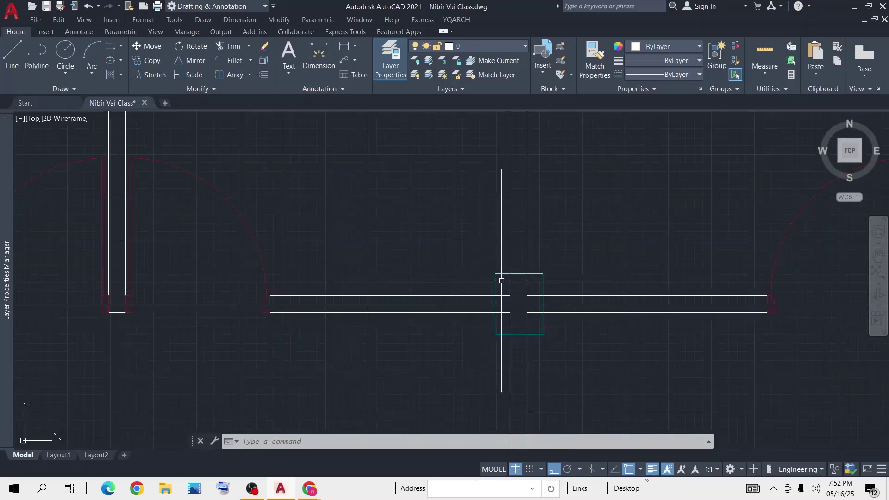
scroll(491, 331, down, 2)
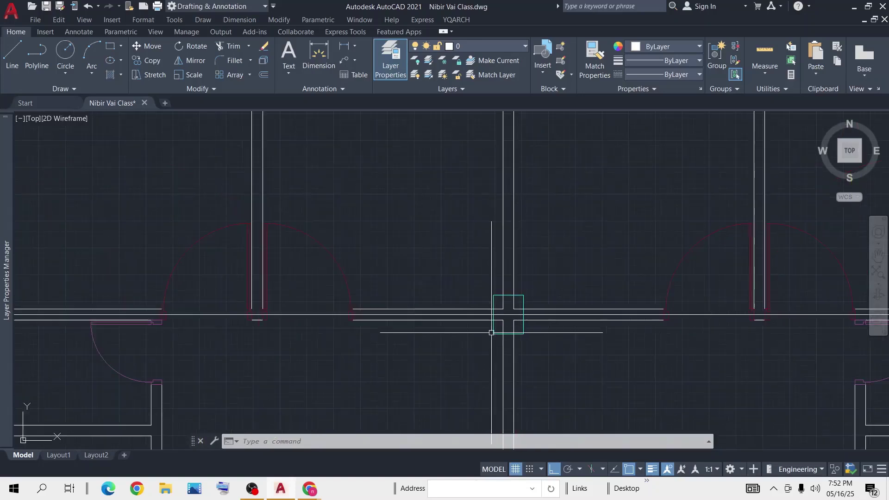
scroll(584, 294, down, 2)
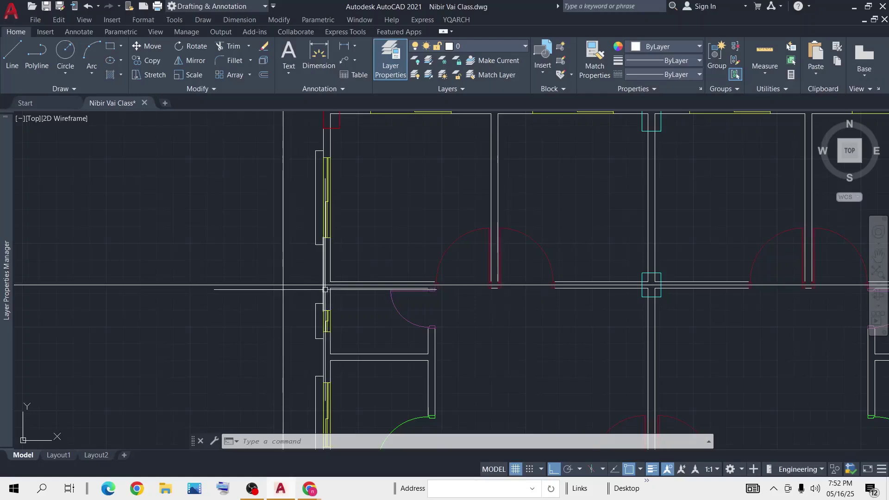
scroll(755, 272, down, 4)
mouse_move(755, 272)
middle_down()
mouse_move(762, 273)
mouse_move(684, 267)
middle_up()
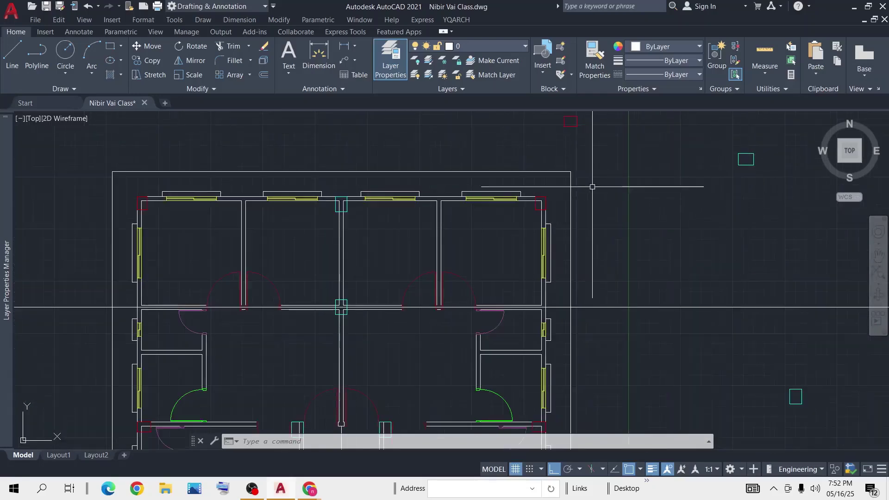
scroll(591, 186, up, 2)
click(613, 156)
click(549, 191)
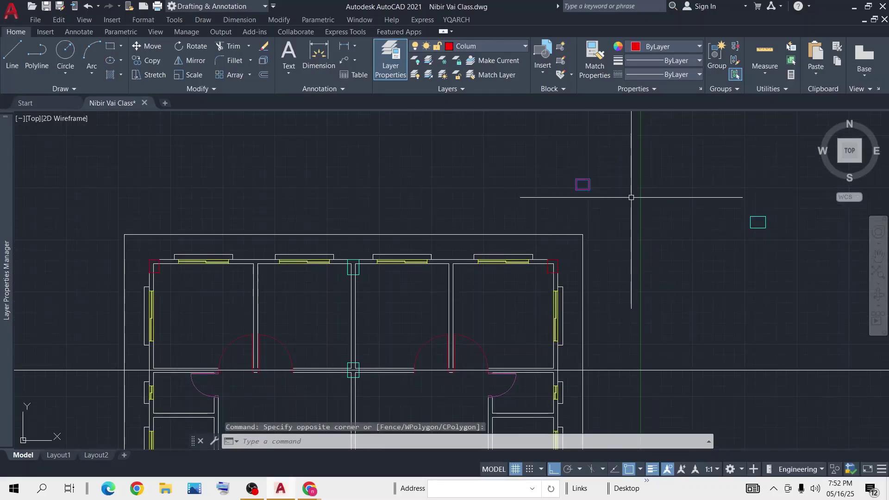
text(p)
key(Return)
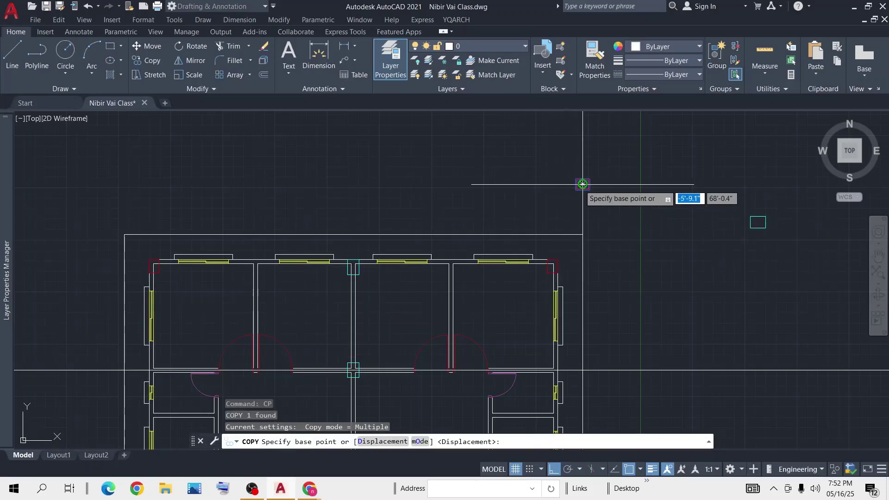
scroll(583, 184, up, 4)
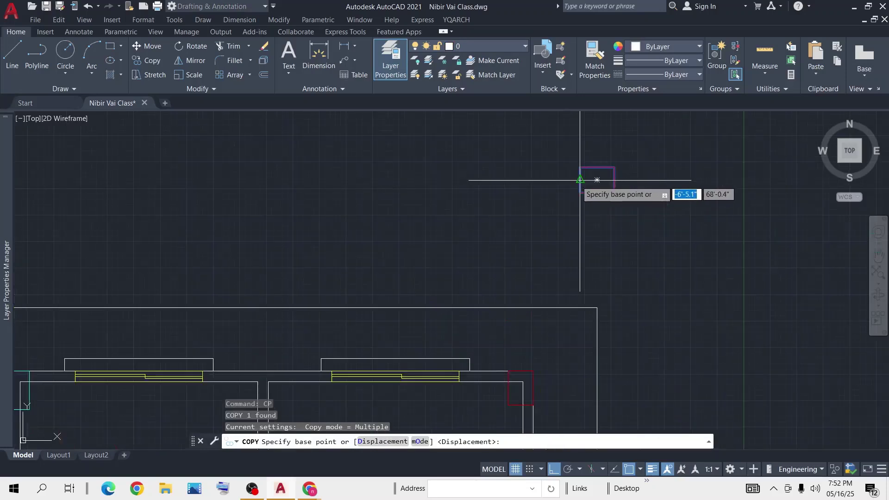
scroll(580, 180, up, 4)
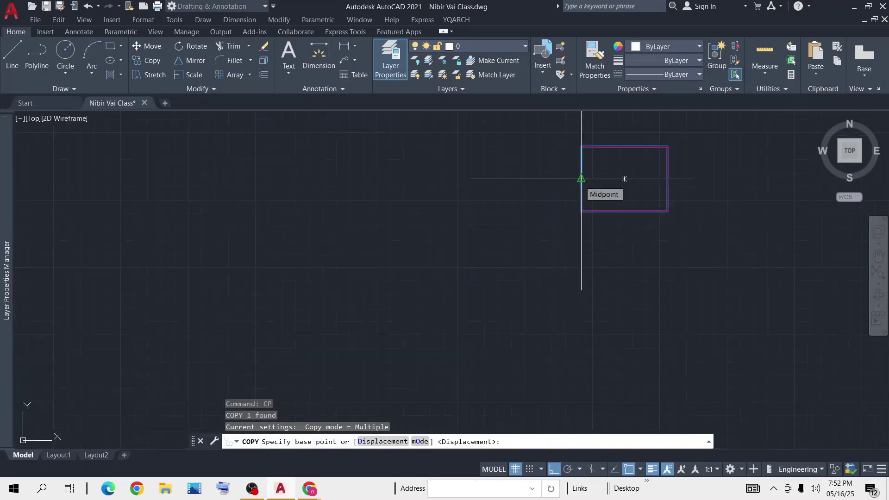
click(582, 179)
scroll(582, 194, down, 6)
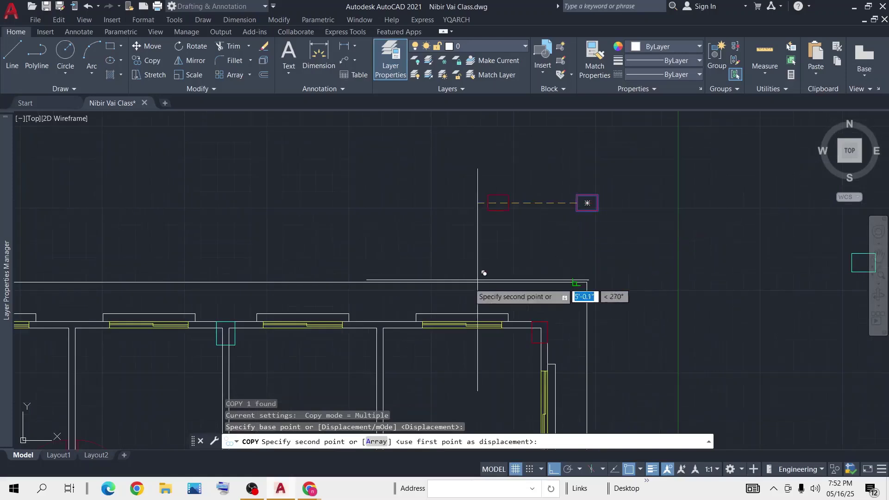
middle_drag(331, 347, 501, 253)
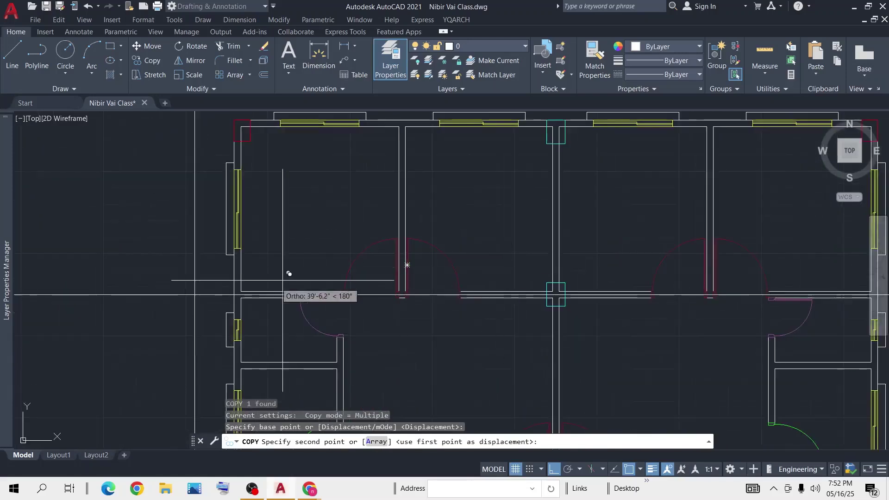
scroll(240, 292, up, 6)
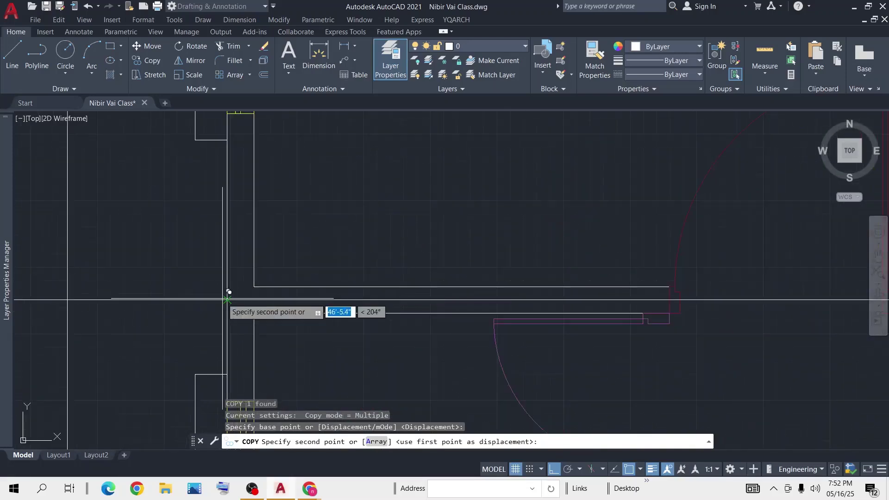
click(228, 299)
scroll(506, 213, down, 3)
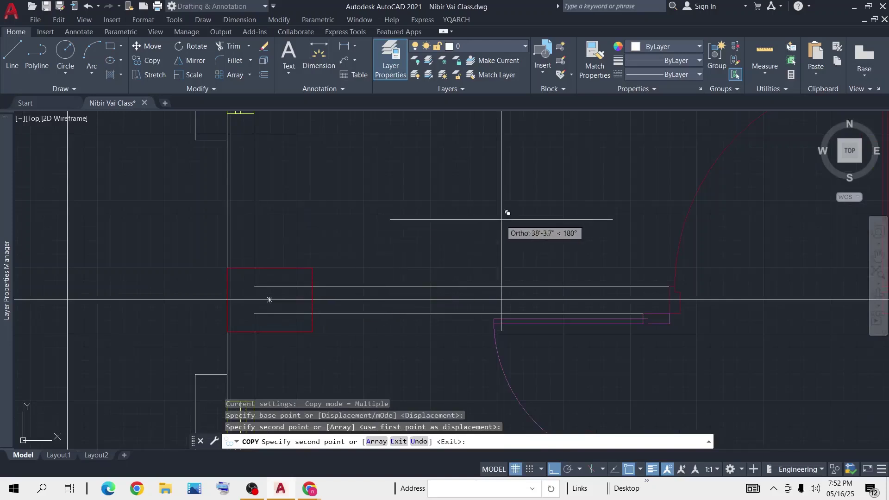
key(Return)
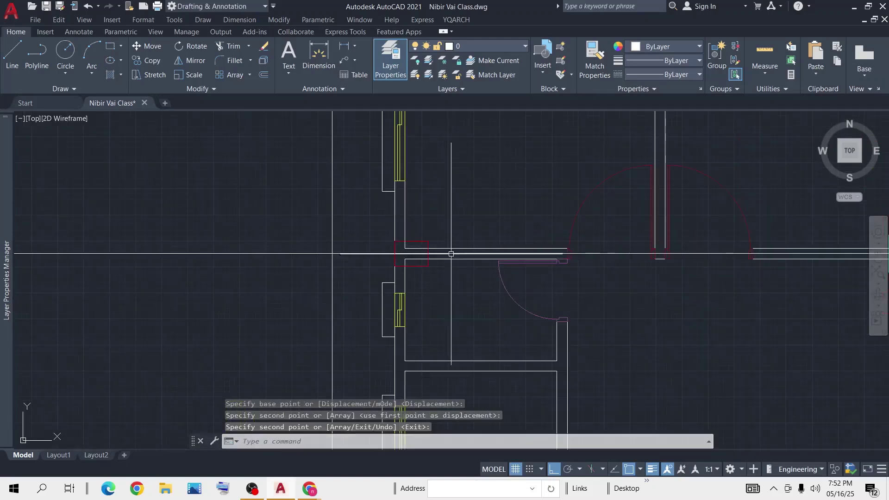
Step: Copy the loose red column by its right-edge midpoint onto the right outer wall's outer face at the horizontal construction line
middle_drag(792, 286, 605, 270)
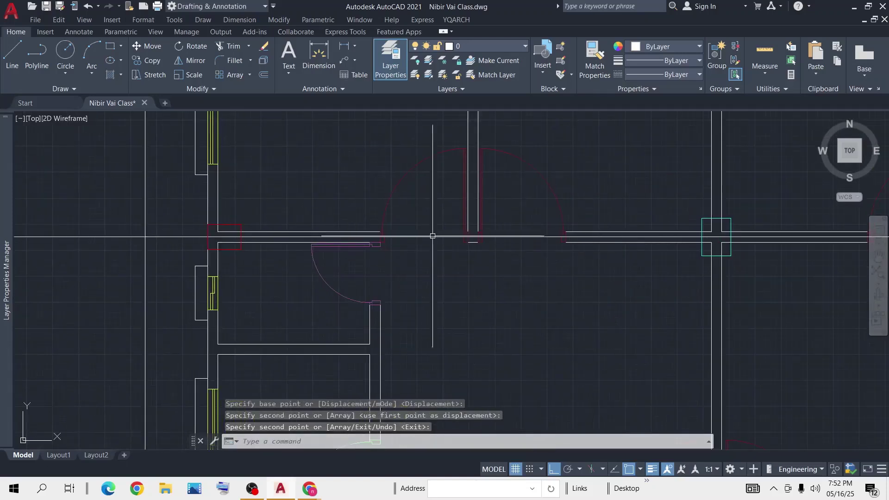
scroll(504, 283, down, 5)
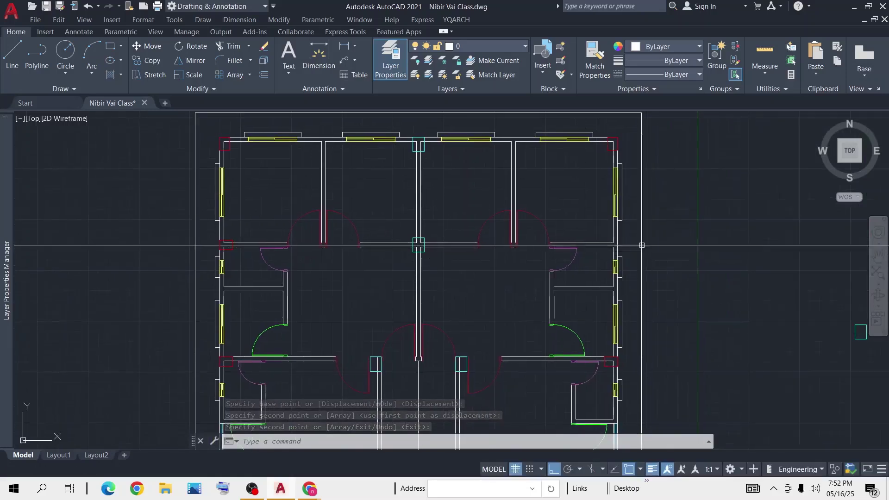
scroll(639, 242, up, 5)
middle_drag(698, 185, 675, 285)
scroll(675, 285, down, 4)
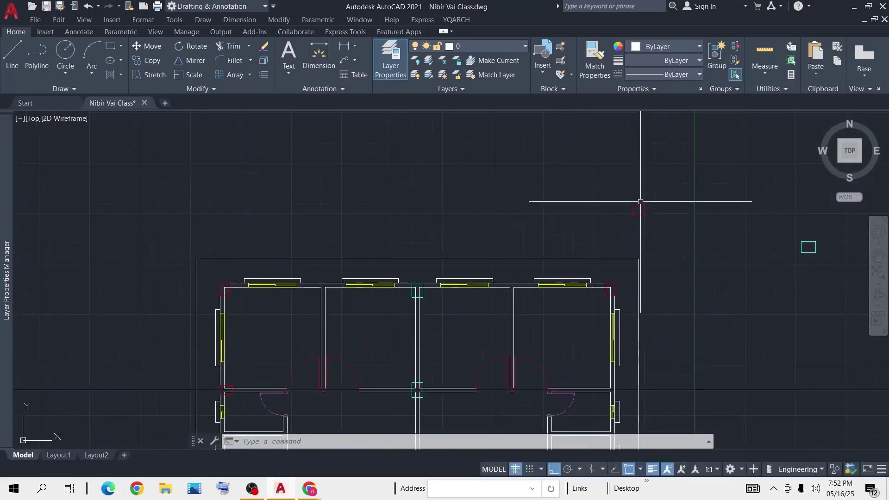
click(660, 190)
click(608, 242)
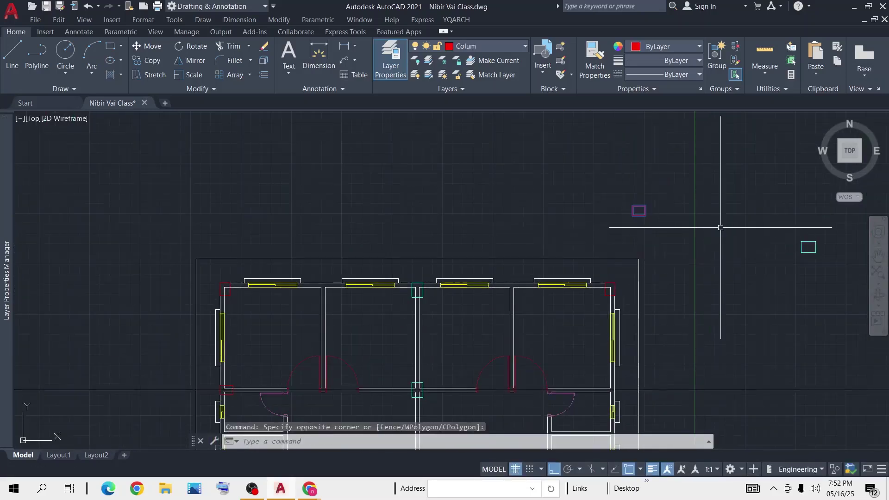
text(cp)
key(Return)
scroll(708, 175, up, 5)
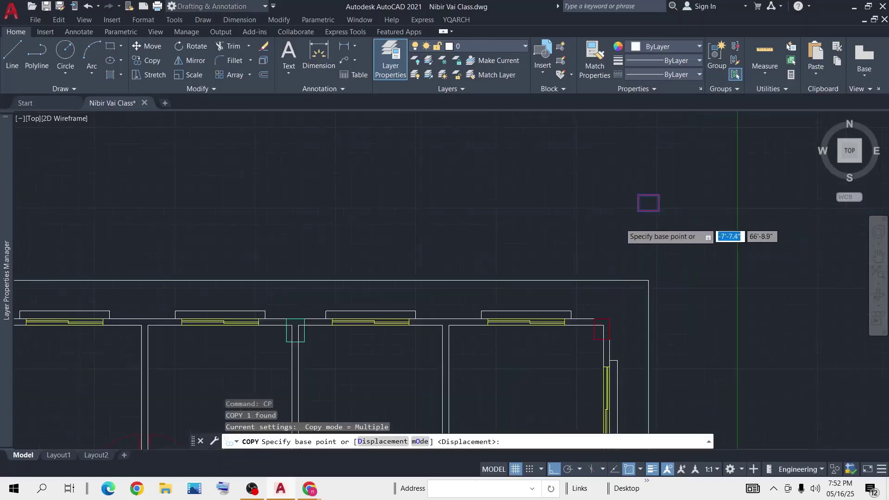
click(713, 171)
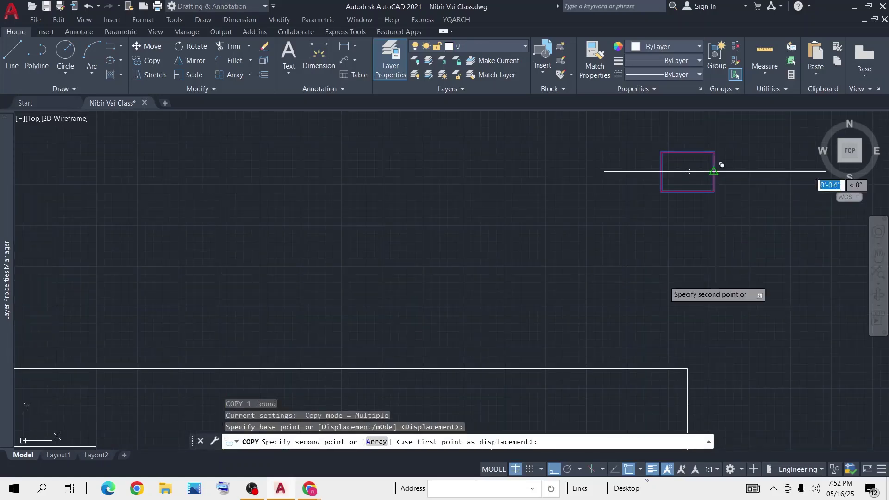
scroll(639, 260, down, 5)
scroll(640, 260, up, 6)
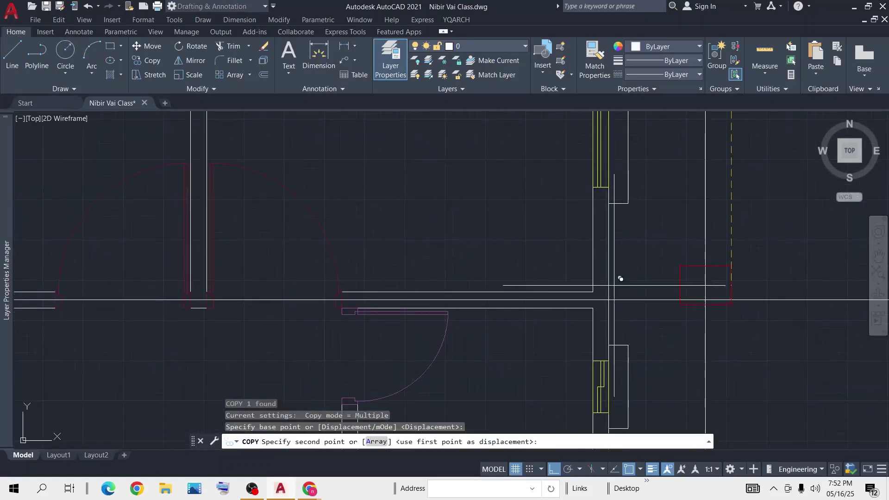
click(609, 300)
key(Return)
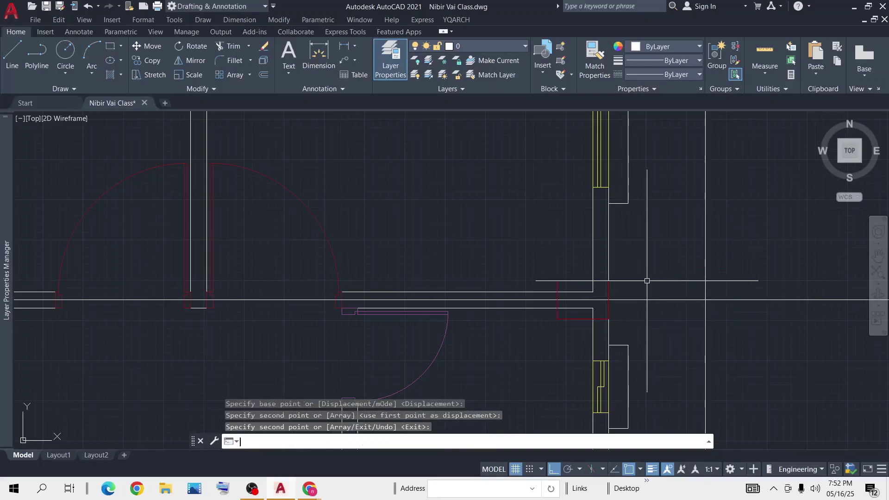
Step: Check the alignment of the central and right outer wall columns along the horizontal construction line
scroll(601, 301, down, 5)
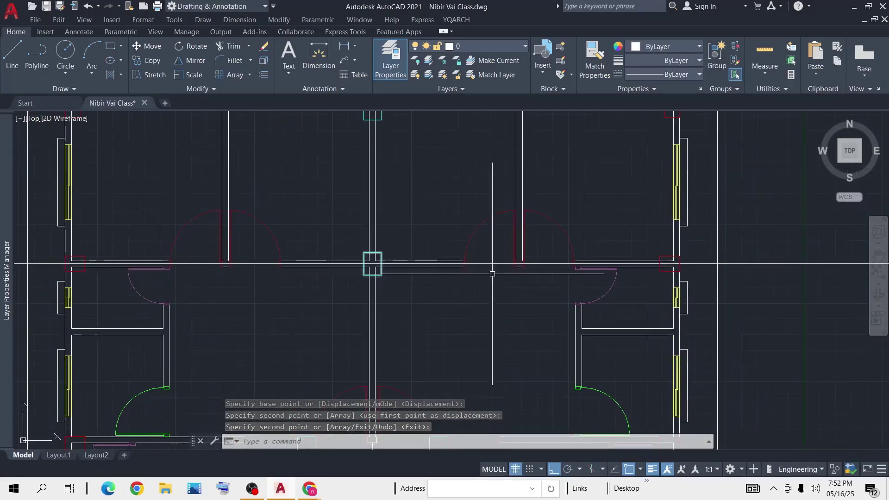
scroll(643, 253, down, 6)
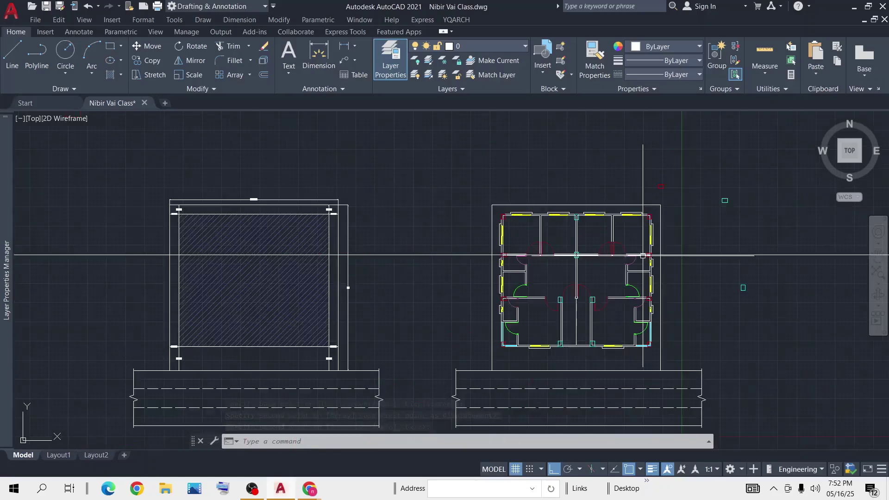
scroll(643, 260, up, 6)
middle_drag(643, 261, 589, 210)
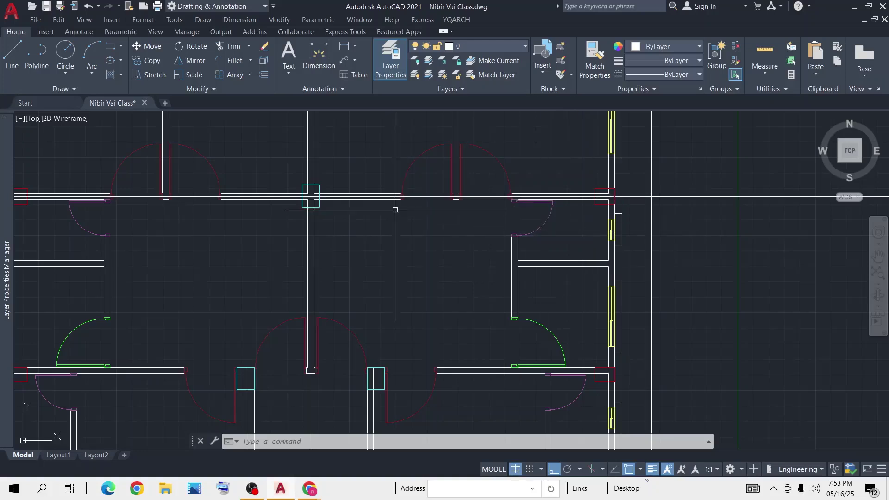
scroll(395, 210, down, 1)
scroll(669, 218, up, 3)
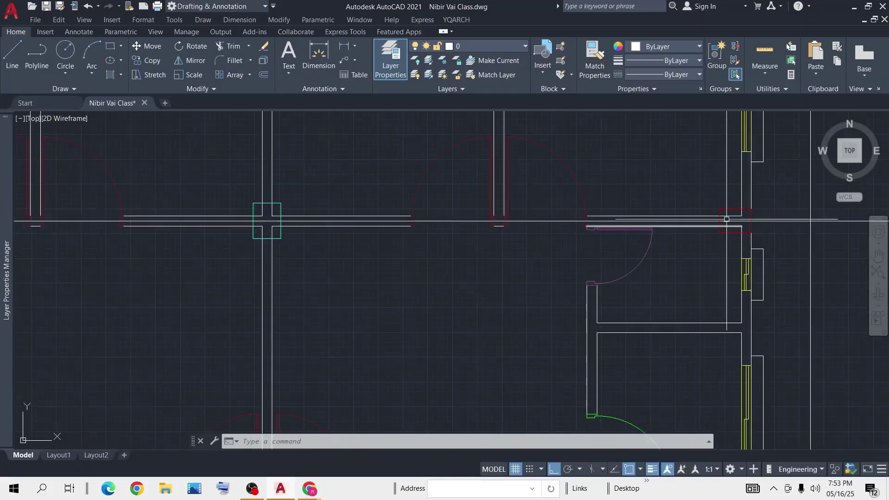
scroll(725, 215, up, 5)
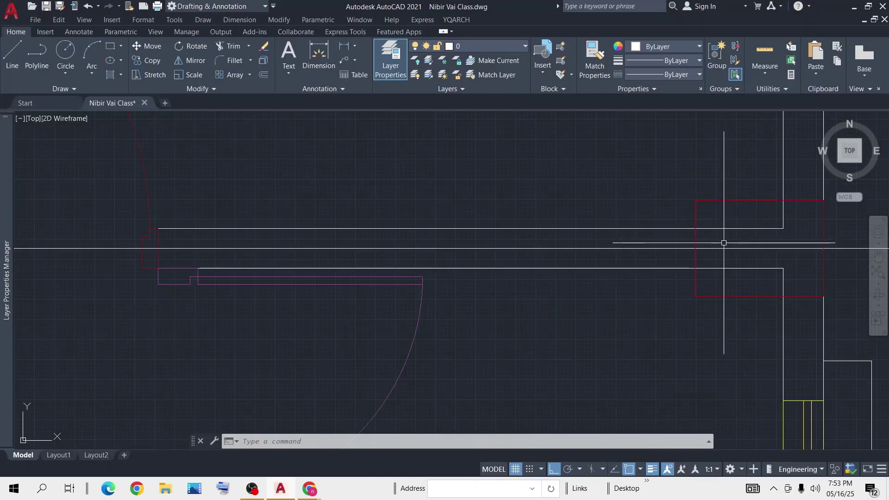
scroll(724, 243, down, 5)
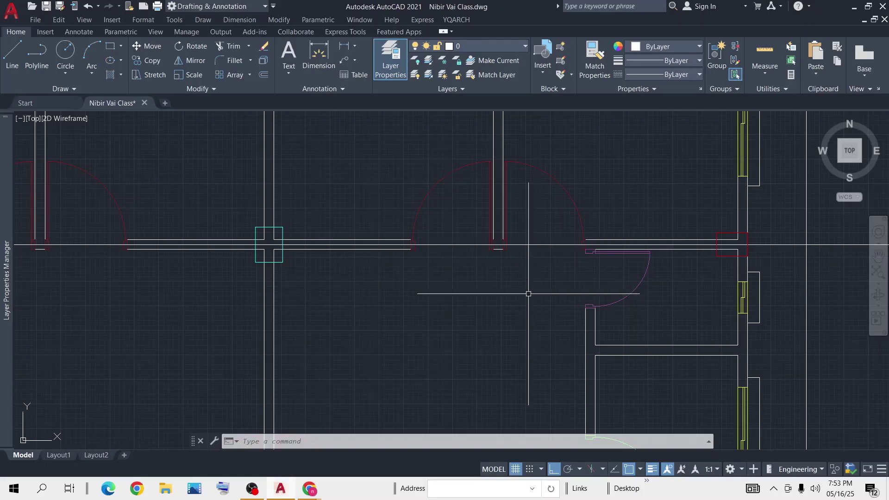
Step: Examine how the outer wall columns, central column and doorways line up with the horizontal construction line across the plan
scroll(651, 256, down, 5)
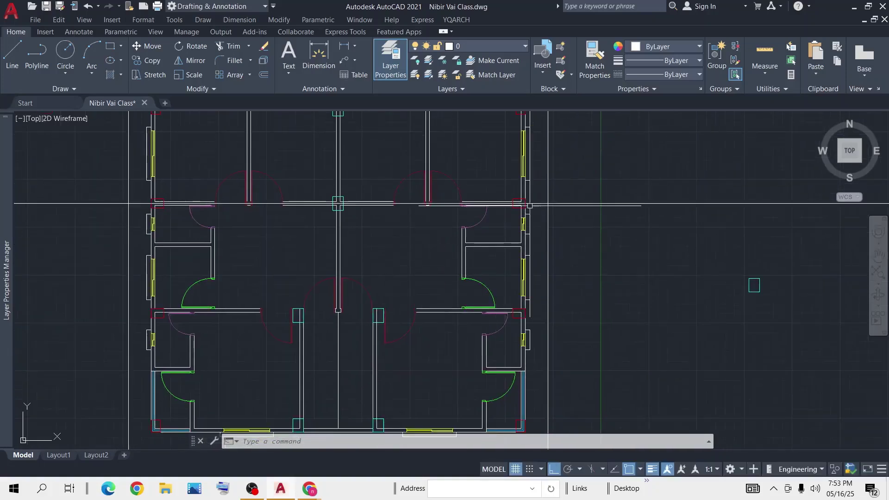
scroll(522, 205, up, 2)
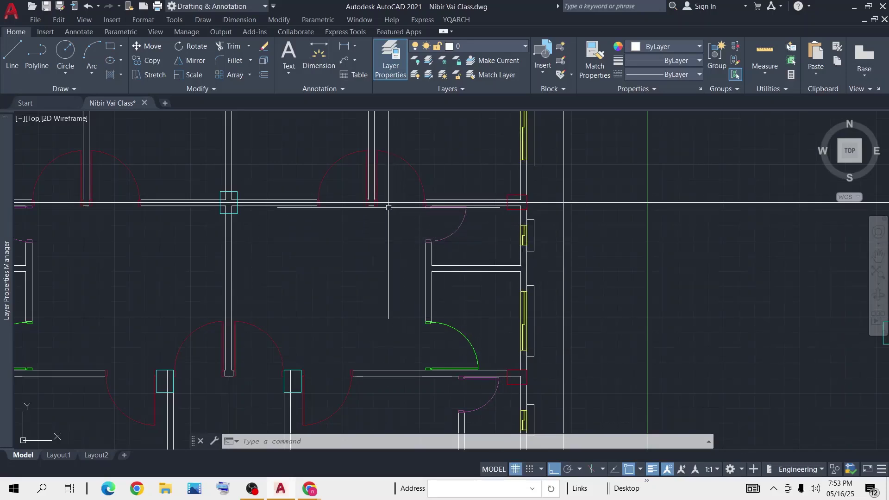
scroll(343, 202, up, 3)
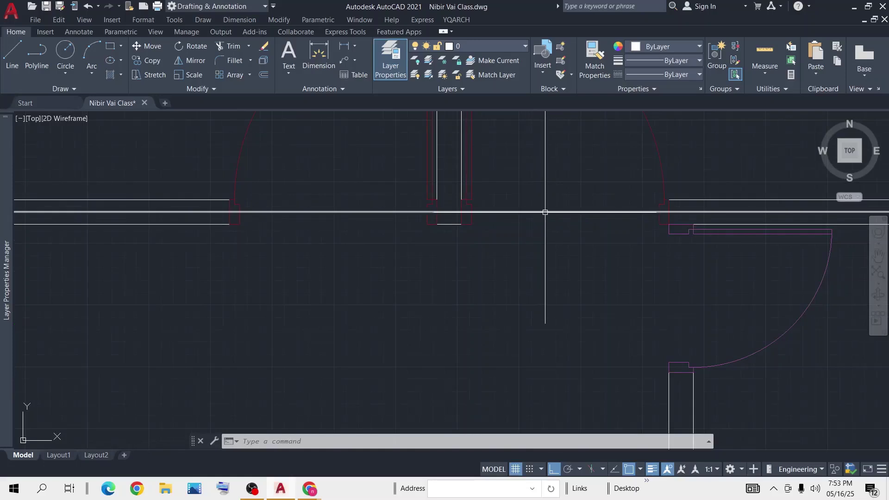
scroll(528, 215, down, 3)
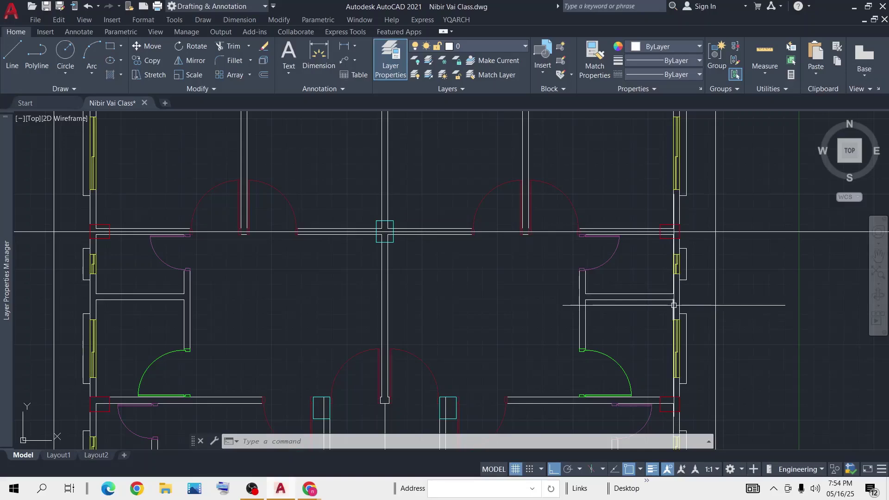
mouse_move(674, 305)
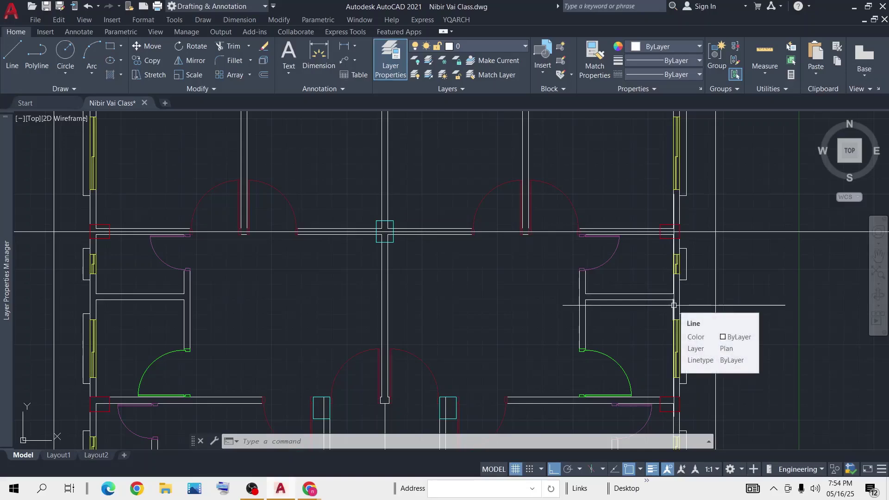
scroll(424, 273, down, 4)
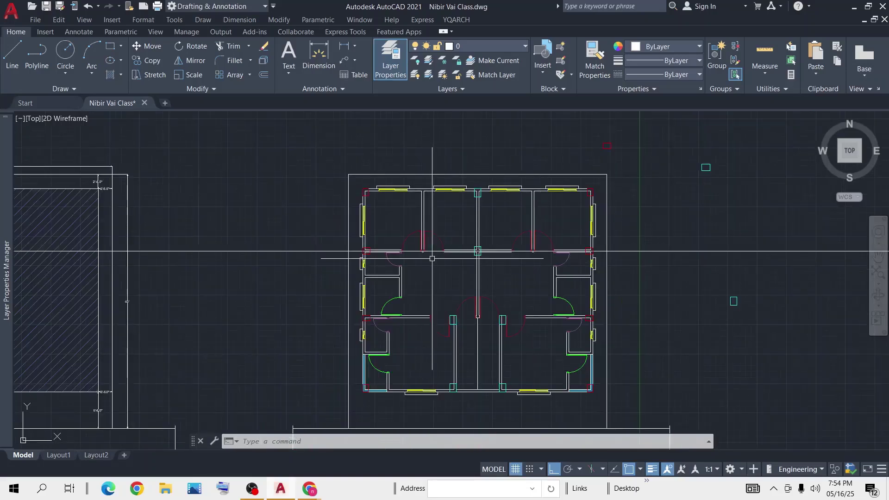
scroll(436, 258, up, 4)
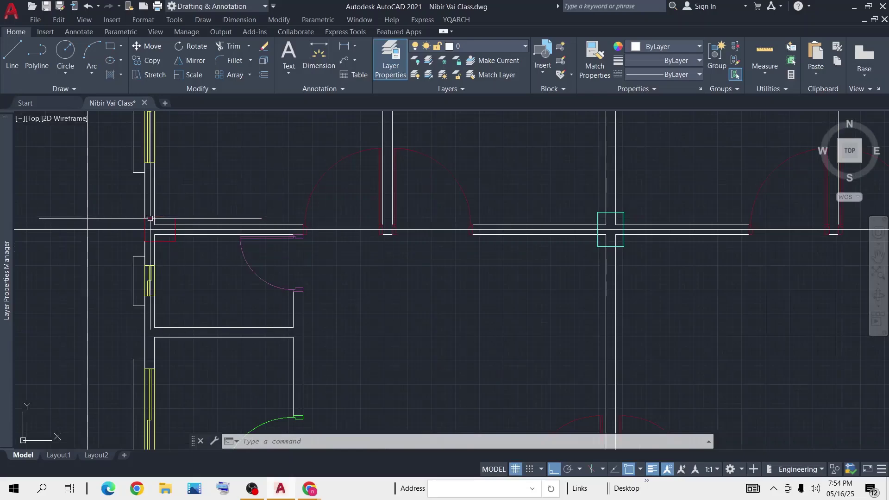
scroll(365, 235, down, 4)
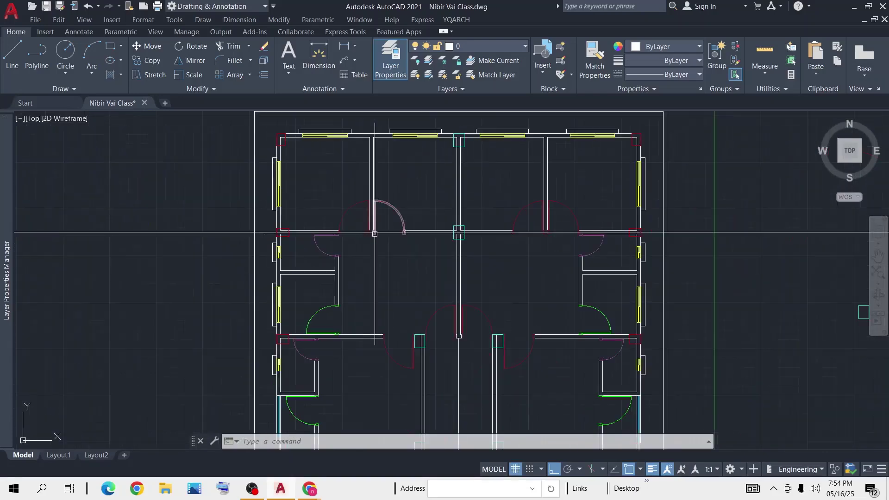
scroll(432, 239, up, 4)
scroll(445, 241, down, 4)
scroll(382, 252, up, 4)
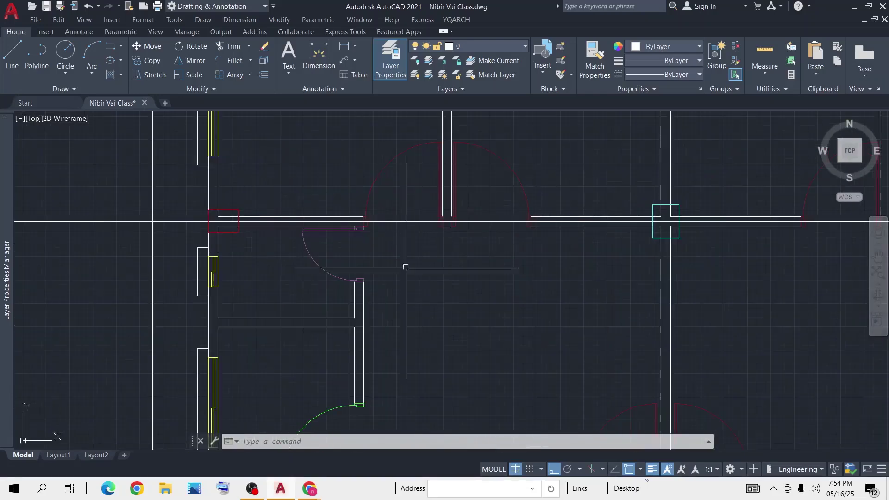
Step: Draw horizontal construction lines through the upper and lower edges of the red column on the left outer wall
text(l)
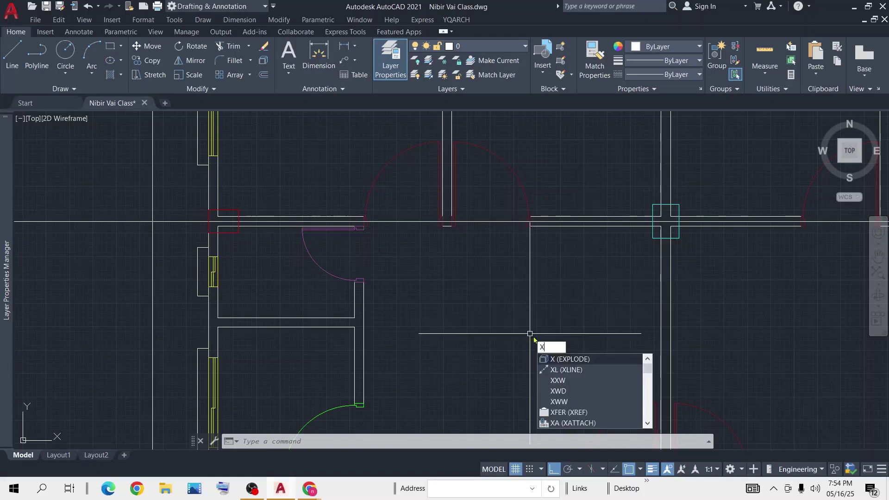
key(Return)
text(h)
key(Return)
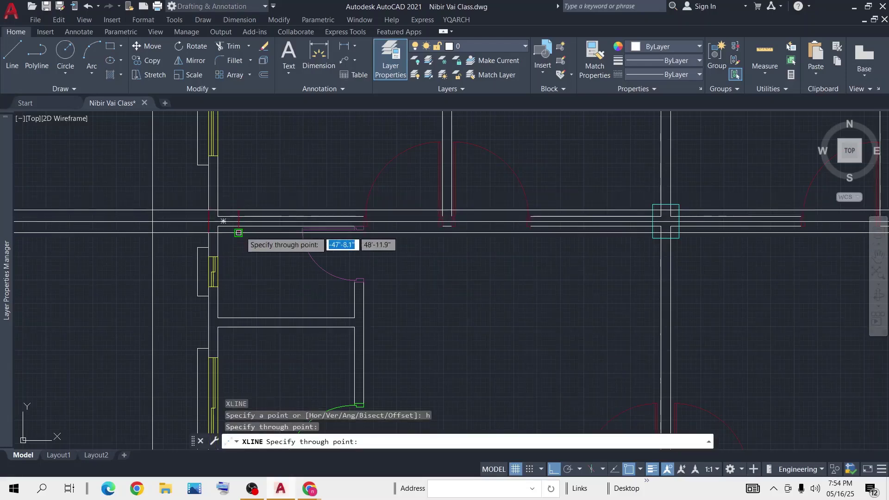
click(221, 233)
key(Return)
Step: Erase the middle horizontal construction line that runs through the column centres
scroll(454, 198, up, 5)
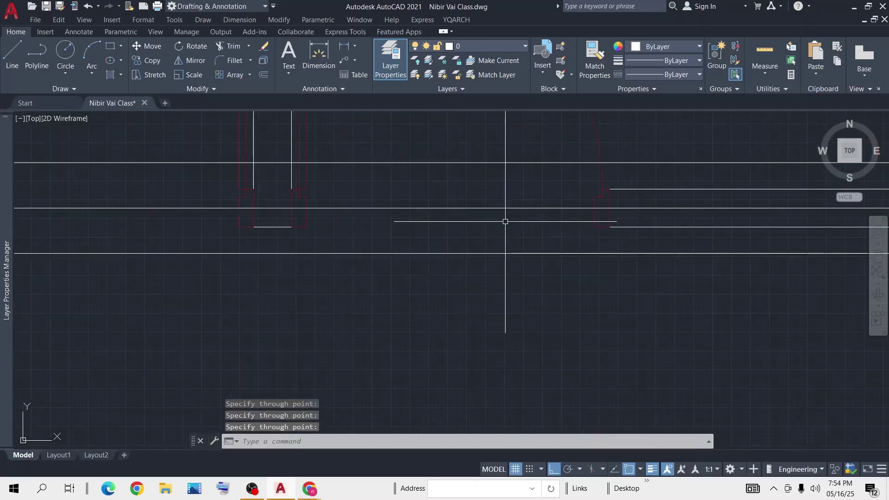
click(521, 186)
click(492, 223)
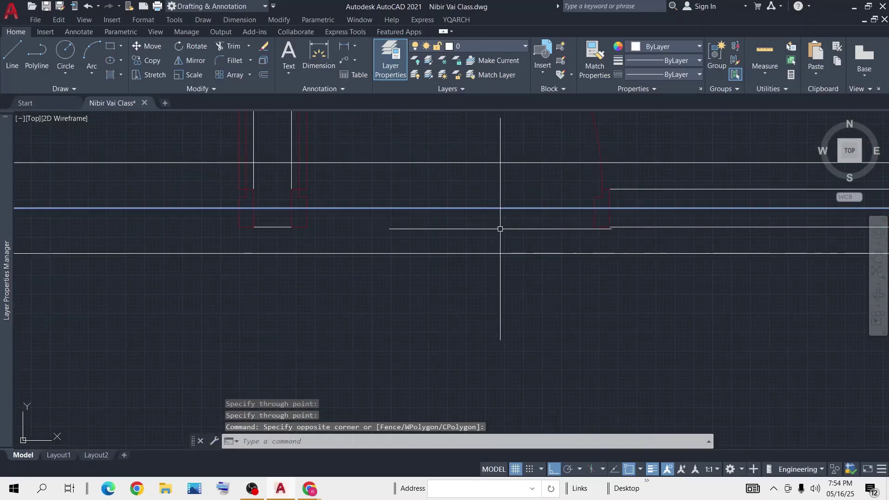
key(Delete)
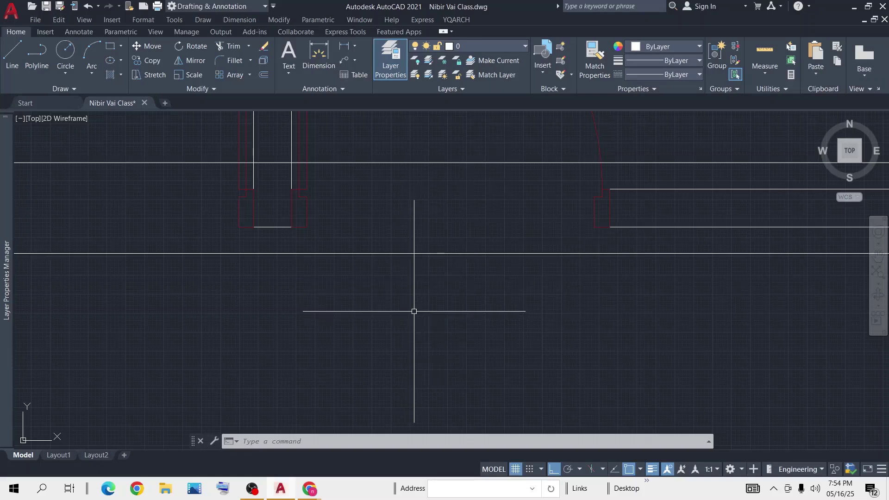
Step: Review the two remaining horizontal construction lines across the whole plan and at the cyan column on the upper central junction
scroll(406, 315, down, 5)
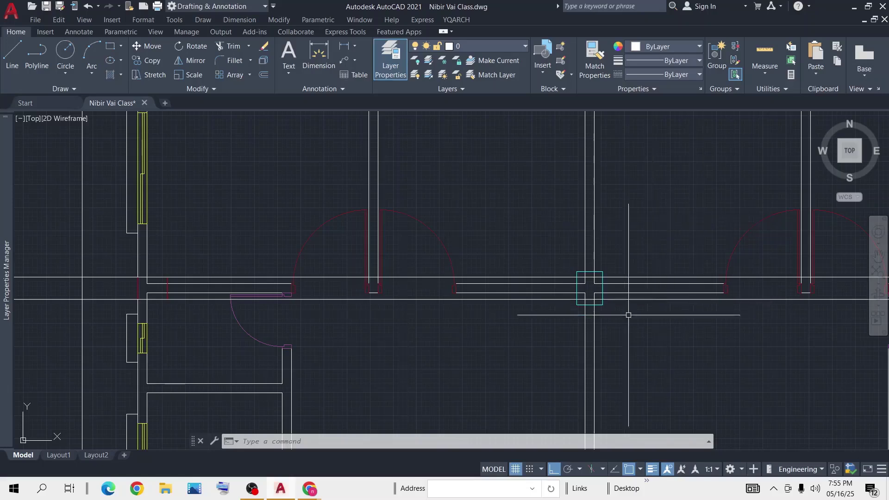
scroll(493, 273, down, 3)
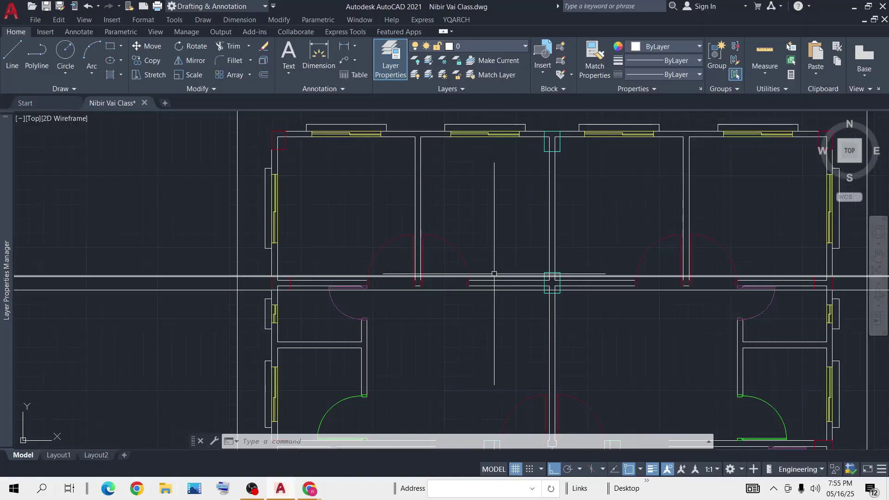
scroll(519, 277, up, 2)
scroll(524, 258, down, 2)
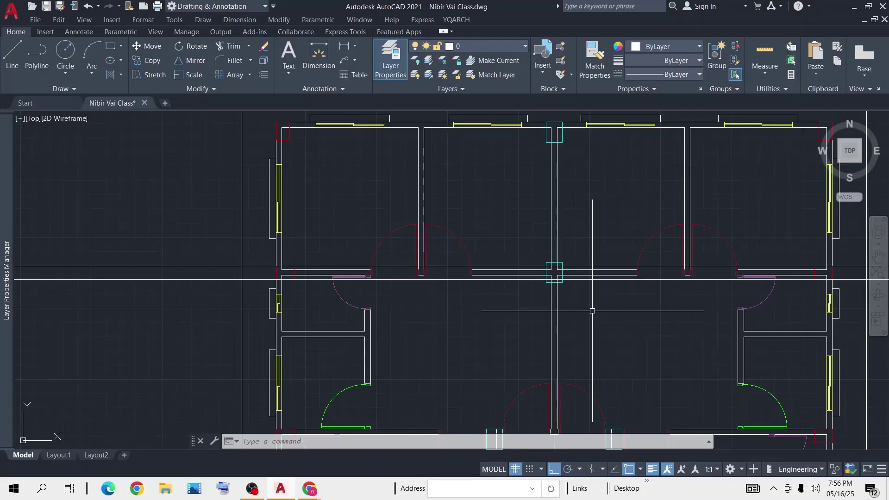
scroll(592, 311, down, 5)
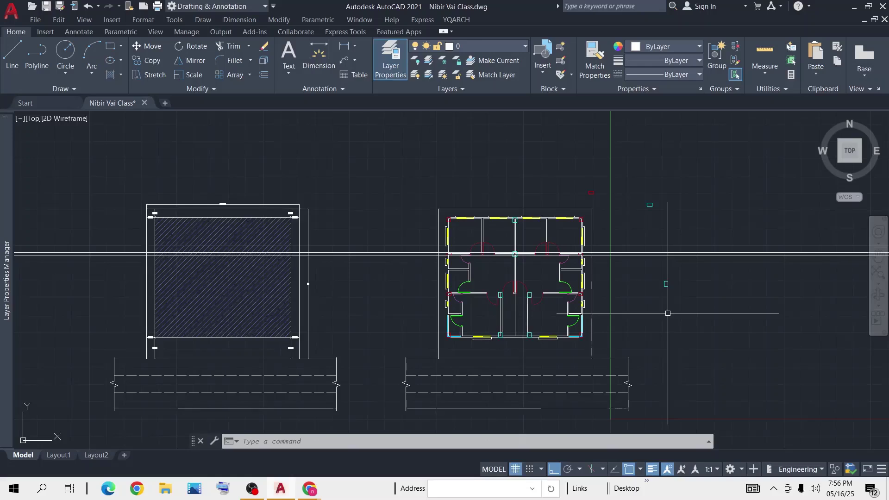
scroll(596, 232, up, 4)
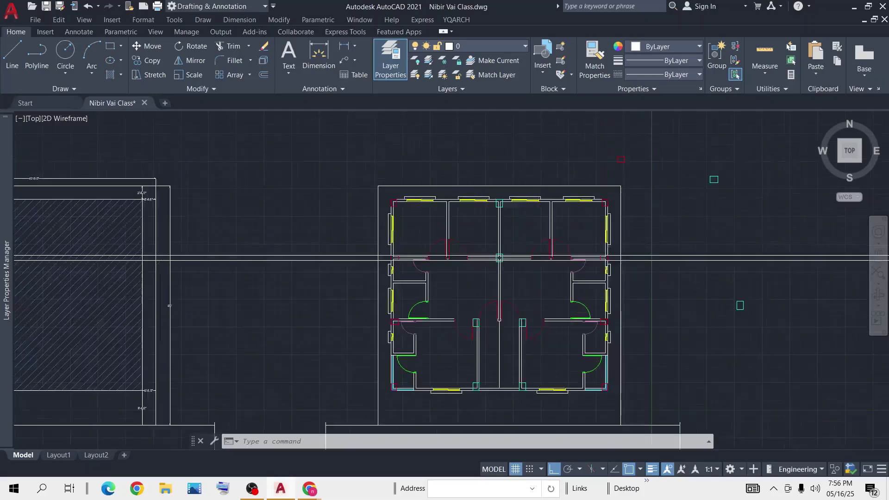
scroll(482, 241, up, 5)
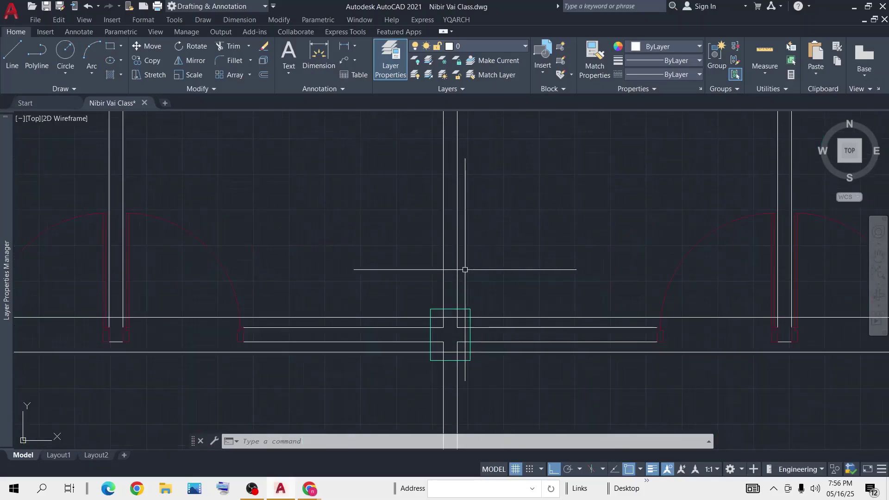
scroll(484, 246, down, 2)
Step: Compare the left outer wall column, adjoining walls and doors, and central column against the pair of horizontal construction lines
middle_drag(326, 317, 441, 280)
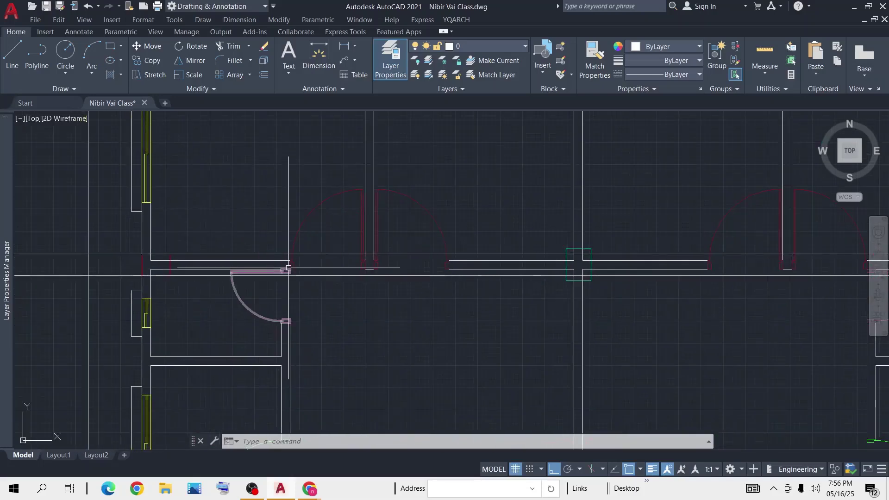
scroll(175, 271, up, 2)
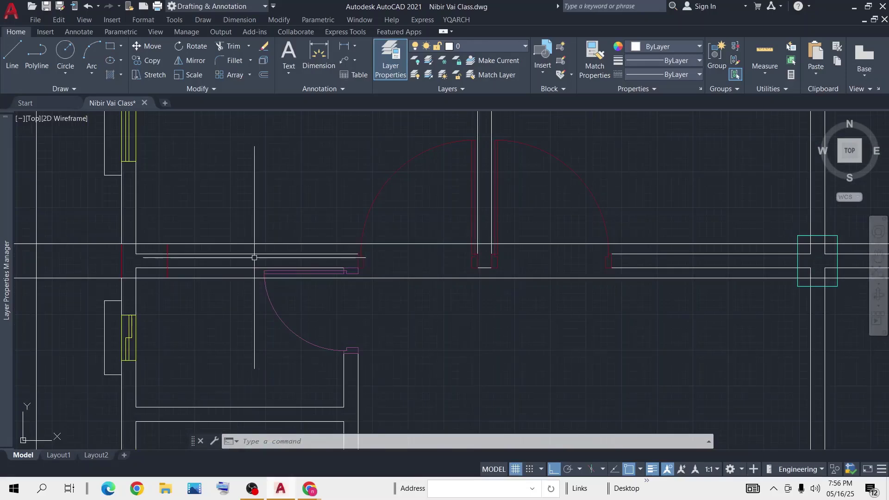
scroll(305, 263, up, 2)
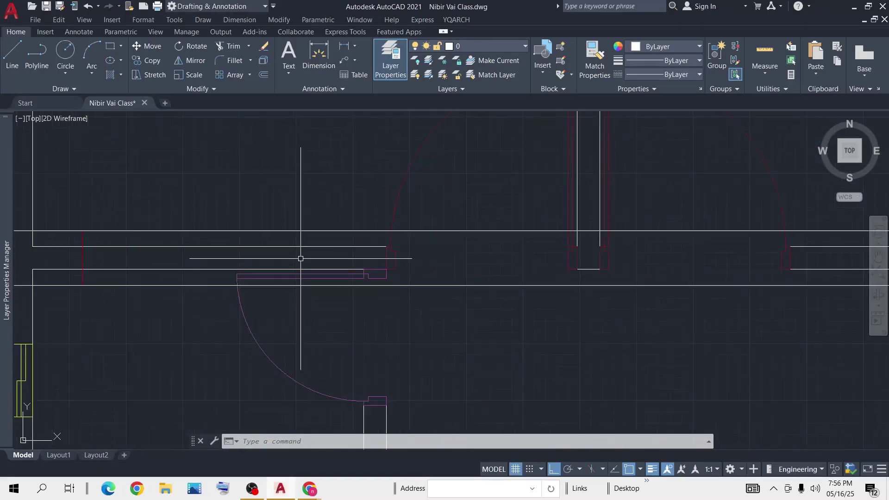
scroll(300, 258, down, 2)
scroll(154, 260, up, 4)
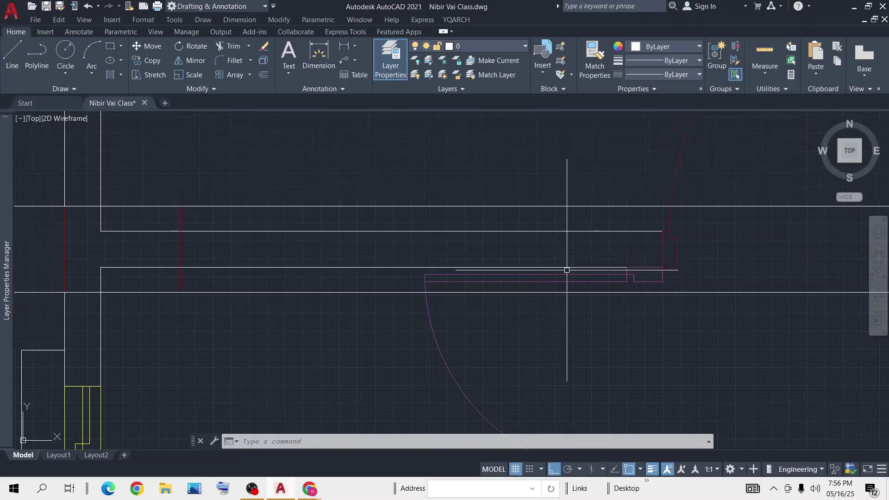
scroll(568, 272, down, 4)
scroll(575, 256, up, 4)
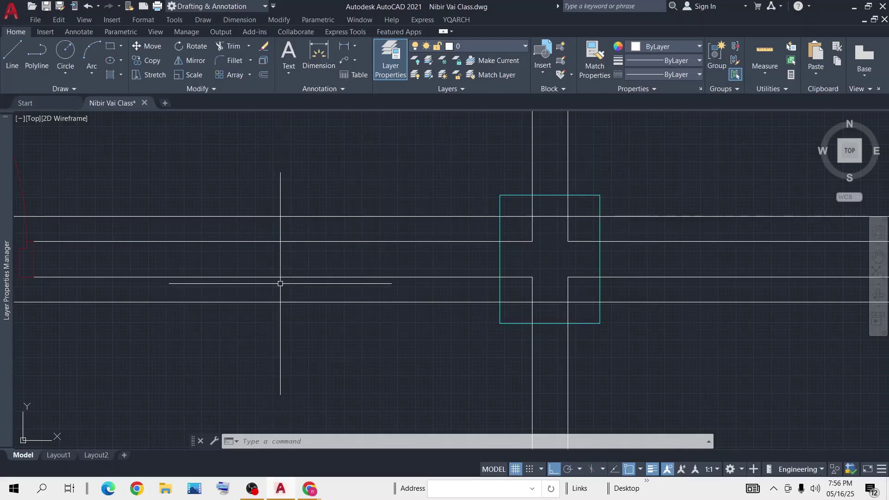
scroll(459, 273, down, 4)
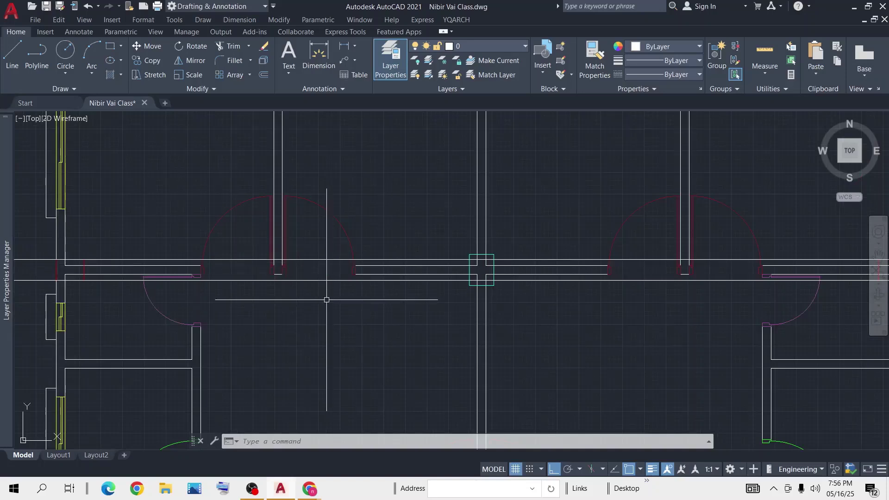
middle_drag(345, 300, 567, 292)
scroll(399, 279, up, 5)
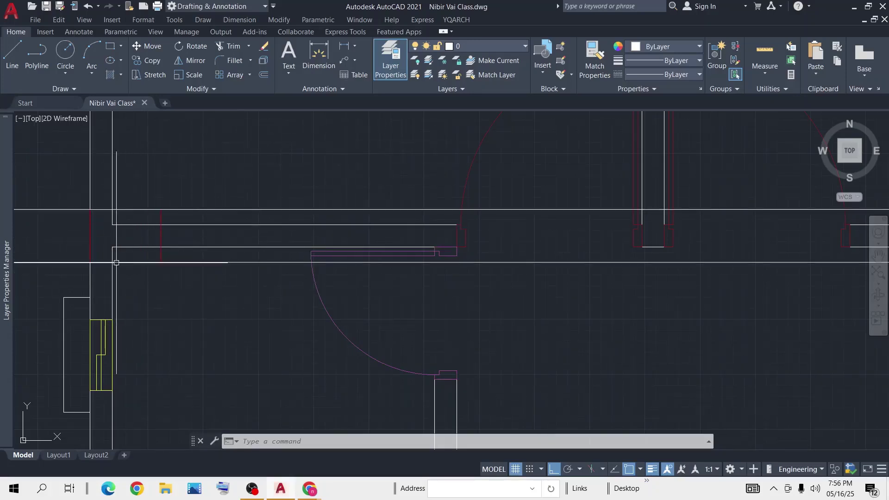
scroll(139, 254, down, 2)
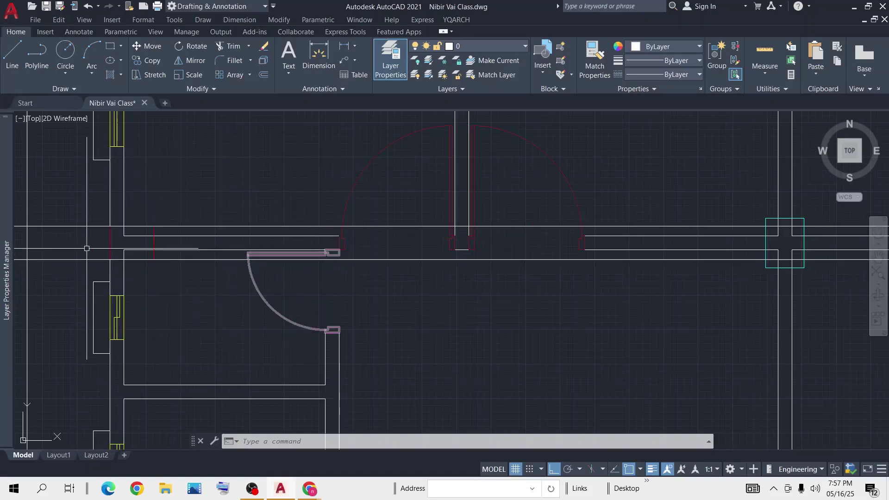
scroll(595, 242, down, 2)
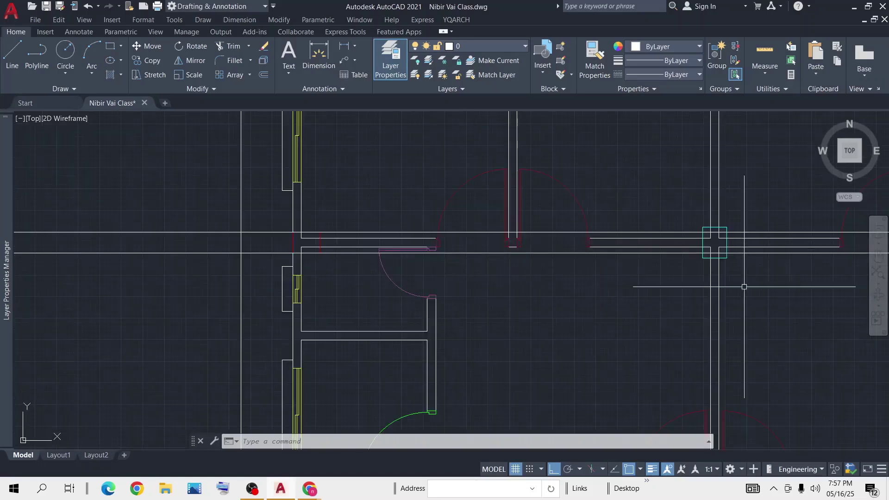
Step: Erase both horizontal construction lines running along the column edges
click(207, 199)
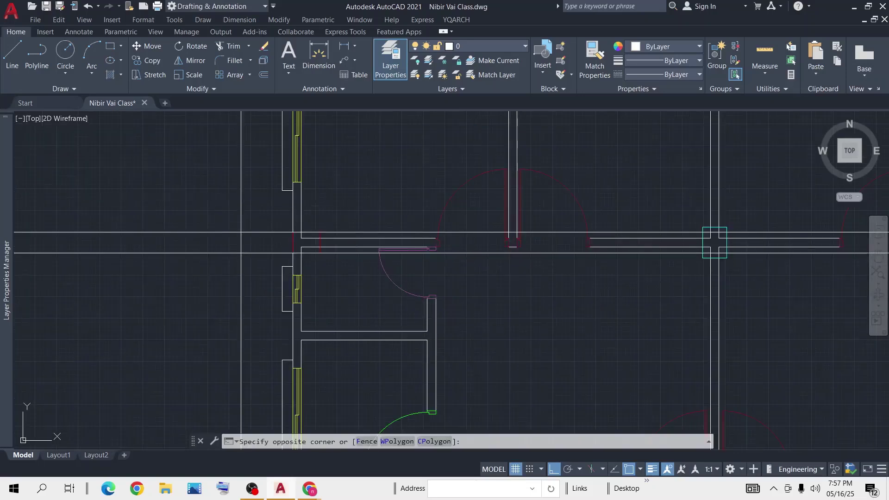
click(170, 265)
key(Delete)
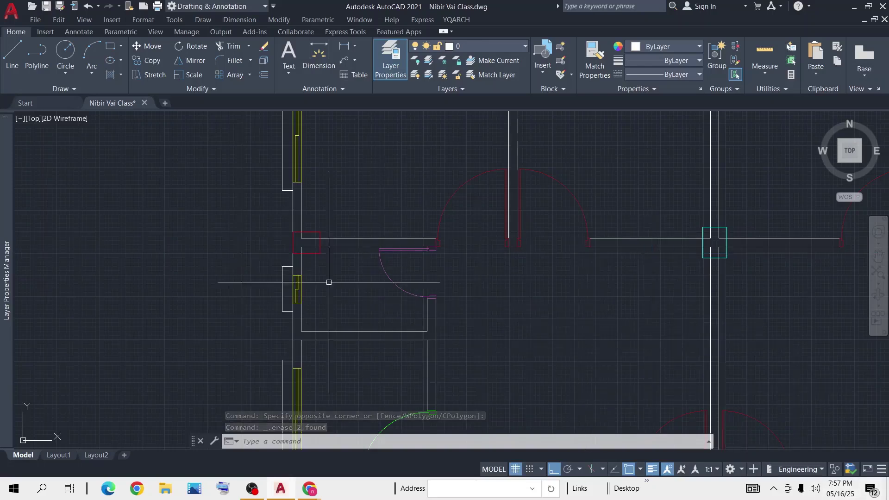
Step: Inspect the red column on the left outer wall and the cyan column at the top of the left lower central wall
scroll(434, 235, down, 5)
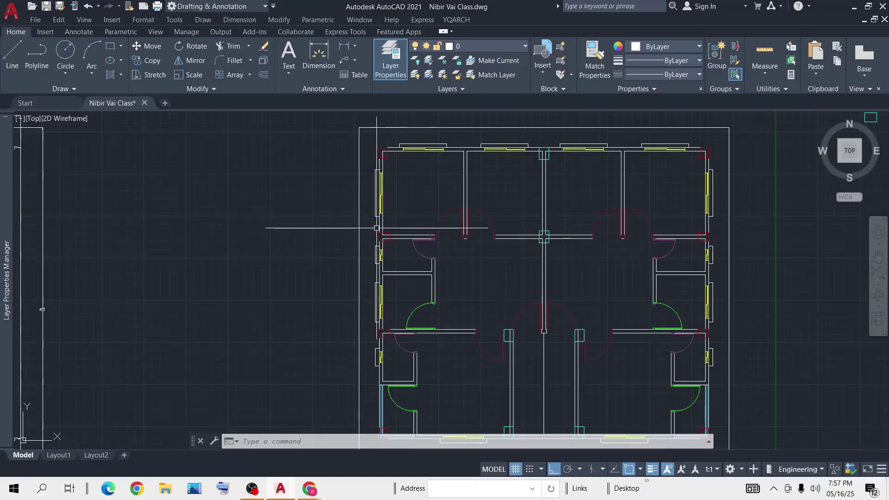
scroll(410, 227, up, 7)
middle_drag(410, 227, 319, 227)
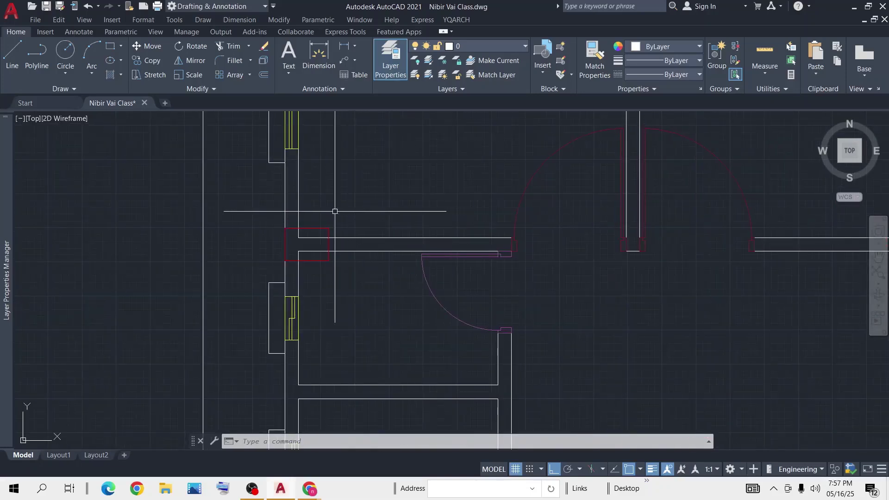
scroll(333, 264, down, 4)
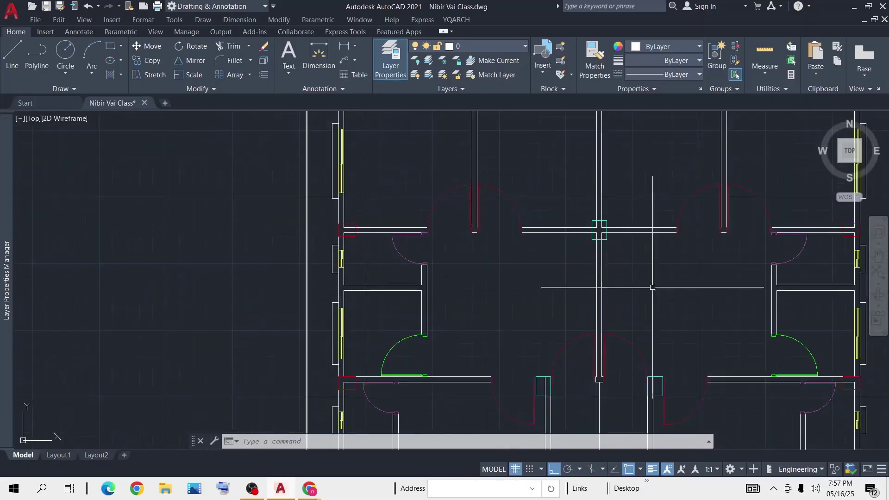
scroll(526, 314, down, 3)
scroll(423, 262, up, 7)
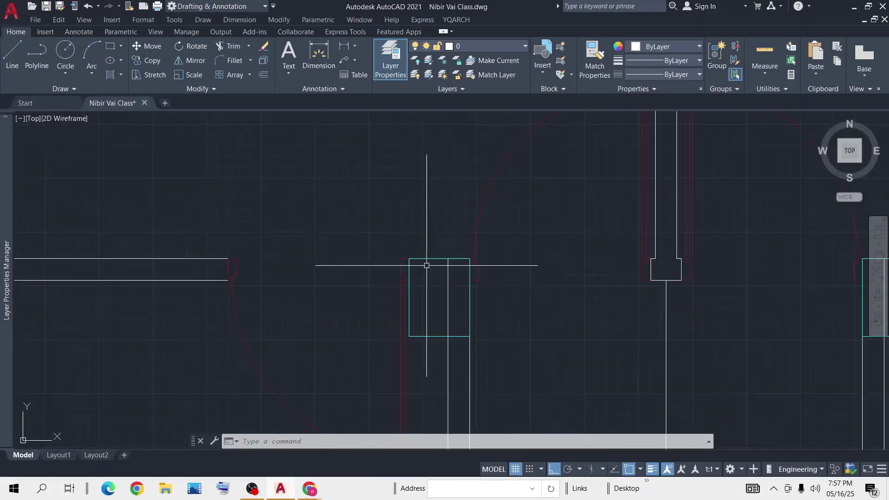
Step: Trim the wall lines crossing the red column at the plan's upper-left corner
scroll(528, 283, down, 5)
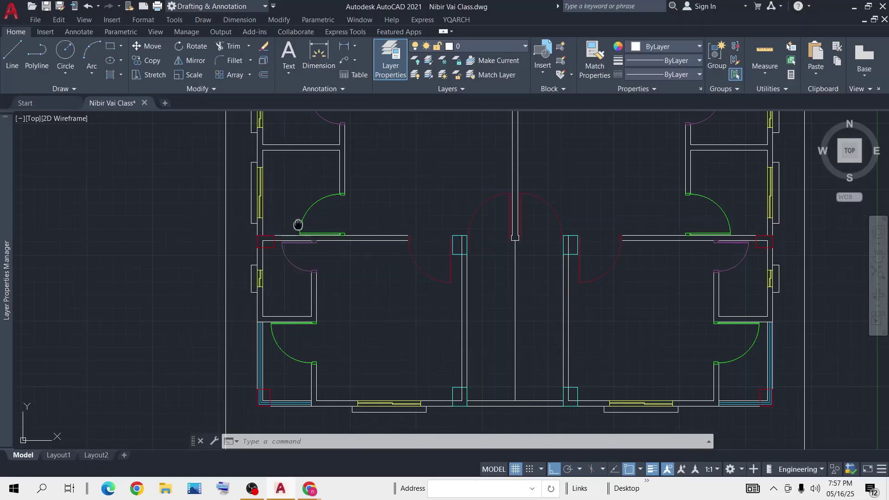
scroll(298, 225, down, 5)
scroll(328, 229, up, 6)
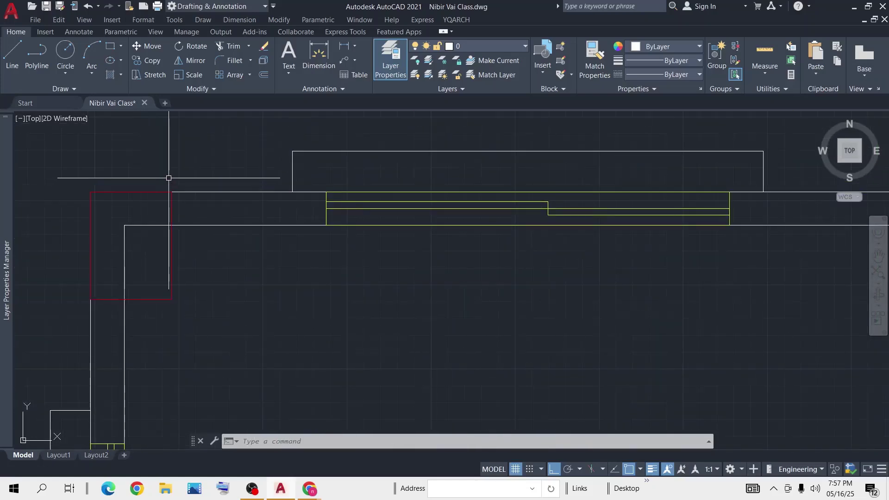
text(tr)
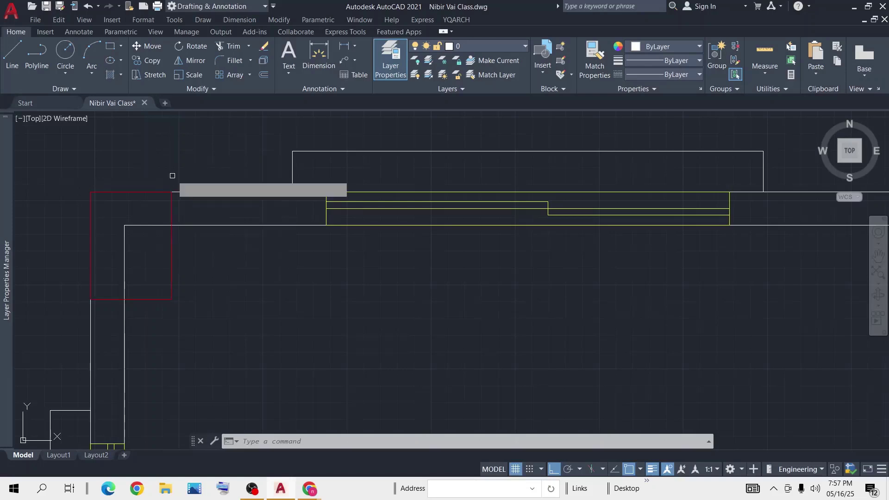
key(Return)
mouse_move(150, 176)
mouse_down()
mouse_move(142, 259)
mouse_move(60, 246)
mouse_up()
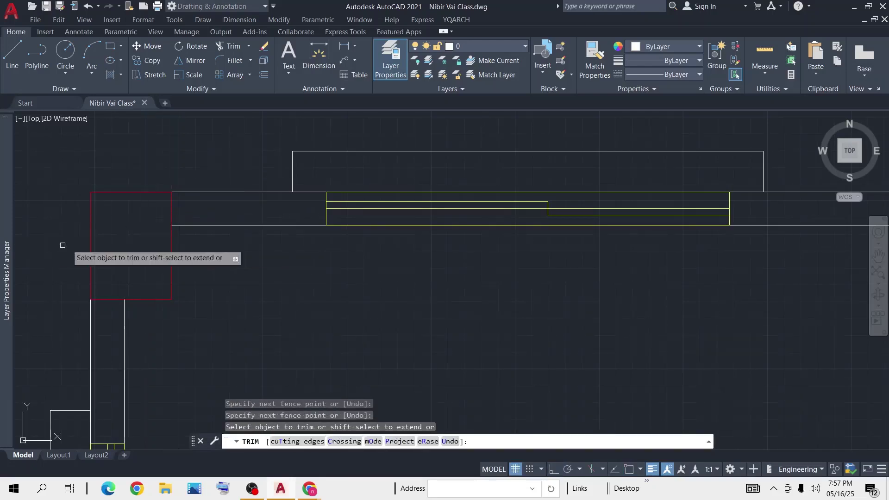
Step: Trim the wall lines running through the cyan column on the plan's top outer wall
scroll(96, 227, down, 4)
scroll(347, 222, up, 4)
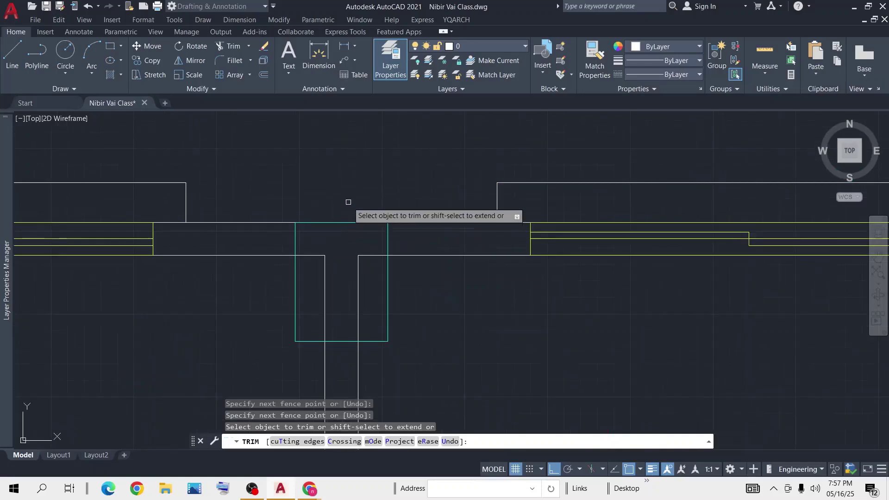
drag(347, 202, 345, 293)
drag(374, 242, 340, 299)
mouse_move(313, 239)
mouse_down()
mouse_move(308, 290)
mouse_move(316, 279)
mouse_up()
scroll(334, 274, down, 2)
drag(338, 216, 337, 263)
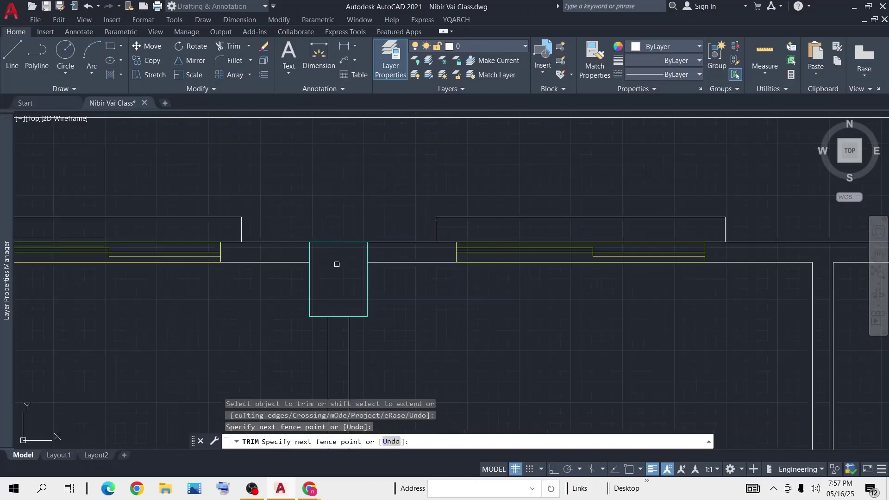
Step: Trim the horizontal and vertical wall lines inside the red column at the plan's upper-right corner
scroll(342, 257, down, 6)
scroll(597, 256, up, 6)
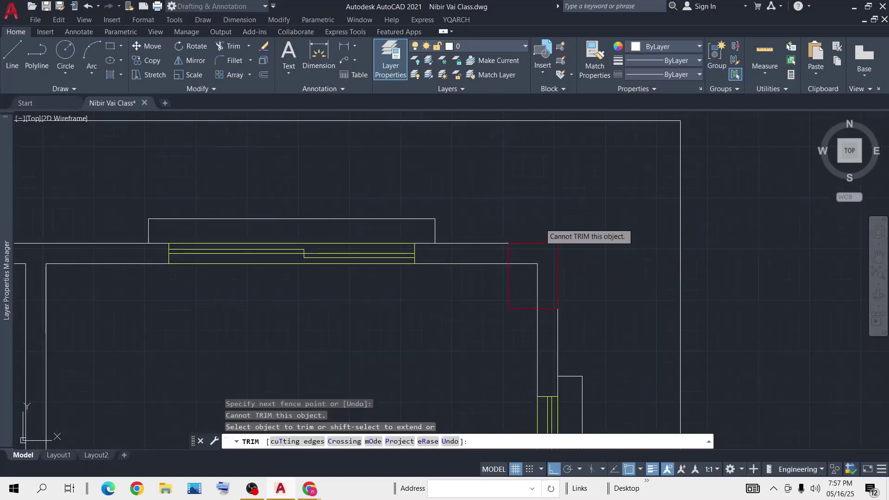
drag(540, 223, 520, 297)
drag(600, 271, 522, 284)
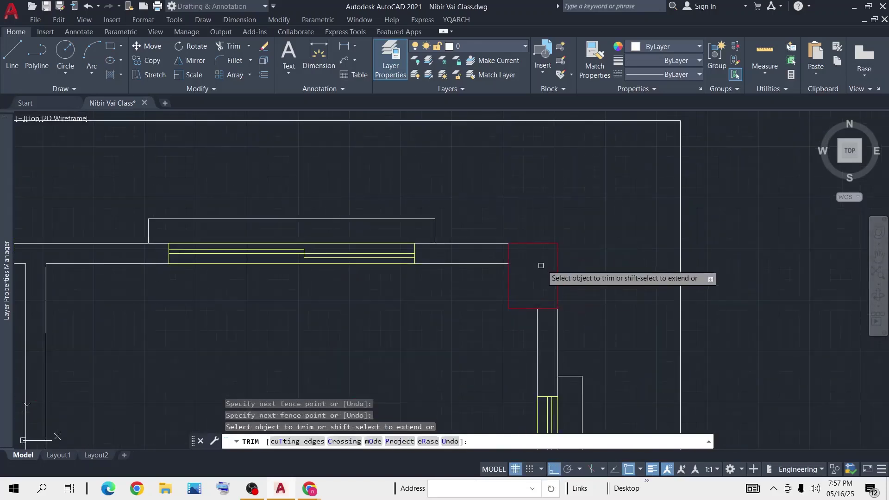
Step: Trim the wall lines inside the upper intermediate red column on the right outer wall
scroll(541, 263, down, 6)
middle_drag(541, 371, 491, 226)
scroll(496, 245, up, 6)
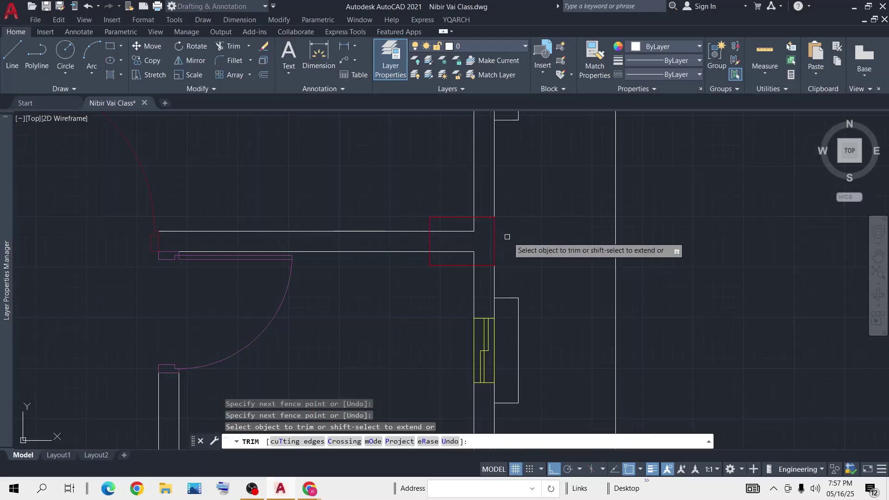
mouse_move(508, 236)
mouse_down()
mouse_move(454, 227)
mouse_move(452, 256)
mouse_up()
mouse_move(504, 241)
mouse_down()
mouse_move(486, 254)
mouse_move(468, 252)
mouse_up()
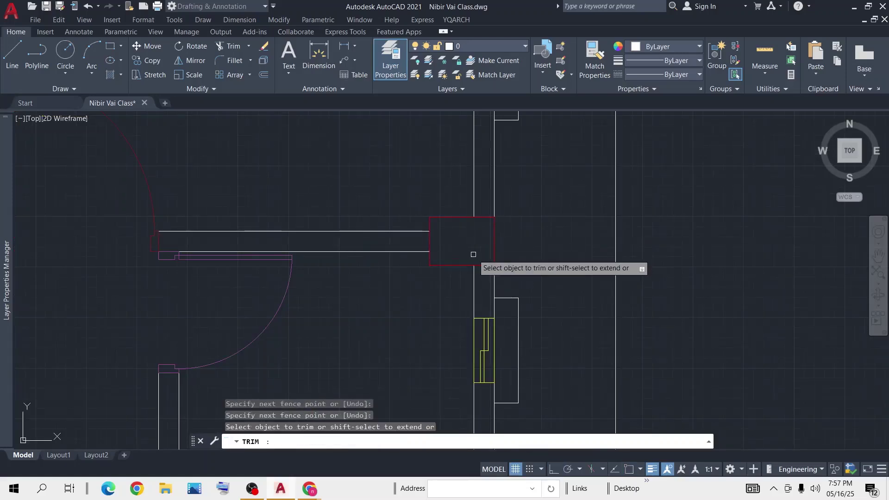
Step: Trim the wall lines inside the lower intermediate red column on the right outer wall
scroll(472, 243, down, 5)
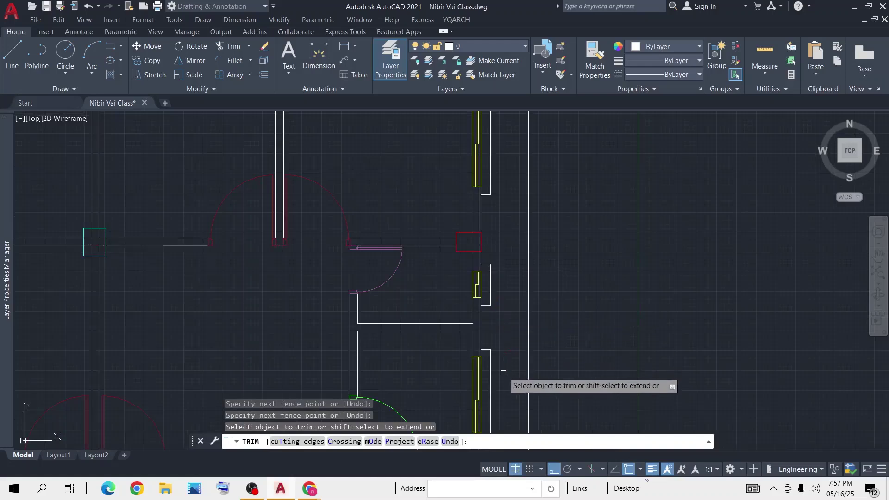
middle_drag(503, 373, 496, 236)
scroll(463, 330, up, 4)
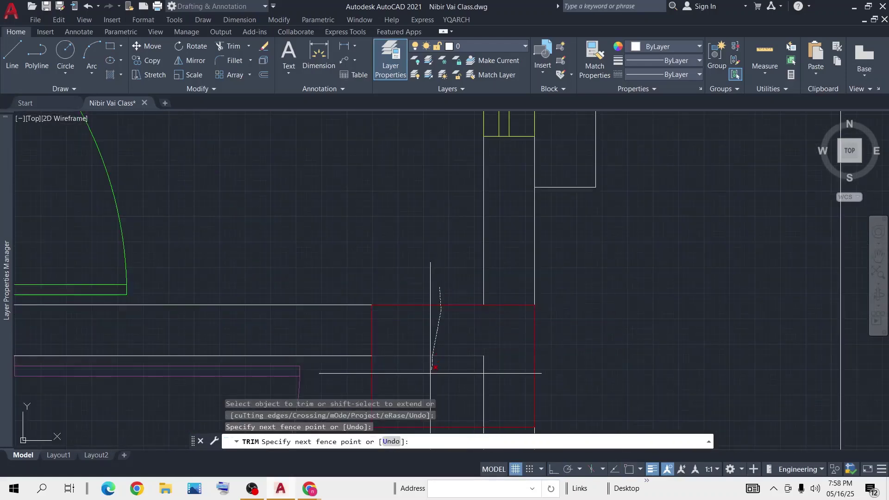
click(430, 370)
key(Return)
click(567, 357)
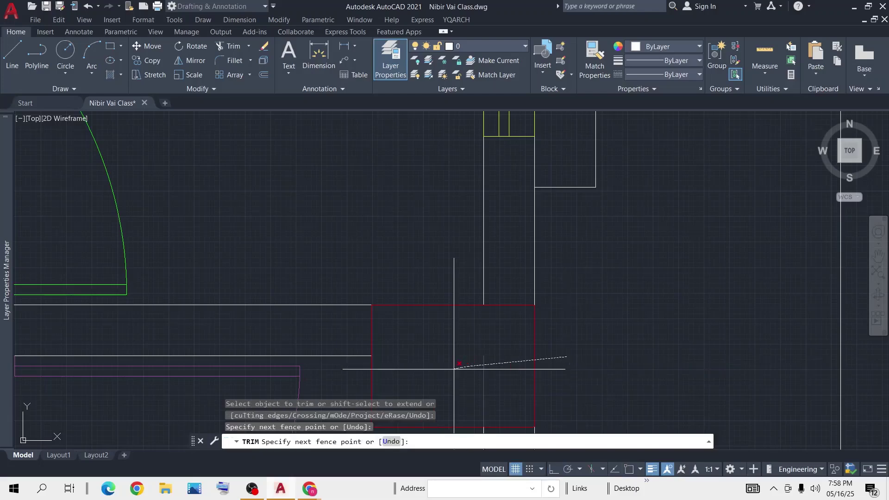
click(453, 369)
Step: Trim the wall and cyan window lines inside the red column at the plan's lower-right corner
scroll(479, 355, down, 5)
middle_drag(512, 355, 514, 224)
scroll(530, 332, down, 5)
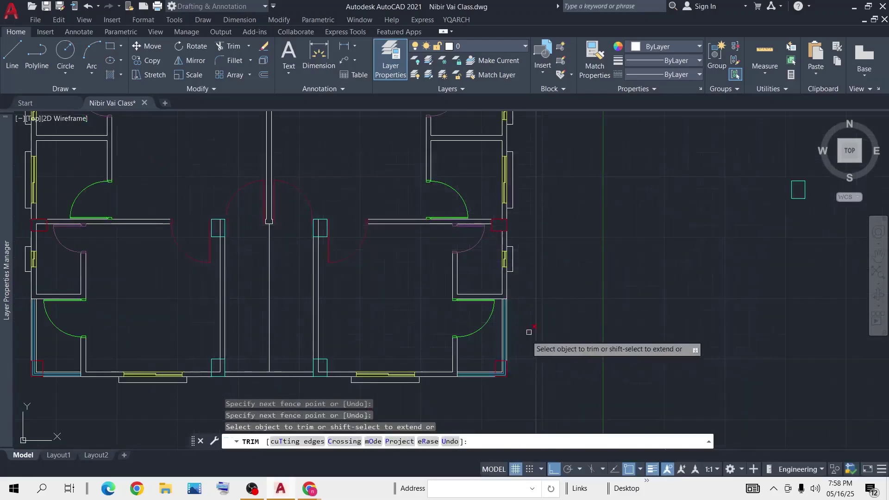
scroll(510, 371, up, 7)
click(504, 336)
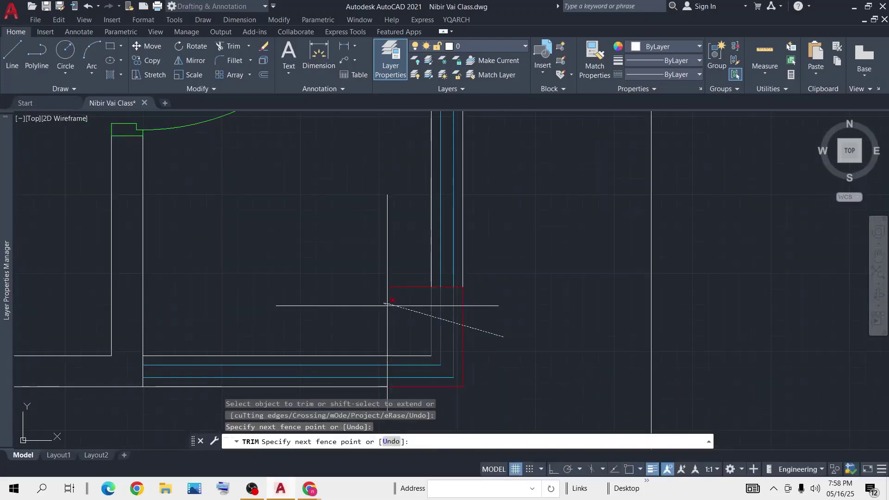
click(424, 324)
key(Return)
click(418, 320)
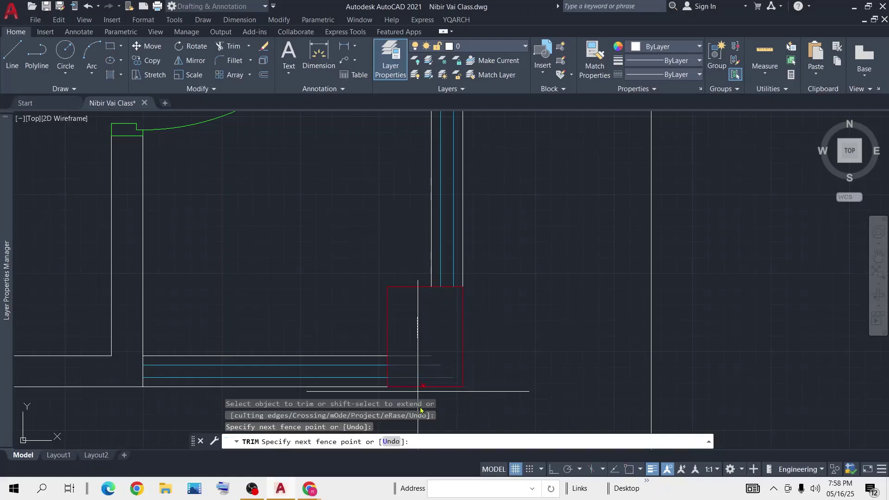
click(423, 383)
key(Return)
Step: Trim the wall lines inside the right cyan column on the plan's bottom outer wall
scroll(479, 350, down, 5)
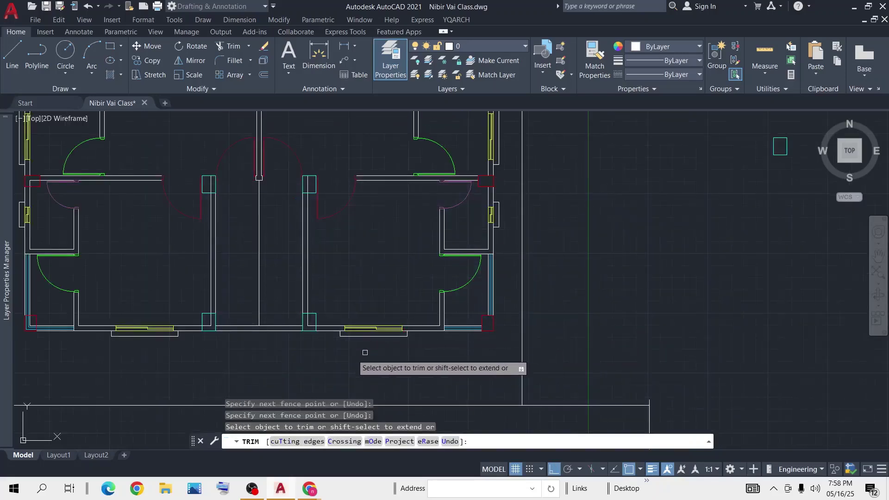
middle_drag(312, 355, 468, 351)
scroll(440, 331, up, 8)
click(608, 251)
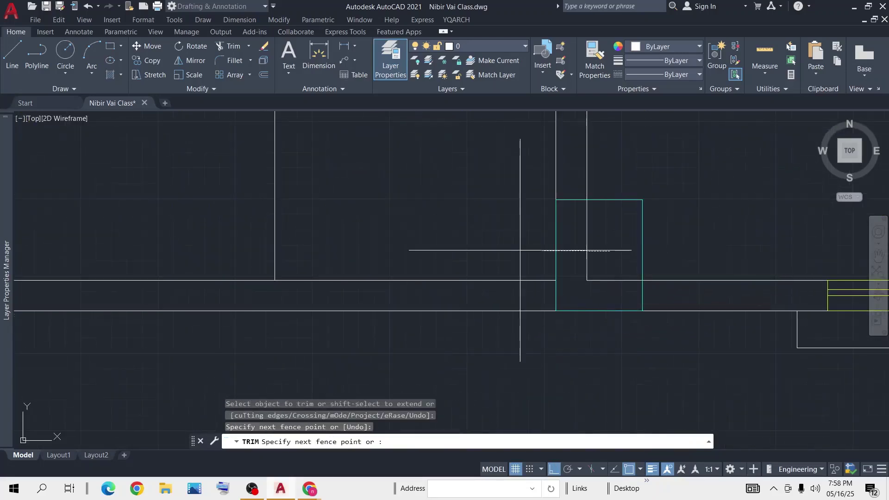
click(510, 250)
click(600, 267)
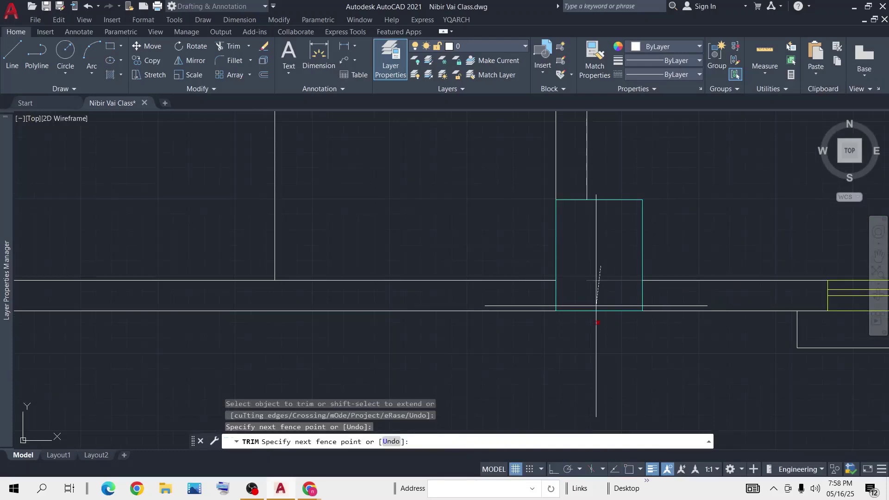
click(593, 323)
Step: Trim the wall lines inside the left cyan column on the plan's bottom outer wall
scroll(594, 337, down, 5)
scroll(433, 322, up, 4)
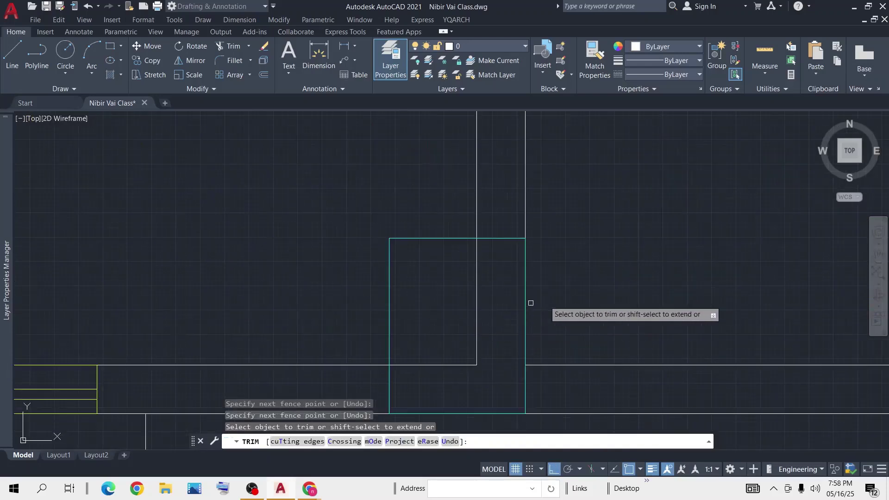
click(530, 304)
click(457, 294)
click(457, 281)
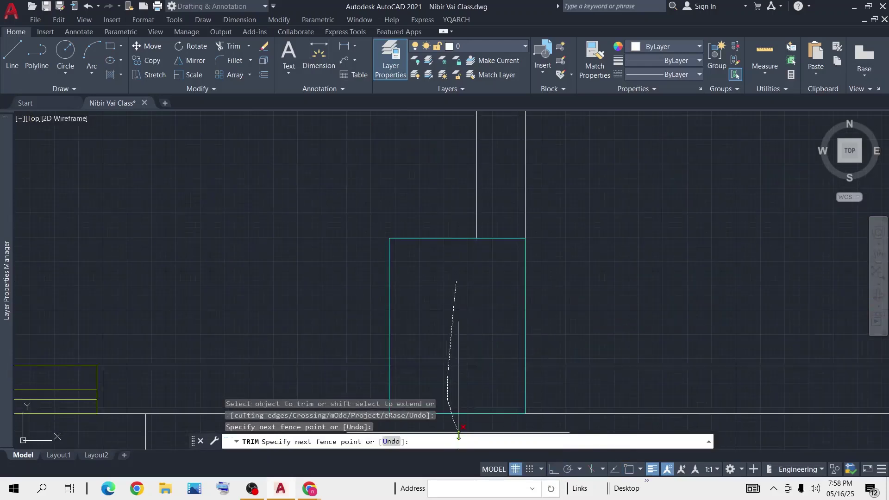
click(457, 431)
key(Return)
Step: Trim the wall lines inside the cyan column at the top of the left lower central wall
scroll(456, 359, down, 5)
middle_drag(491, 187, 459, 255)
scroll(441, 255, up, 5)
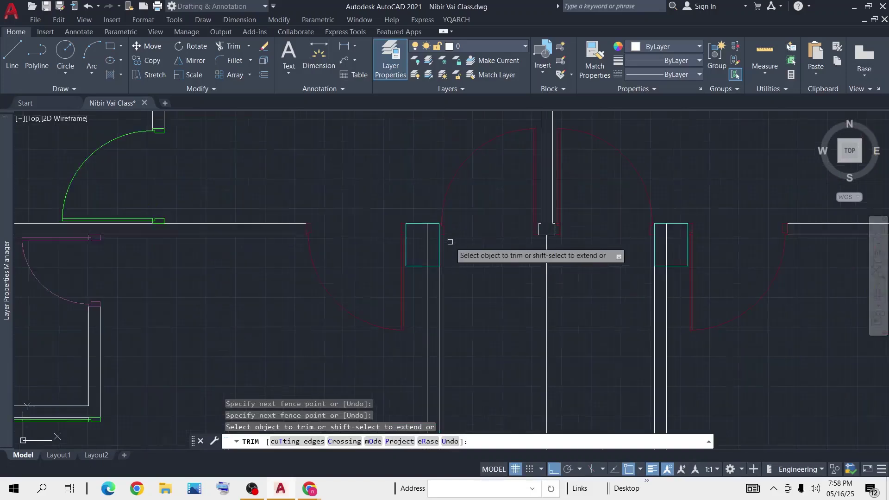
click(441, 253)
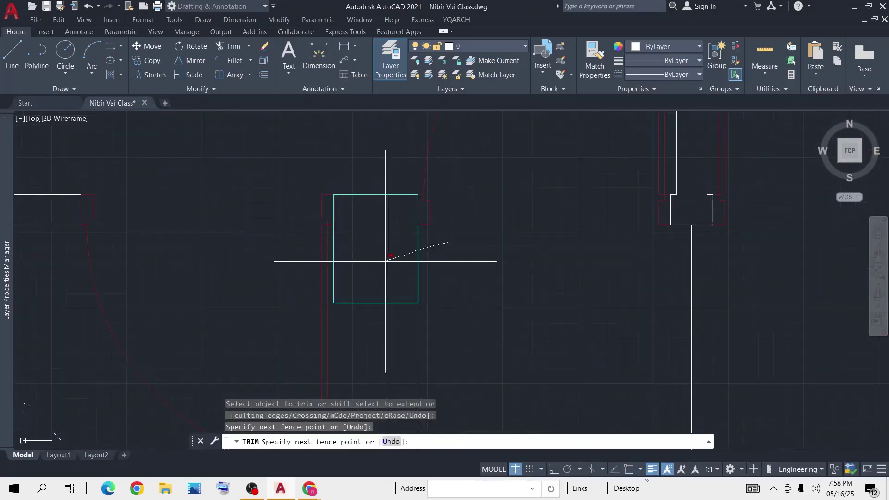
click(440, 261)
click(404, 267)
click(397, 183)
click(392, 207)
key(Return)
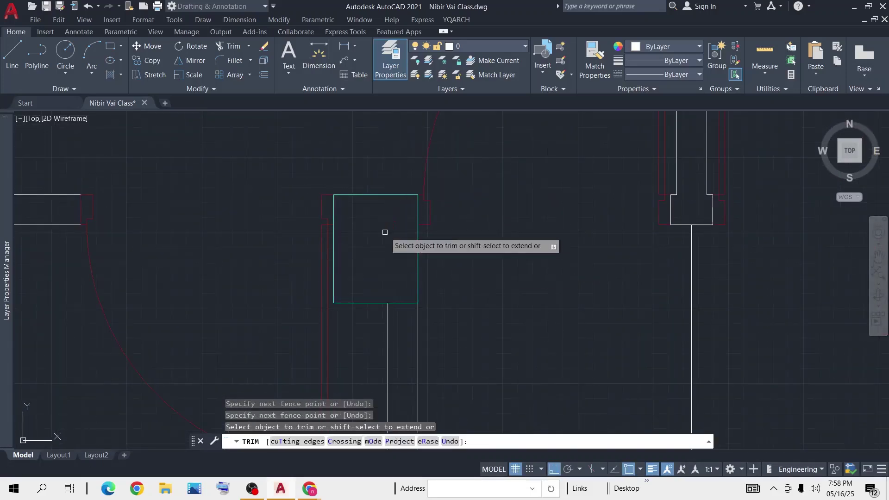
Step: Trim the wall lines inside the cyan column at the top of the right lower central wall
scroll(383, 230, down, 5)
scroll(536, 242, up, 5)
click(565, 234)
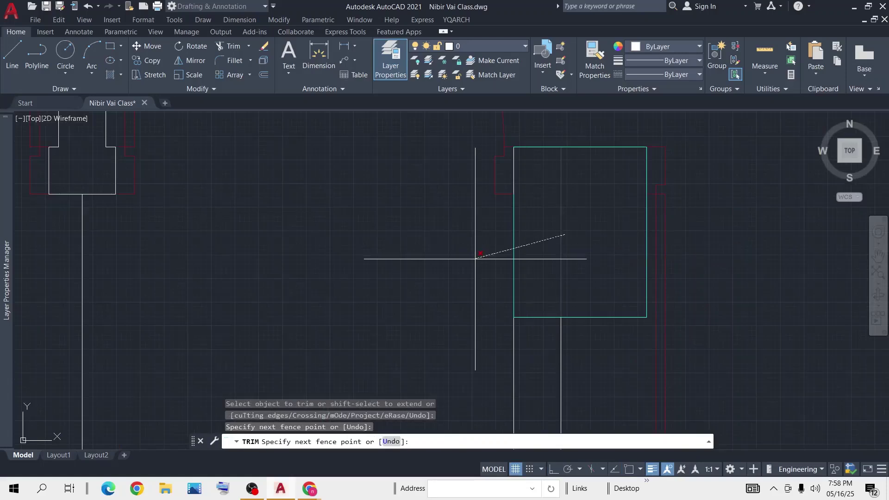
click(476, 260)
click(564, 133)
click(561, 208)
Step: Trim the horizontal wall and cyan window lines inside the red column at the plan's lower-left corner
scroll(506, 312, down, 5)
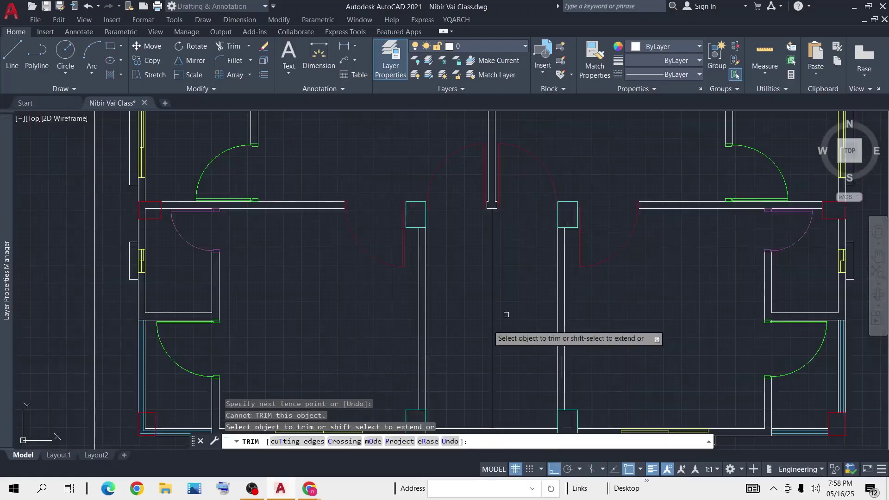
scroll(345, 322, up, 8)
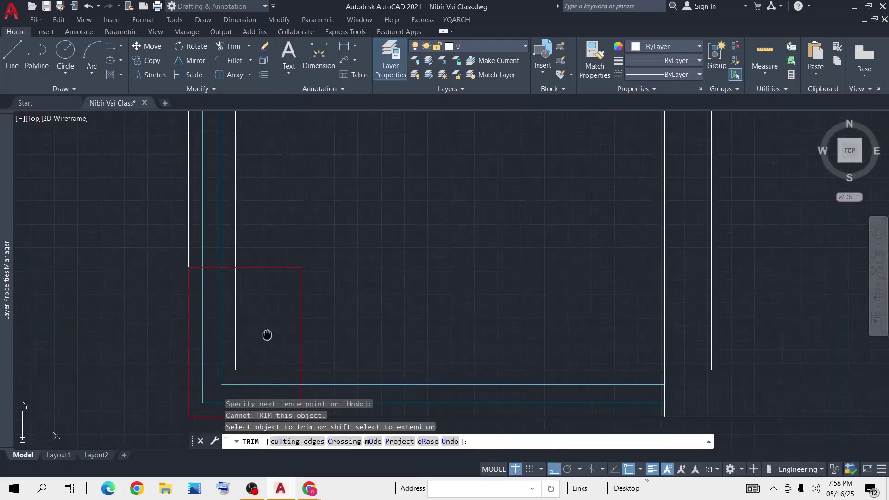
scroll(267, 338, up, 2)
middle_drag(265, 346, 358, 227)
drag(359, 226, 292, 378)
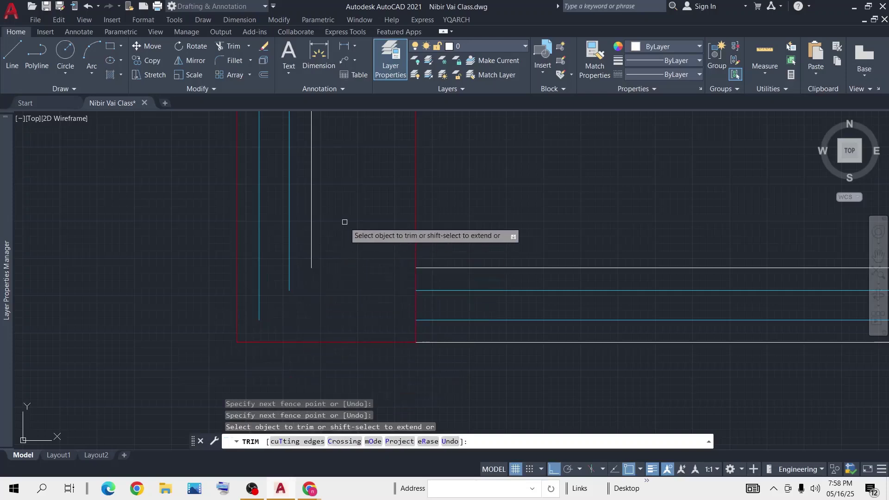
Step: Try to trim the vertical wall and window lines inside the lower-left corner column, and undo that trim
mouse_move(346, 222)
mouse_down()
mouse_move(153, 214)
mouse_move(185, 252)
mouse_up()
scroll(185, 252, down, 4)
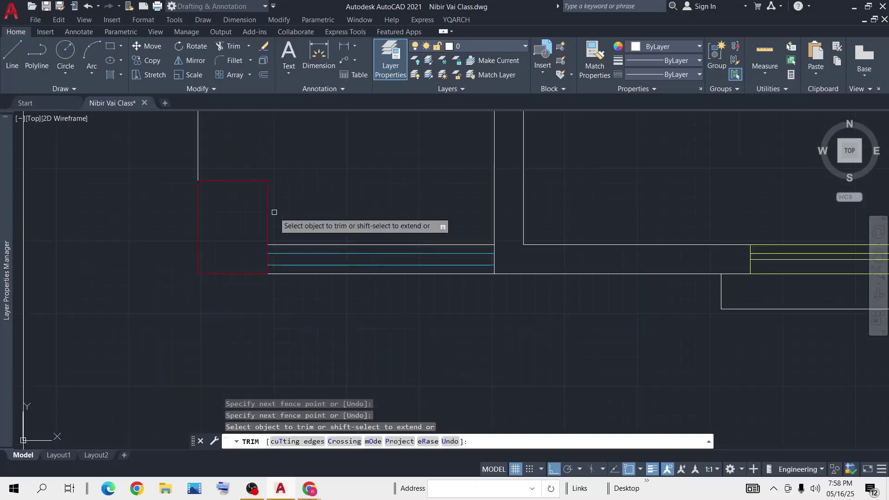
scroll(269, 220, down, 8)
key(ctrl+z)
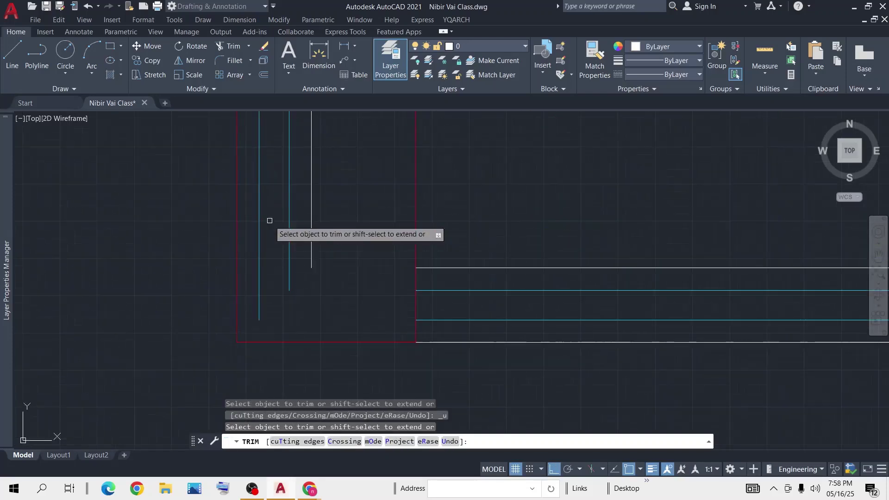
Step: Trim the vertical wall and cyan window lines at the upper edge of the red lower-left corner column
scroll(351, 270, down, 4)
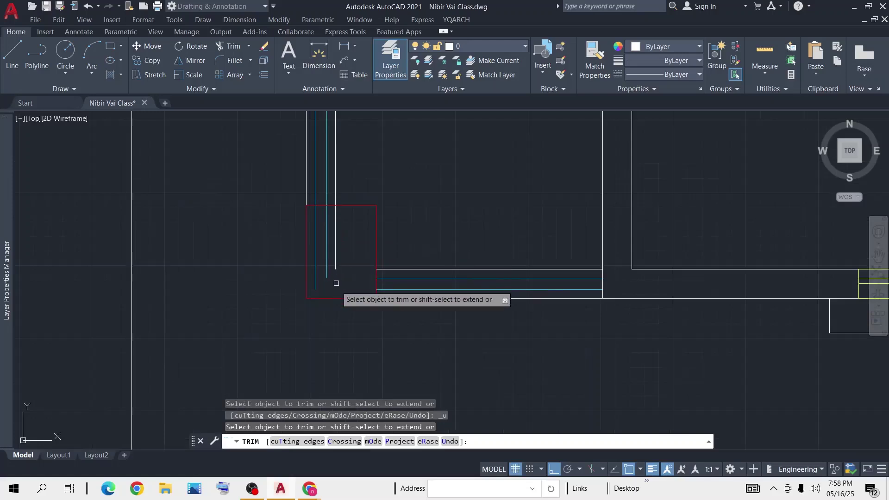
scroll(350, 314, up, 5)
middle_drag(320, 183, 363, 280)
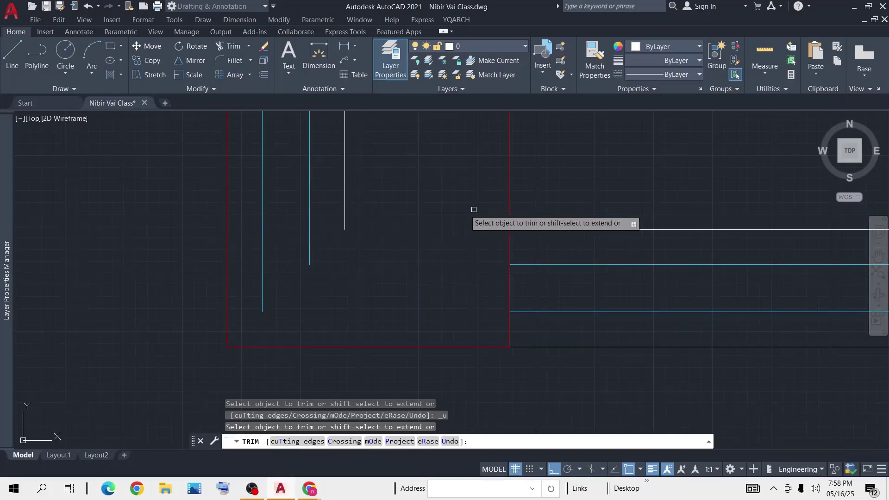
mouse_move(394, 165)
middle_down()
mouse_move(396, 259)
mouse_move(402, 184)
middle_up()
scroll(396, 311, down, 4)
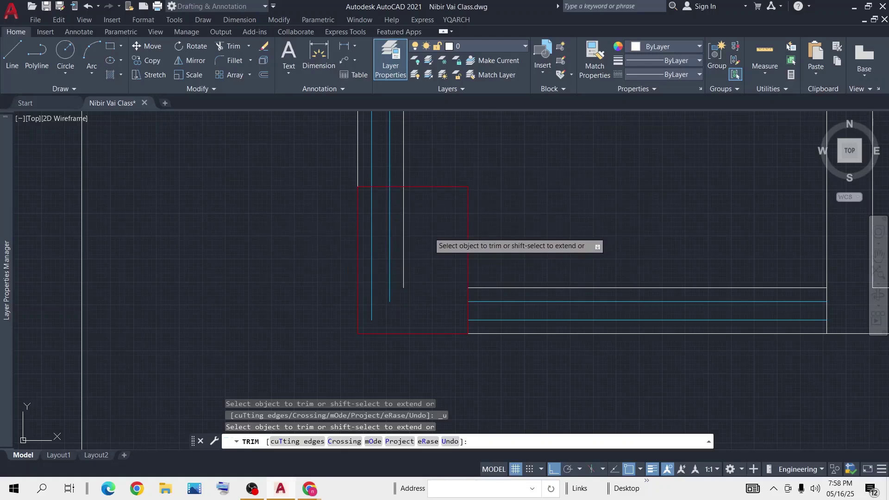
drag(429, 233, 255, 244)
click(304, 247)
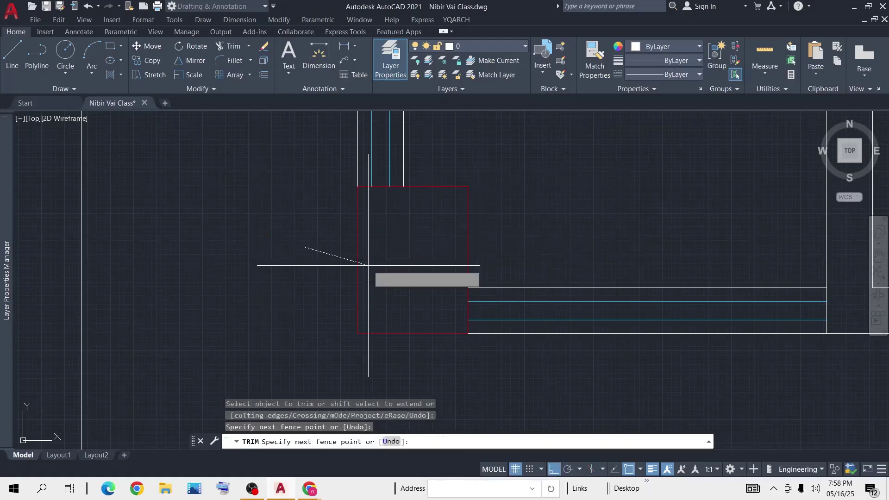
click(368, 265)
key(Return)
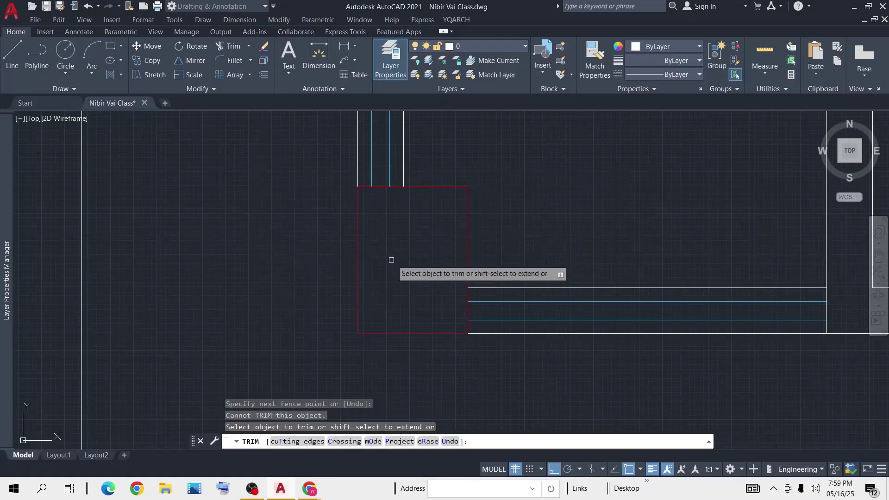
Step: Trim the wall lines inside the red column where the lower horizontal wall meets the left outer wall
key(Return)
scroll(396, 252, down, 5)
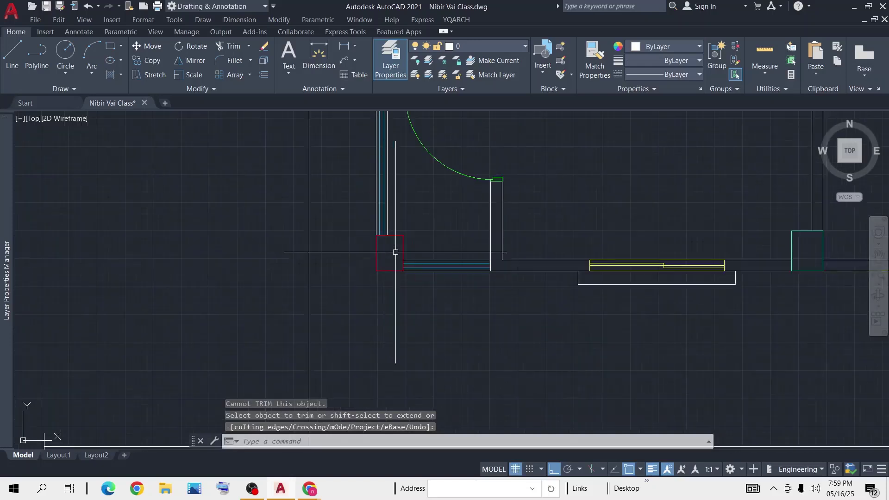
middle_drag(426, 207, 341, 302)
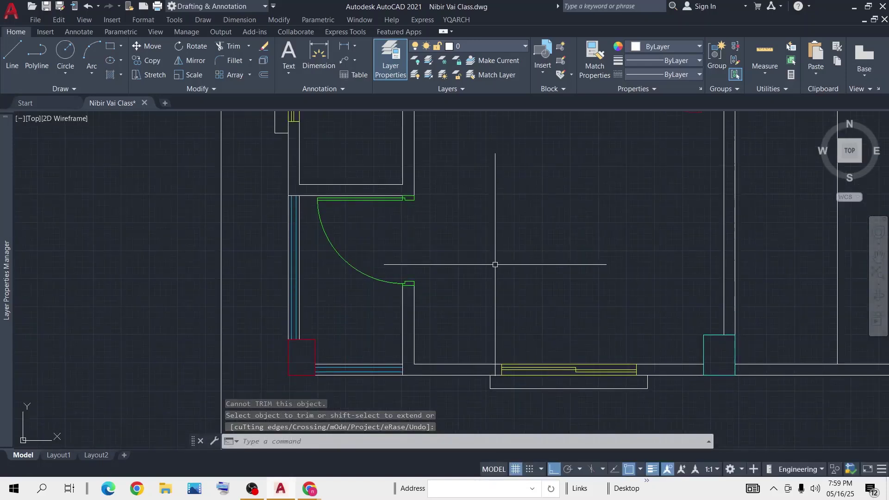
scroll(505, 251, down, 2)
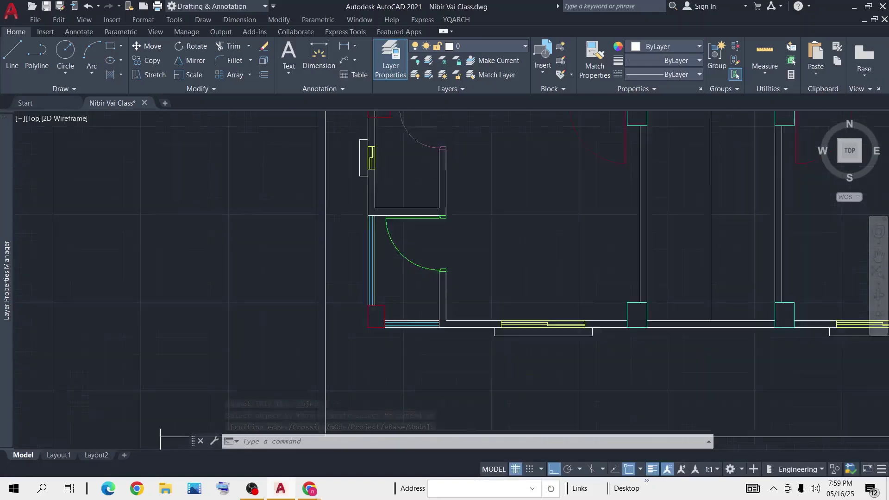
scroll(479, 250, down, 2)
middle_drag(523, 250, 362, 315)
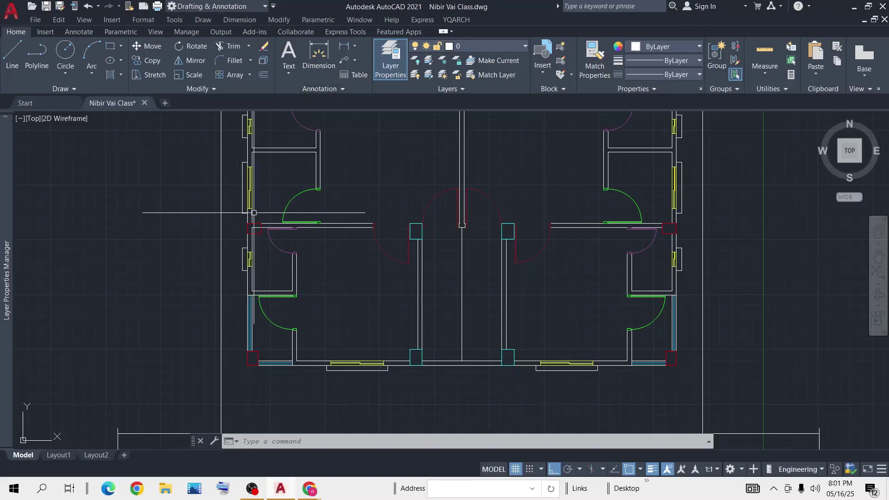
scroll(254, 226, up, 6)
scroll(316, 219, down, 2)
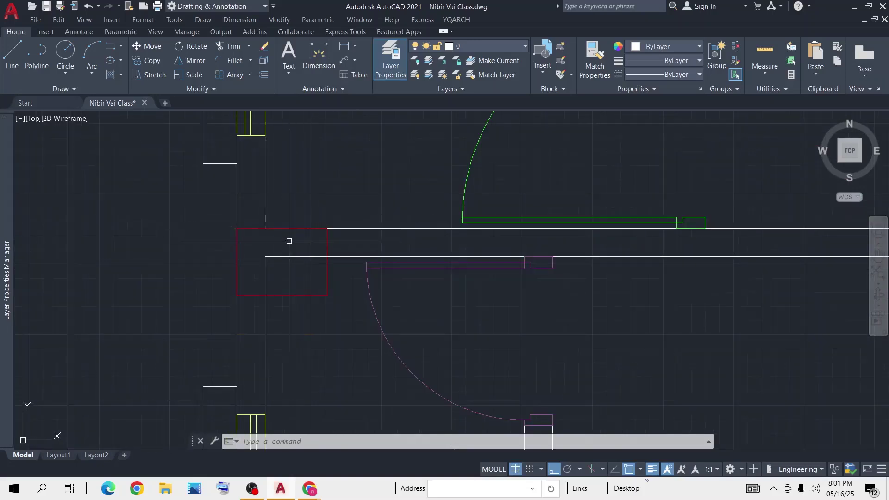
key(Return)
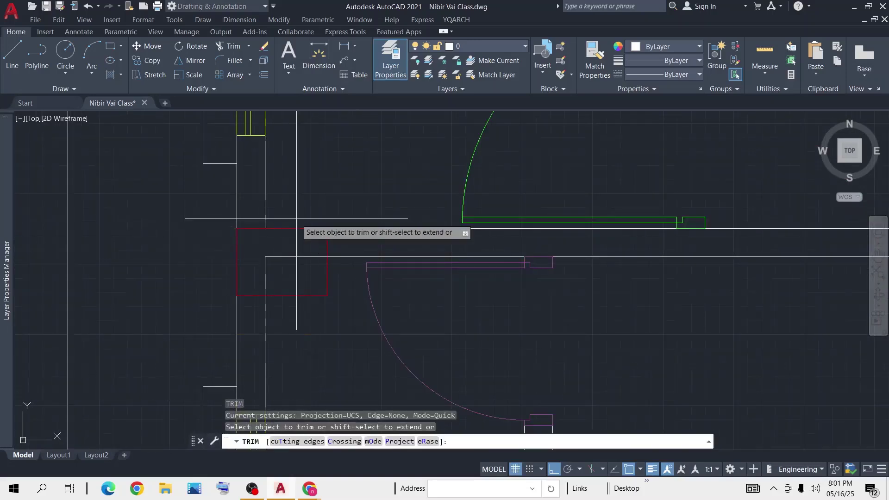
click(295, 263)
key(Return)
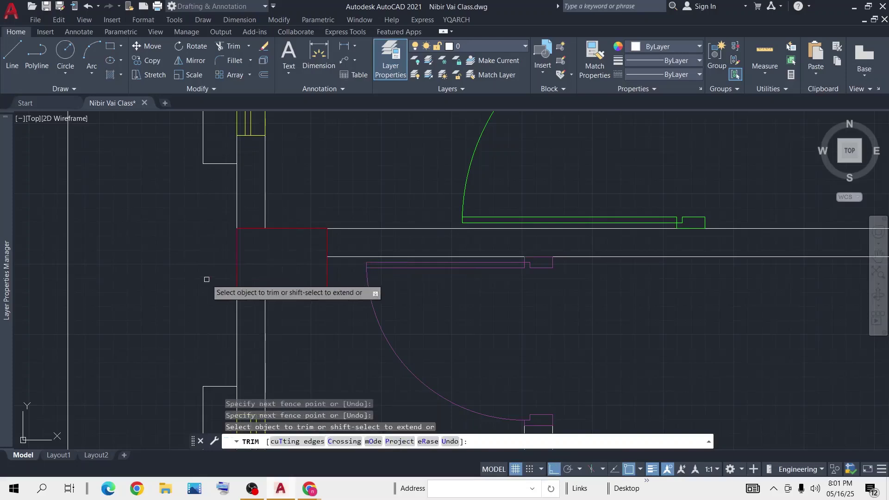
Step: Trim the horizontal and vertical wall lines inside the red column where the upper horizontal wall meets the left outer wall
scroll(213, 278, down, 2)
scroll(218, 277, up, 3)
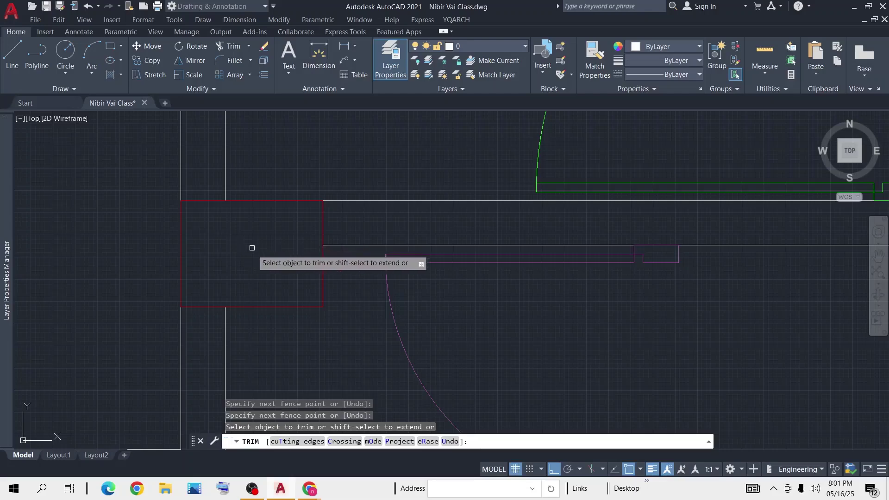
scroll(278, 256, down, 4)
middle_drag(278, 166, 293, 284)
scroll(299, 245, down, 5)
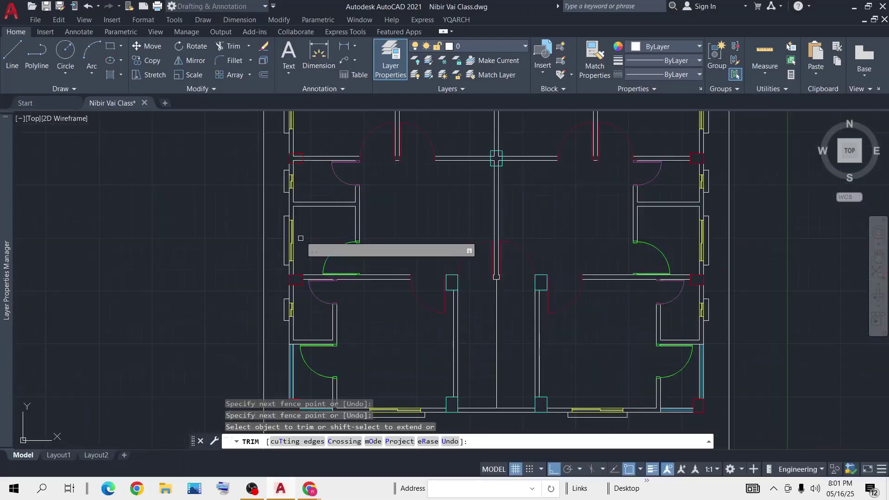
scroll(300, 161, up, 9)
middle_drag(294, 145, 289, 239)
click(276, 200)
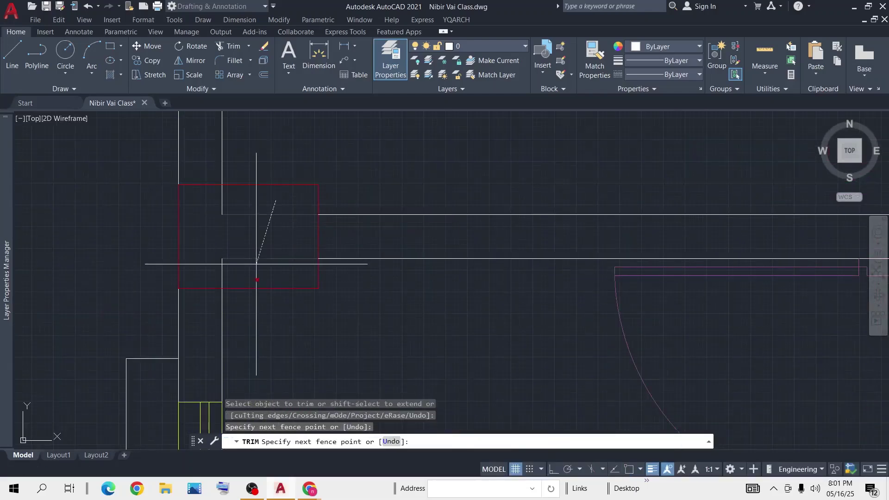
click(253, 264)
click(255, 263)
click(145, 269)
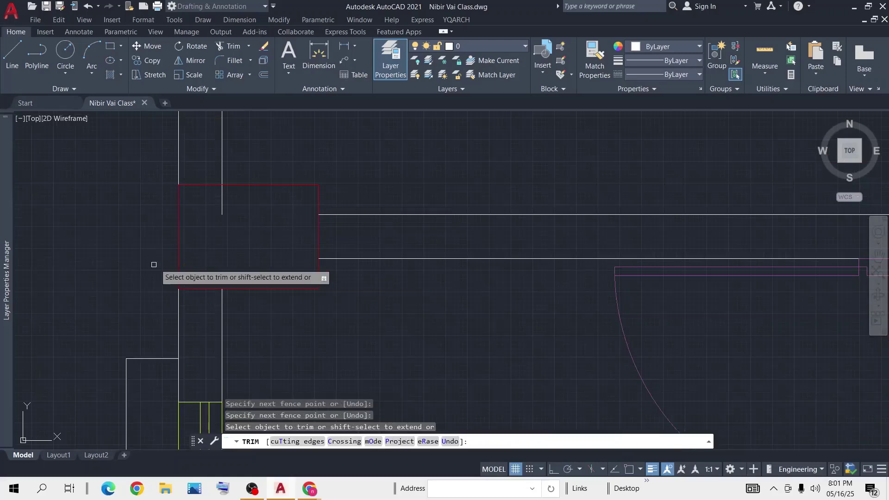
click(242, 203)
click(148, 207)
Step: Try to trim the vertical wall lines inside the cyan column at the central wall crossing, and undo that trim
scroll(209, 218, down, 4)
scroll(347, 214, up, 8)
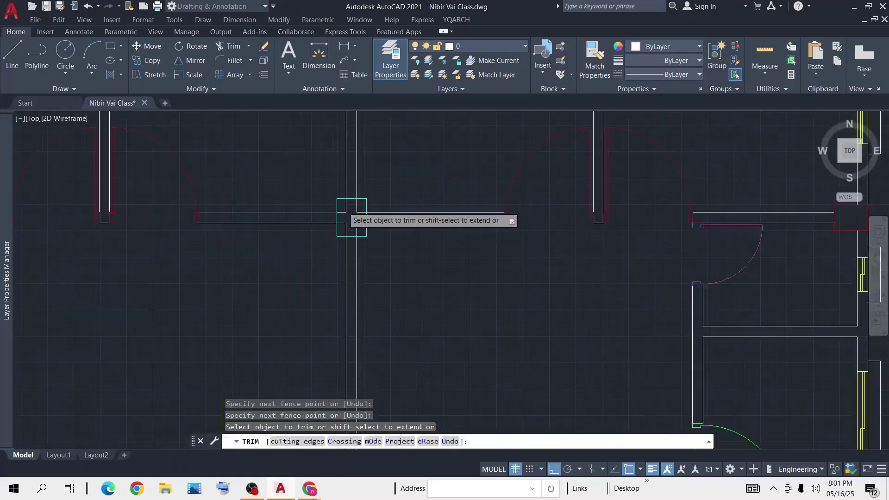
drag(542, 152, 257, 195)
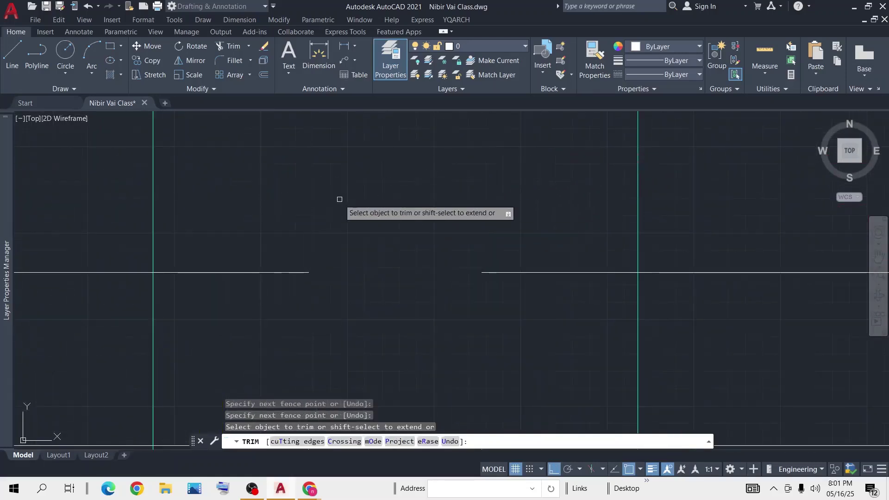
scroll(354, 202, down, 5)
key(ctrl+z)
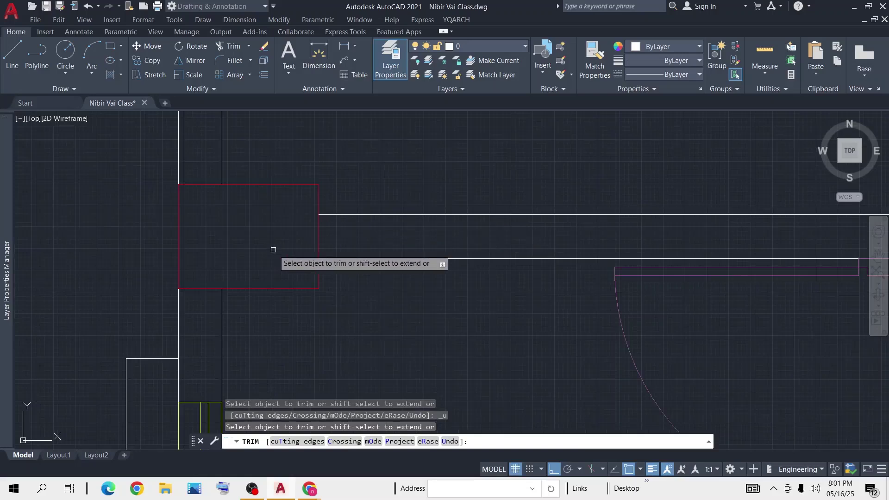
Step: Trim all horizontal and vertical wall lines inside the cyan column at the central wall crossing
scroll(395, 235, down, 6)
scroll(699, 238, up, 8)
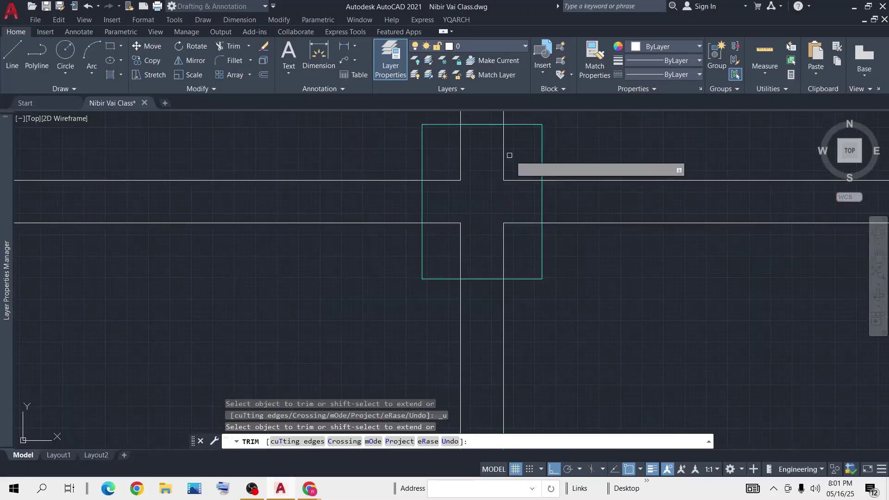
mouse_move(514, 155)
mouse_down()
mouse_move(438, 153)
mouse_move(455, 235)
mouse_up()
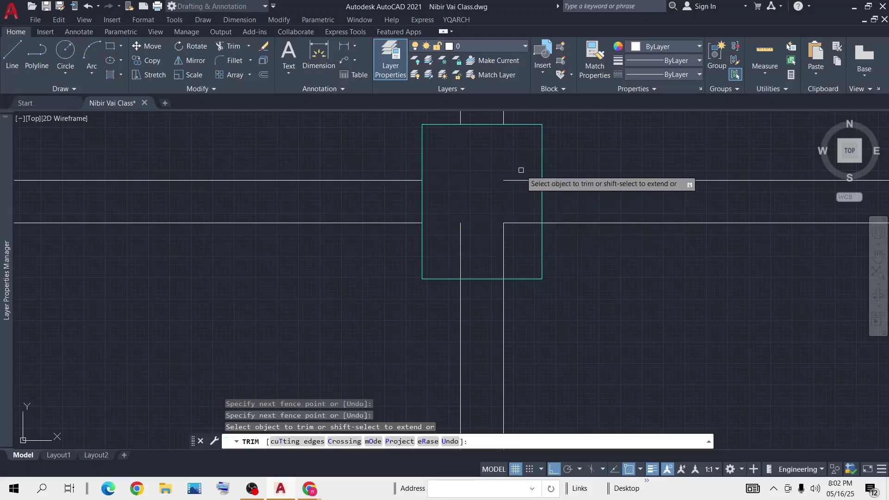
mouse_move(521, 170)
mouse_down()
mouse_move(517, 234)
mouse_move(461, 242)
mouse_up()
scroll(472, 238, down, 6)
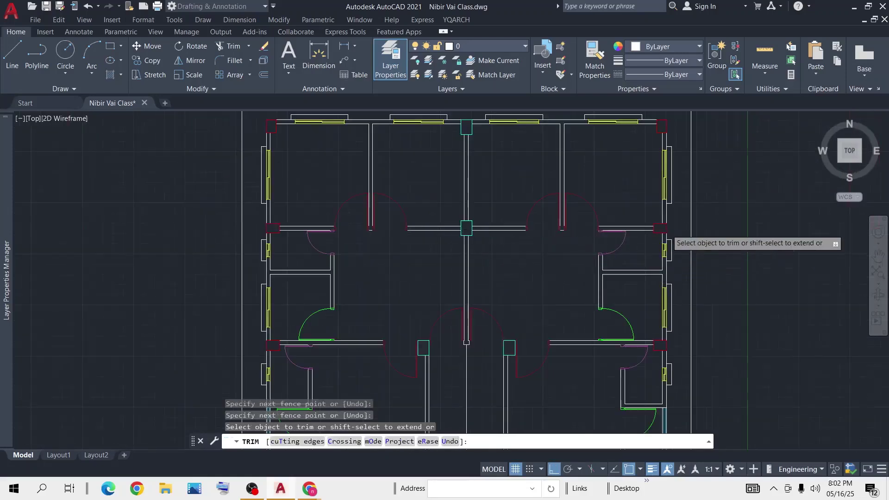
Step: Try to trim inside the red column where the upper horizontal wall meets the right outer wall, and end the trimming
scroll(668, 228, up, 6)
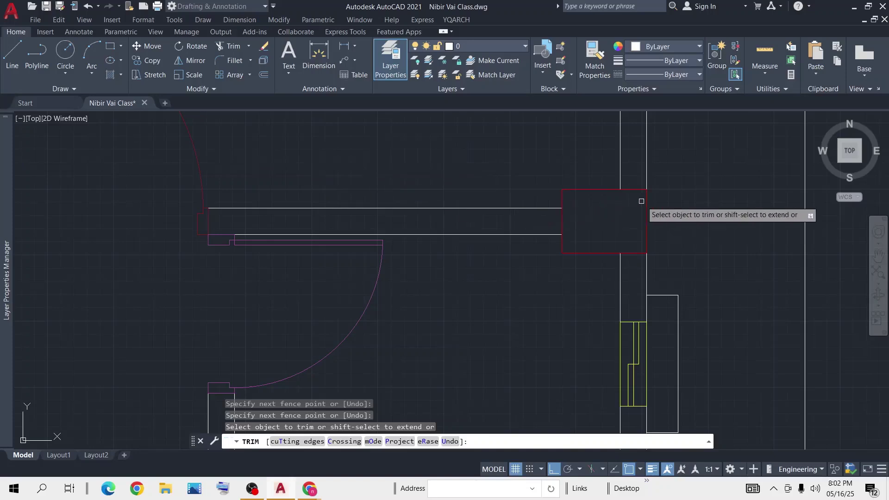
mouse_move(641, 198)
mouse_down()
mouse_move(657, 196)
mouse_move(648, 216)
mouse_up()
scroll(646, 217, down, 5)
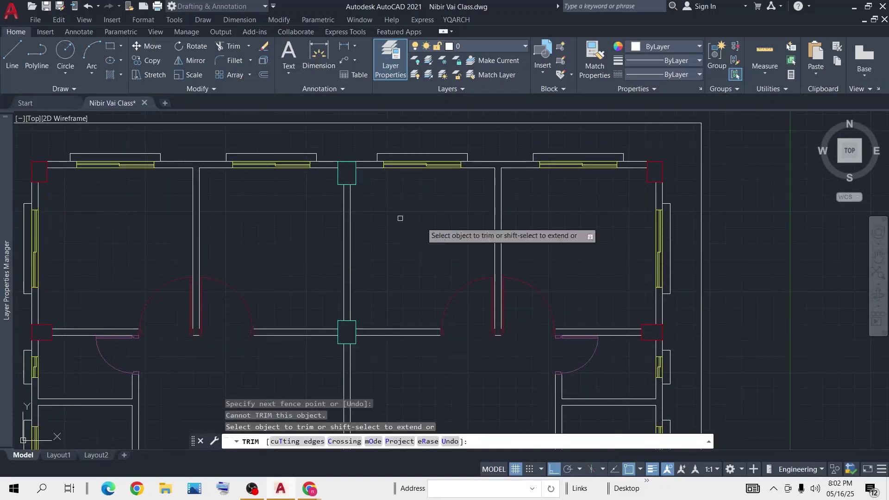
key(Return)
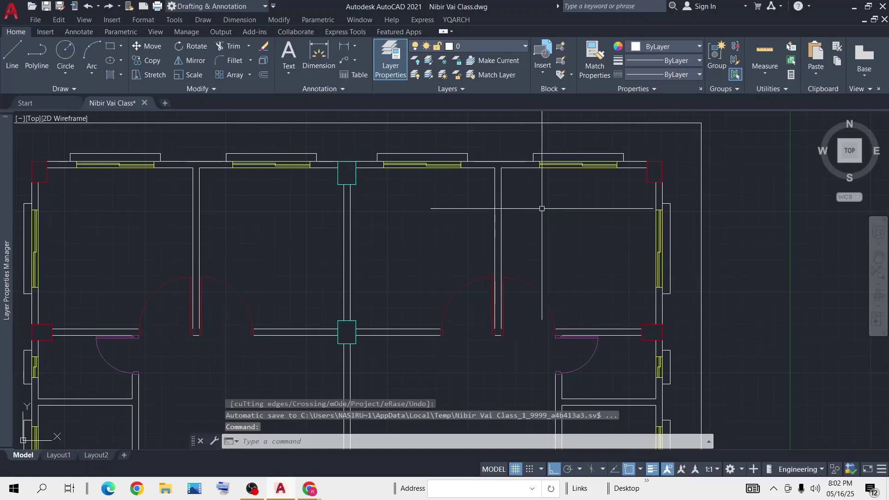
Step: Turn off the Colum layer to hide all columns in the floor plan
scroll(503, 253, down, 3)
middle_drag(492, 286, 495, 198)
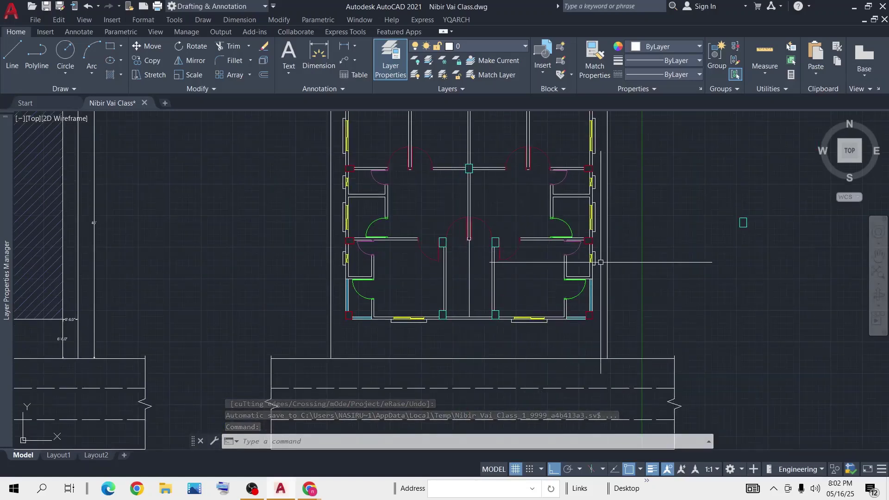
scroll(514, 200, down, 3)
scroll(440, 227, up, 5)
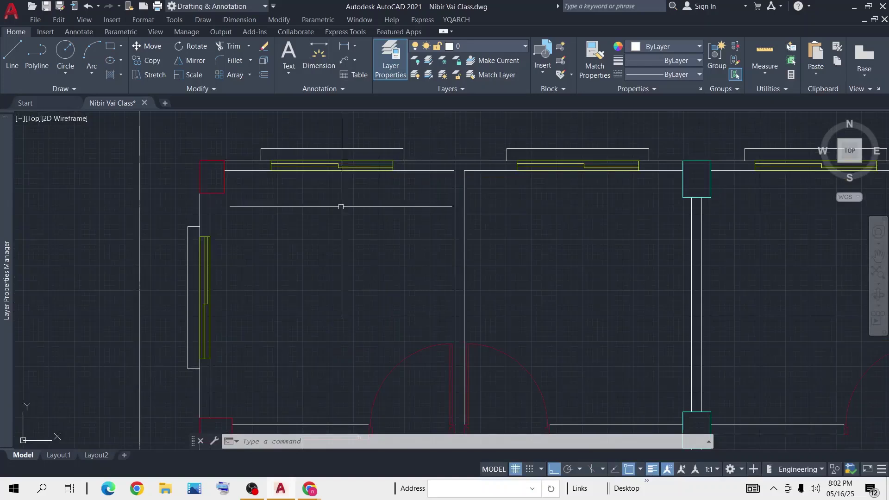
scroll(353, 204, down, 3)
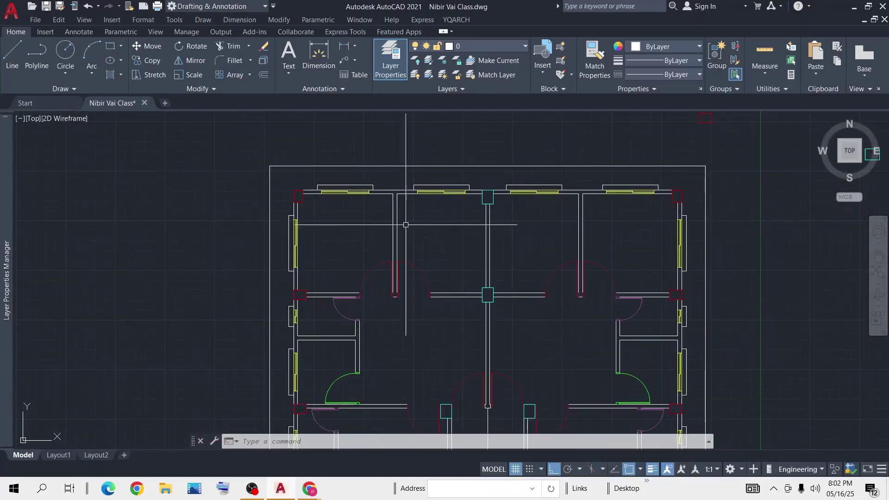
scroll(290, 189, up, 5)
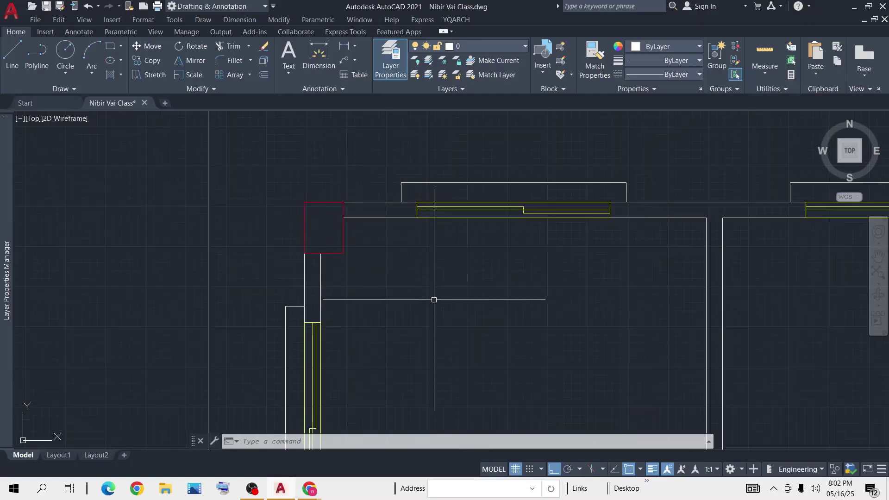
click(523, 46)
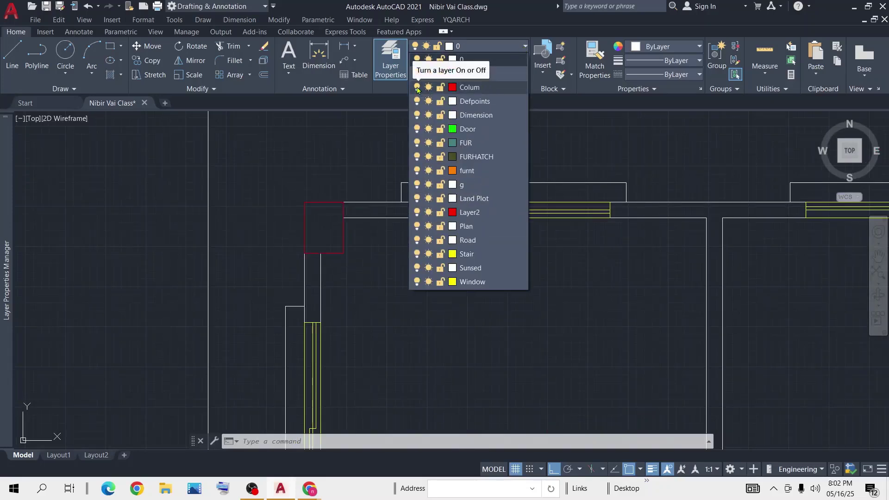
click(417, 88)
scroll(350, 174, down, 2)
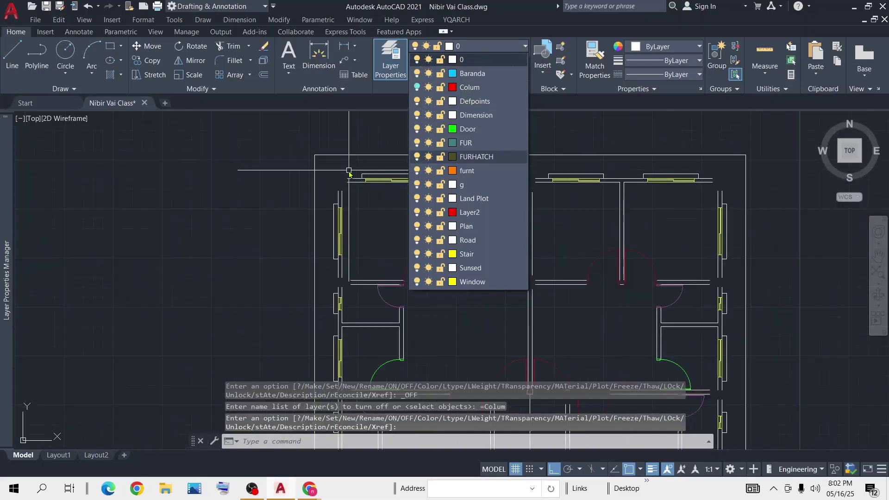
click(470, 323)
Step: Draw a line closing the open end of the top outer wall at the plan's upper-left corner
scroll(372, 215, up, 5)
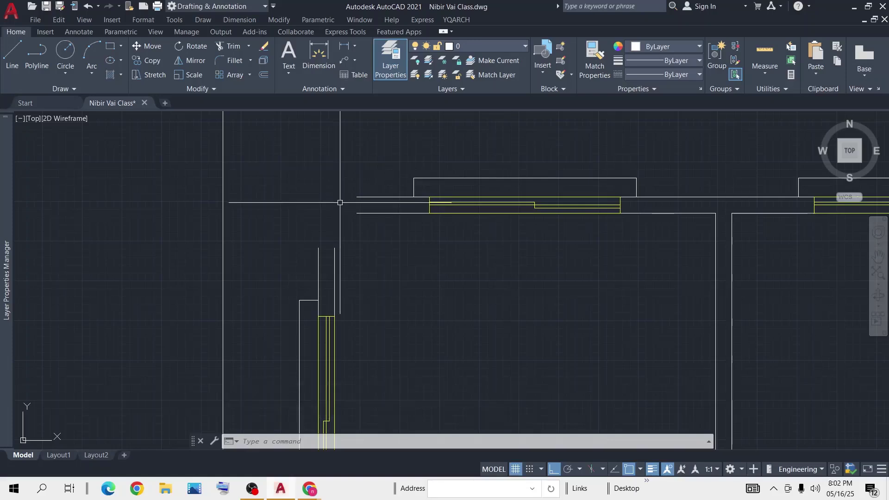
text(l)
key(Return)
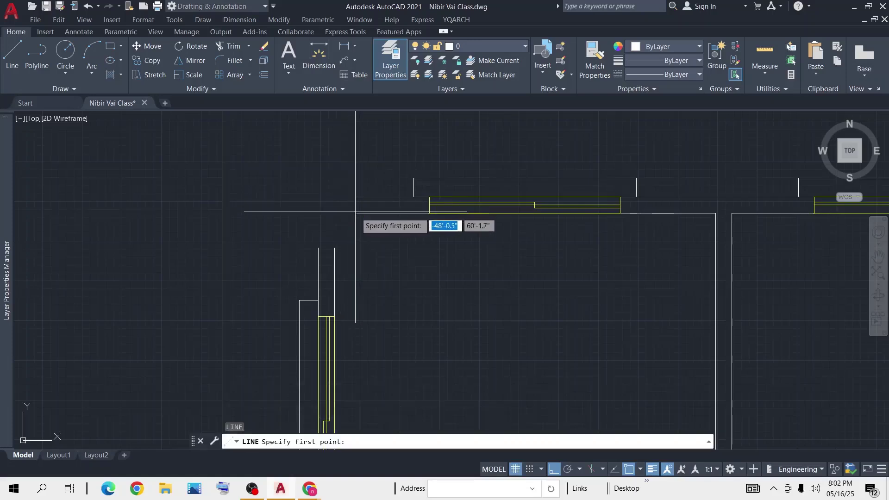
click(360, 213)
click(356, 197)
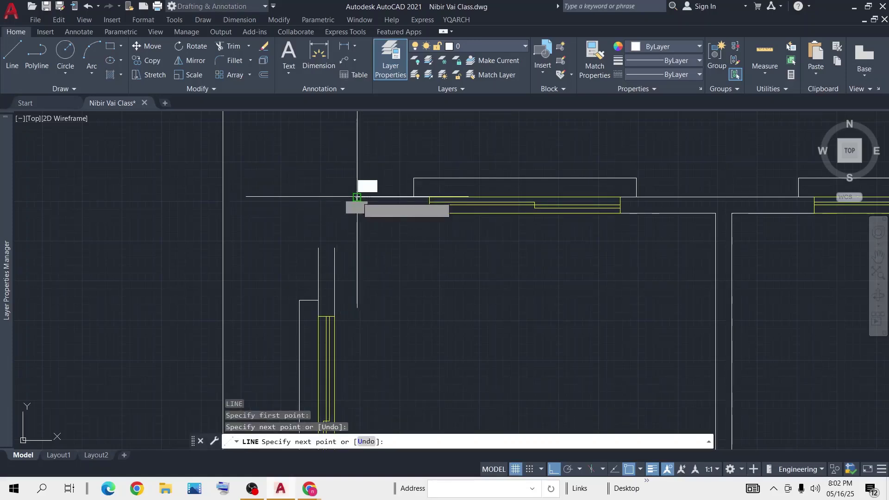
key(Return)
Step: Draw a line closing the open upper end of the left outer wall at the plan's upper-left corner
key(Return)
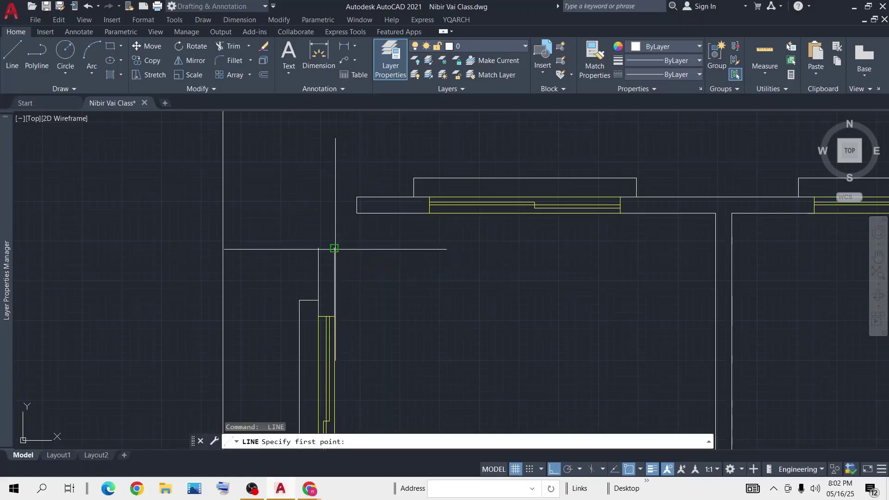
click(334, 248)
click(318, 248)
key(Return)
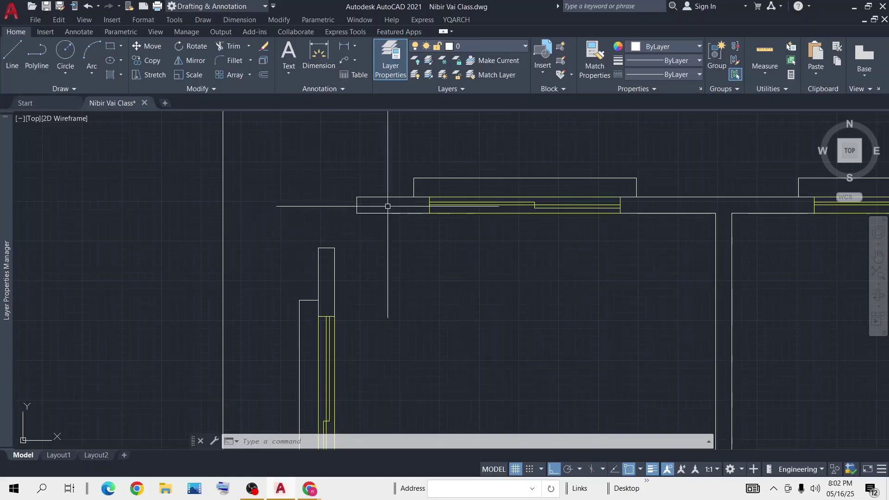
Step: Draw lines closing the two facing open ends of the top outer wall at the gap above the central vertical wall
scroll(649, 287, down, 4)
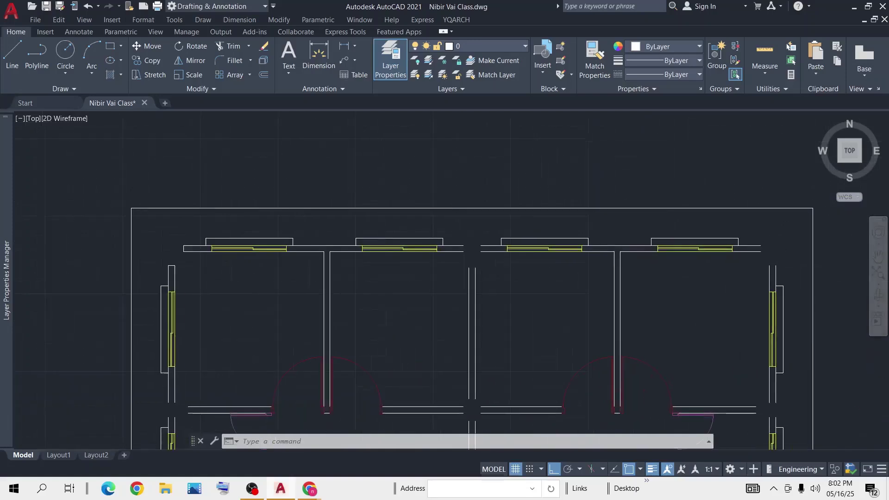
scroll(474, 258, up, 6)
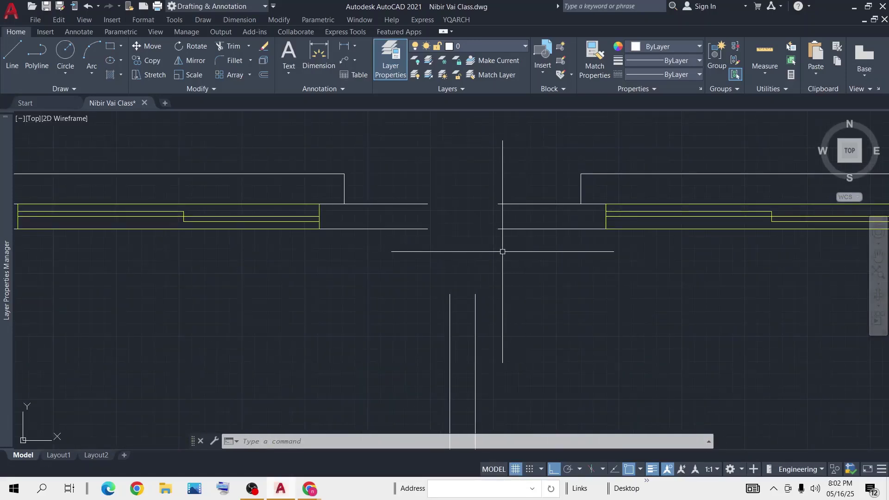
key(l)
key(Return)
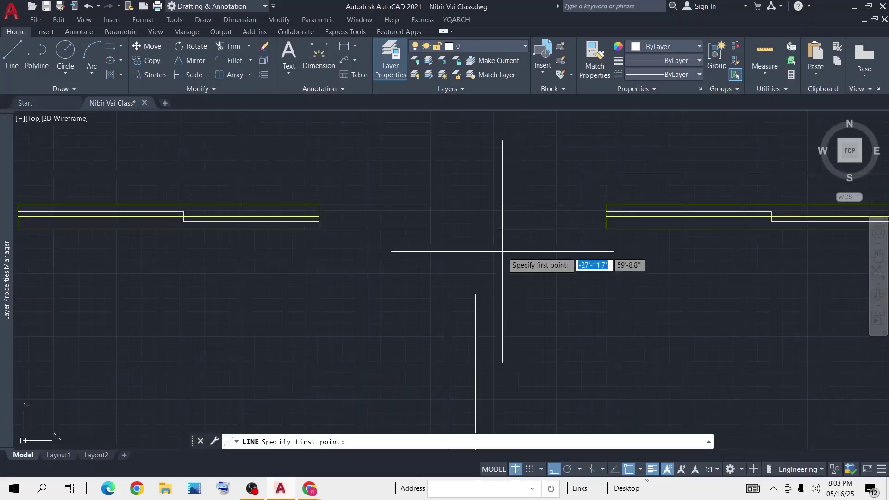
click(428, 205)
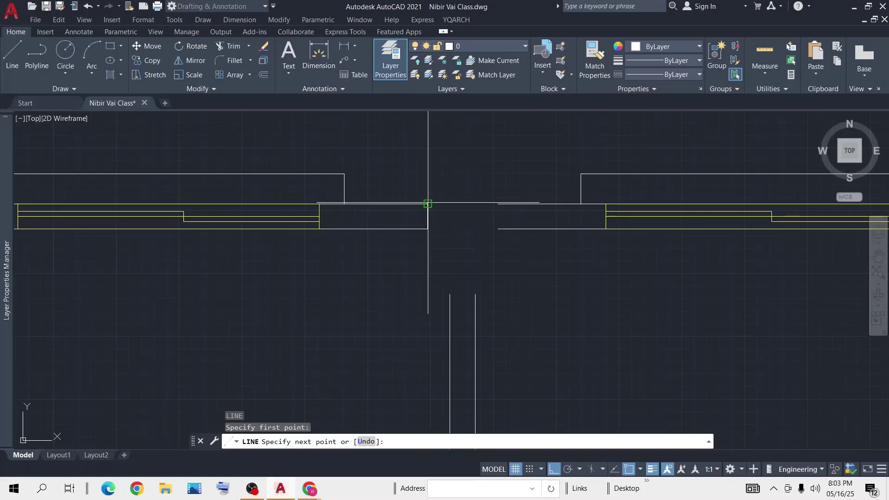
key(Escape)
key(Return)
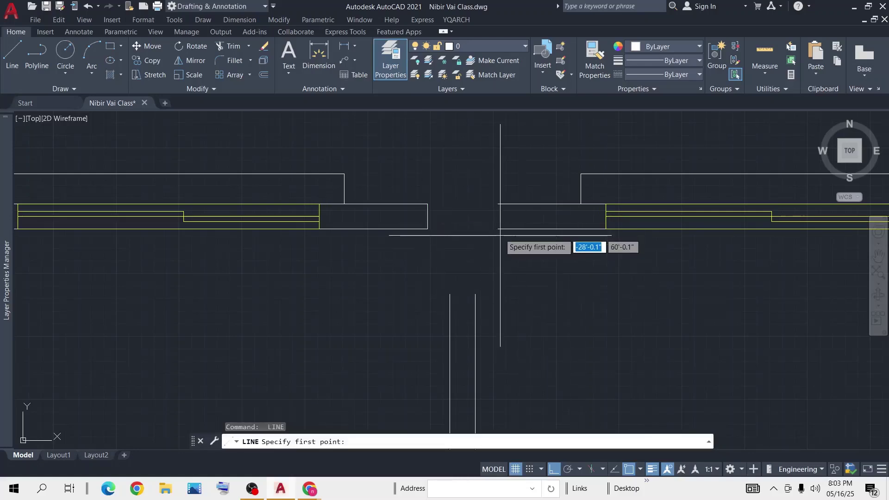
click(497, 228)
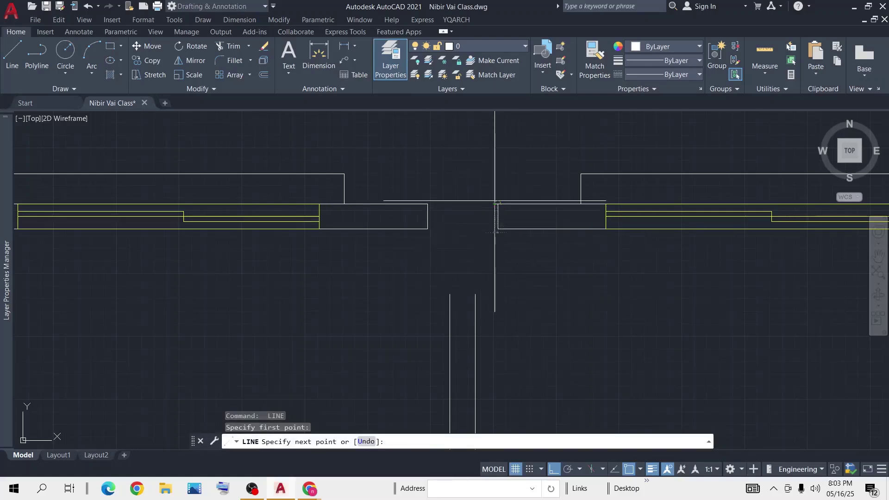
key(Escape)
Step: Draw a line closing the open upper end of the central vertical wall, just below the gap in the top outer wall
text(l)
key(Return)
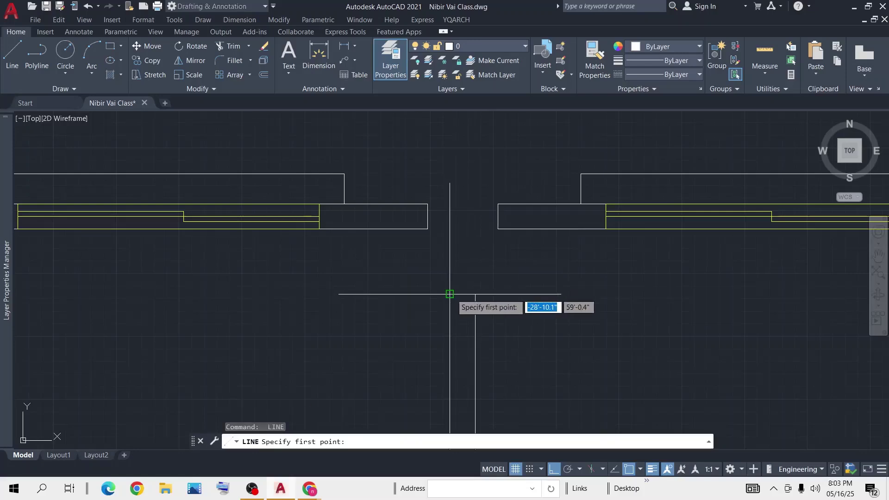
click(450, 293)
click(475, 294)
key(Return)
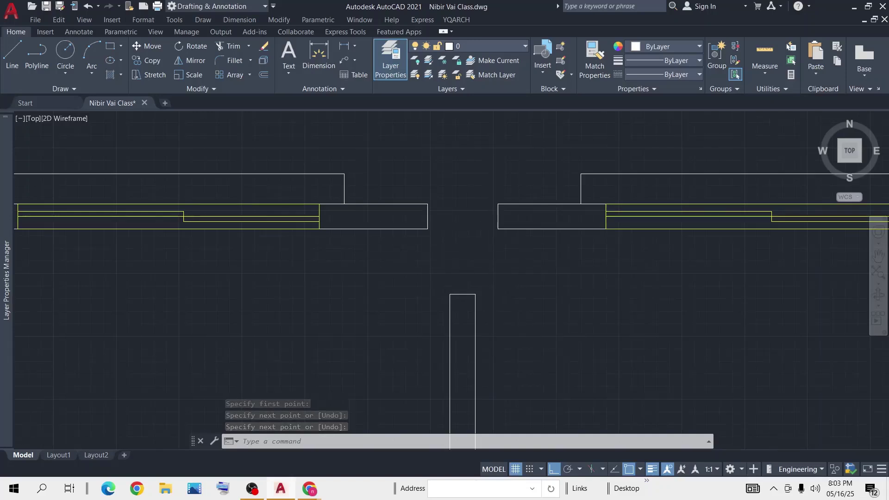
Step: Draw a line closing the open right end of the top outer wall at the plan's upper-right corner
scroll(604, 248, down, 5)
scroll(559, 204, up, 7)
scroll(661, 273, down, 5)
middle_drag(748, 307, 414, 251)
scroll(550, 238, up, 5)
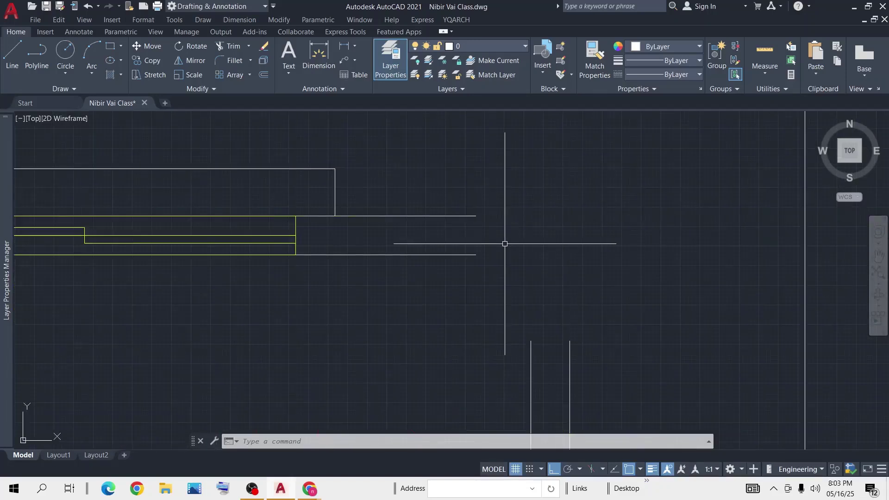
key(Return)
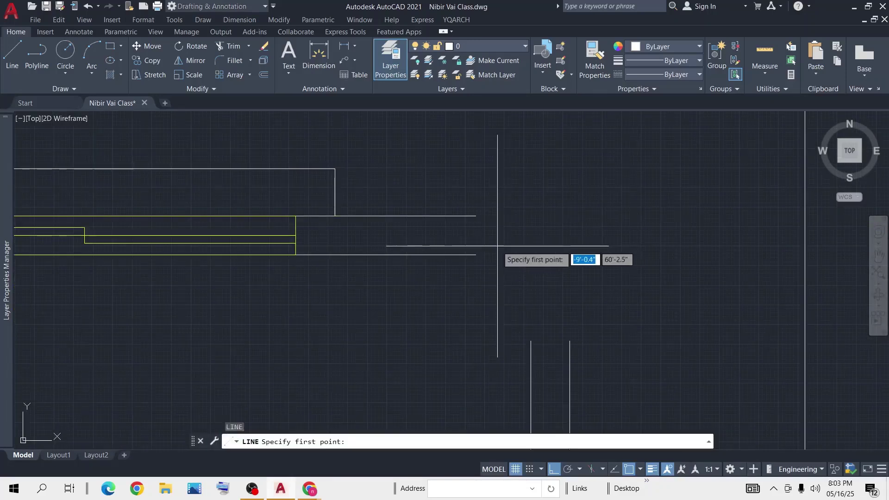
click(476, 254)
click(476, 216)
key(Return)
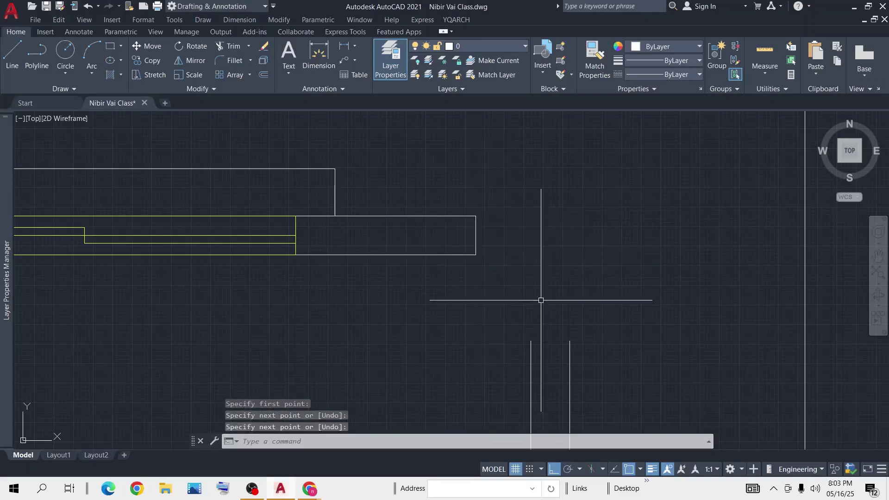
Step: Draw a line closing the open upper end of the right outer wall at the plan's upper-right corner
key(Return)
click(570, 341)
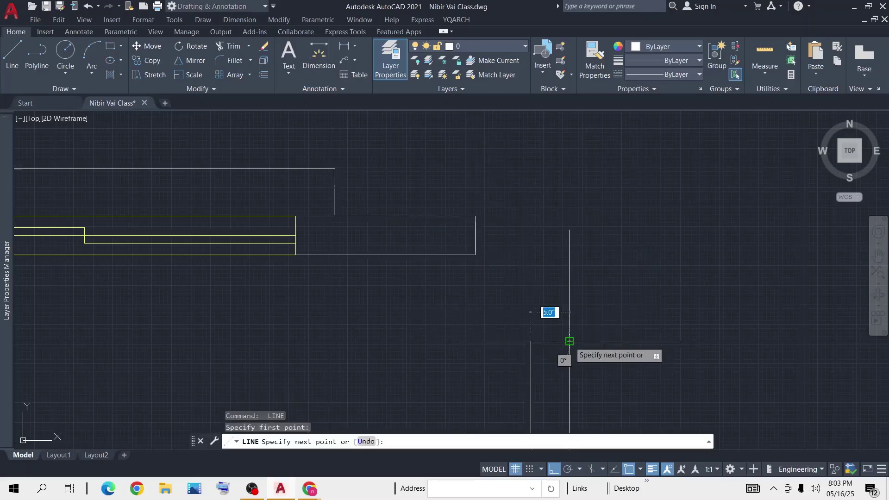
click(569, 341)
key(Return)
Step: Draw lines closing both facing ends of the right outer wall at the gap beside the upper horizontal interior wall
scroll(566, 289, down, 5)
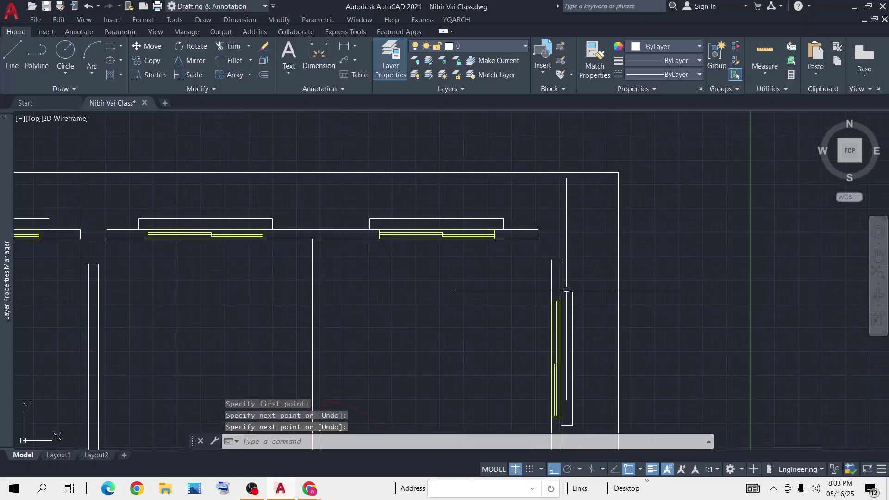
middle_drag(424, 317, 430, 205)
scroll(570, 372, up, 4)
middle_drag(563, 354, 539, 280)
key(l)
key(Return)
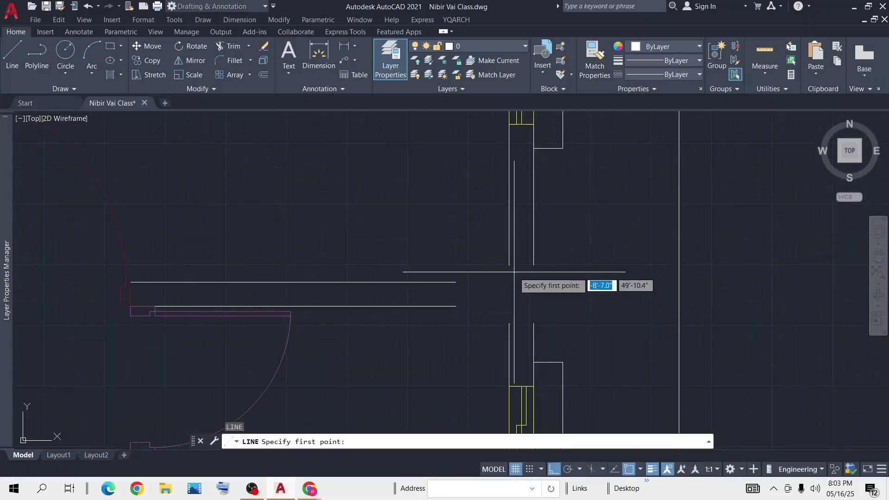
click(509, 265)
click(534, 265)
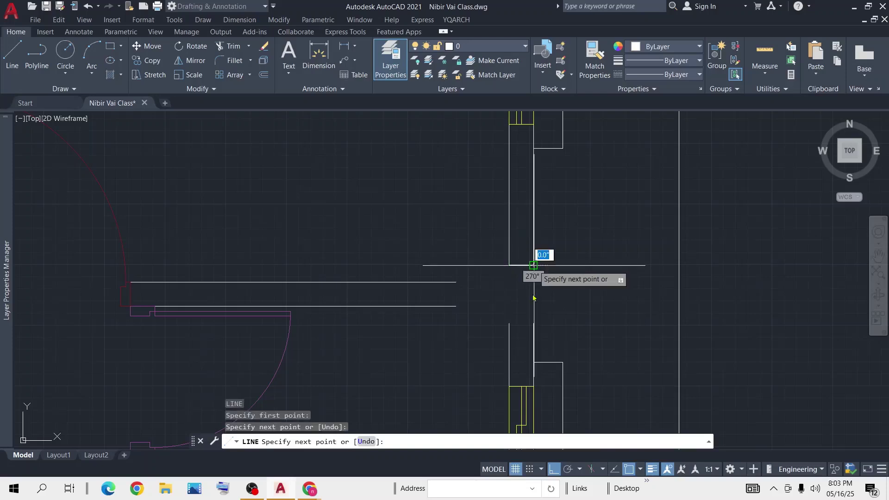
key(Return)
key(Return)
click(510, 323)
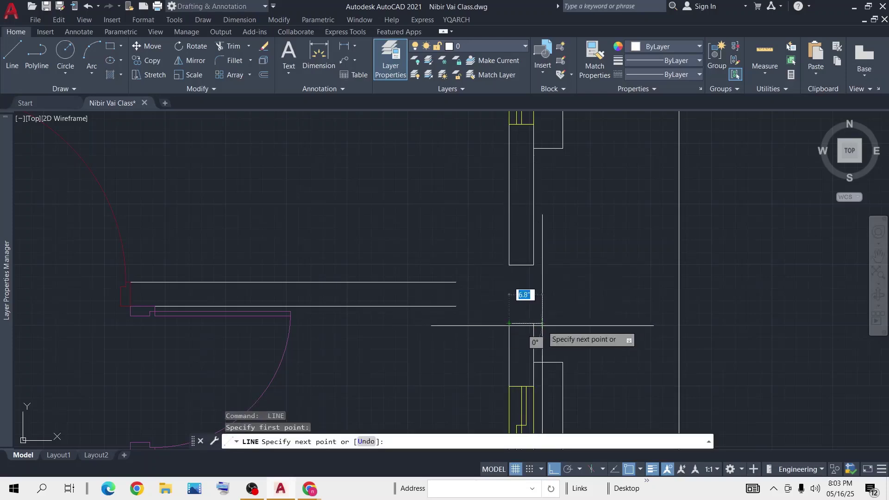
key(Return)
Step: Draw a line closing the right end of the upper horizontal interior wall, beside the gap in the right outer wall
key(Return)
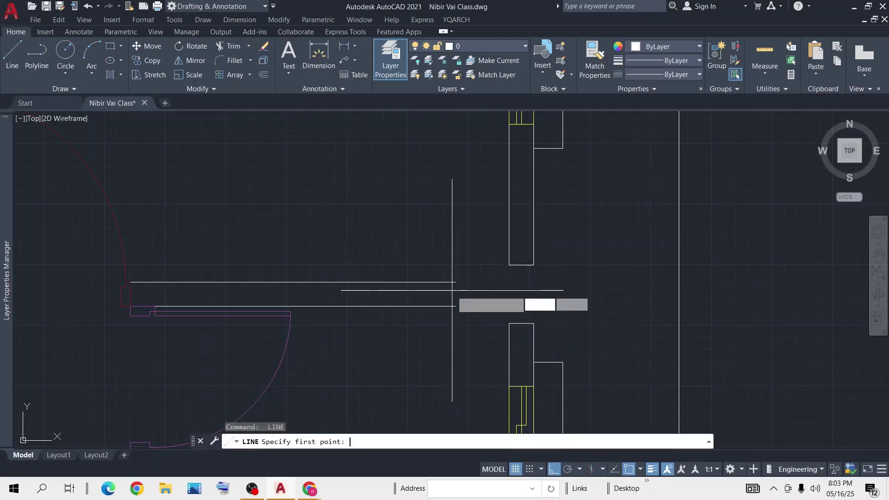
click(457, 306)
click(457, 283)
key(Return)
Step: Draw a line closing the right end of the lower horizontal interior wall, between the green and magenta doors
scroll(464, 227, down, 6)
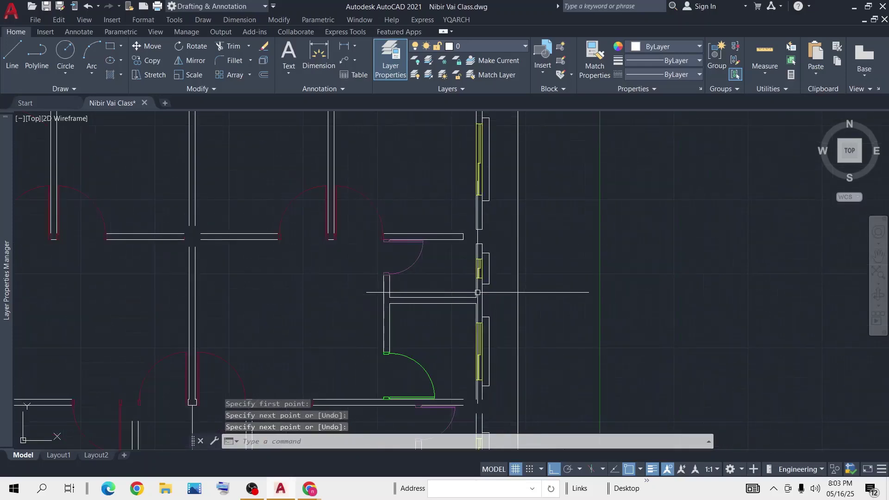
middle_drag(479, 293, 467, 155)
scroll(463, 260, up, 6)
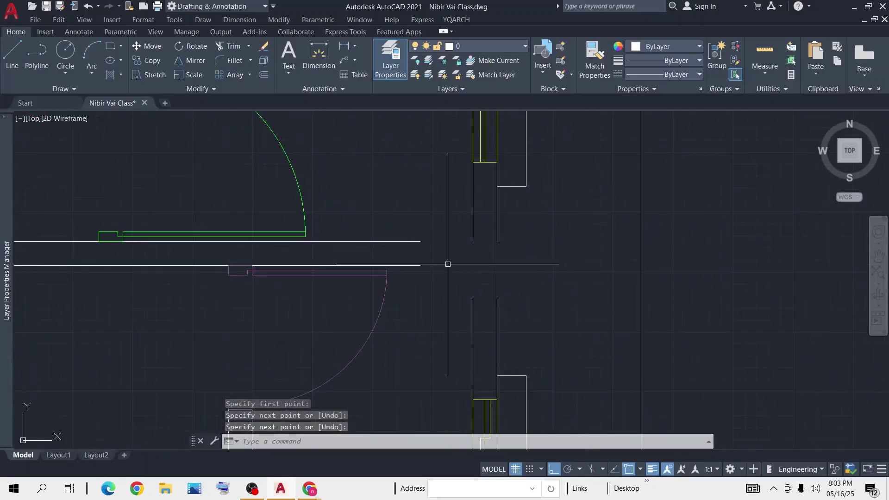
text(l)
key(Return)
click(420, 266)
click(420, 242)
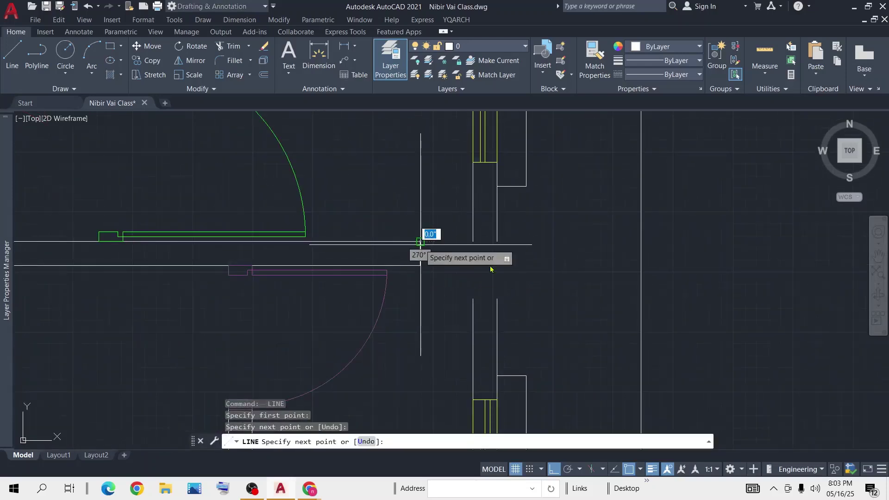
key(Return)
Step: Draw lines closing both facing ends of the right outer wall at the gap beside the lower horizontal interior wall
key(Return)
click(497, 242)
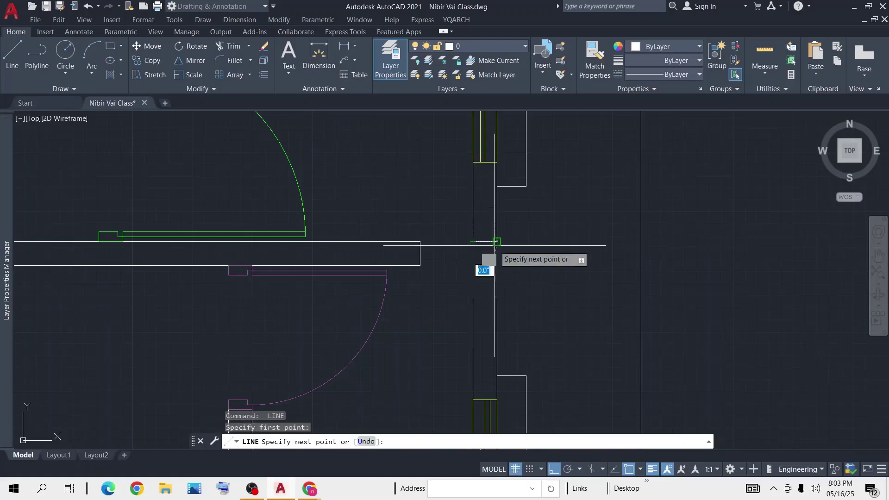
key(Return)
key(Return)
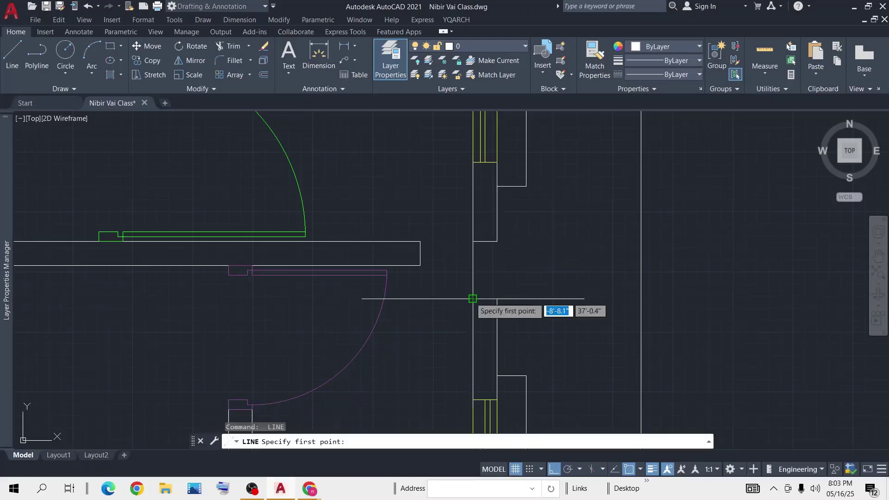
click(473, 299)
click(497, 298)
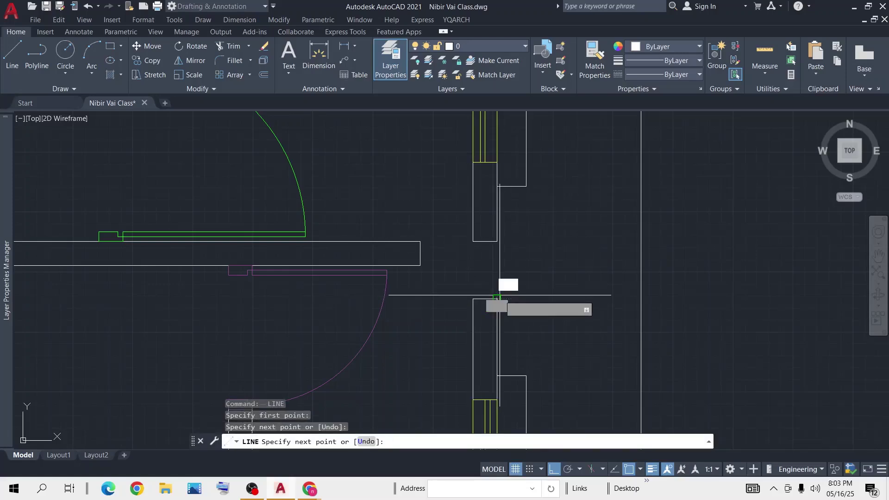
key(Return)
Step: Draw a line closing the open lower end of the right outer wall, across its cyan lines, at the lower-right corner
scroll(494, 286, down, 3)
scroll(495, 292, up, 5)
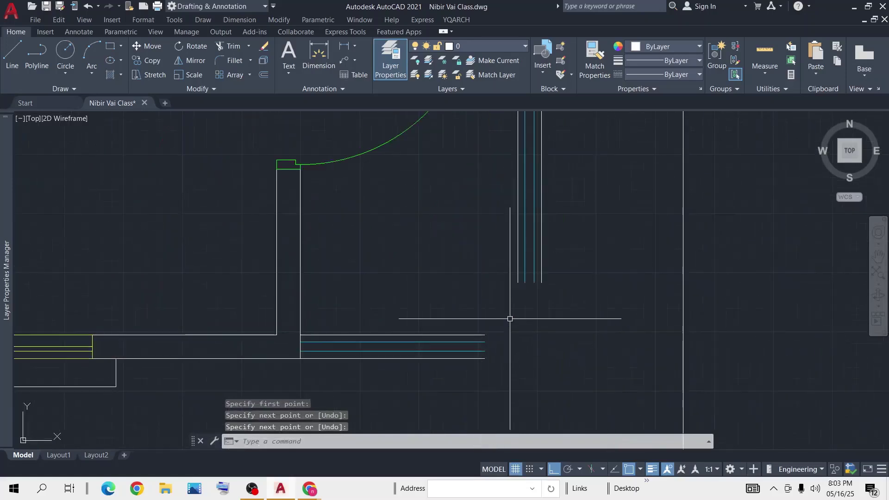
text(l)
key(Return)
click(517, 282)
click(541, 282)
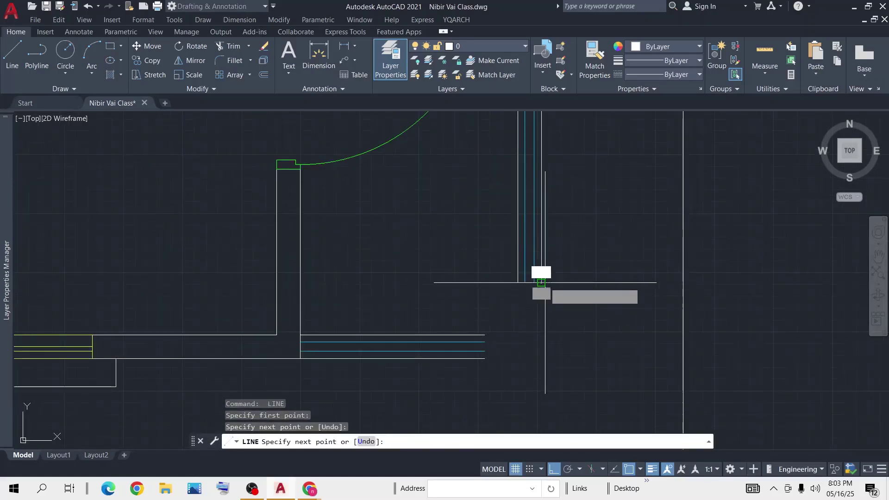
key(Return)
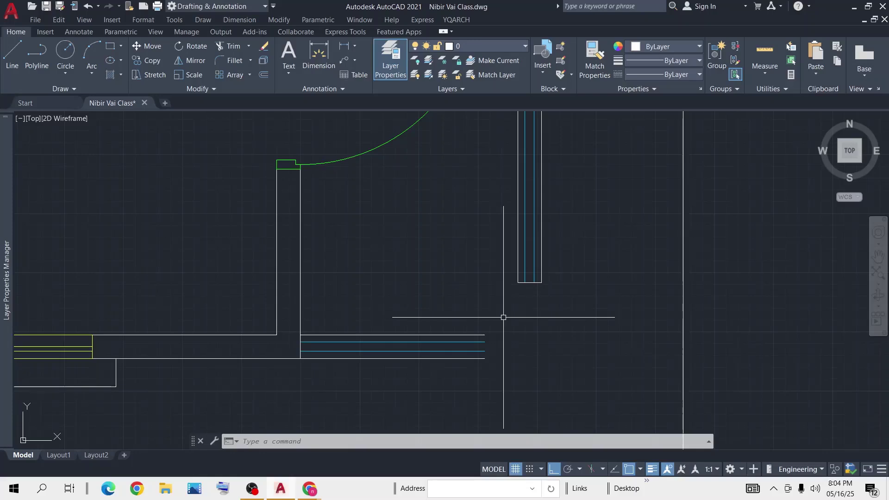
Step: Draw a line closing the open right end of the bottom outer wall, across its cyan lines, at the lower-right corner
scroll(441, 327, down, 3)
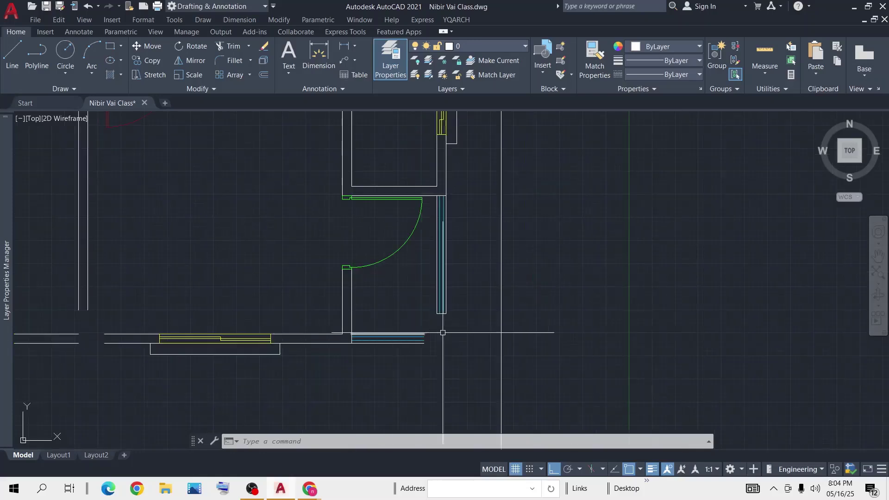
scroll(435, 332, up, 5)
scroll(435, 332, up, 2)
middle_drag(390, 334, 389, 295)
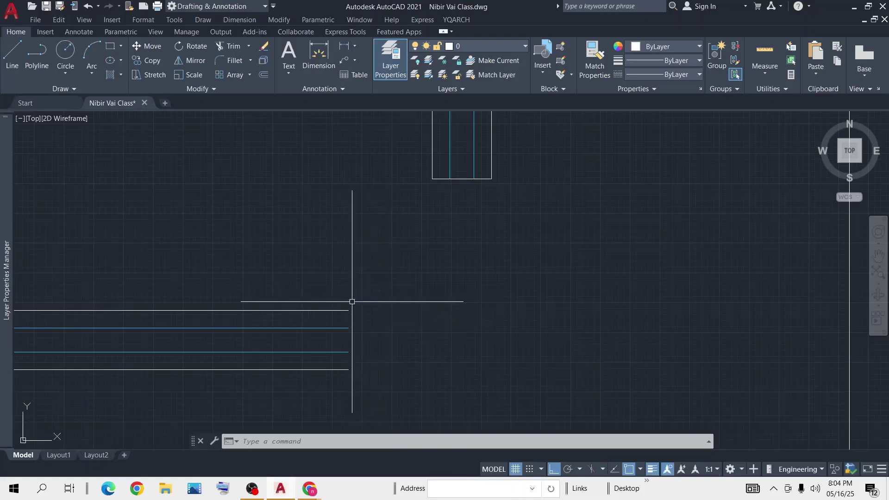
scroll(354, 301, up, 2)
middle_drag(424, 328, 448, 298)
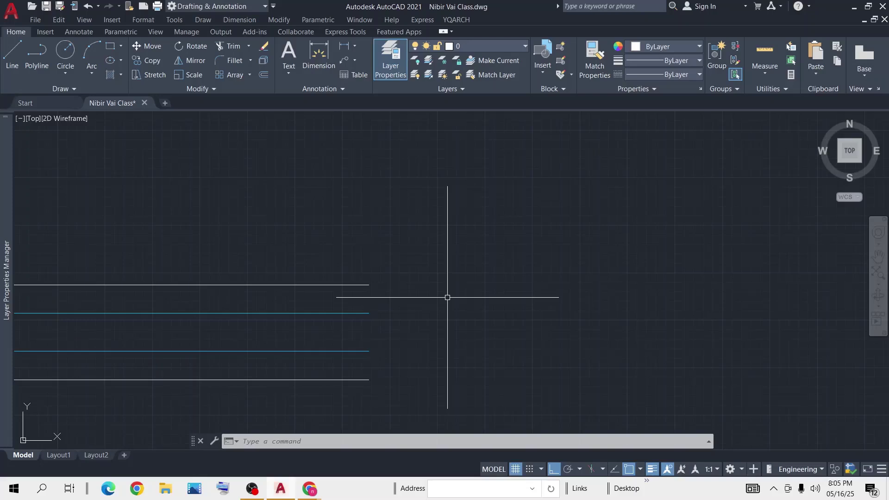
scroll(413, 298, down, 2)
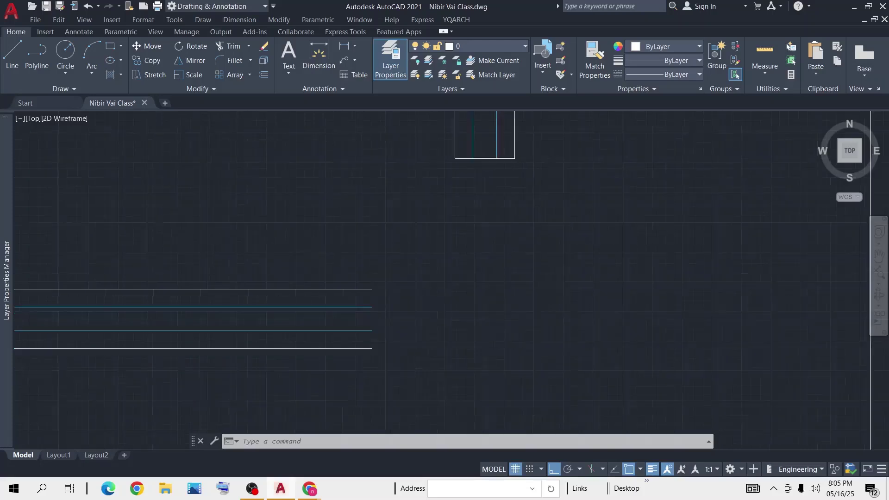
scroll(376, 297, down, 1)
scroll(383, 263, down, 1)
middle_drag(383, 263, 382, 243)
scroll(382, 243, up, 1)
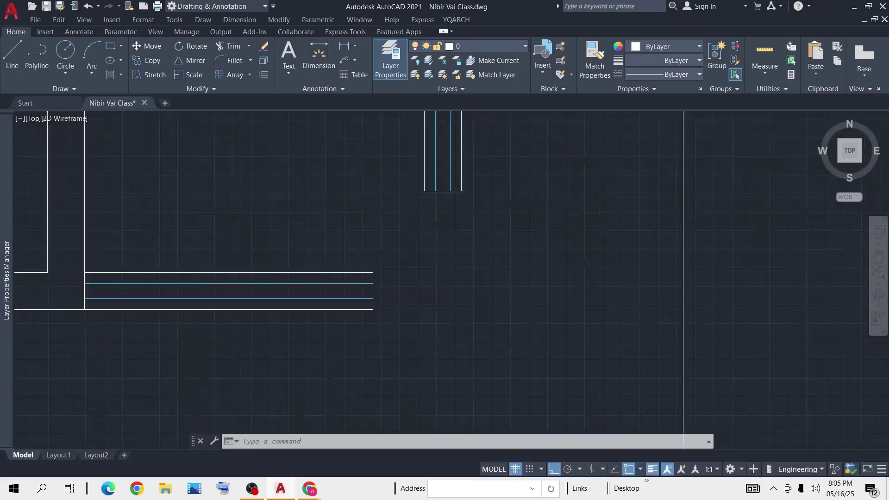
scroll(376, 272, up, 2)
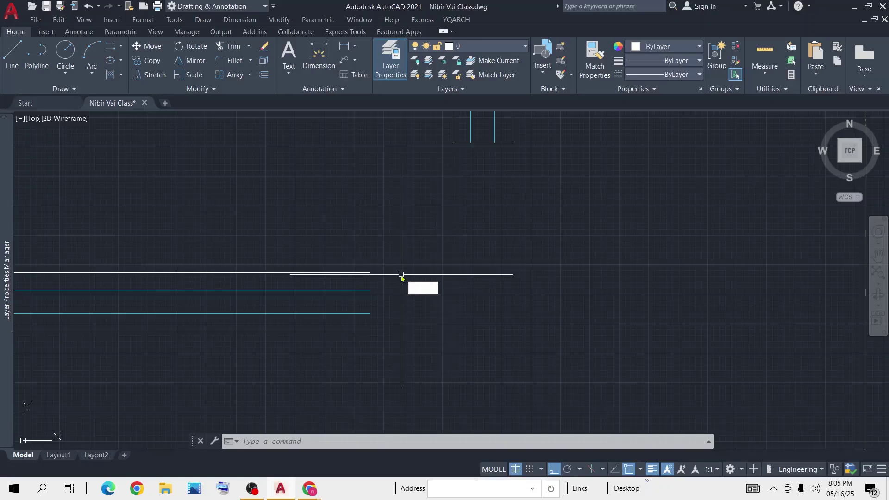
text(l)
key(Return)
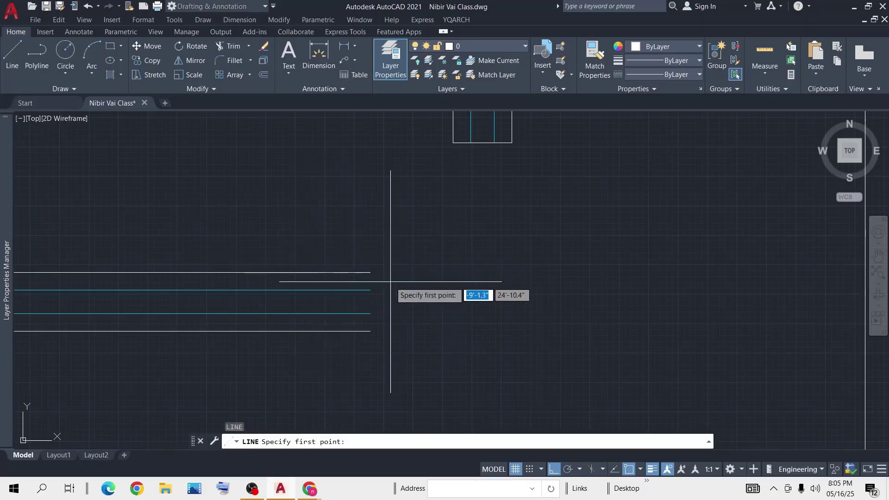
click(370, 272)
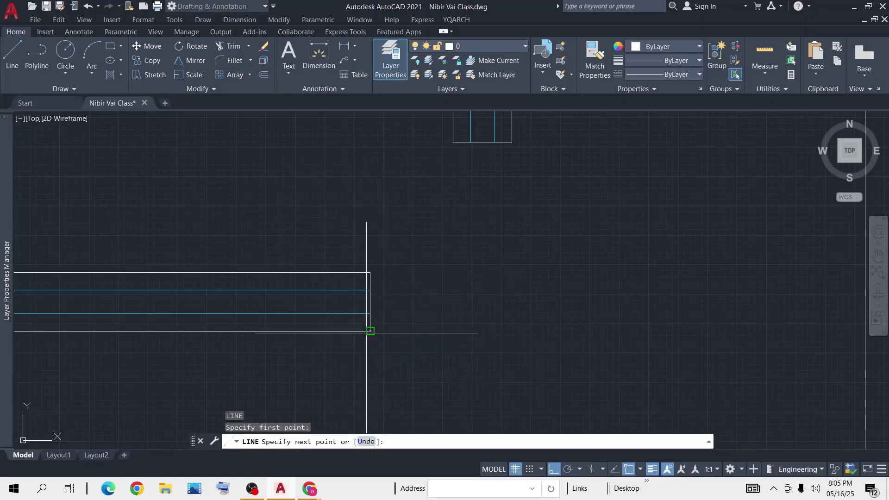
click(371, 331)
key(Return)
scroll(434, 279, down, 3)
scroll(434, 279, down, 4)
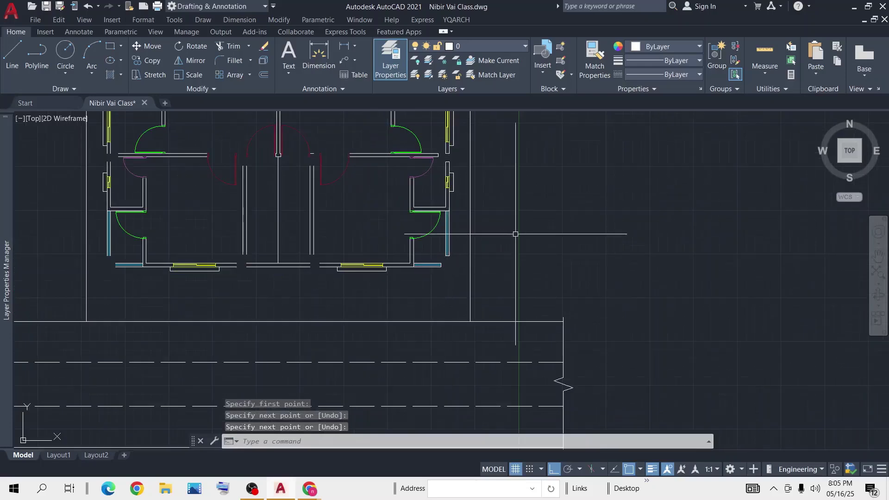
Step: Draw a line closing the lower end of the vertical interior wall just above the right gap in the bottom outer wall
scroll(291, 270, up, 5)
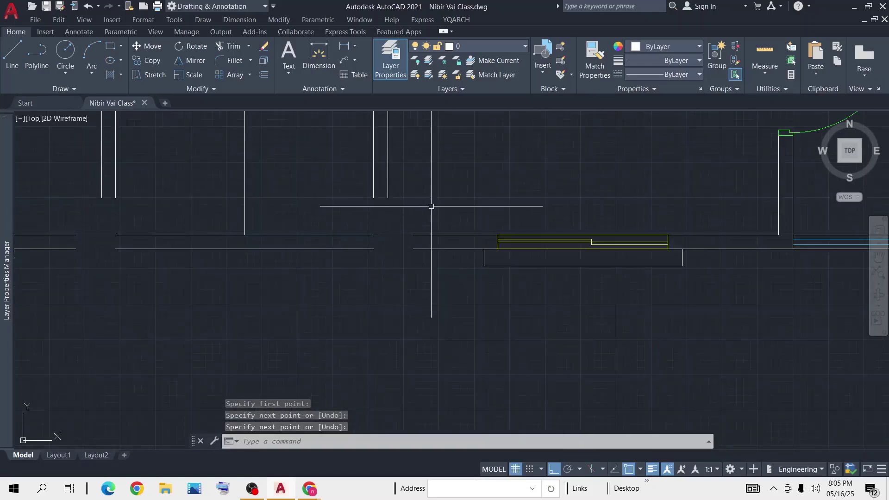
text(l)
key(Return)
click(371, 196)
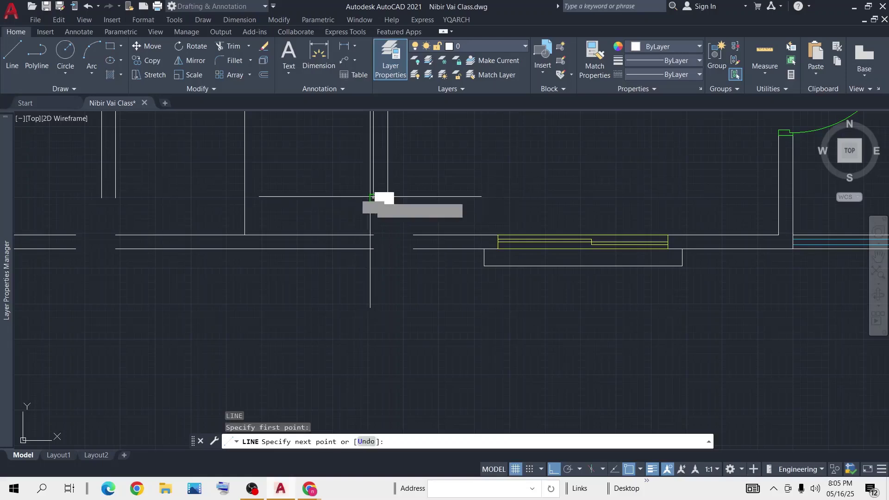
click(388, 197)
key(Return)
Step: Draw lines closing both facing ends of the bottom outer wall at its right gap, beside the yellow window segment
key(Return)
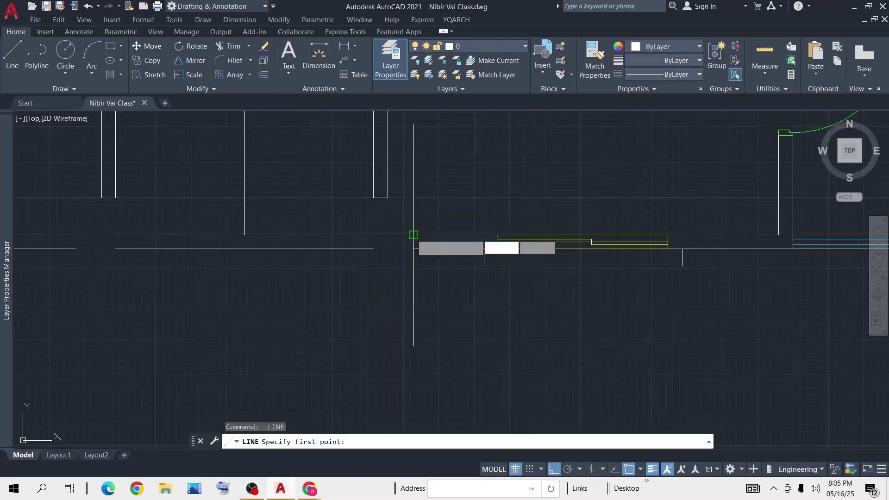
click(414, 235)
click(413, 248)
key(Return)
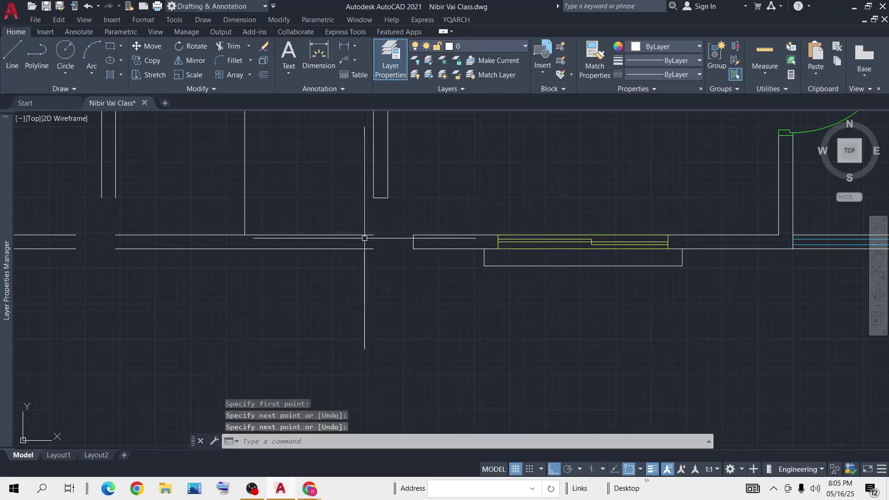
key(Return)
click(374, 235)
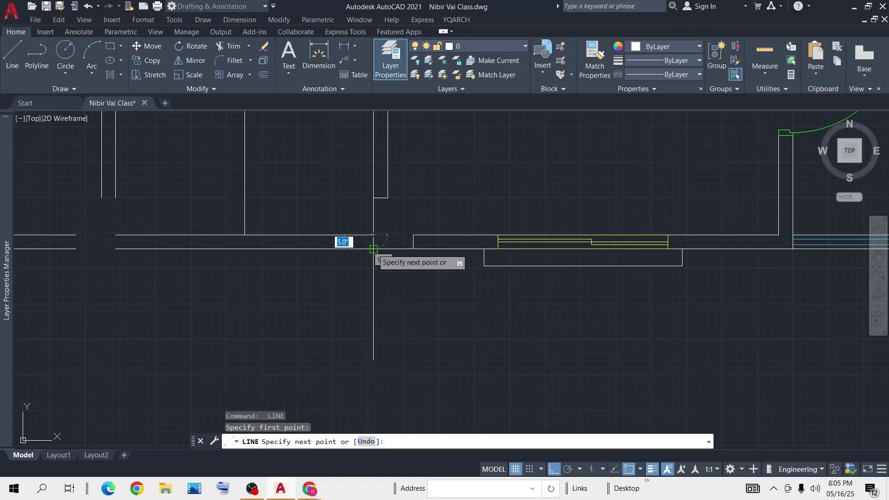
click(373, 248)
key(Return)
Step: Draw a line closing the left end of the middle segment of the bottom outer wall
key(Return)
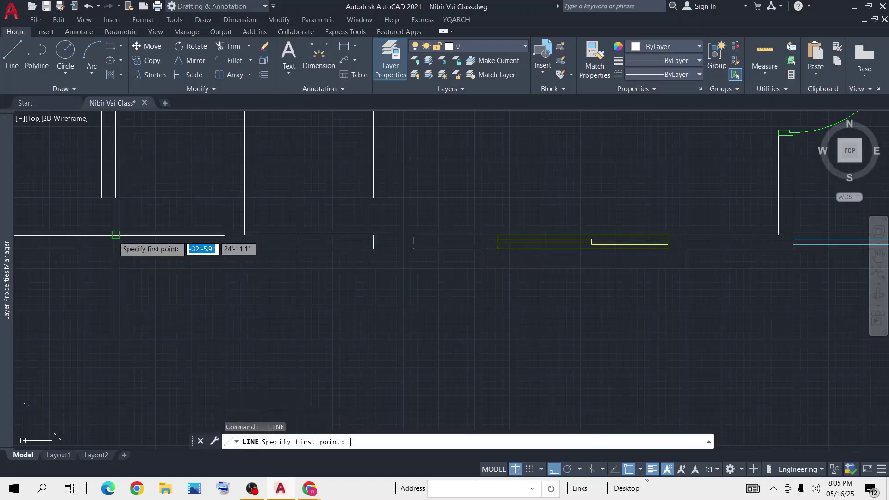
click(116, 235)
key(Return)
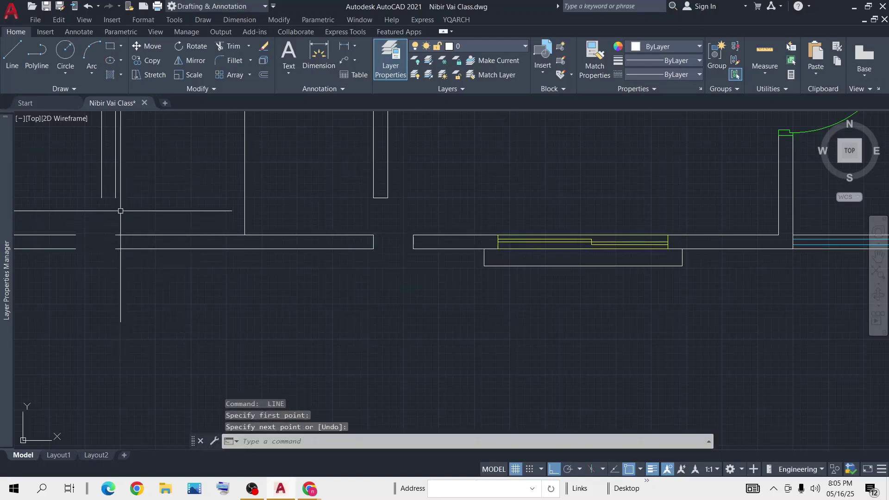
key(Return)
click(116, 249)
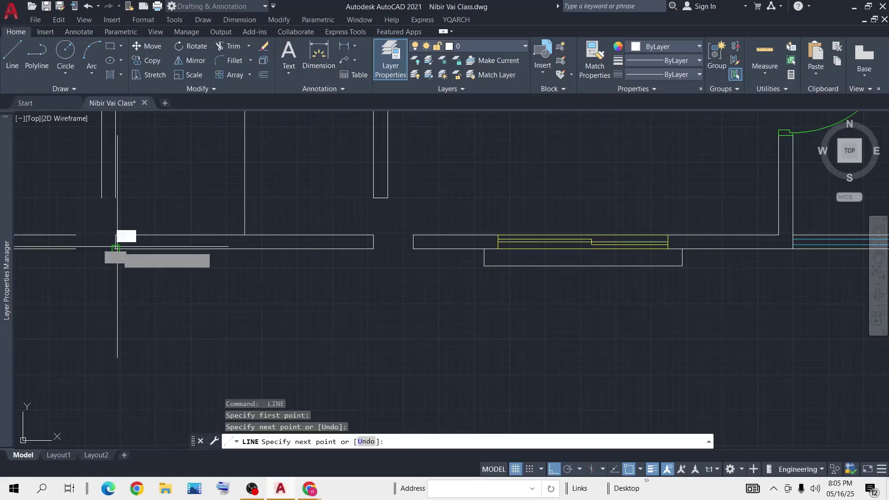
key(Return)
Step: Draw a line closing the lower end of the vertical interior wall above the left gap in the bottom outer wall
key(Return)
click(116, 196)
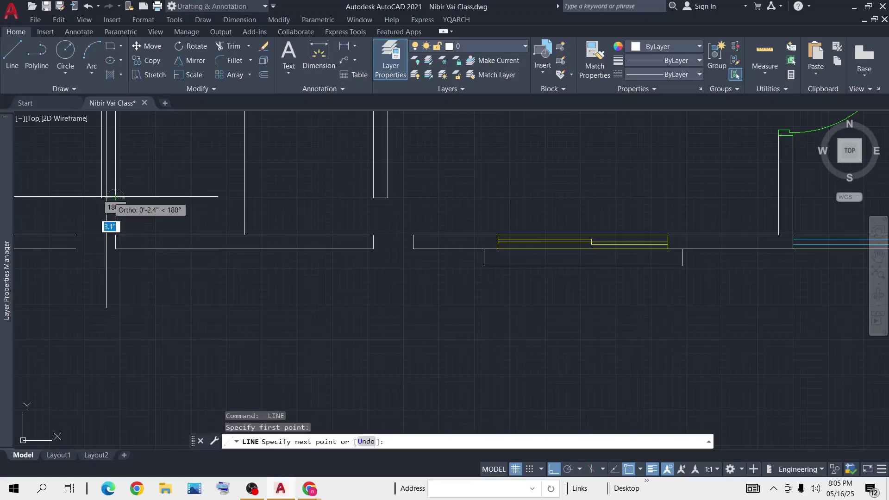
click(102, 198)
key(Return)
middle_drag(124, 233, 298, 206)
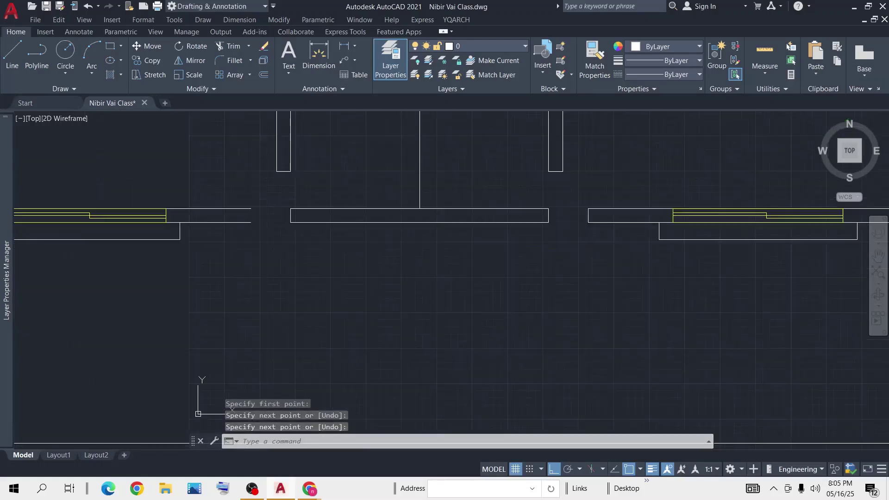
Step: Draw a line closing the right end of the left windowed segment of the bottom outer wall, at the left gap
key(Return)
click(249, 207)
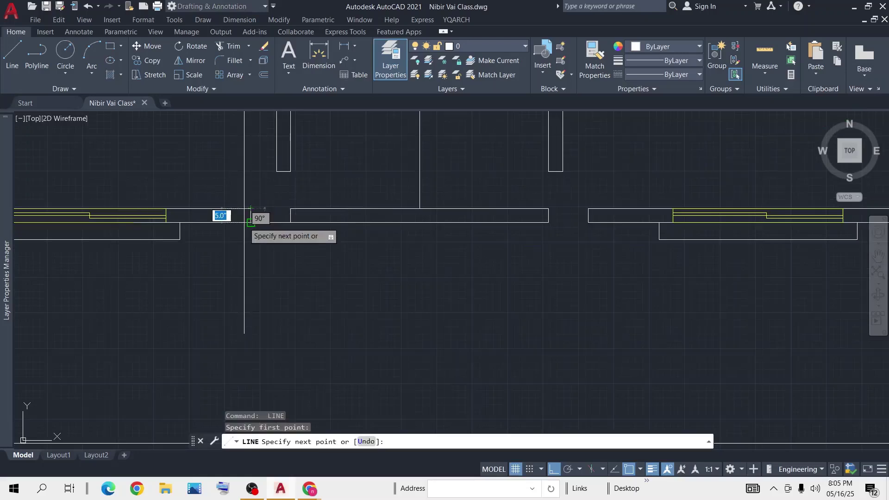
click(250, 221)
key(Return)
scroll(269, 255, down, 3)
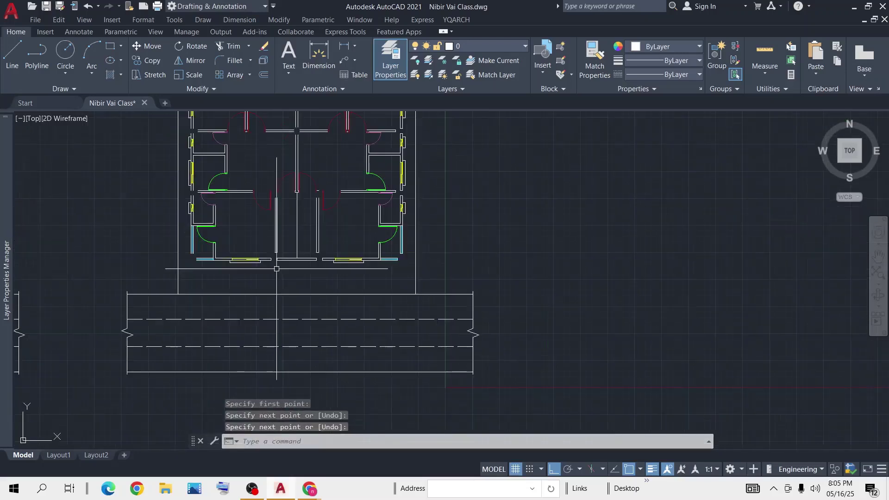
Step: Draw a line closing the open lower end of the left outer wall, across its cyan lines, at the lower-left corner
scroll(204, 255, up, 5)
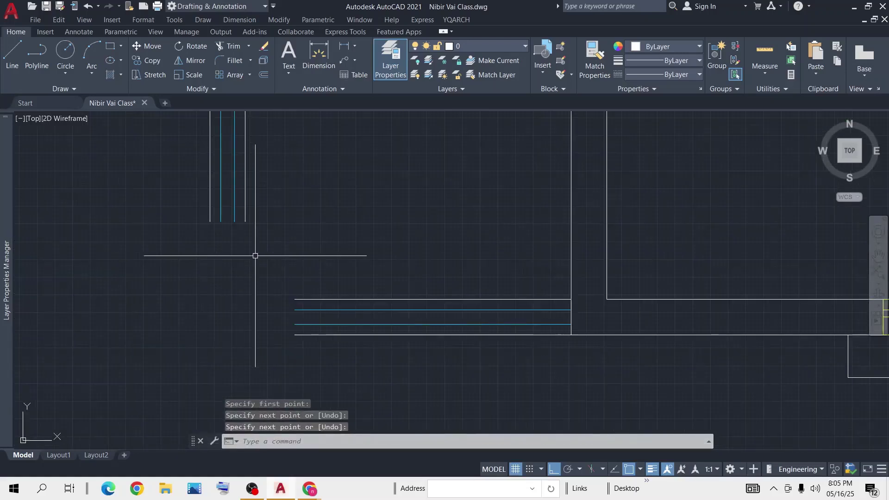
key(Return)
click(210, 222)
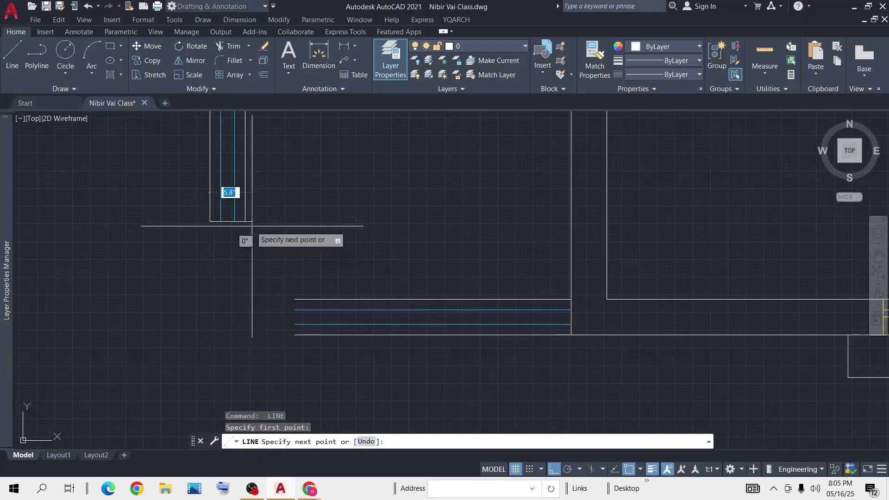
click(245, 222)
key(Return)
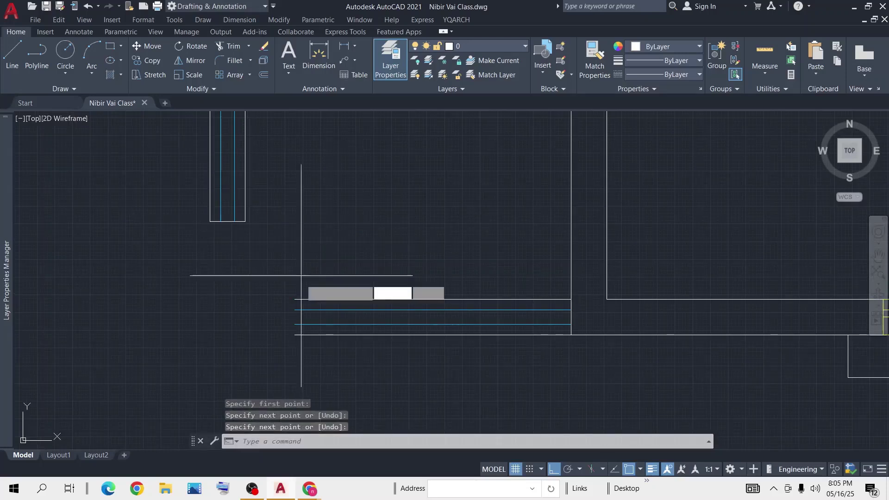
Step: Draw a line closing the open left end of the bottom outer wall, across its cyan lines, at the lower-left corner
key(Return)
click(295, 299)
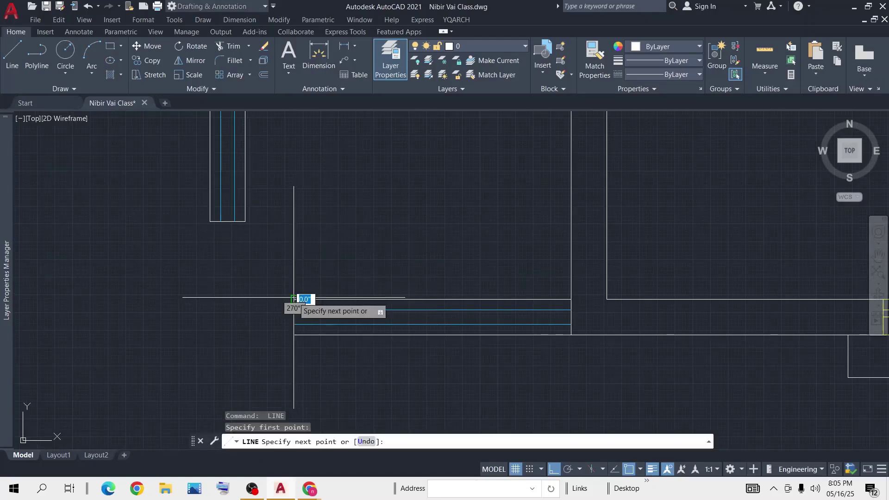
click(295, 335)
key(Return)
scroll(296, 310, down, 5)
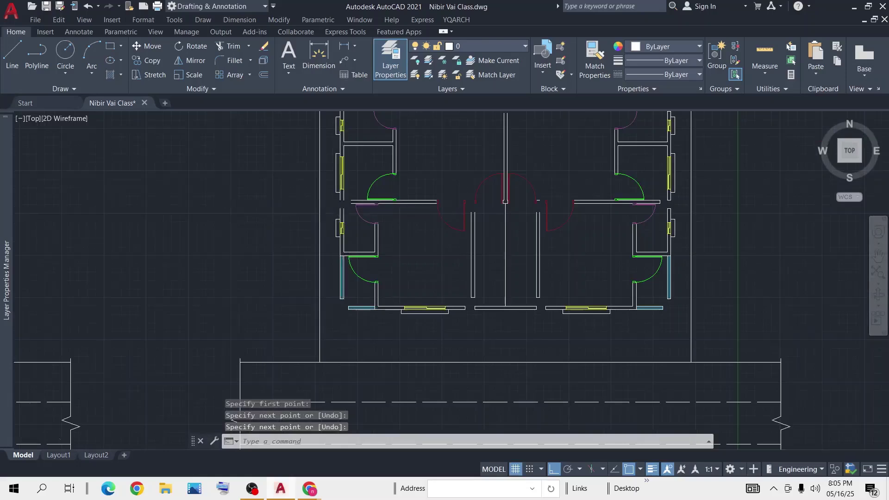
Step: Draw lines closing both facing ends of the left outer wall at the gap beside the lower horizontal interior wall
scroll(318, 209, up, 5)
key(Return)
click(299, 267)
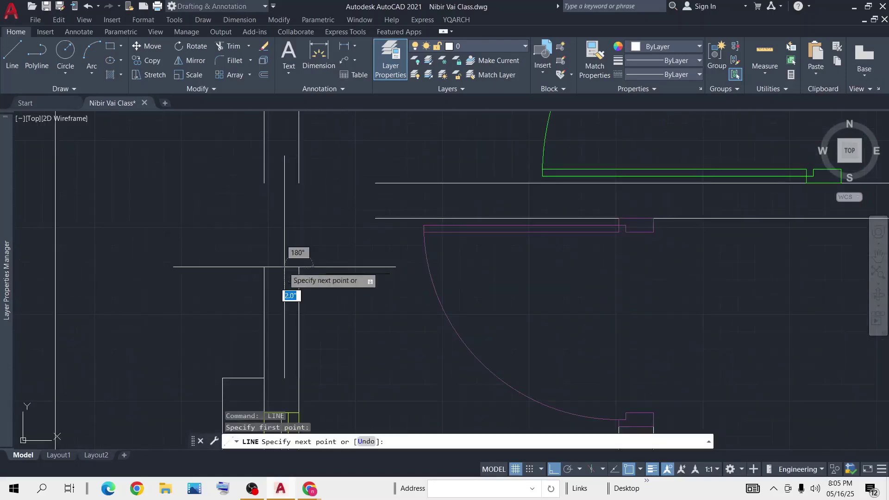
click(264, 267)
key(Return)
key(Return)
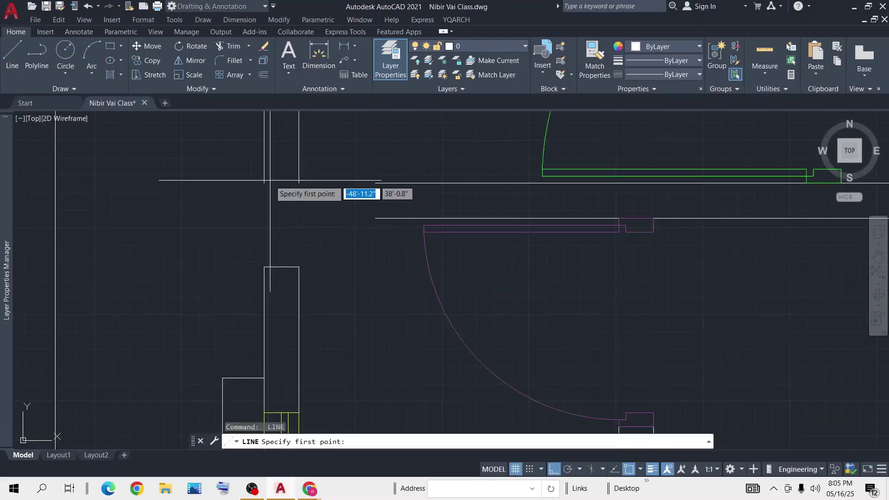
click(265, 182)
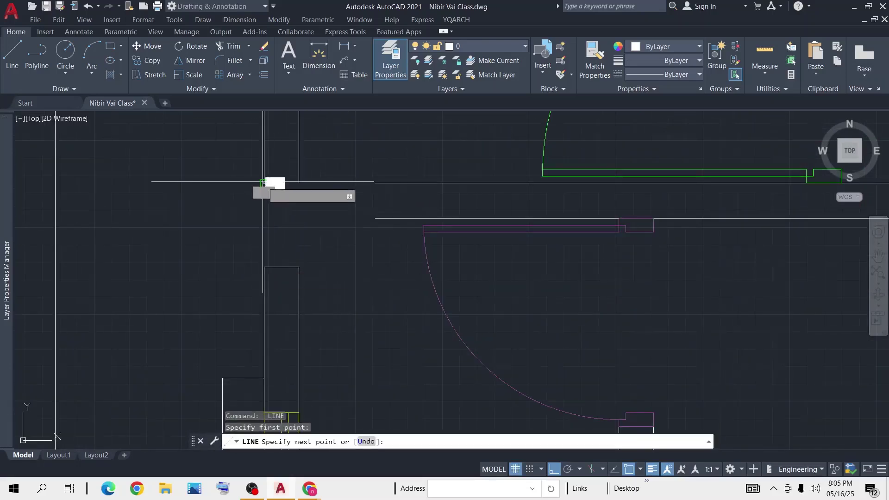
click(299, 183)
key(Return)
Step: Draw a line closing the left end of the lower horizontal interior wall, between the green and magenta doors
key(Return)
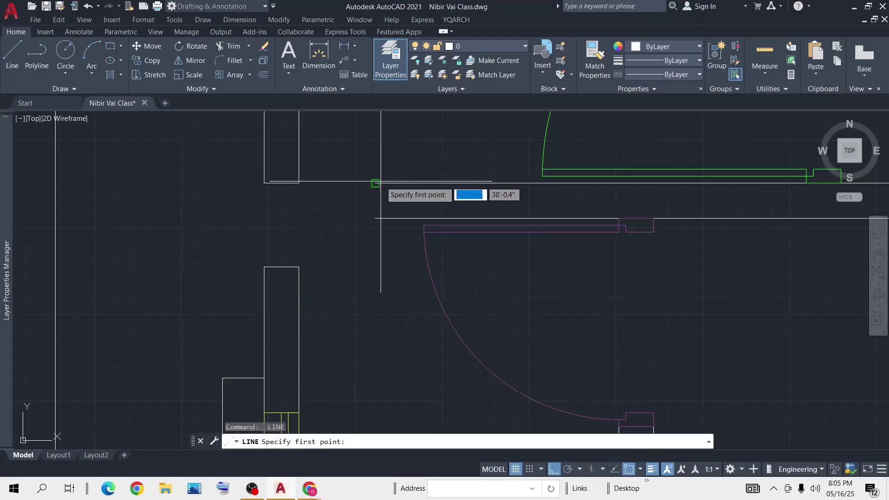
click(375, 183)
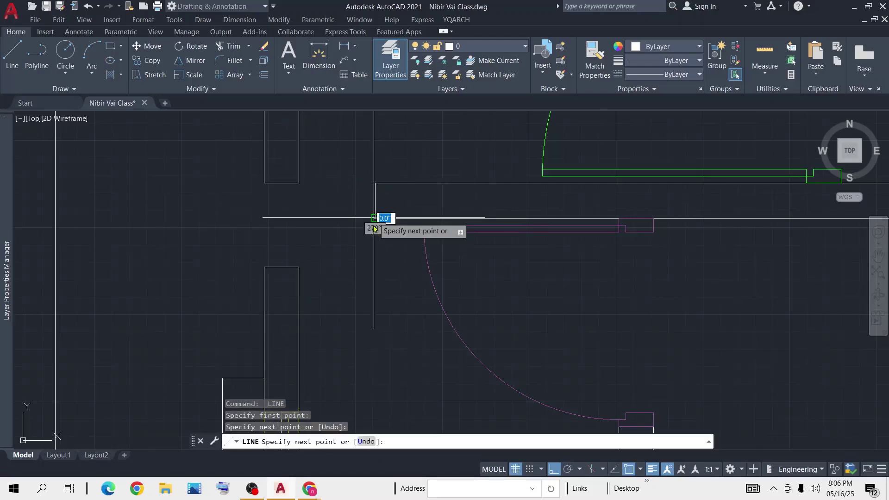
key(Return)
scroll(363, 280, down, 10)
Step: Draw lines closing both facing ends of the left outer wall at the gap beside the upper horizontal interior wall
scroll(359, 177, up, 8)
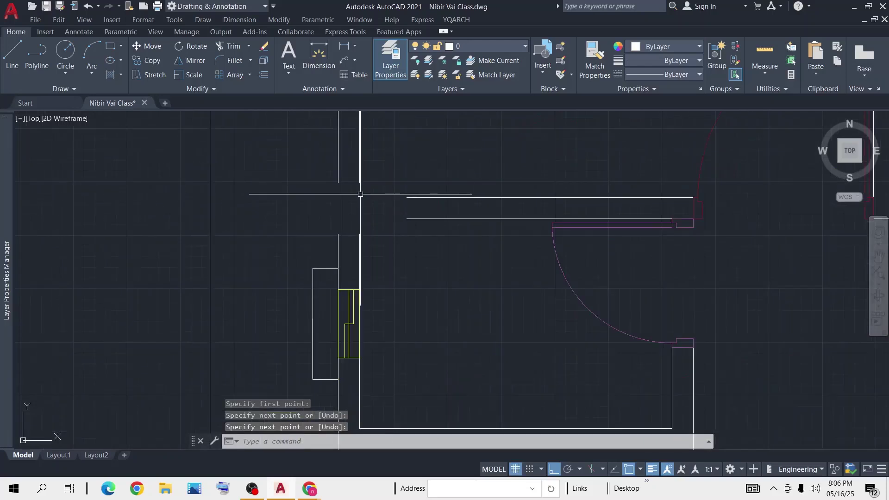
key(Return)
click(337, 182)
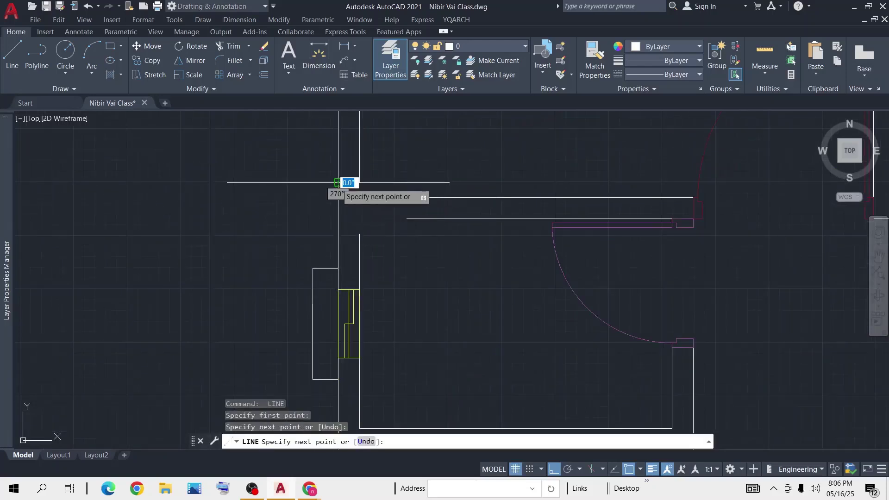
key(Return)
key(Return)
click(338, 234)
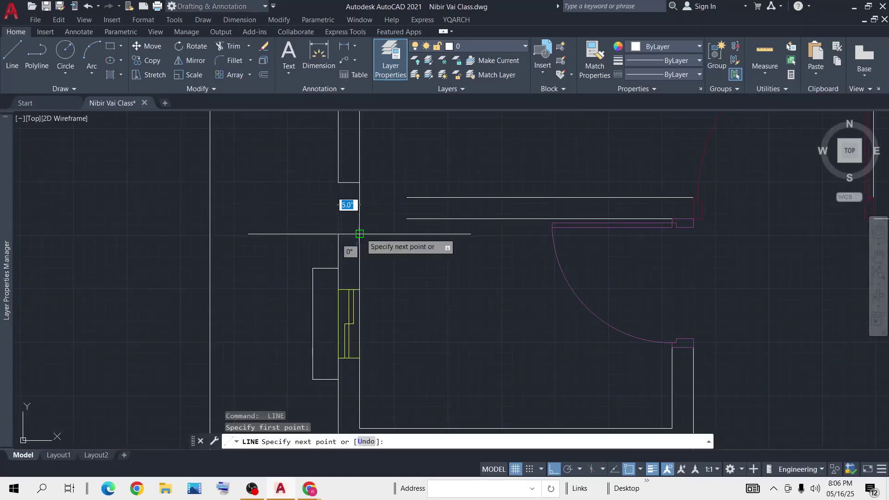
click(360, 234)
key(Return)
Step: Draw a line closing the left end of the upper horizontal interior wall, above the magenta door
key(Return)
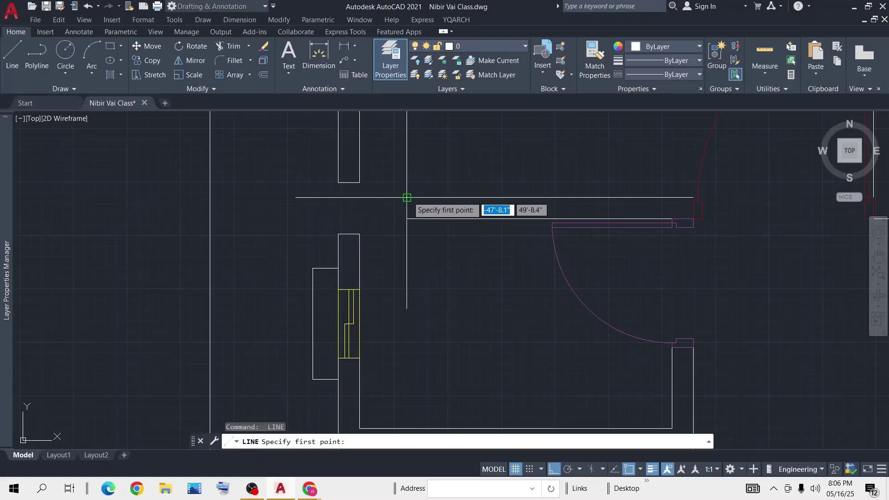
click(407, 197)
click(407, 219)
key(Return)
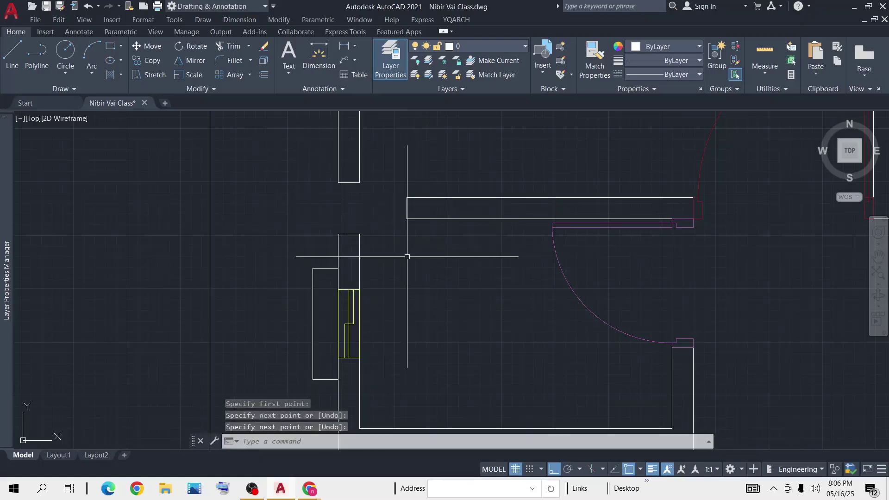
scroll(407, 257, down, 5)
Step: At the upper central wall crossing, draw lines closing the upper vertical wall's lower end and the right horizontal wall's left end
scroll(556, 252, up, 8)
key(Return)
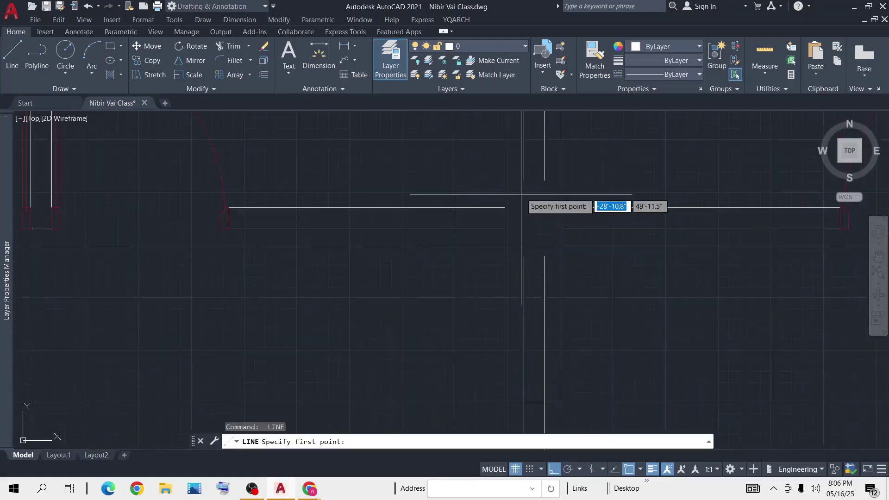
click(524, 180)
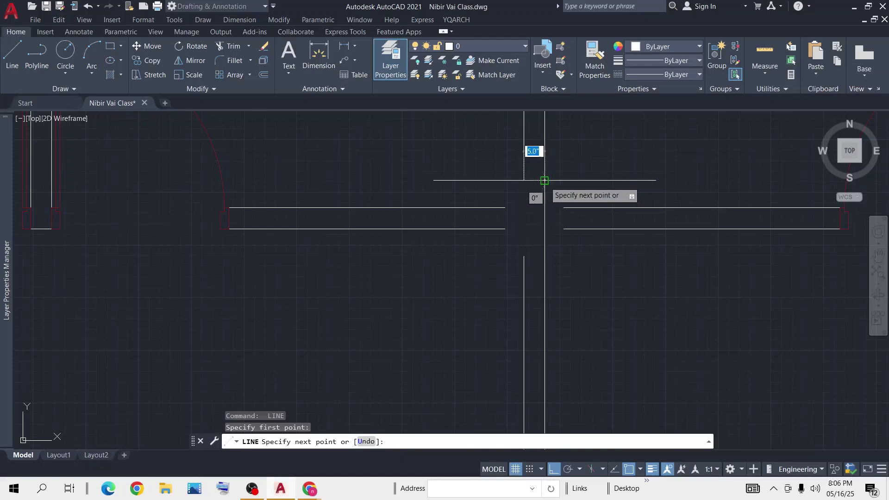
click(544, 181)
key(Return)
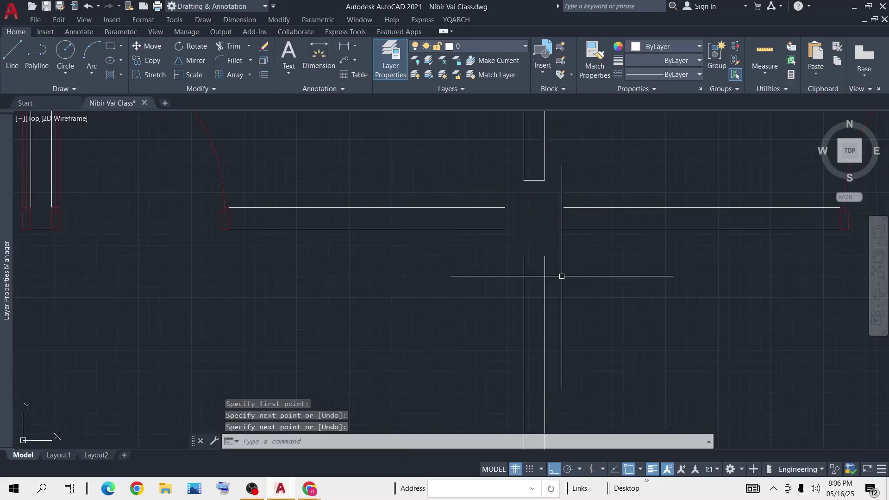
key(Return)
click(563, 208)
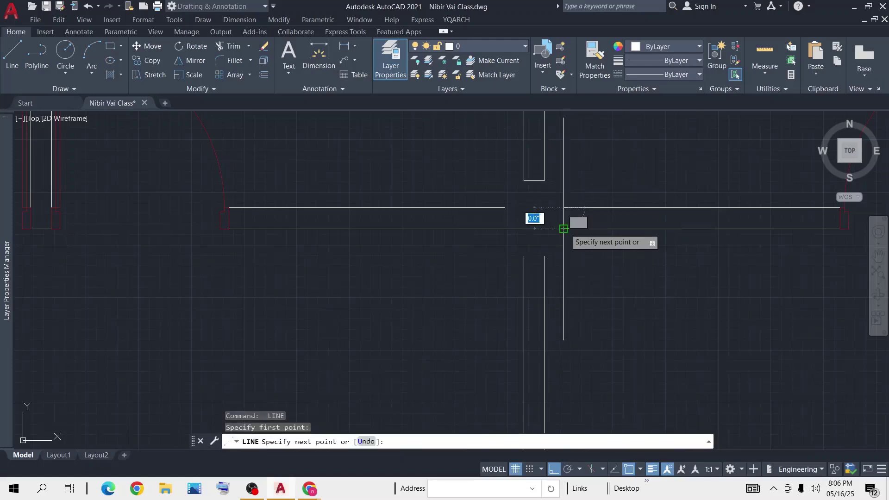
click(563, 229)
key(Return)
Step: At the same central crossing, draw lines closing the lower vertical wall's upper end and the left horizontal wall's right end
key(Return)
click(545, 256)
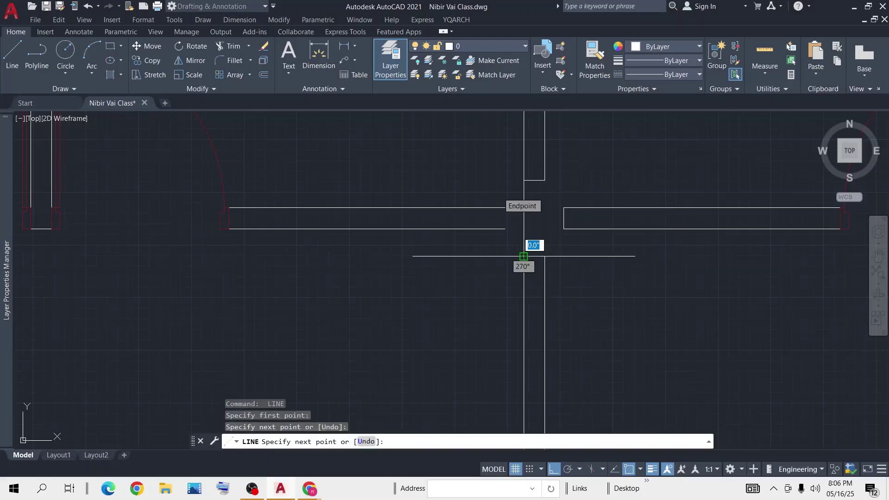
click(524, 257)
key(Return)
key(Return)
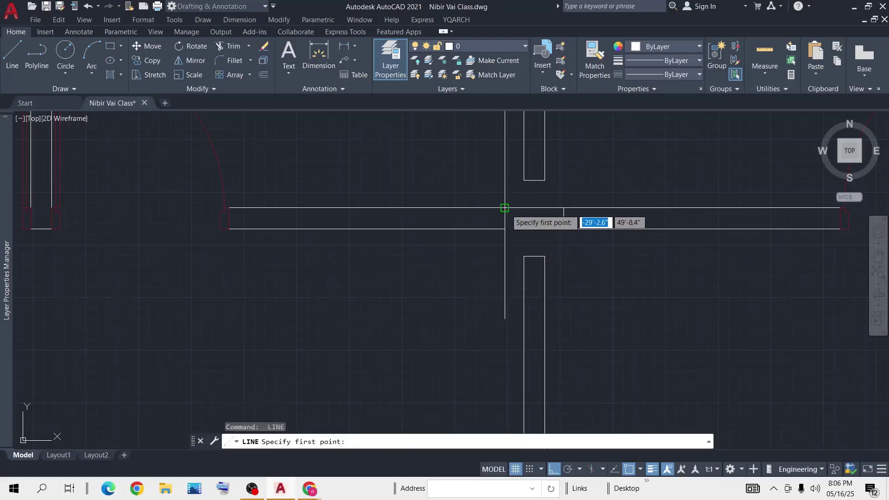
click(504, 228)
key(Return)
scroll(447, 293, down, 8)
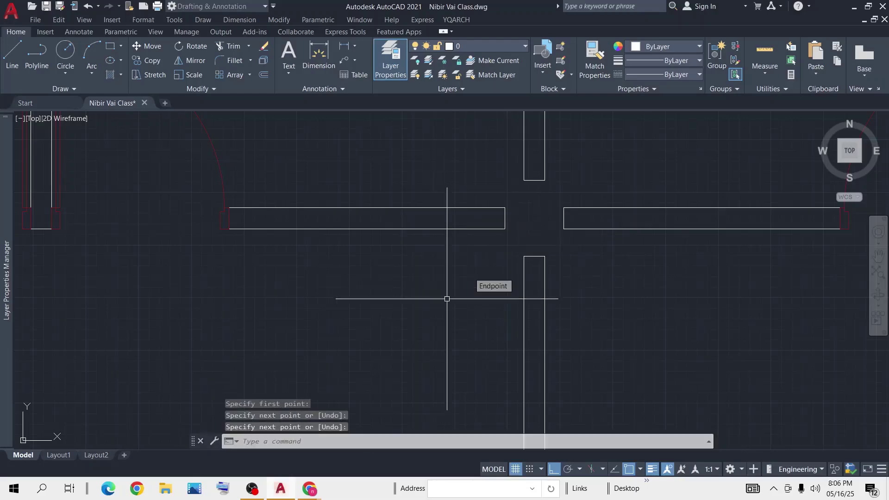
scroll(368, 246, up, 6)
scroll(368, 246, down, 4)
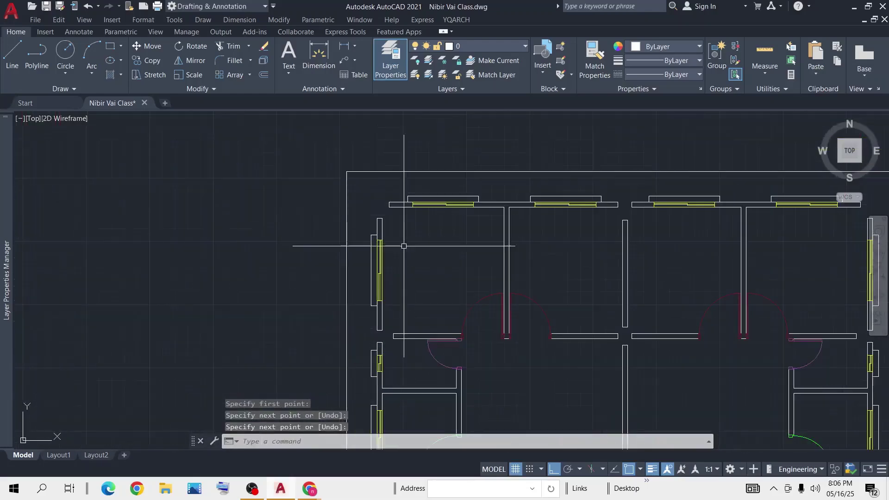
Step: Draw a line closing the upper end of the lower central area's right-hand vertical wall, beside the red doors
middle_drag(542, 294, 422, 234)
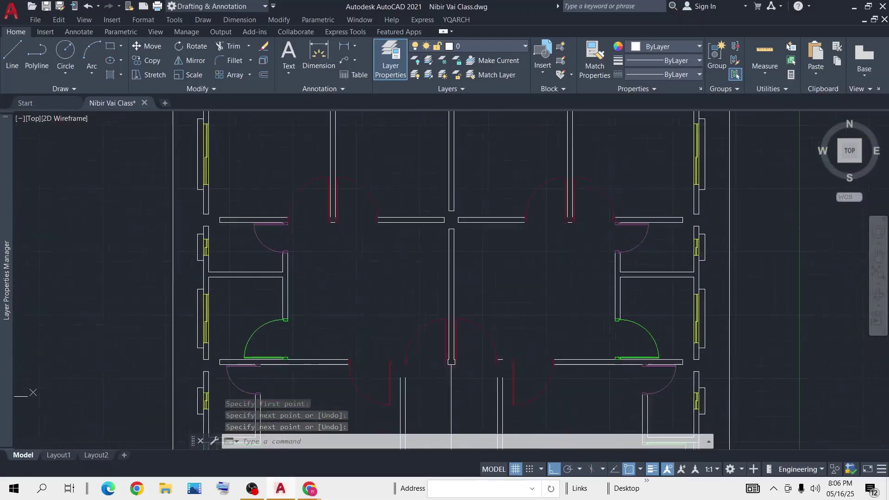
scroll(500, 278, down, 3)
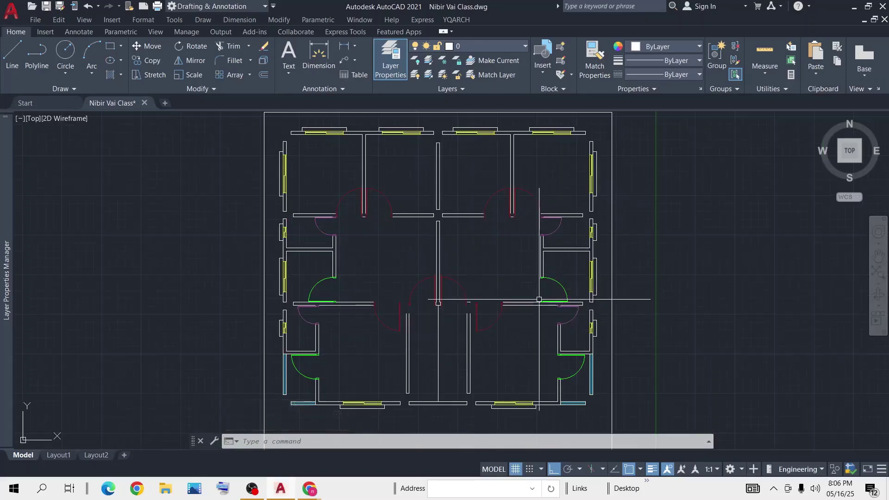
scroll(482, 312, up, 7)
key(space)
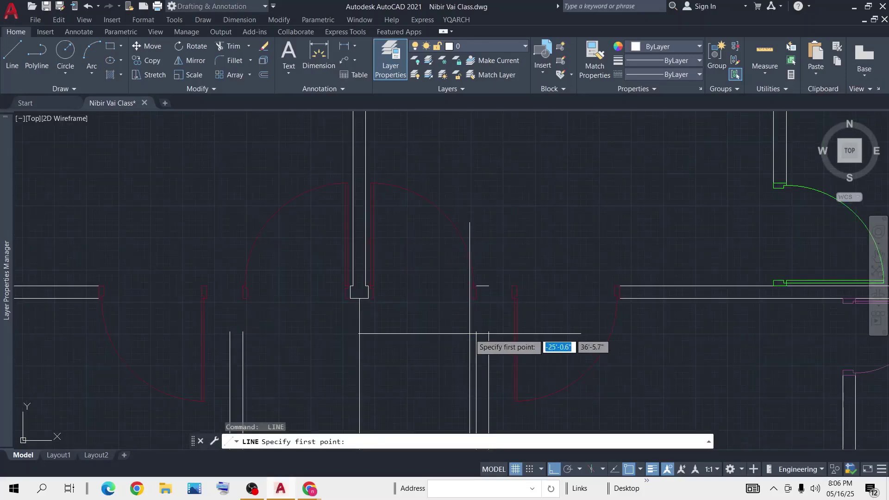
click(477, 332)
key(Escape)
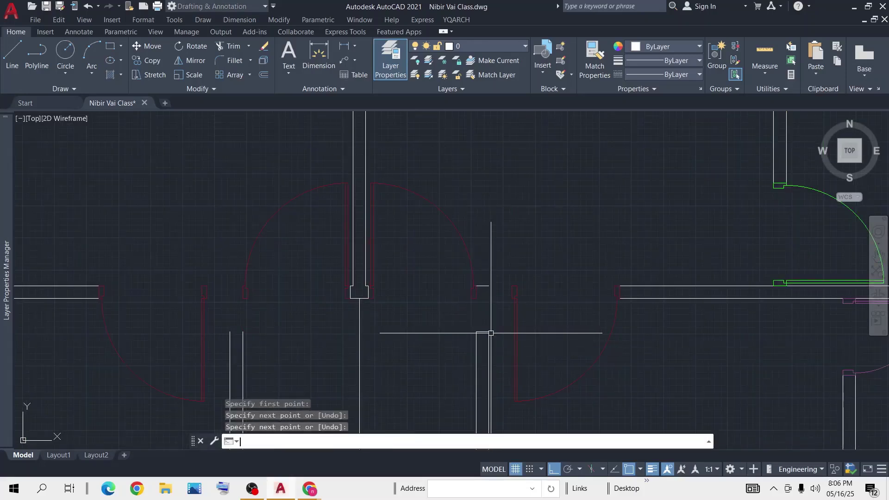
Step: Draw a line closing the upper end of the lower central area's left-hand vertical wall
scroll(250, 323, up, 3)
key(space)
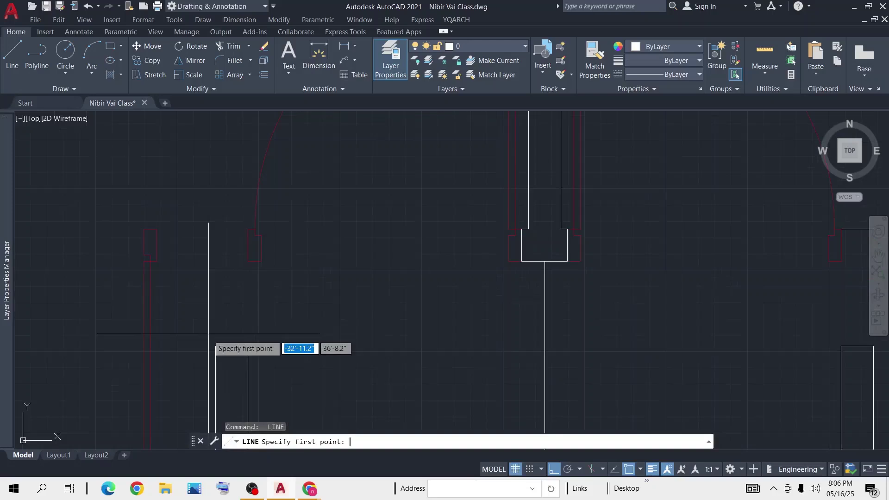
click(215, 346)
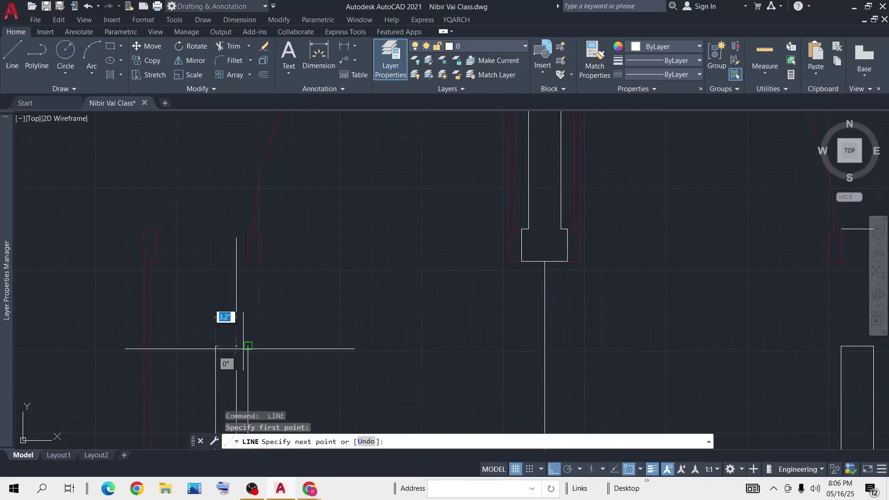
click(248, 347)
key(space)
Step: Delete the short leftover horizontal wall line above the right-hand central vertical wall, between the red door frames
scroll(308, 332, down, 5)
scroll(451, 296, up, 5)
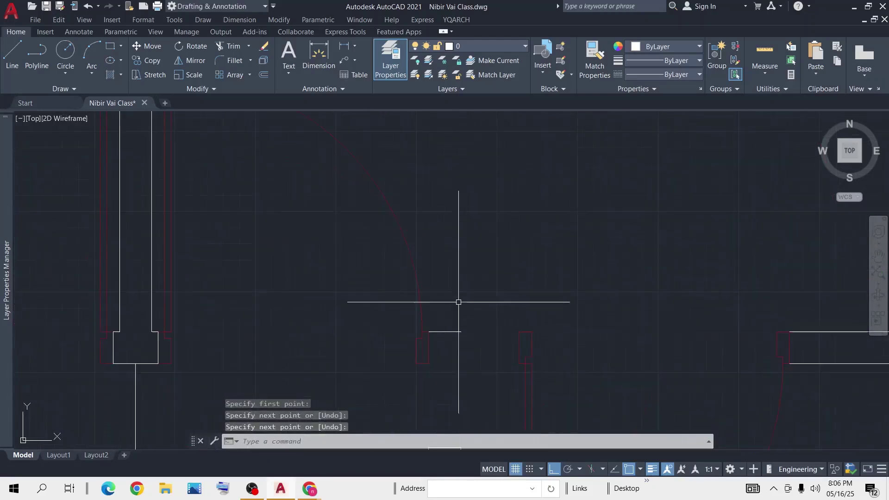
click(489, 301)
click(444, 350)
key(Delete)
scroll(501, 210, down, 4)
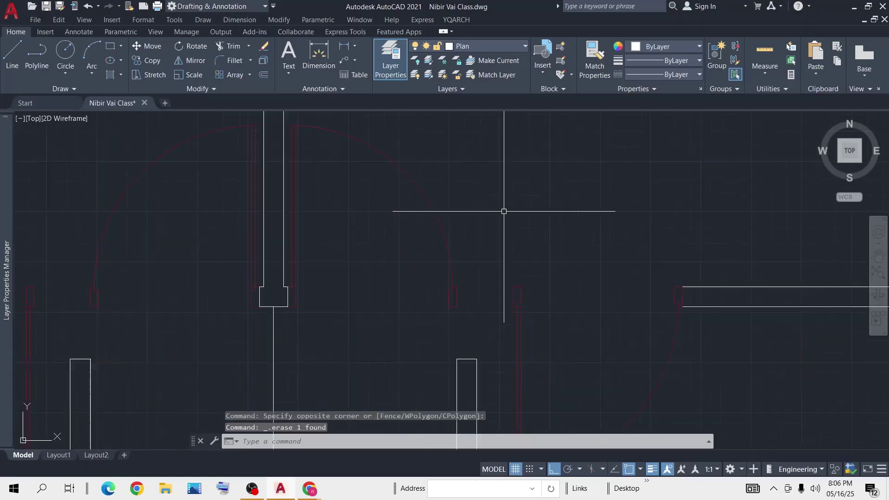
Step: Turn the Colum layer back on to show the columns in the floor plan
scroll(495, 232, down, 5)
scroll(482, 284, up, 5)
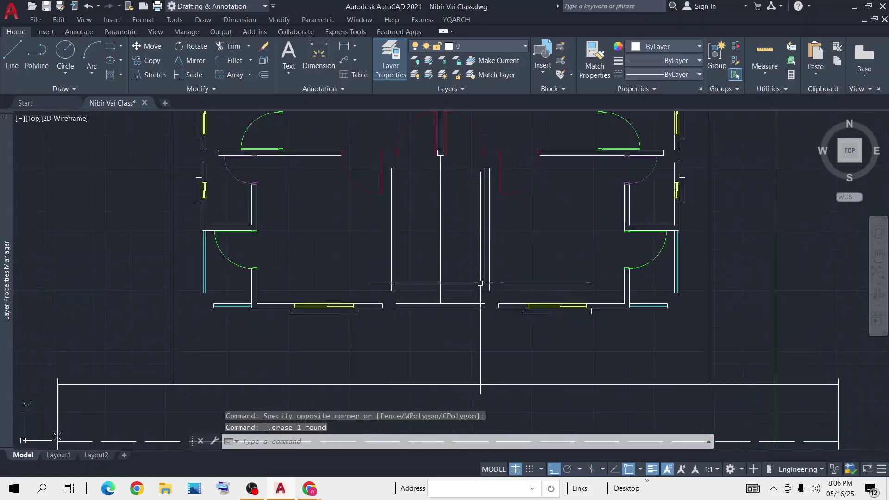
scroll(460, 272, down, 5)
scroll(472, 125, up, 1)
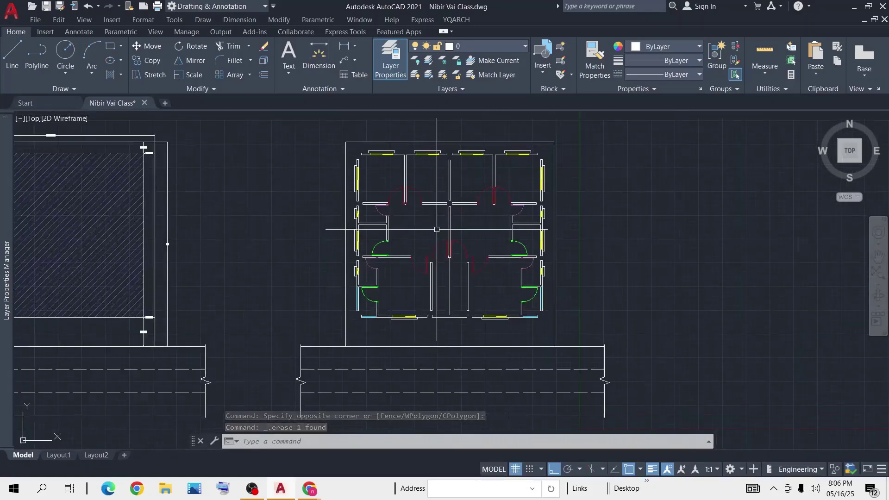
click(525, 46)
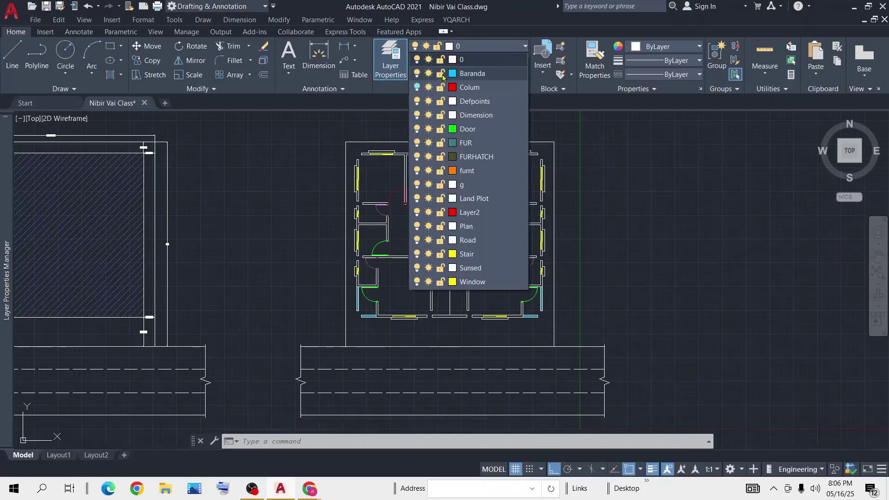
click(418, 87)
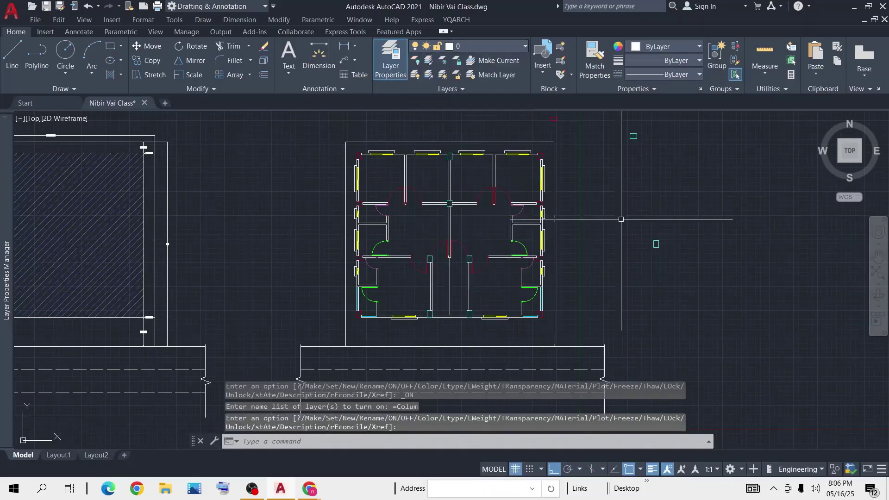
click(609, 246)
click(575, 257)
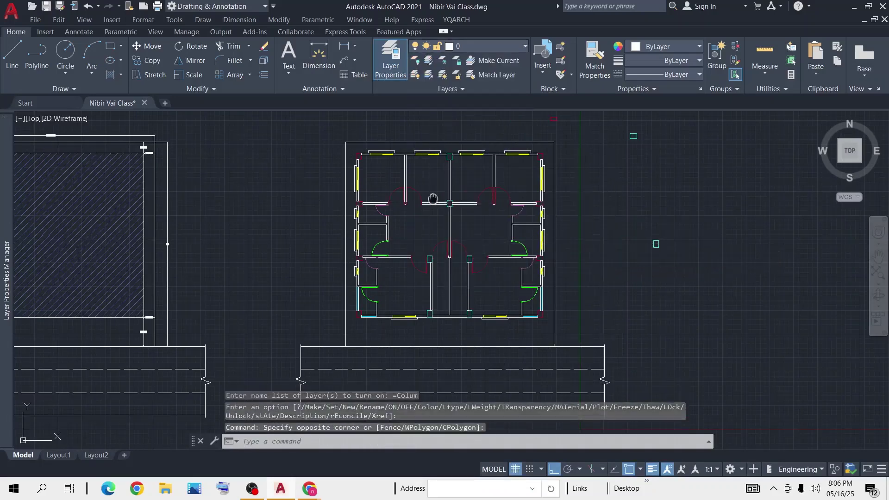
Step: Draw a rectangle about 31 ft wide and 15 ft high in the empty space above the floor plan
middle_drag(431, 199, 373, 208)
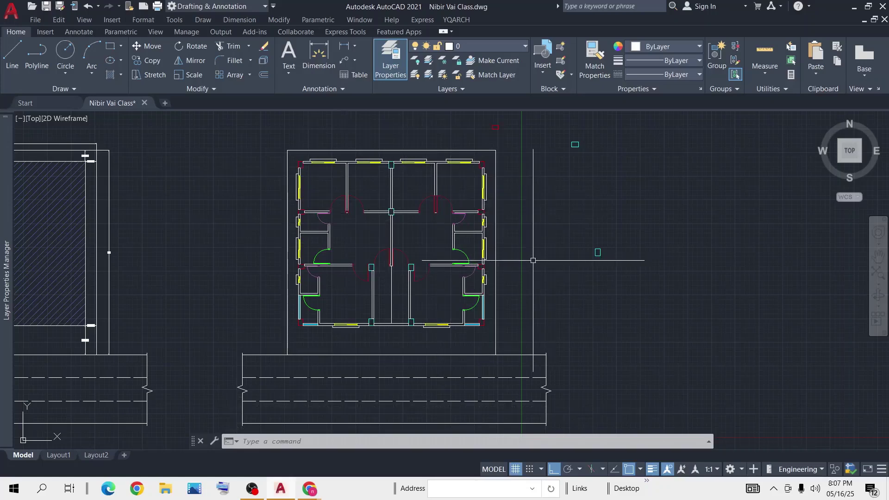
middle_drag(498, 182, 505, 244)
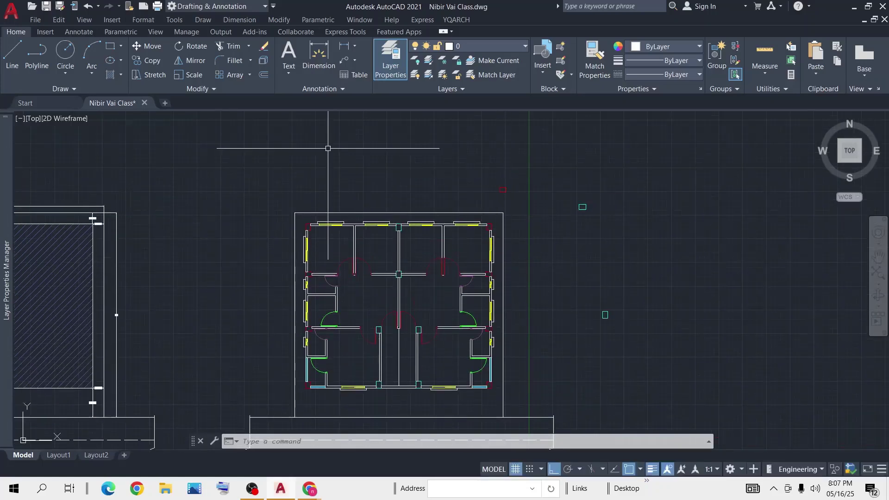
middle_drag(390, 140, 369, 208)
scroll(371, 201, down, 2)
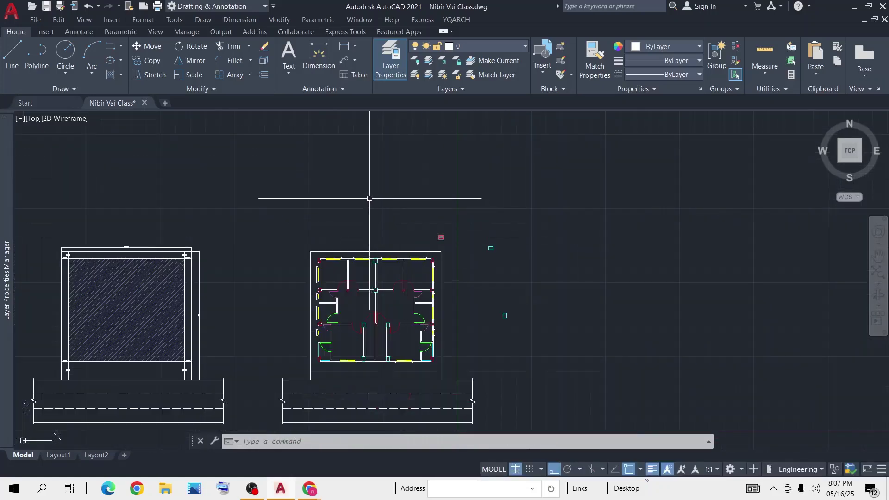
scroll(349, 185, up, 2)
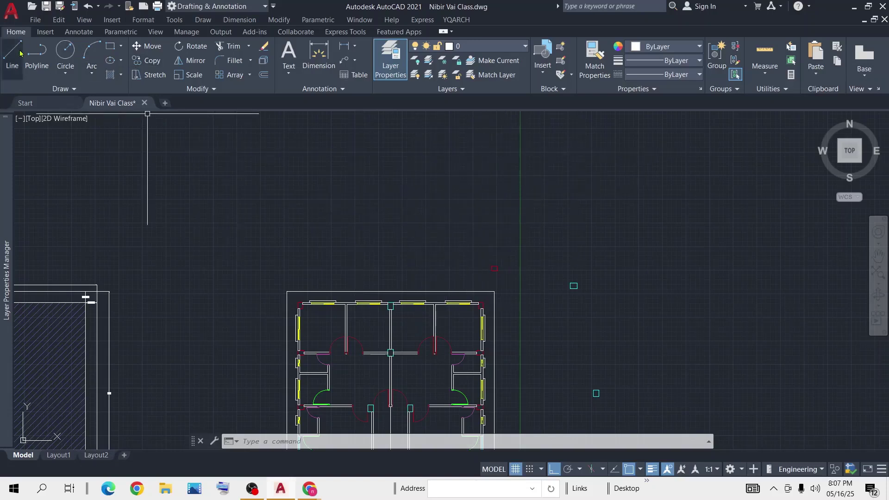
click(109, 48)
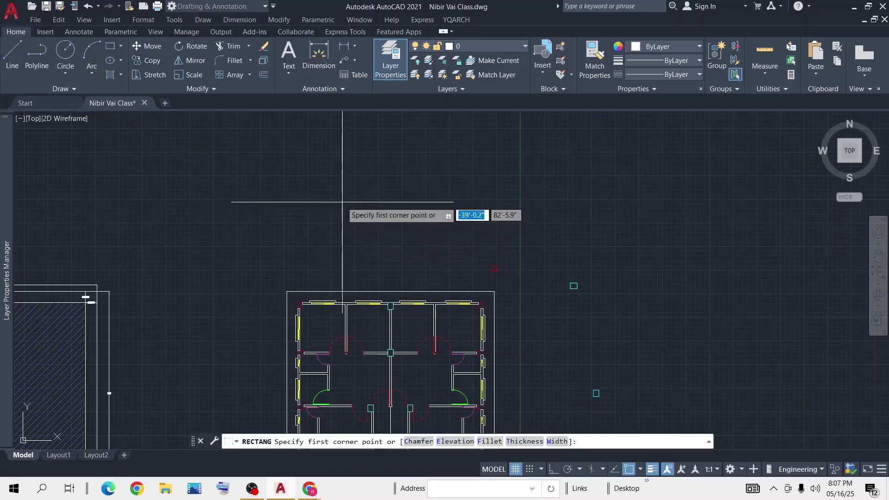
click(336, 198)
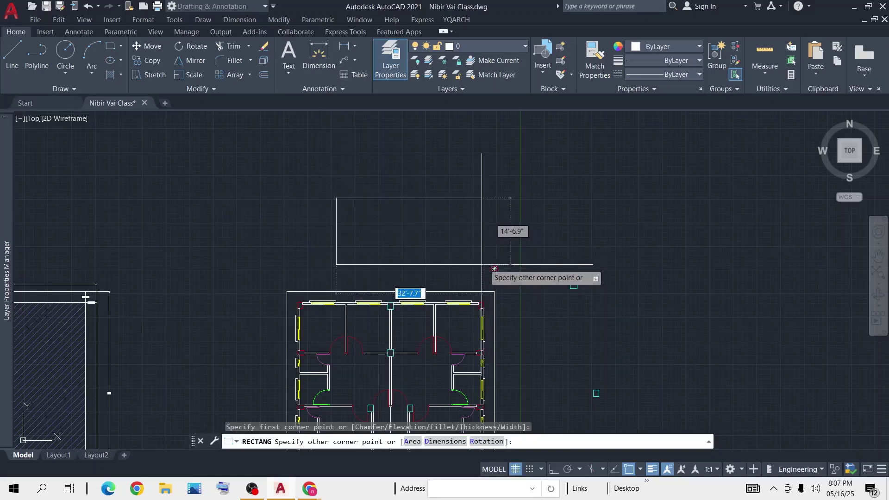
click(474, 266)
scroll(426, 260, up, 2)
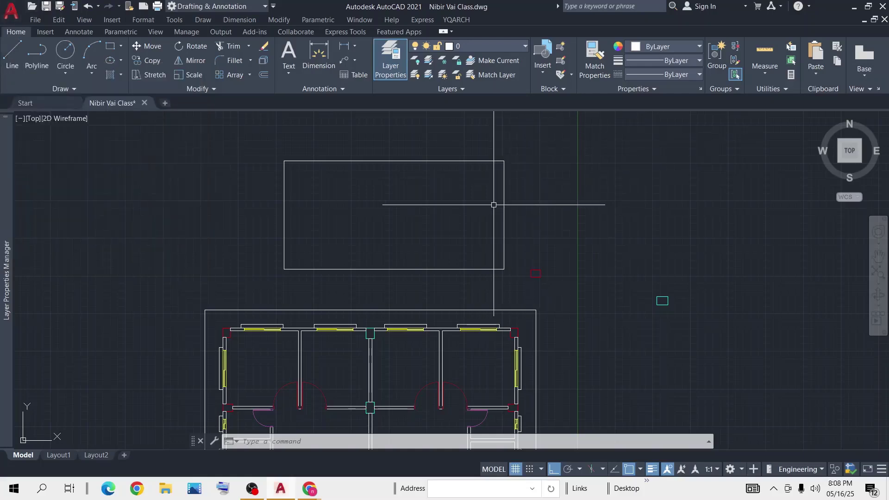
scroll(374, 198, up, 4)
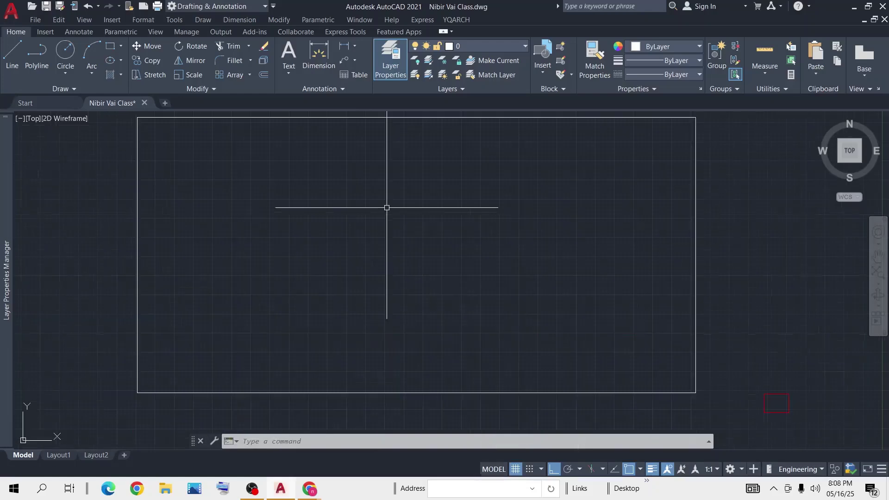
mouse_move(458, 216)
middle_down()
mouse_move(396, 212)
mouse_move(403, 186)
middle_up()
scroll(396, 211, down, 4)
scroll(403, 186, down, 4)
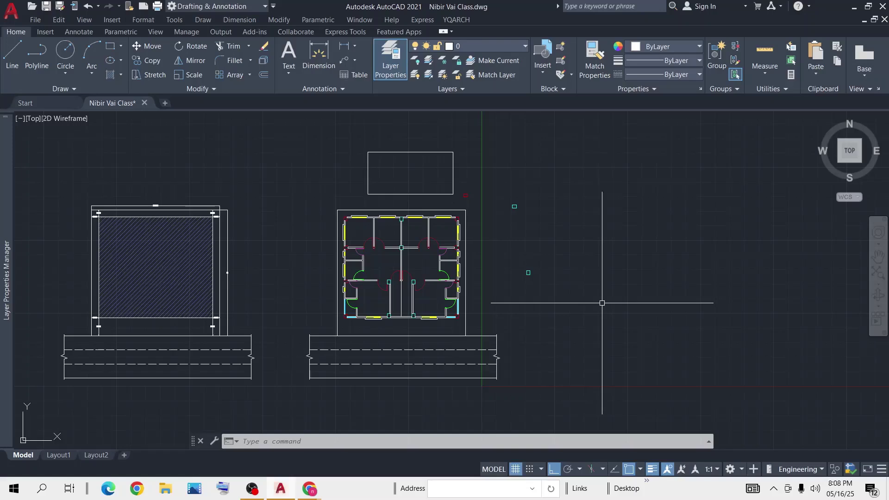
scroll(408, 257, down, 5)
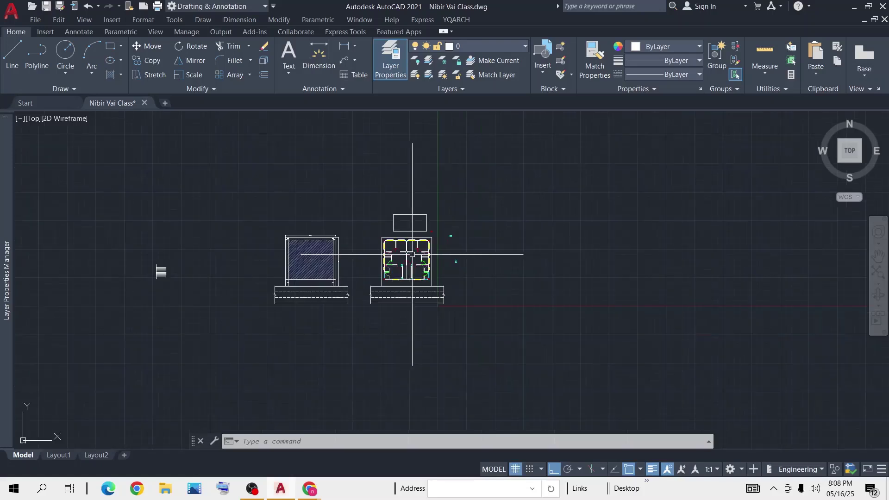
scroll(409, 255, up, 3)
middle_drag(427, 248, 525, 266)
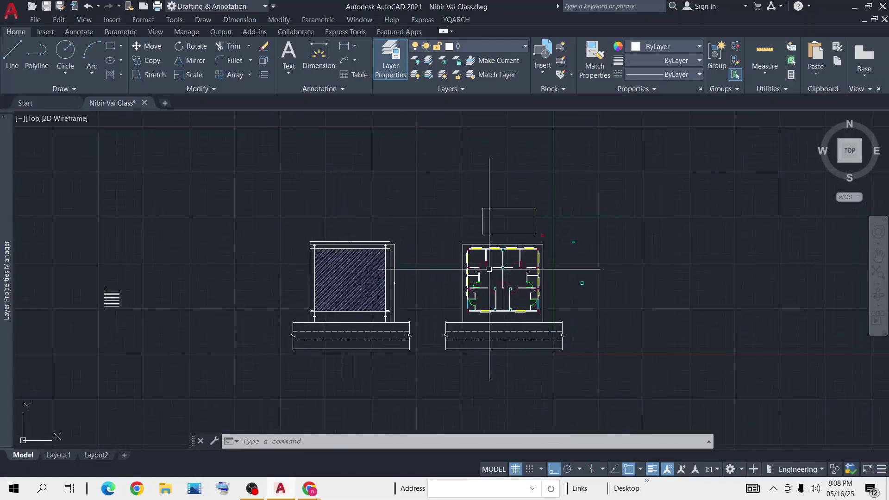
Step: Save the drawing under its existing file name
click(18, 14)
click(69, 131)
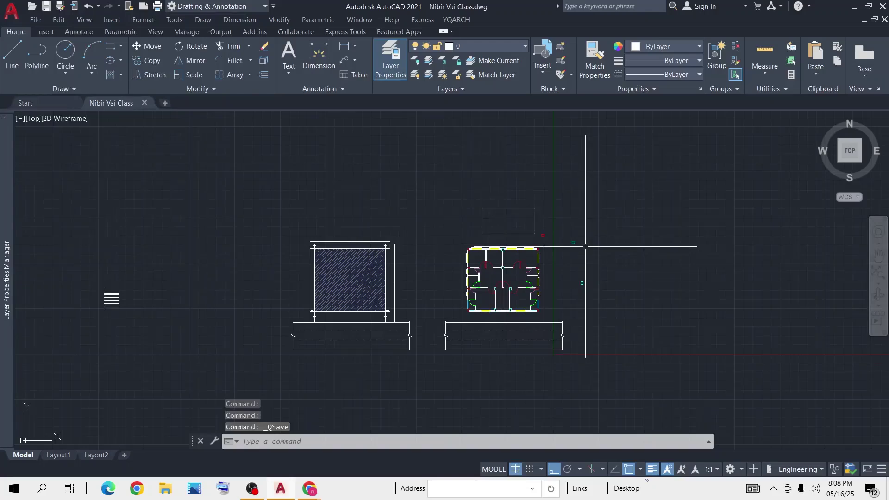
scroll(529, 208, up, 4)
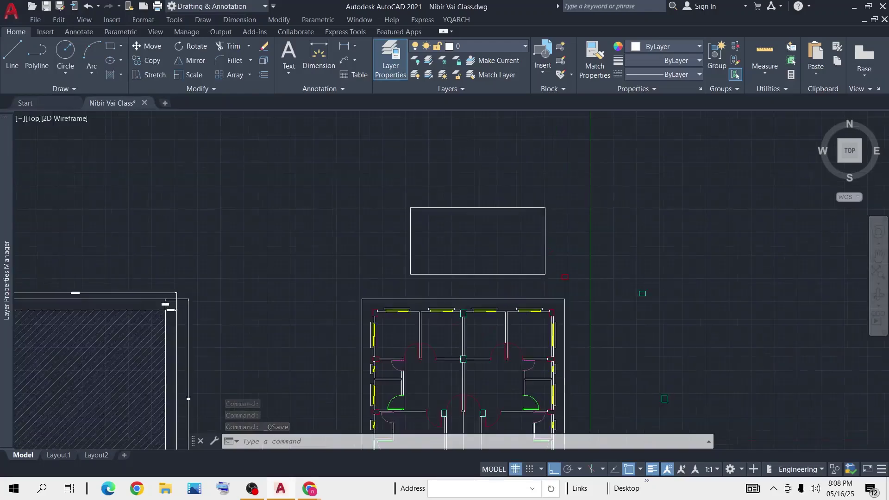
scroll(522, 204, up, 2)
scroll(532, 308, down, 6)
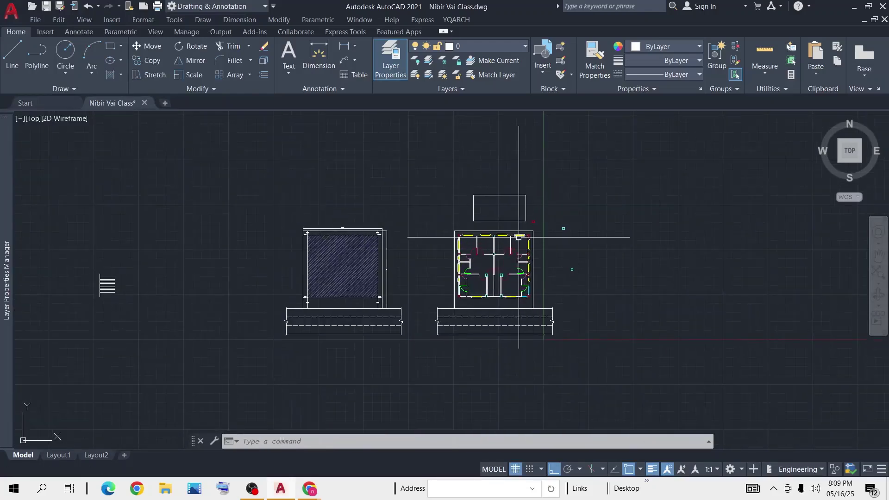
scroll(514, 219, up, 2)
middle_drag(641, 304, 597, 299)
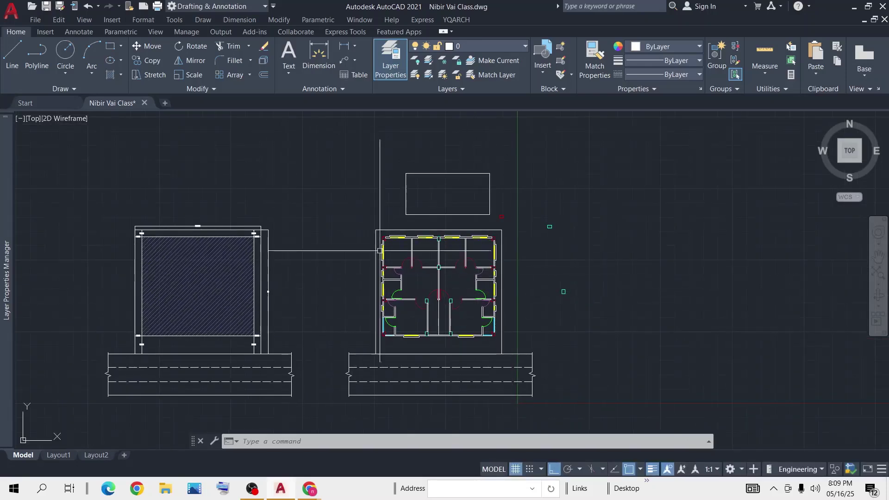
scroll(456, 245, up, 2)
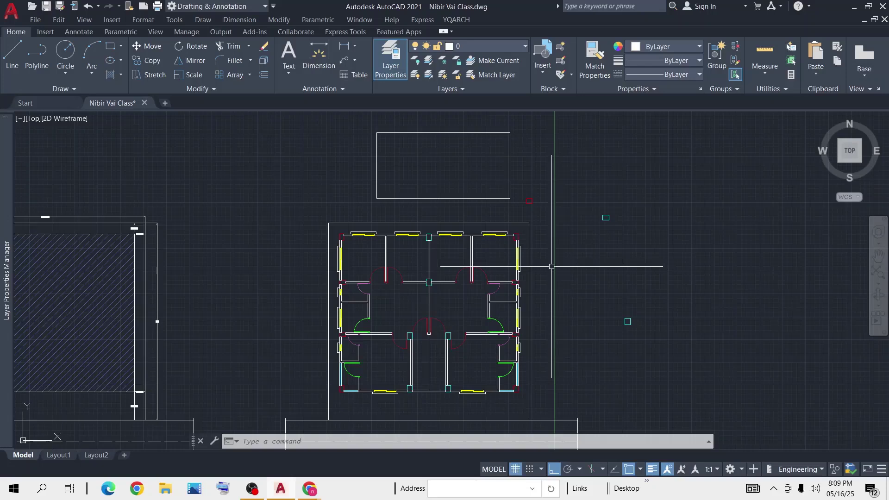
middle_drag(615, 331, 633, 314)
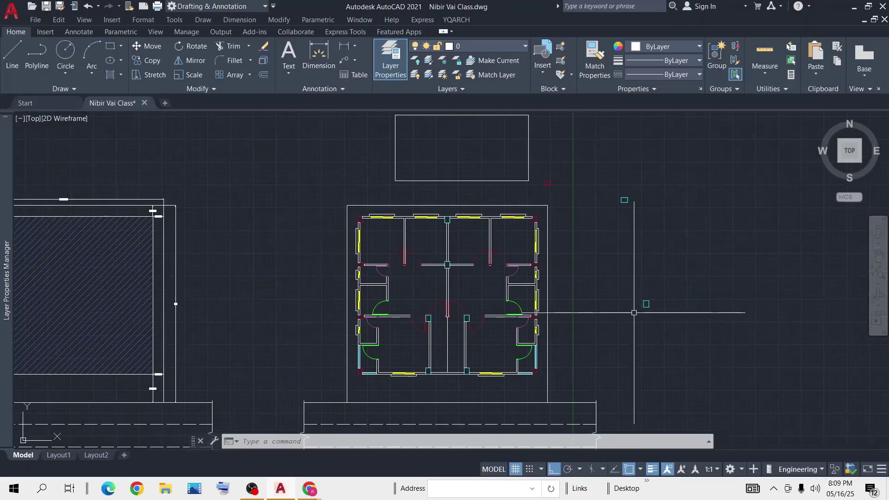
scroll(635, 312, down, 2)
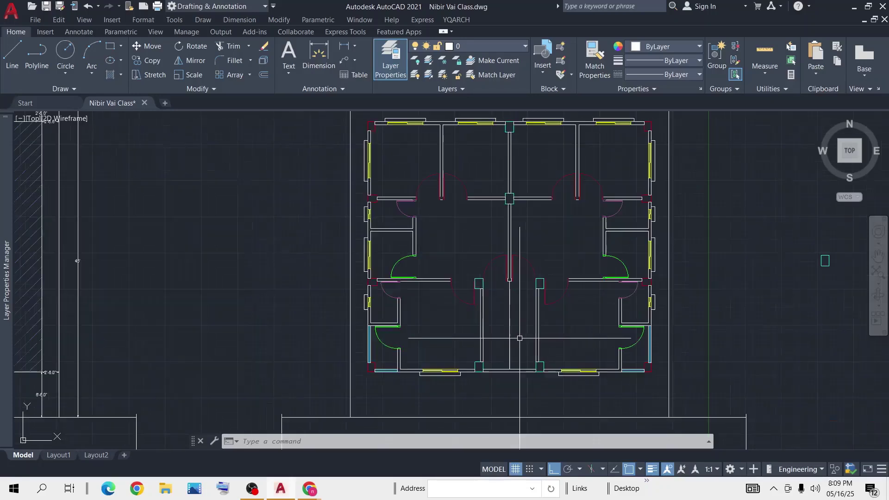
scroll(510, 322, up, 4)
scroll(510, 325, down, 4)
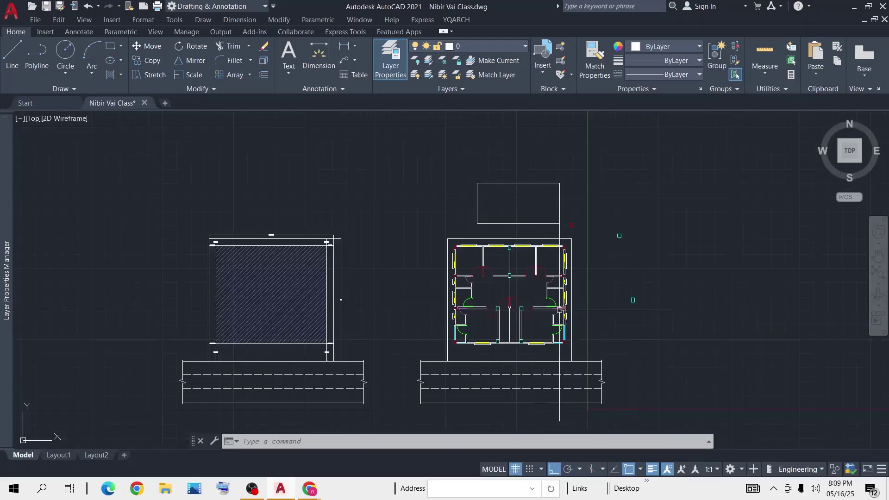